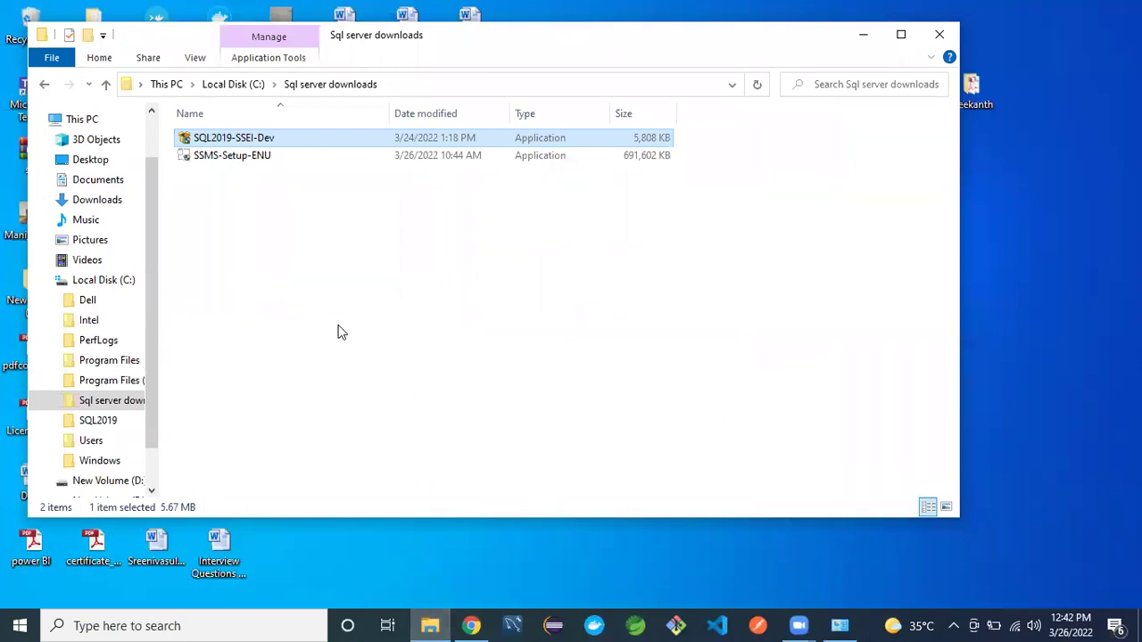
- Refresh the downloads folder's file list from its context menu
right_click(269, 241)
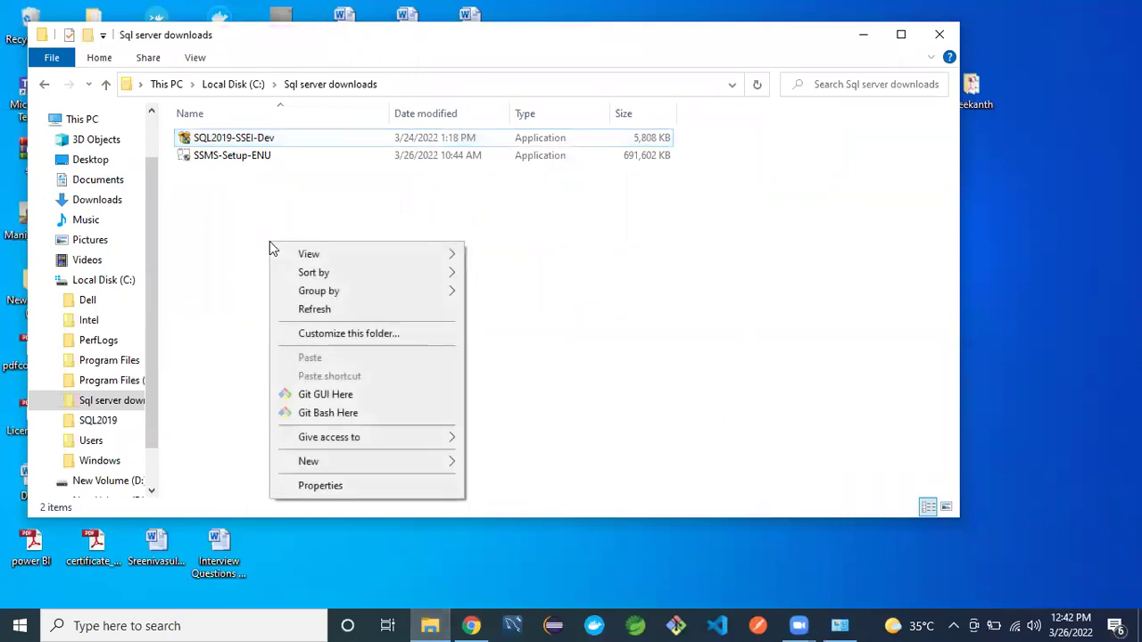
click(292, 308)
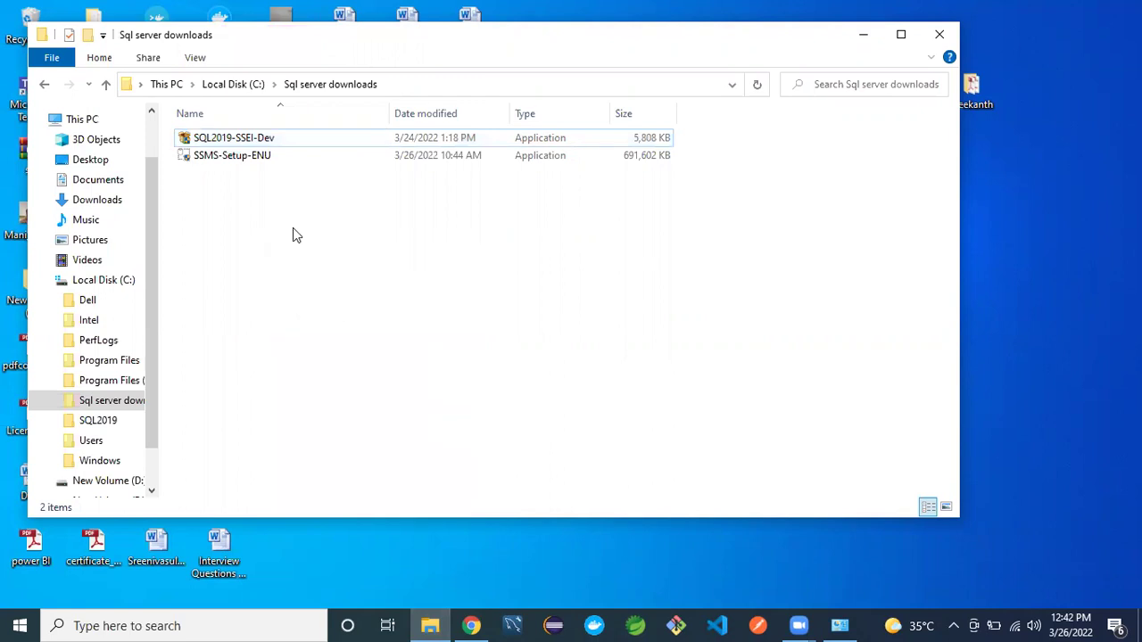
right_click(293, 229)
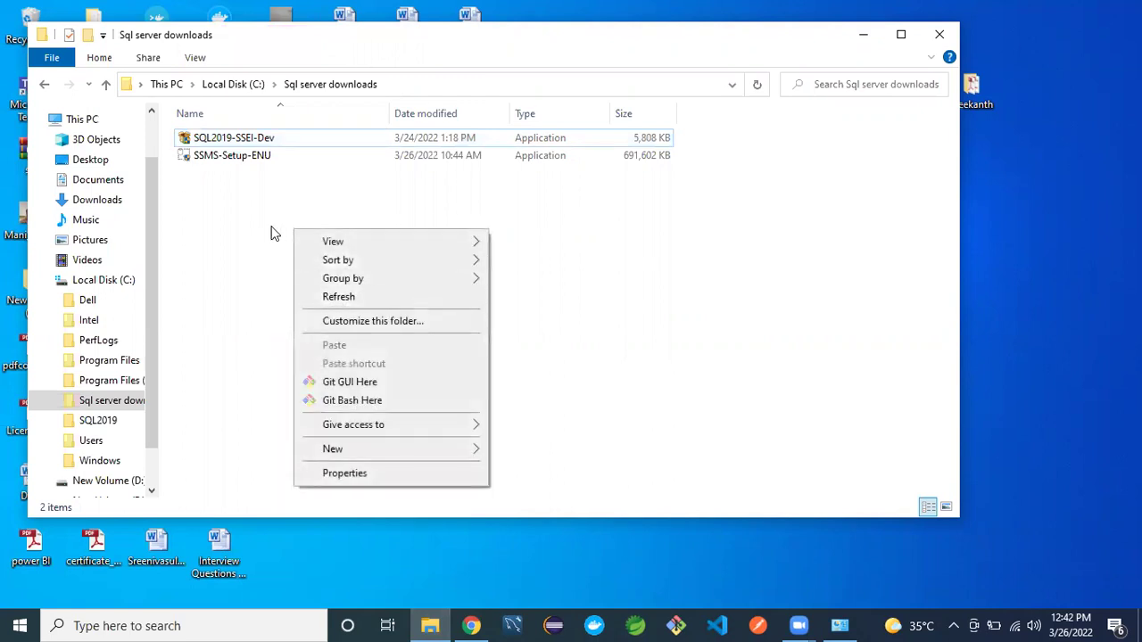
click(275, 233)
right_click(275, 234)
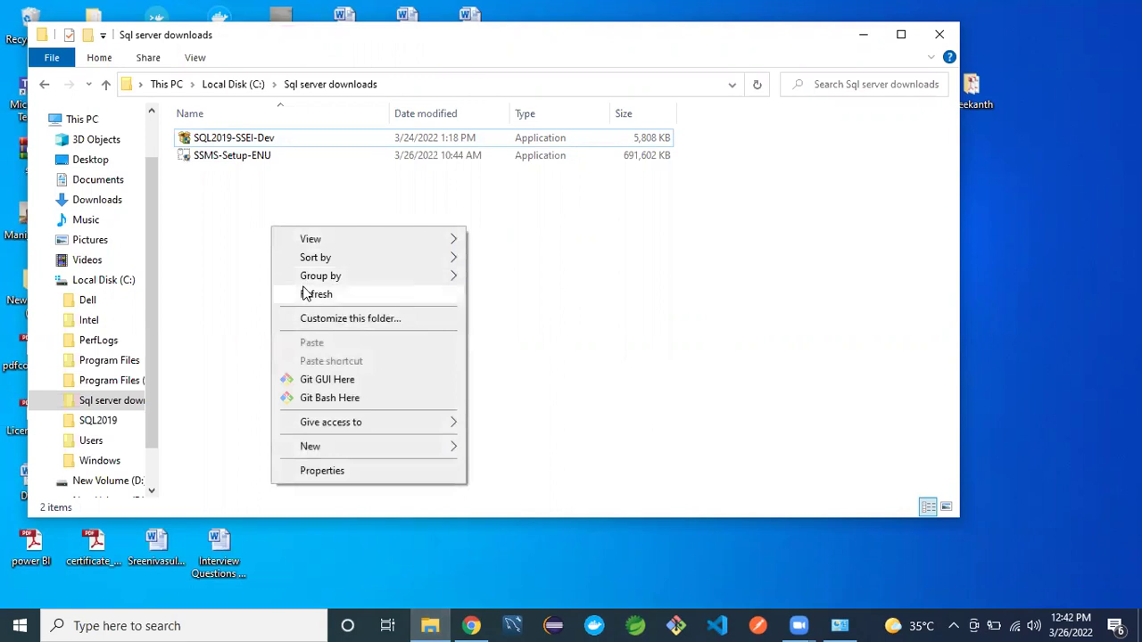
click(306, 295)
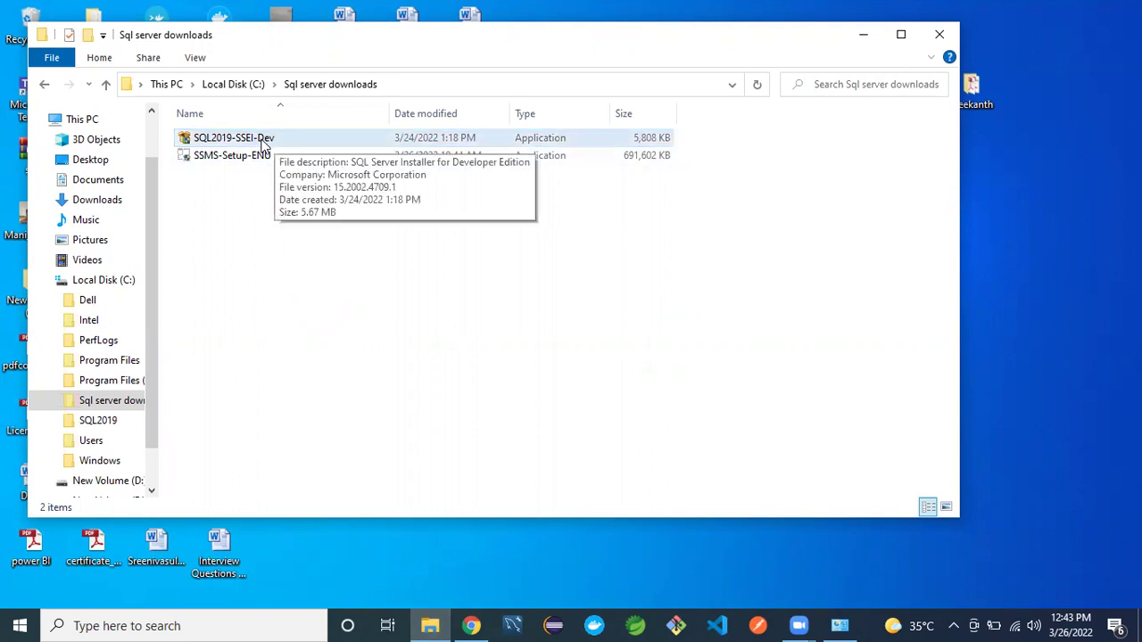
- Select the SQL2019-SSEI-Dev installer in the folder, after briefly selecting SSMS-Setup-ENU
click(263, 145)
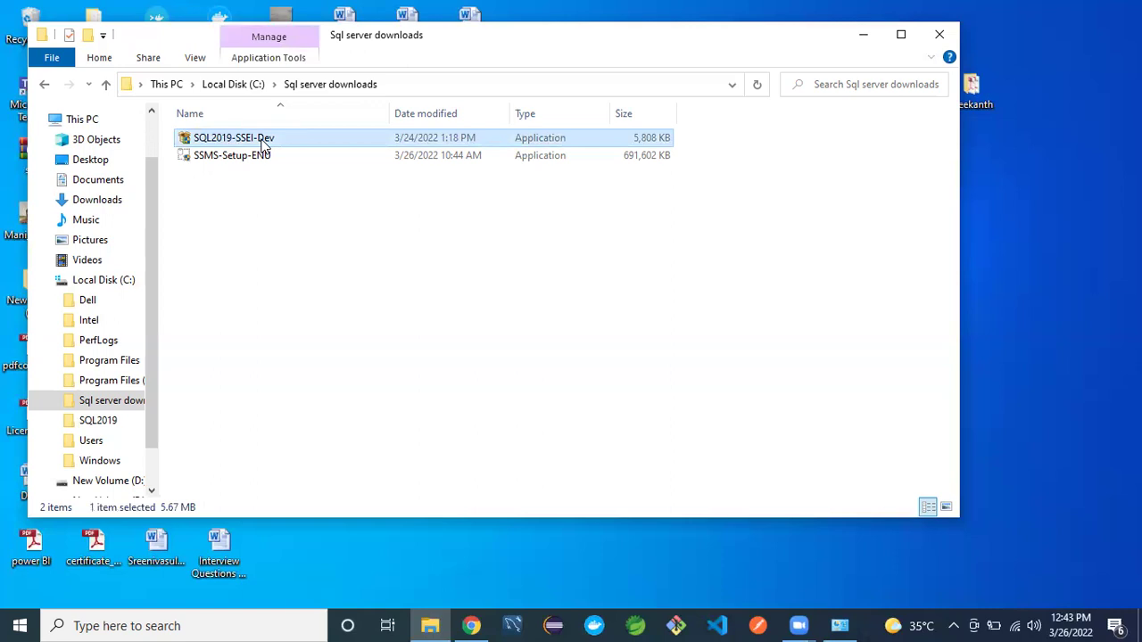
click(264, 143)
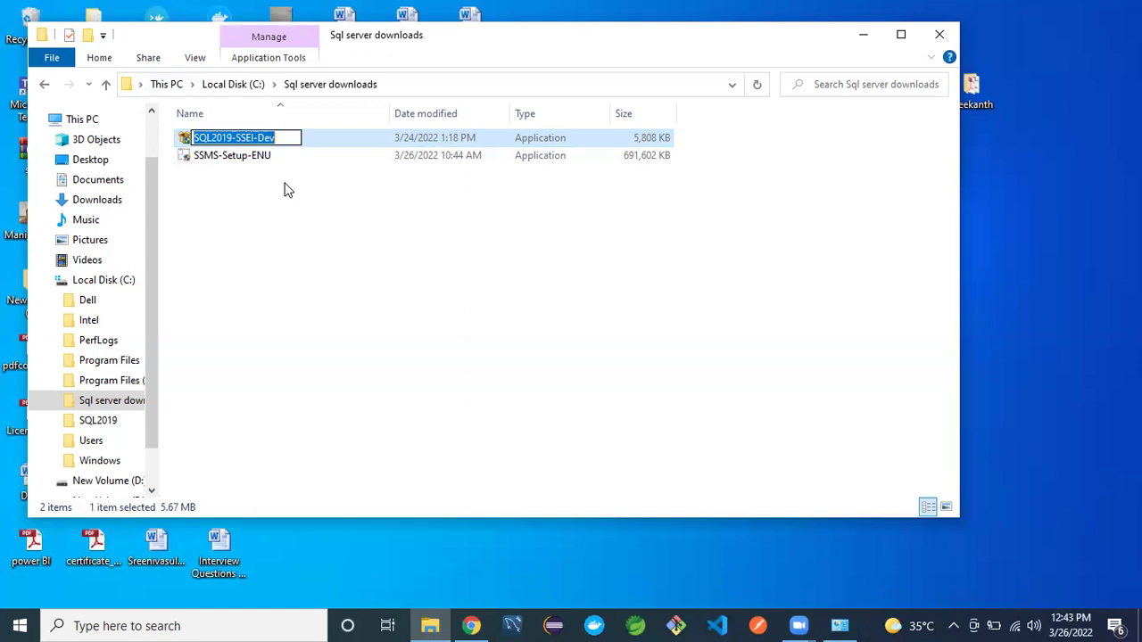
click(283, 254)
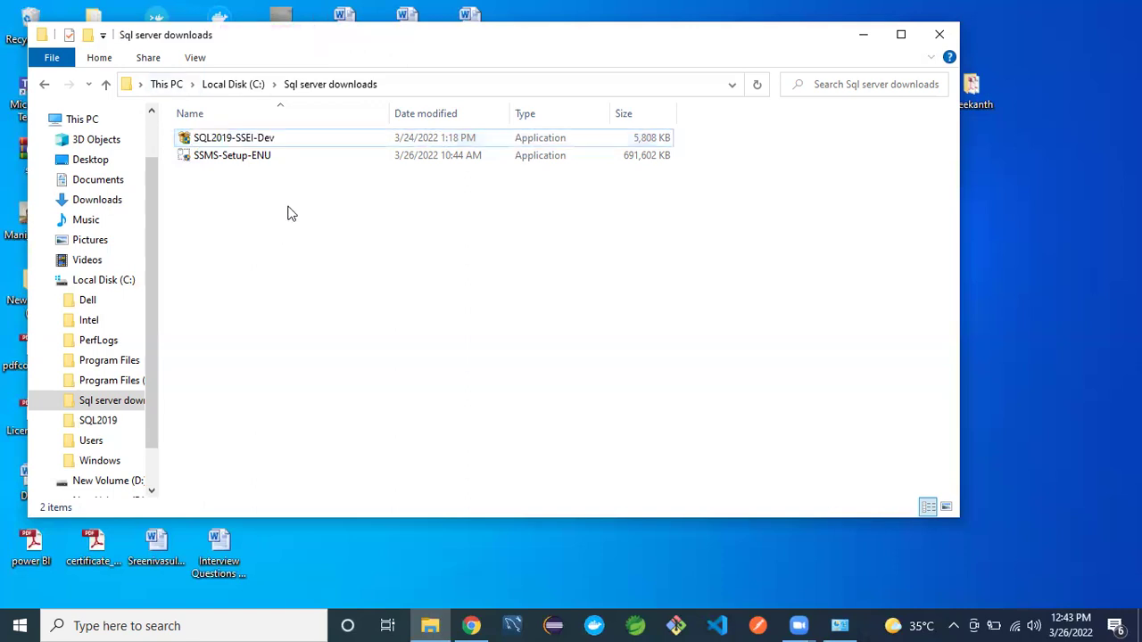
click(266, 135)
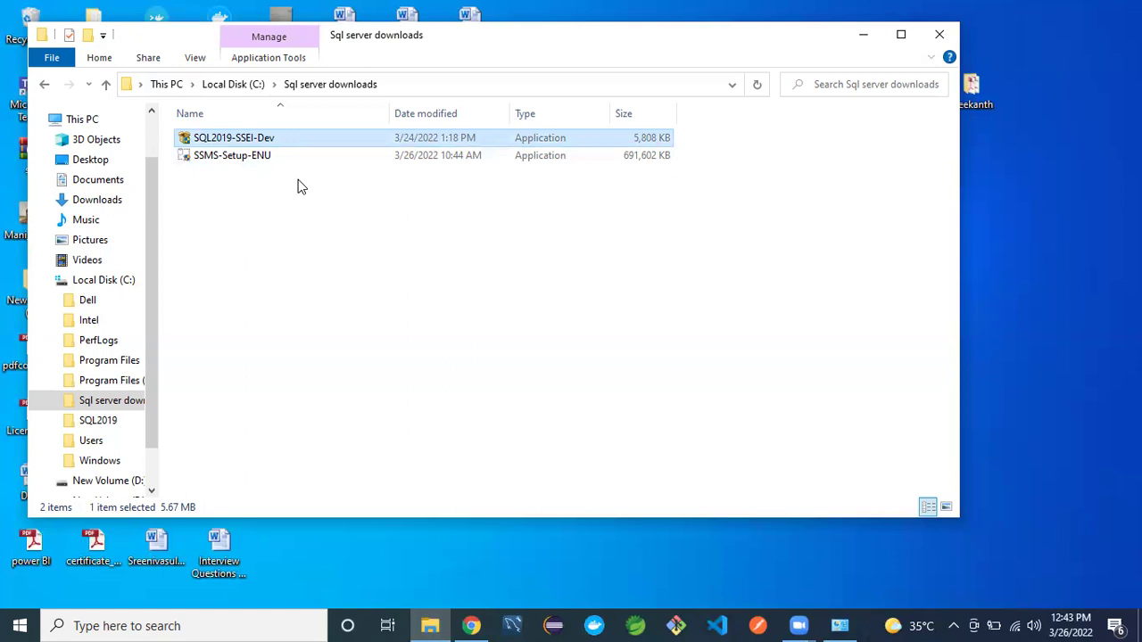
key(XF86MonBrightnessUp)
key(XF86MonBrightnessDown)
key(XF86MonBrightnessDown)
key(XF86MonBrightnessUp)
key(XF86MonBrightnessUp)
key(XF86MonBrightnessUp)
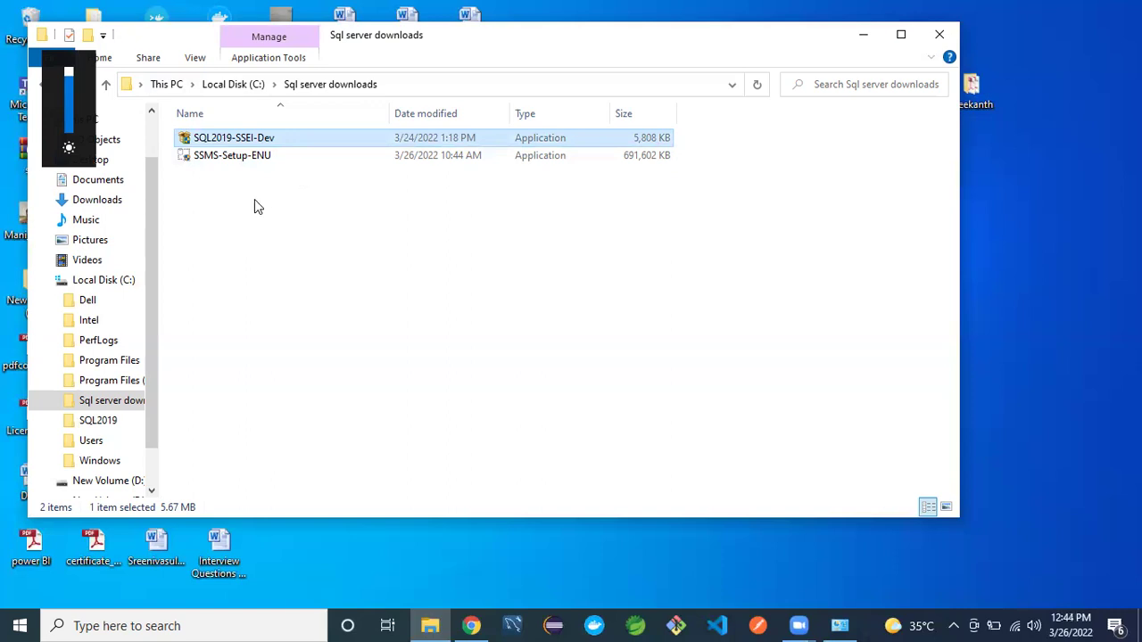
click(247, 232)
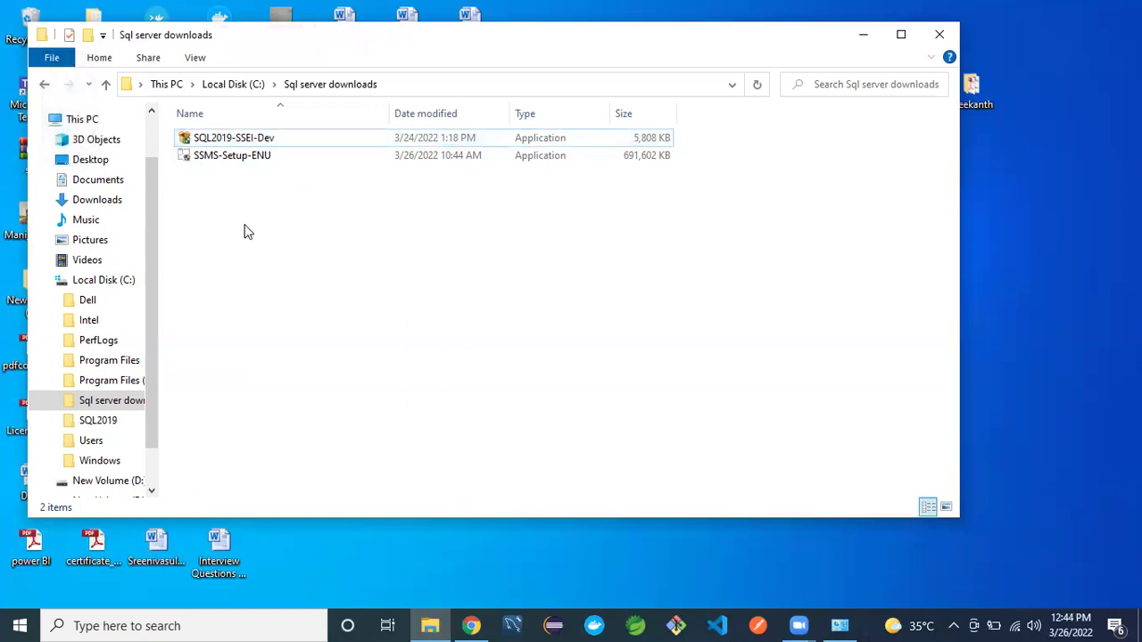
click(268, 137)
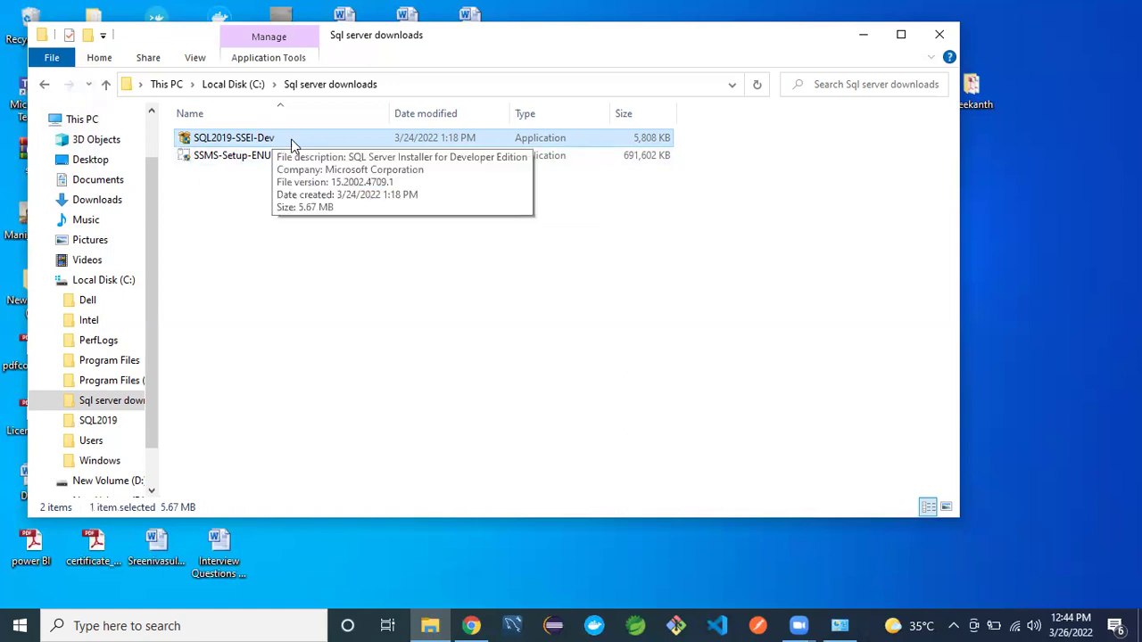
click(236, 190)
click(235, 157)
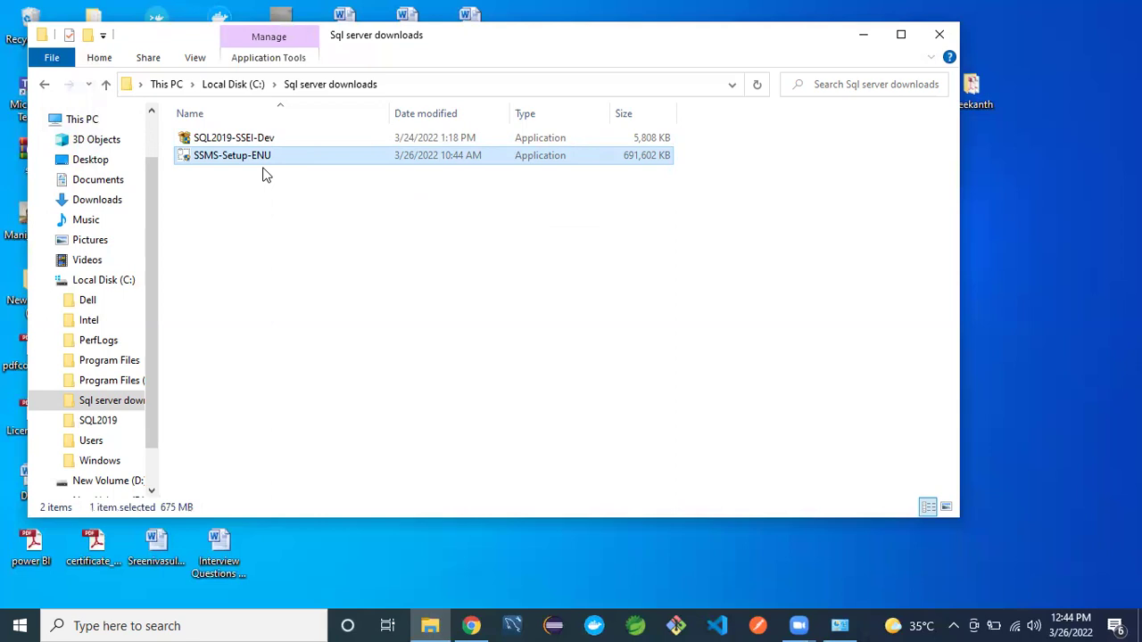
click(258, 142)
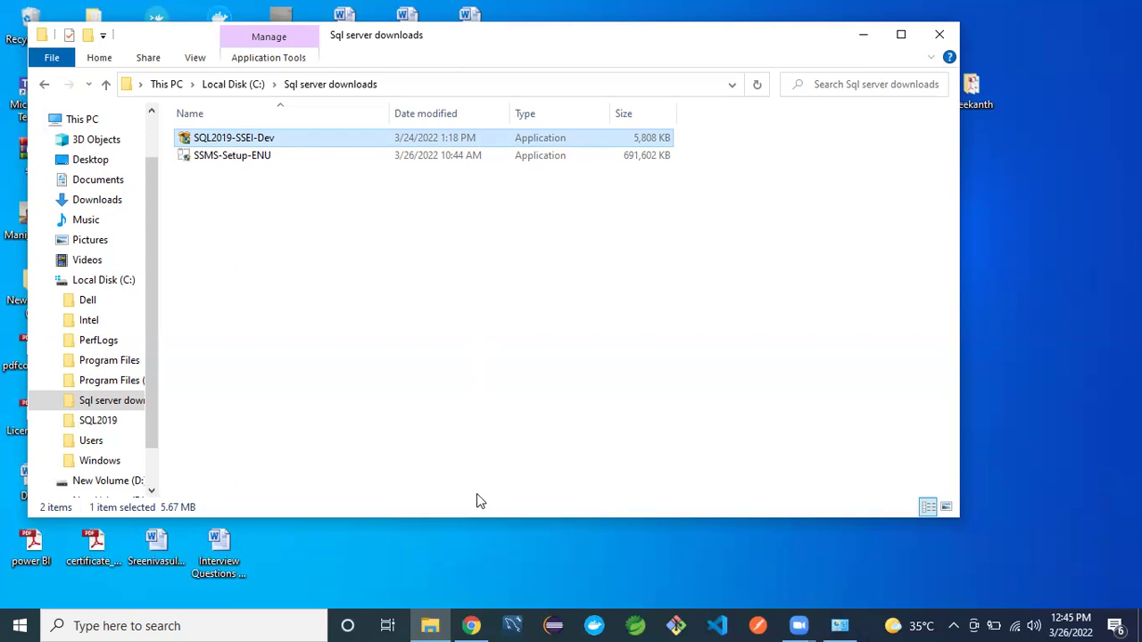
- In Chrome, open blog.sqlauthority.com from the sqlserverblog.authority search results
click(471, 625)
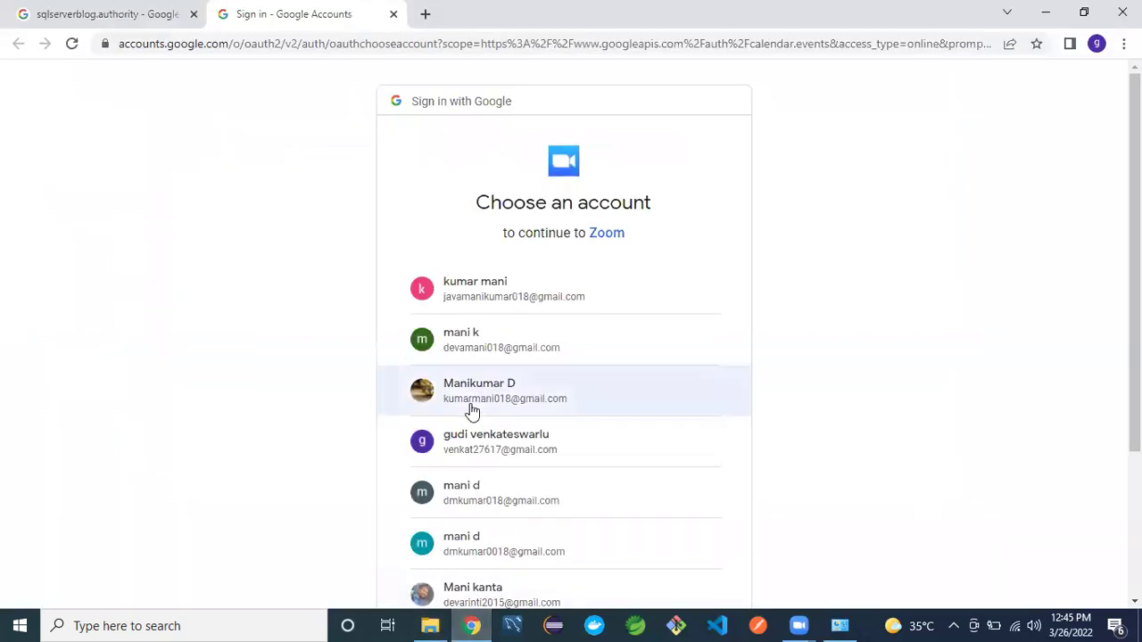
click(153, 7)
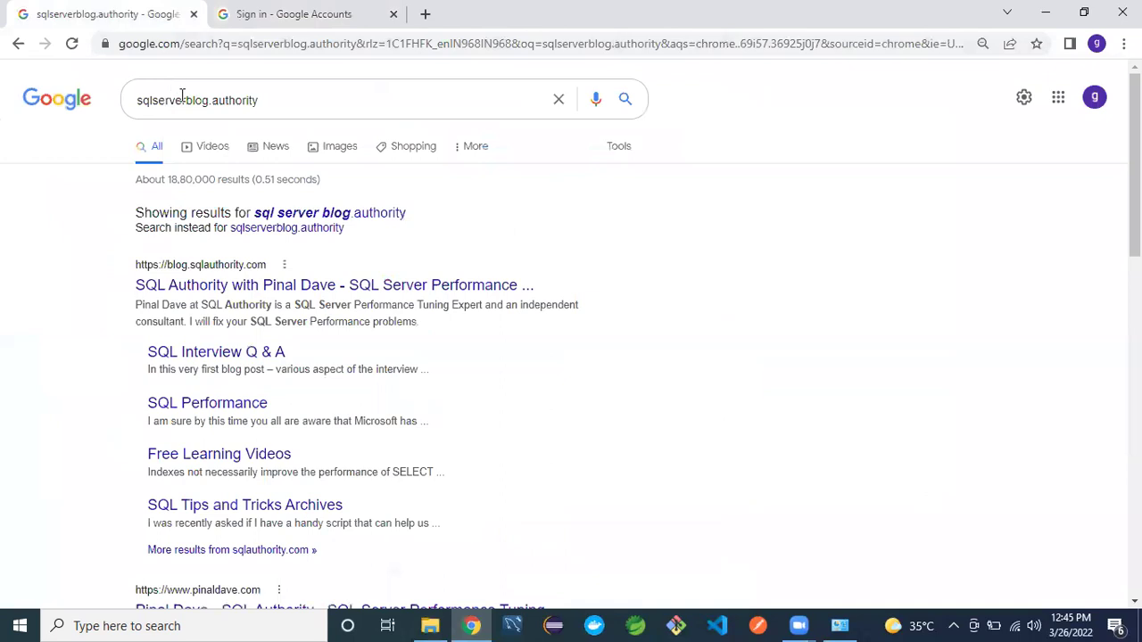
click(208, 285)
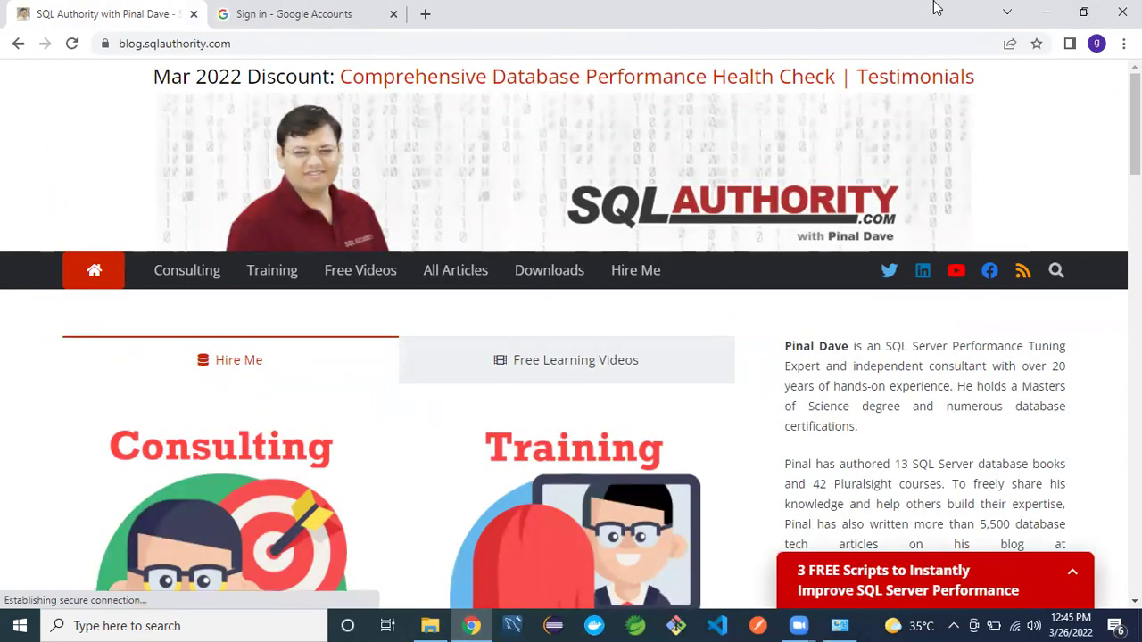
click(427, 16)
- Go to sqlserverblog.authority.com in the new tab
text(sql)
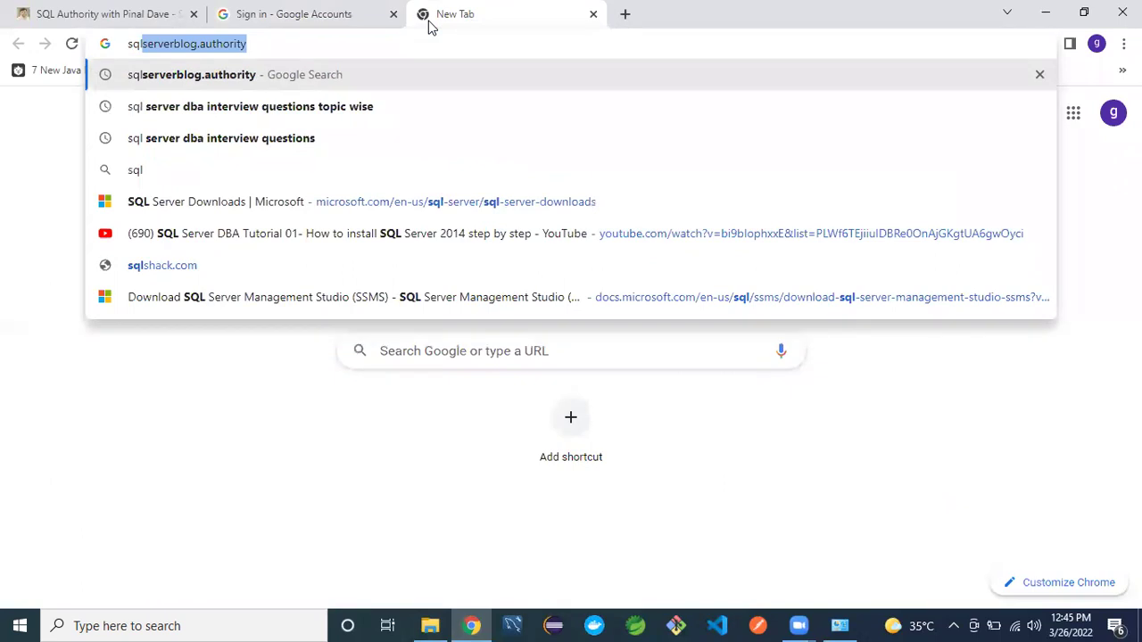
click(272, 43)
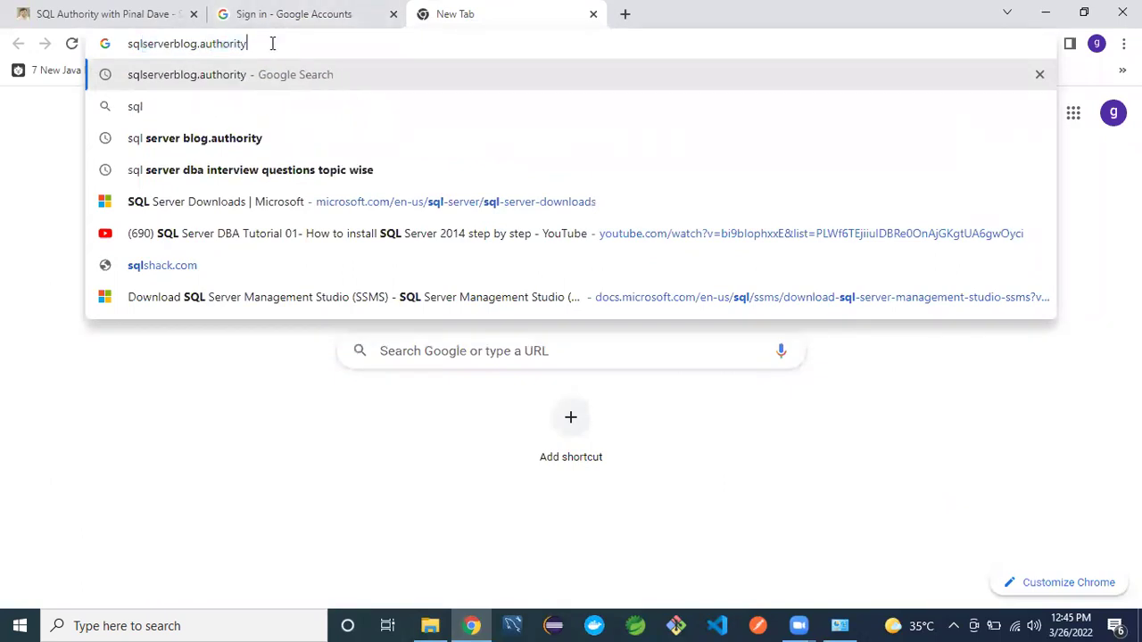
text(.com)
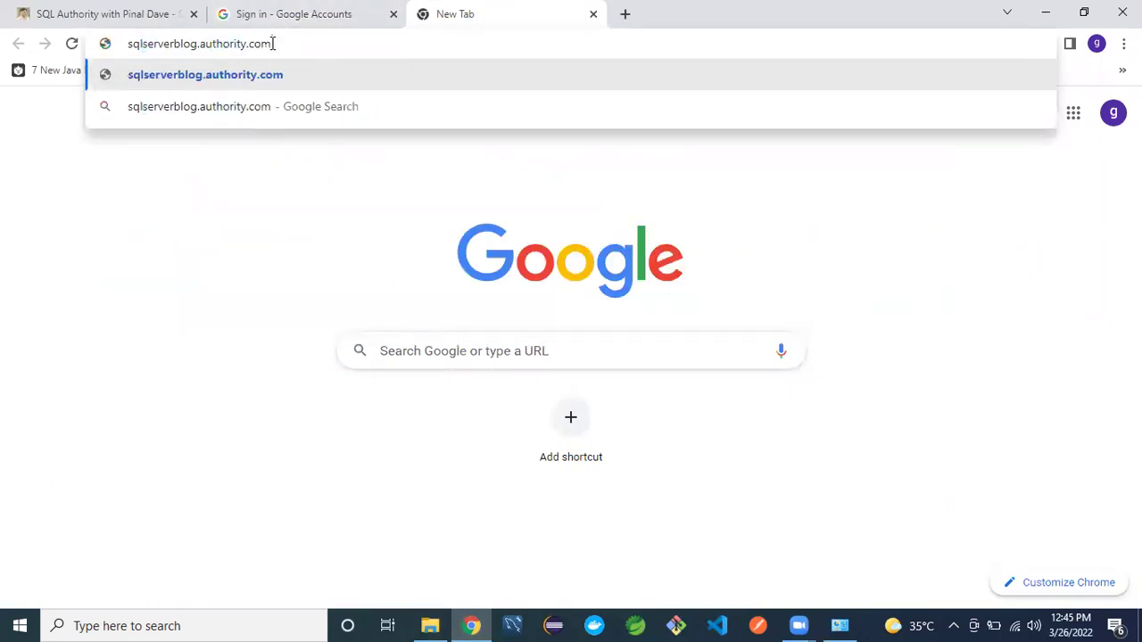
key(Return)
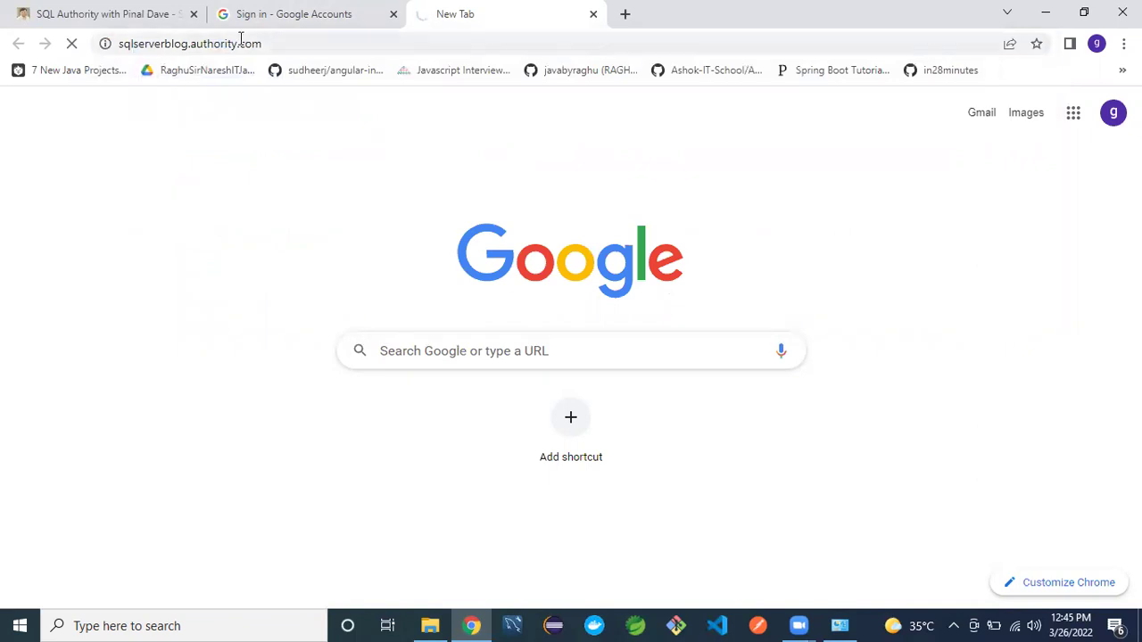
- Change the address to sqlserverblogauthority.blogspot.com and load it
click(192, 44)
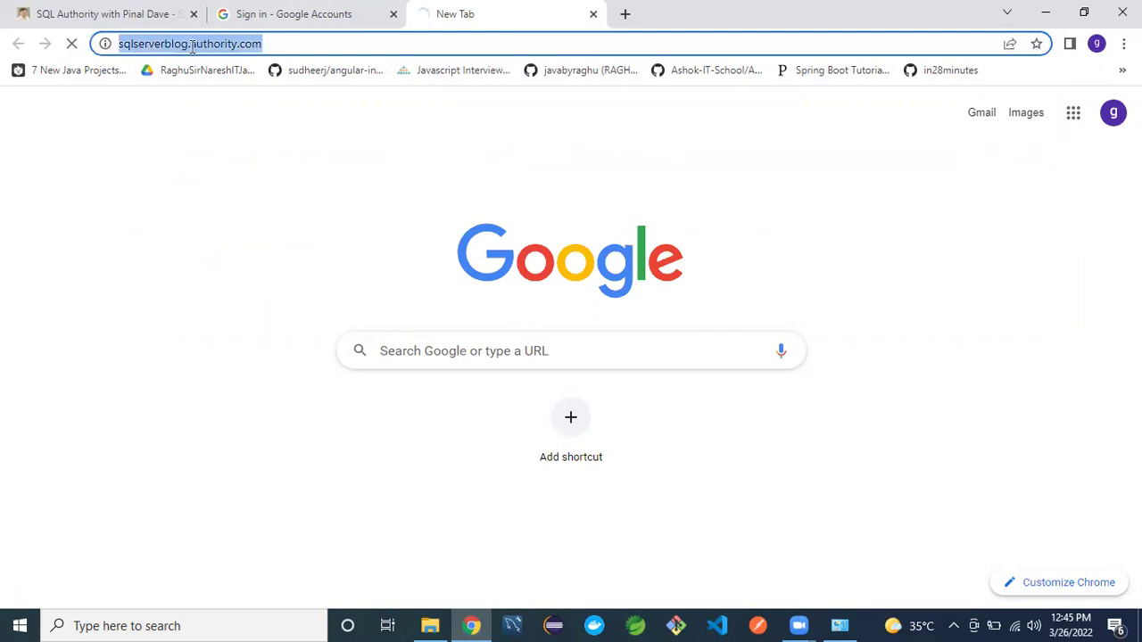
click(192, 45)
key(BackSpace)
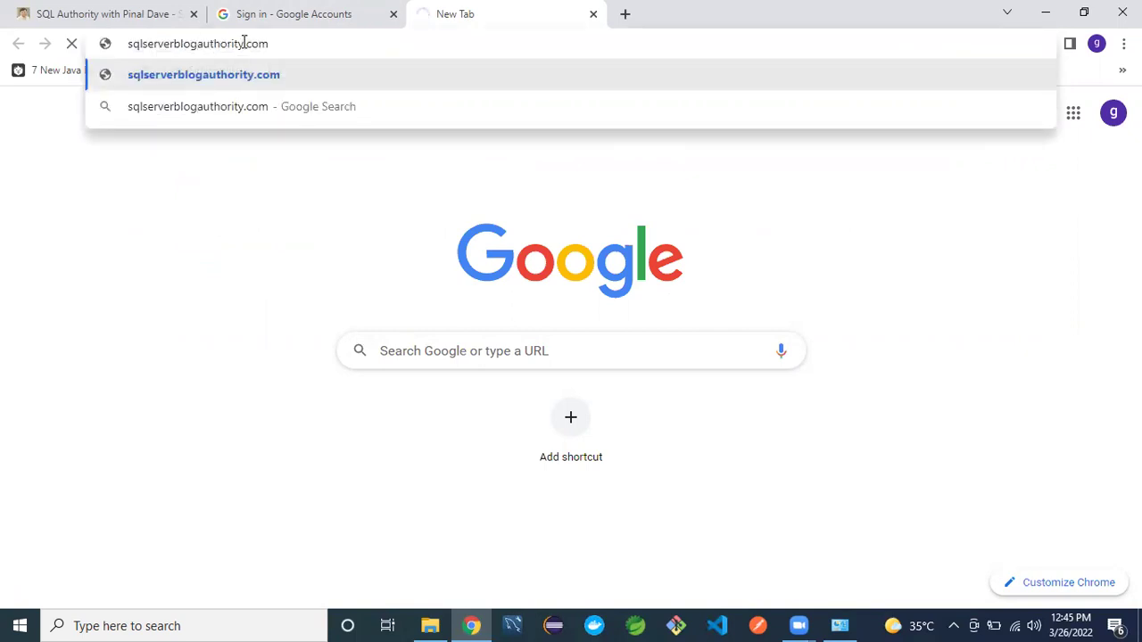
text(.blogspot.)
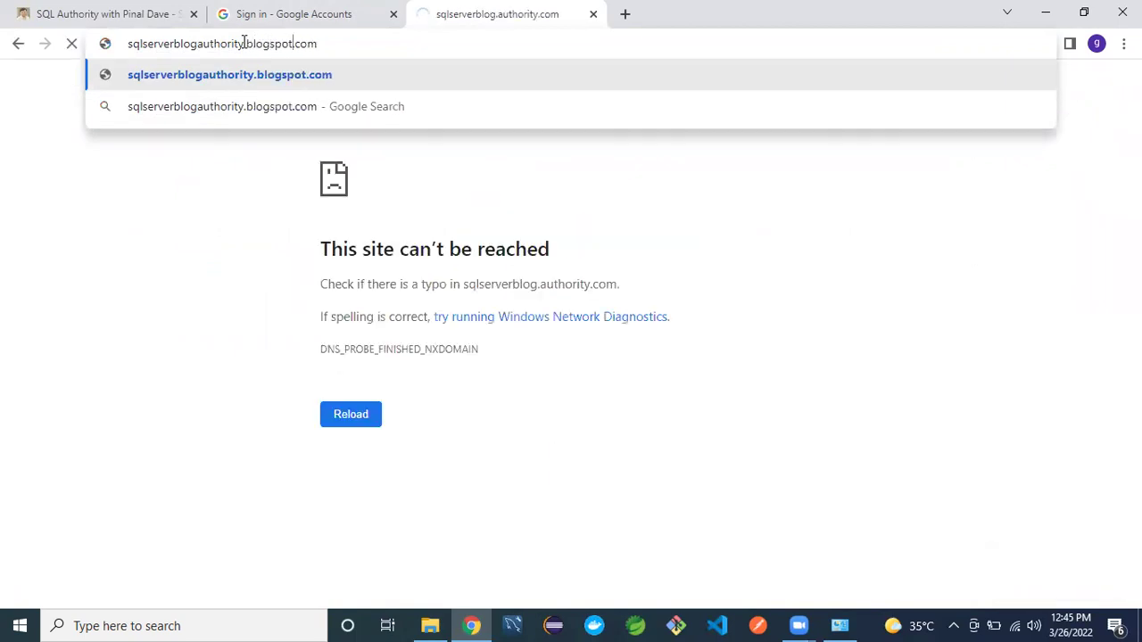
key(Return)
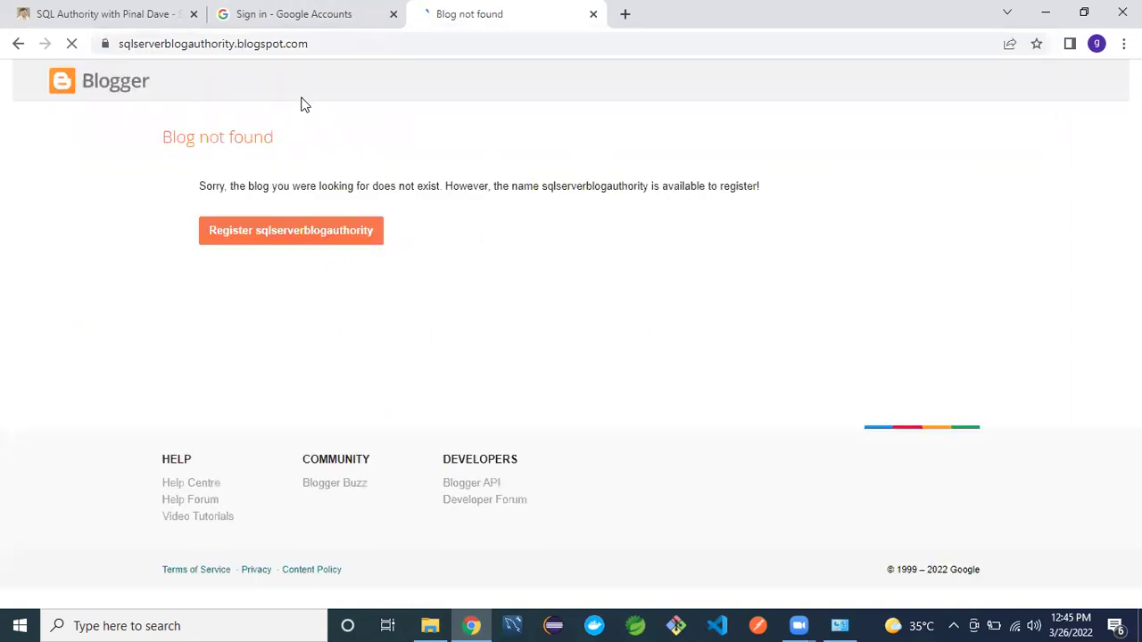
- Correct the address to sqlserverbuilds.blogspot.com and open the SQL Server builds blog
click(232, 43)
click(231, 42)
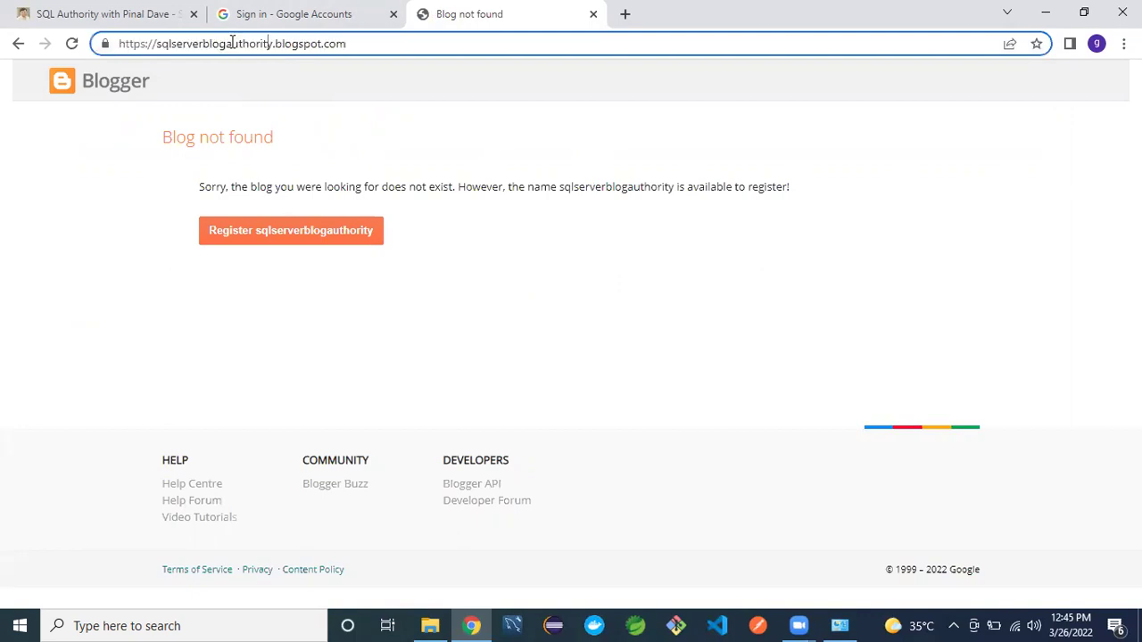
click(271, 44)
key(BackSpace)
key(BackSpace)
key(BackSpace)
key(BackSpace)
key(BackSpace)
key(BackSpace)
key(BackSpace)
key(BackSpace)
key(BackSpace)
key(BackSpace)
key(BackSpace)
key(BackSpace)
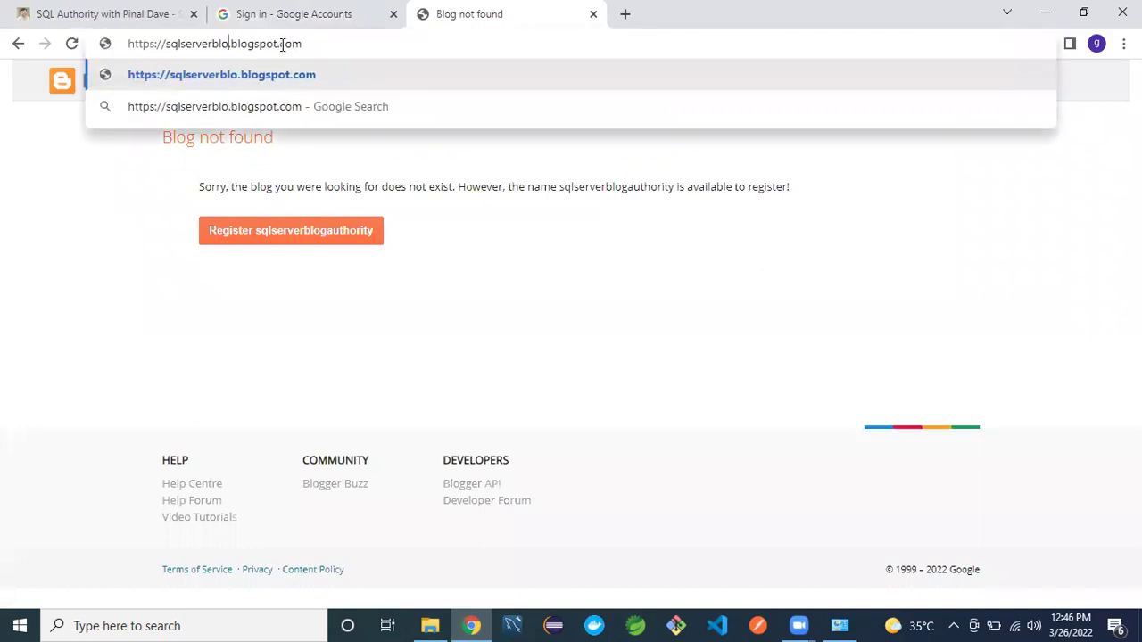
text(uilds)
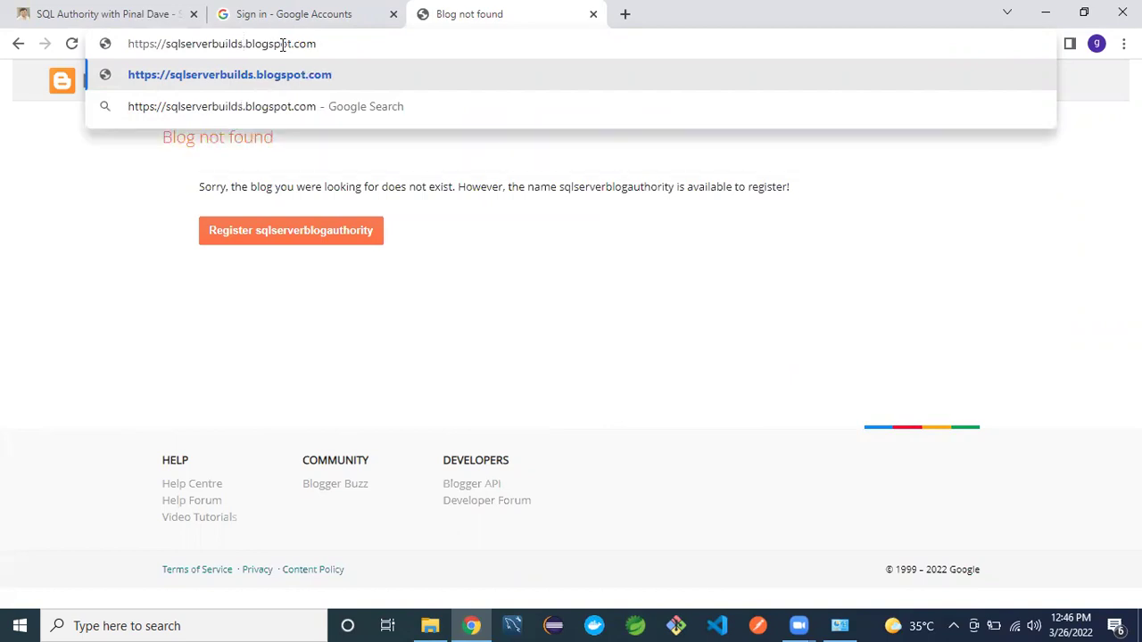
click(227, 75)
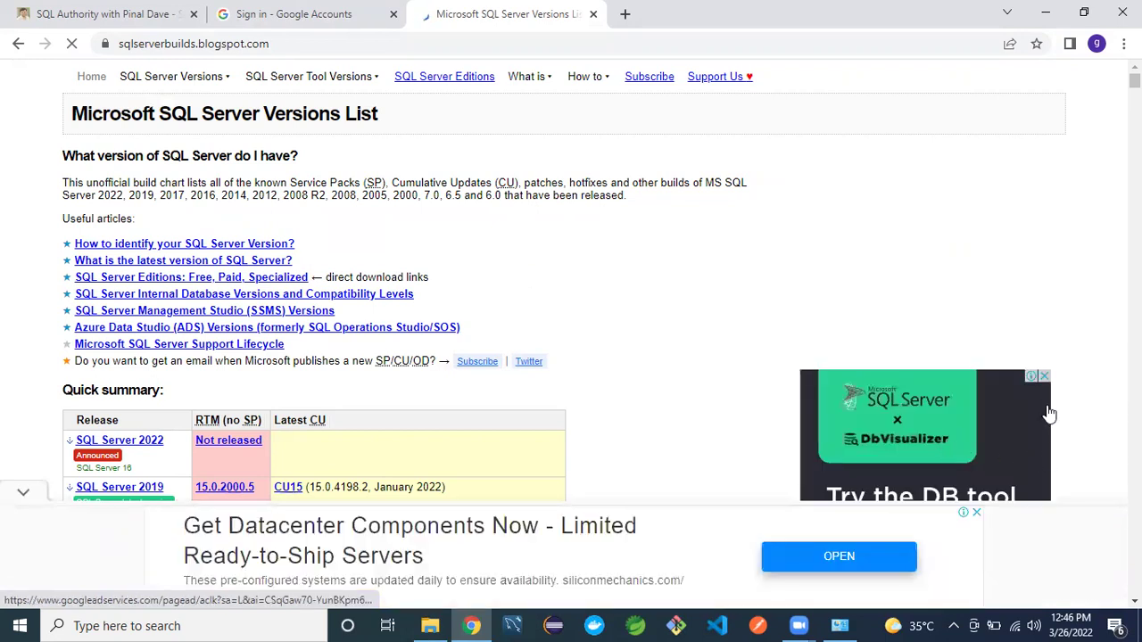
- Close the bottom banner ad with 'Stop seeing this ad' and scroll down the versions list
click(977, 515)
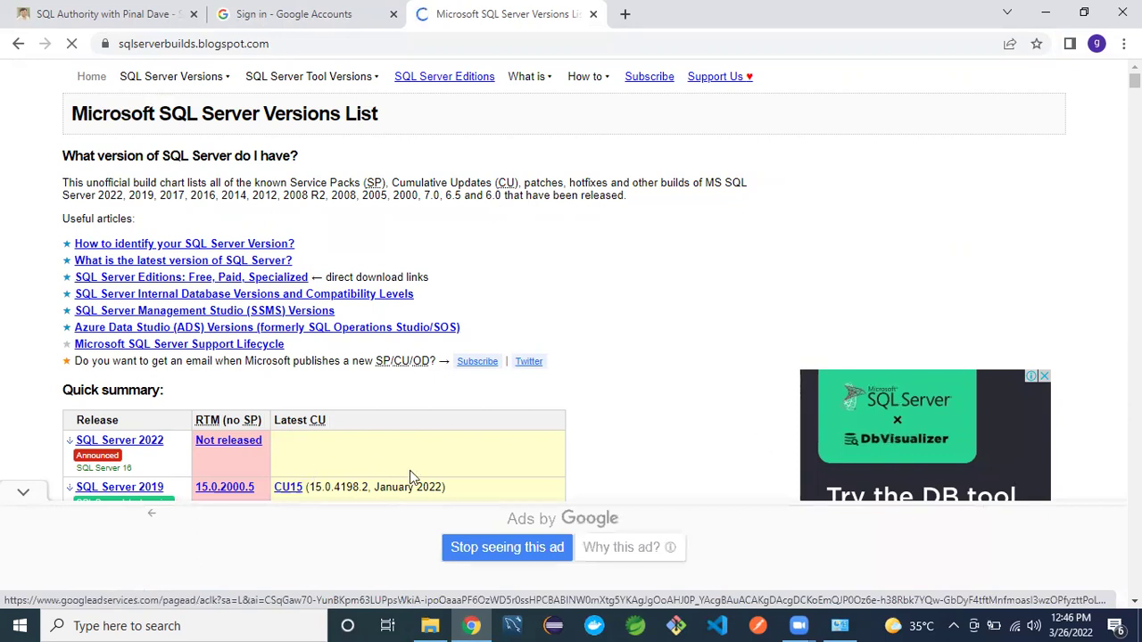
click(24, 480)
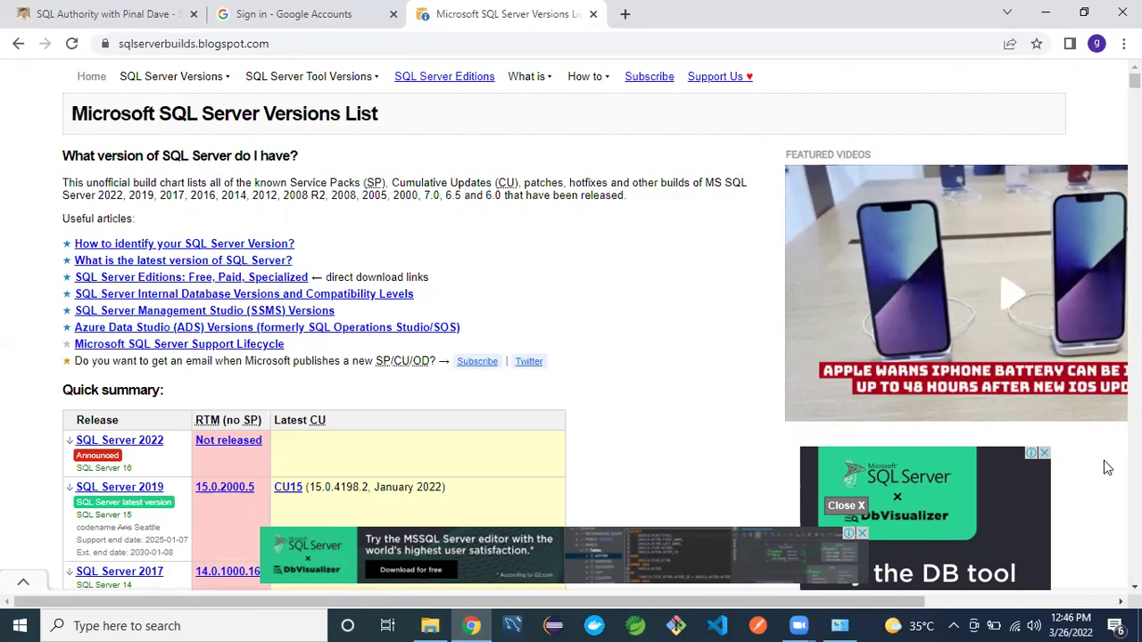
scroll(596, 326, down, 1)
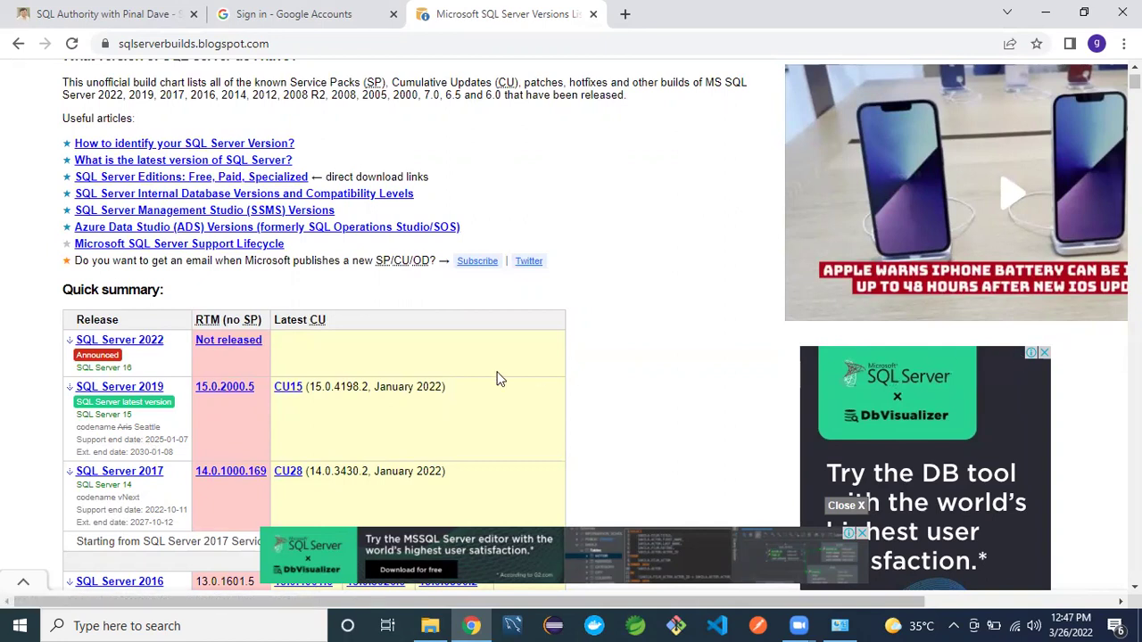
scroll(172, 488, down, 3)
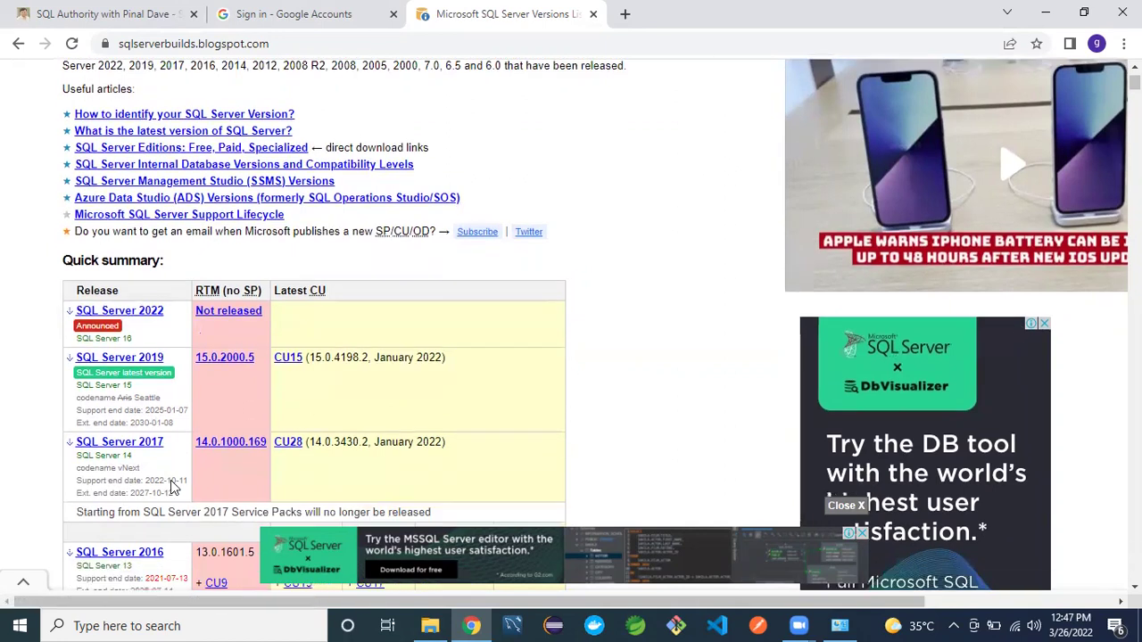
scroll(173, 484, down, 2)
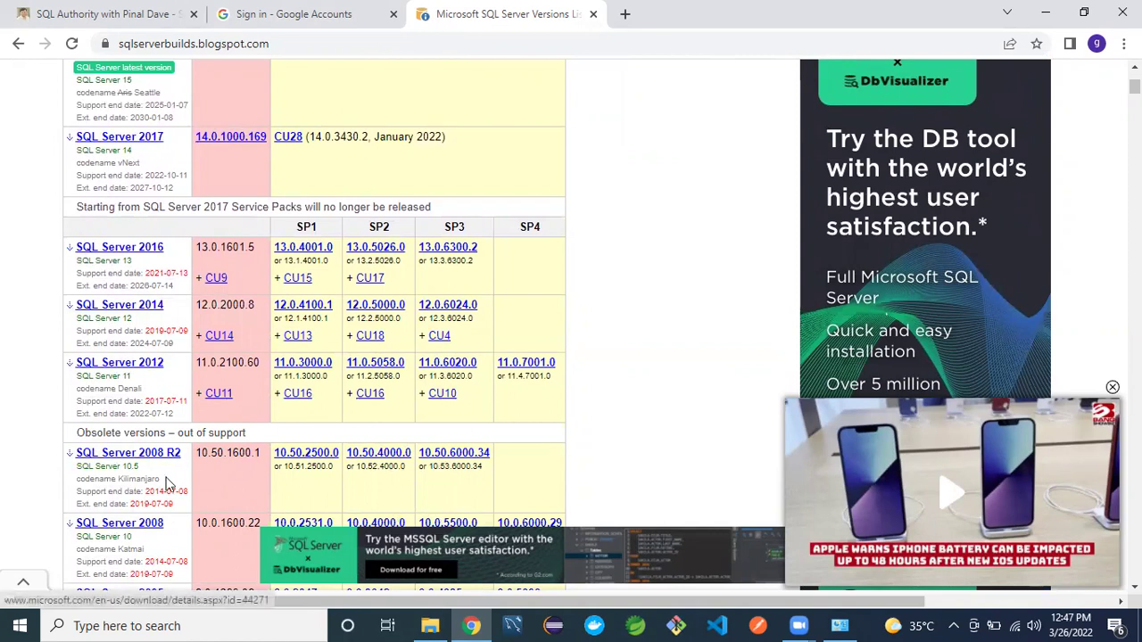
scroll(147, 479, down, 3)
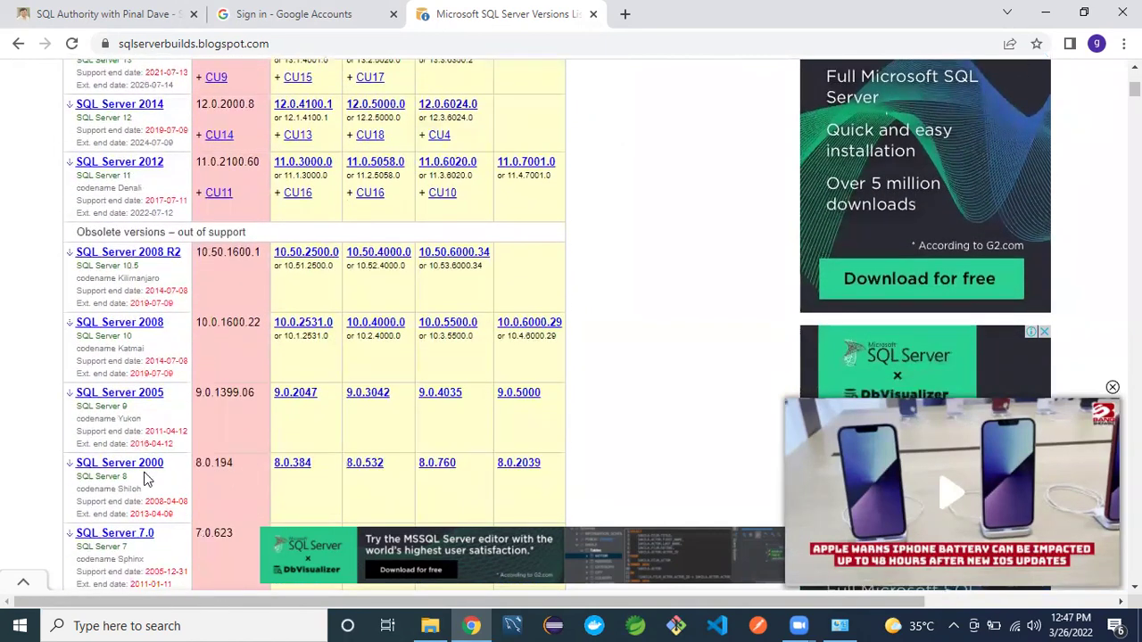
scroll(147, 479, down, 1)
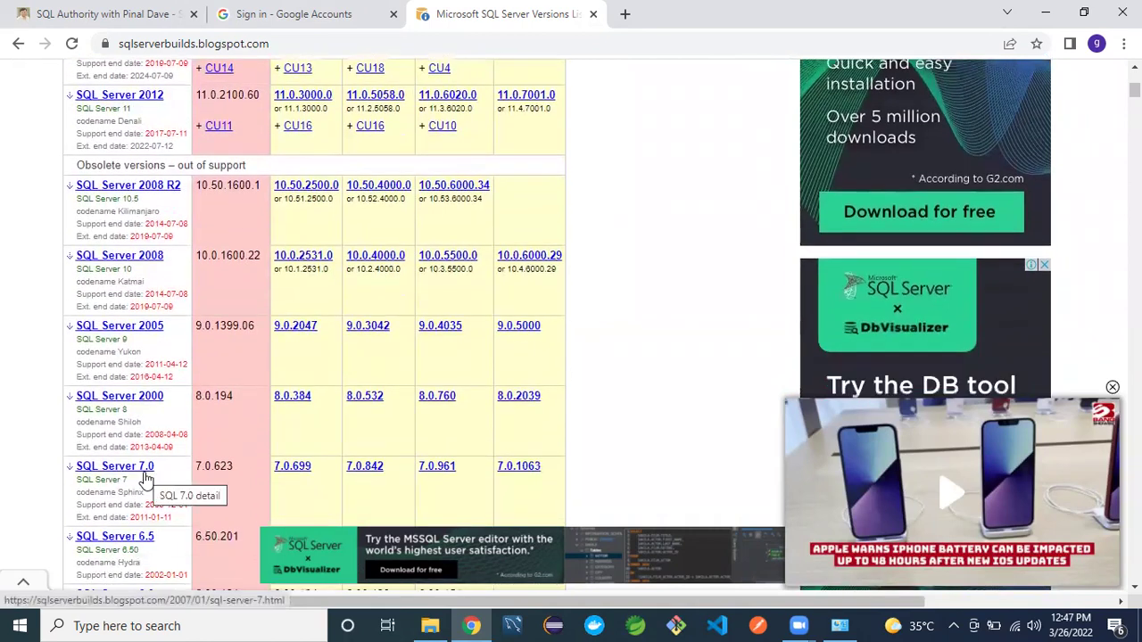
scroll(145, 479, down, 1)
scroll(146, 477, up, 3)
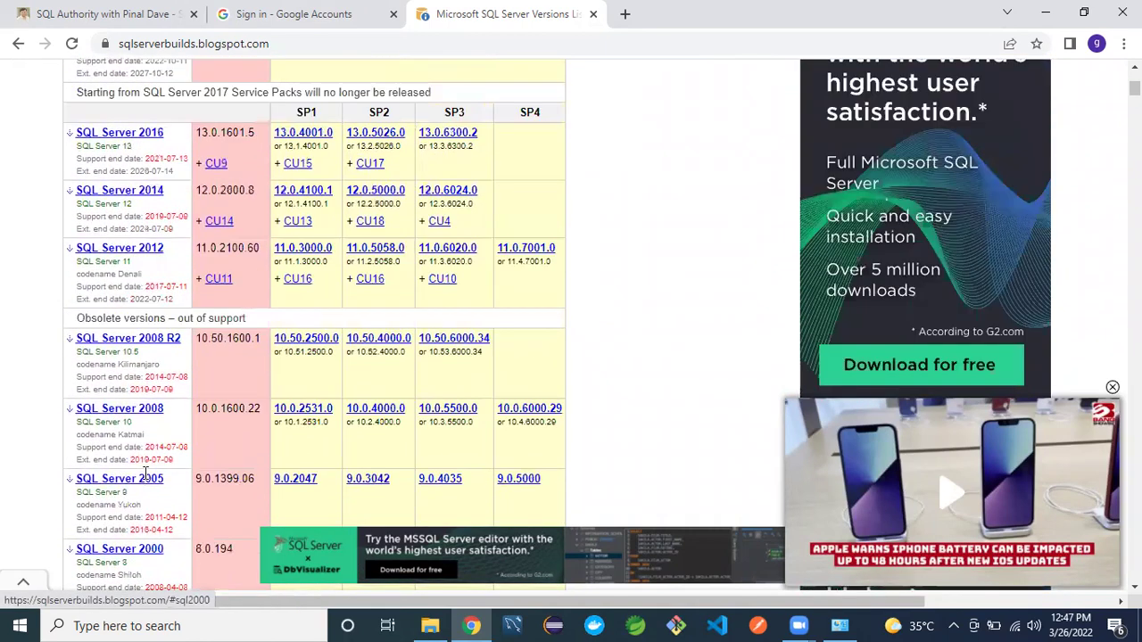
scroll(145, 473, up, 2)
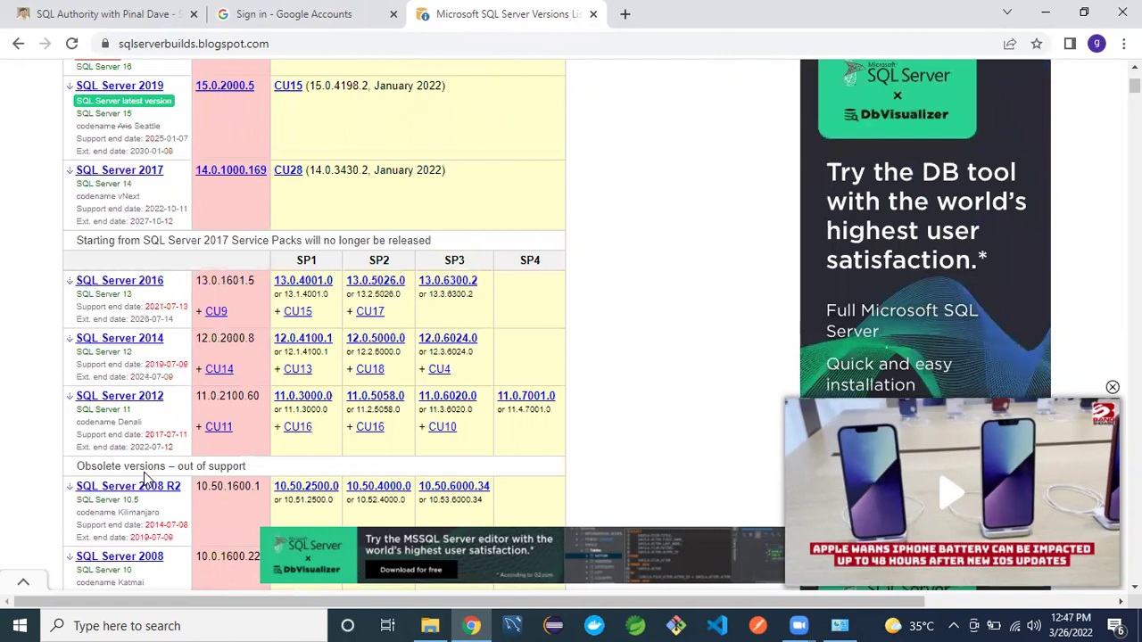
scroll(145, 479, up, 1)
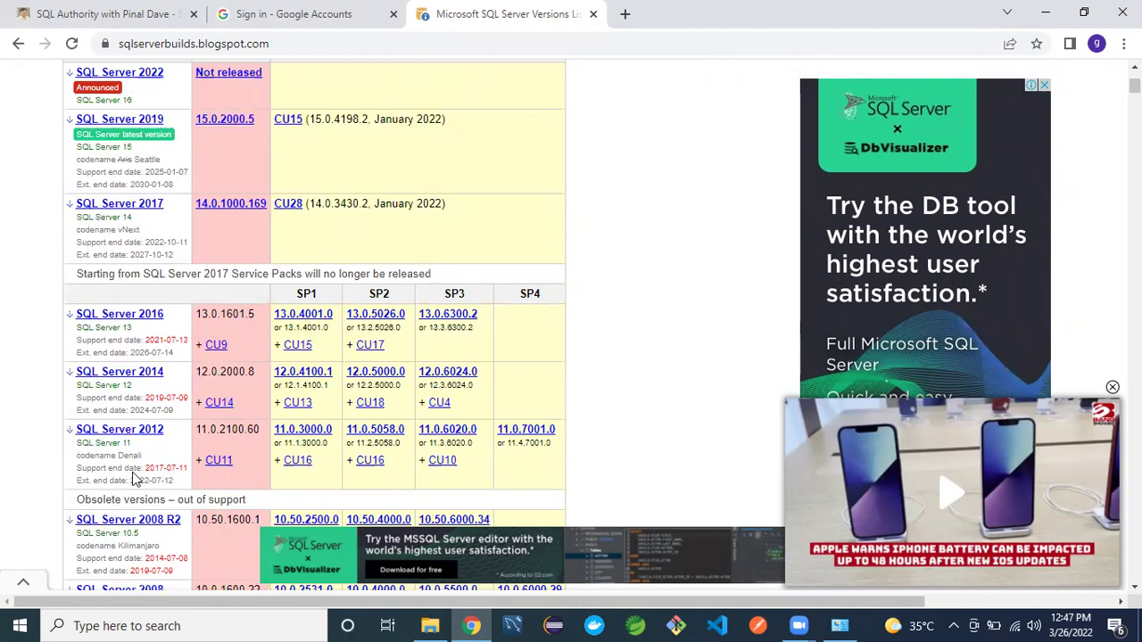
drag(130, 480, 177, 482)
click(177, 482)
scroll(133, 329, up, 3)
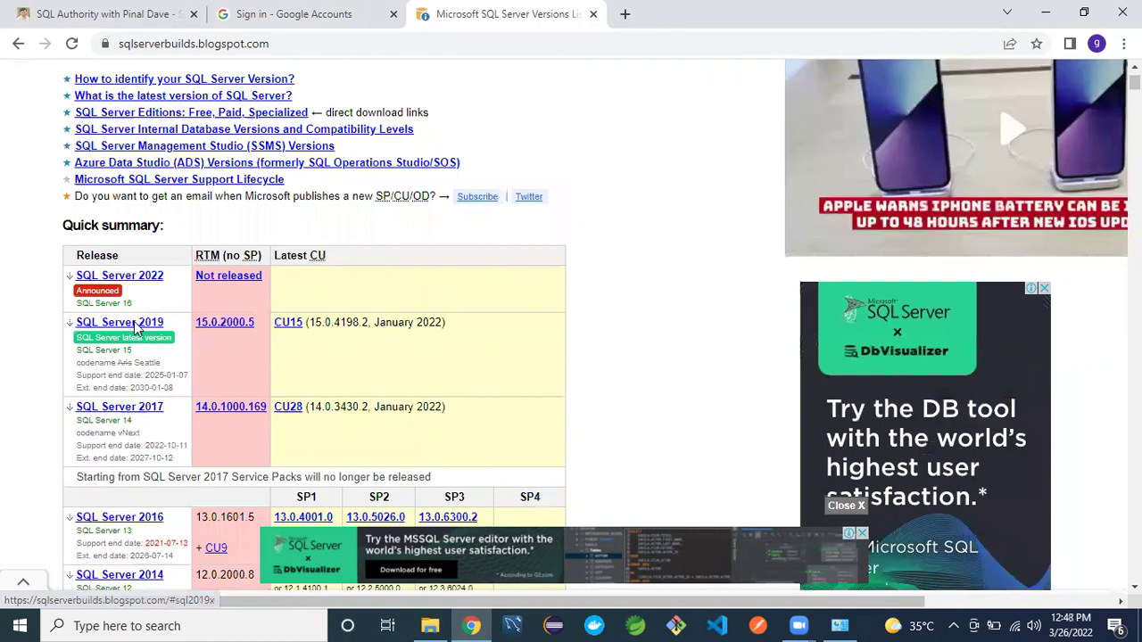
scroll(134, 330, up, 1)
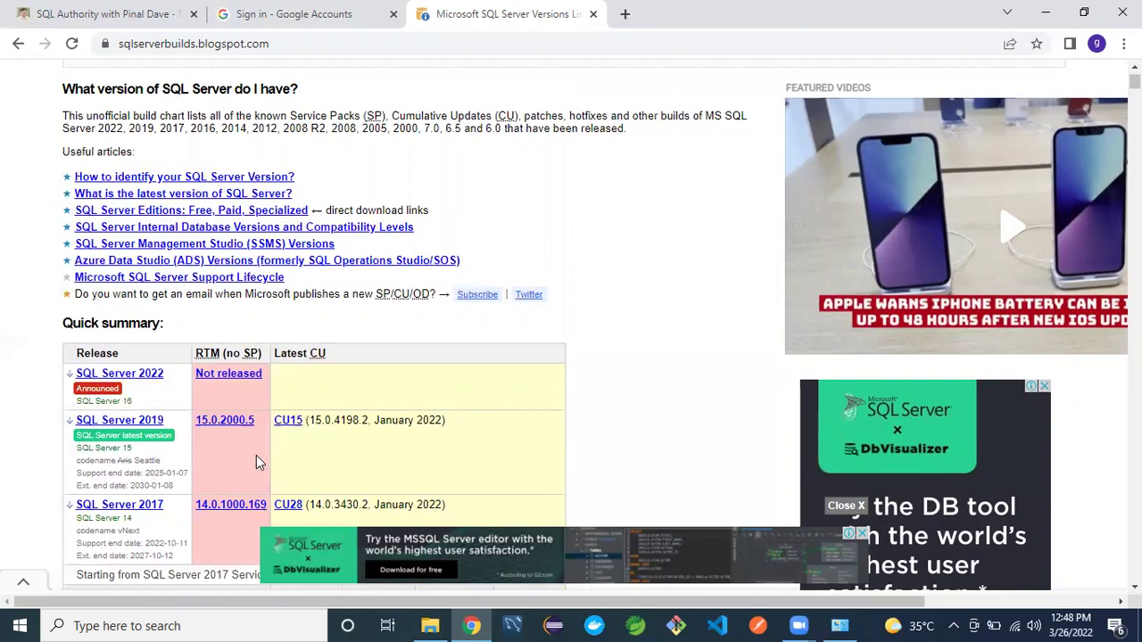
click(290, 420)
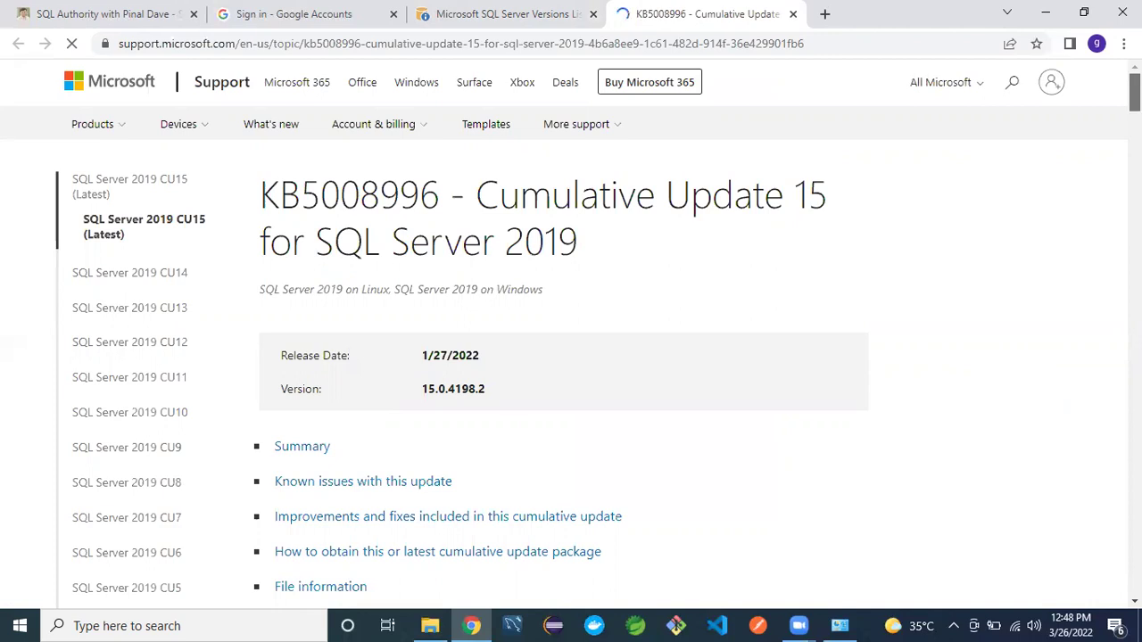
- Scroll through the KB5008996 CU15 article (36 fixes, no known issues) and back to its top
scroll(571, 357, down, 3)
scroll(571, 357, down, 9)
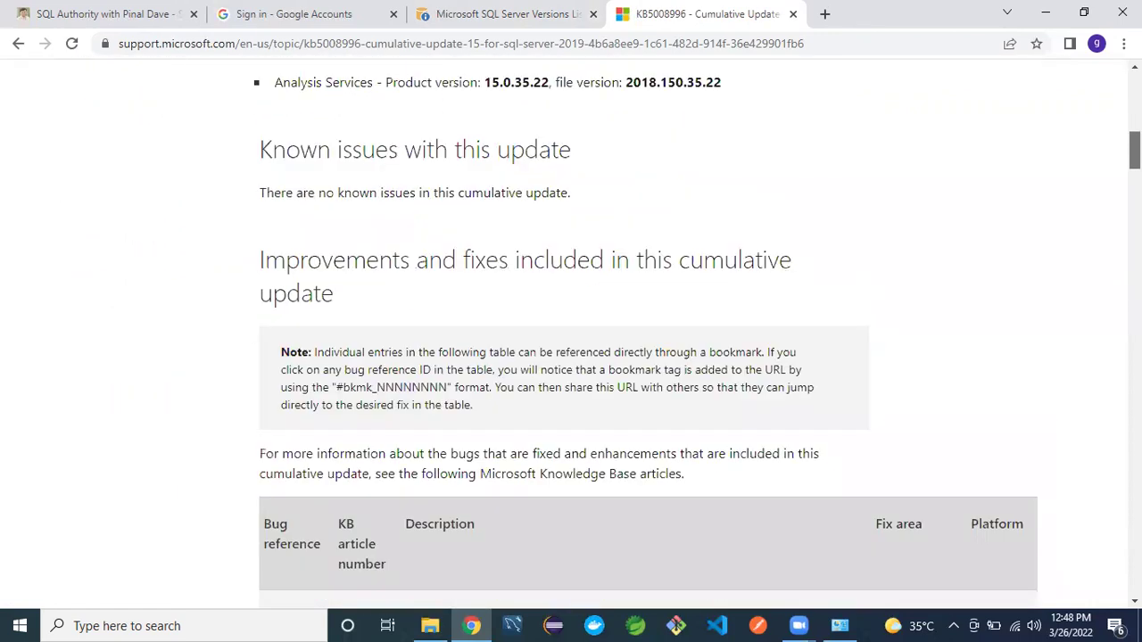
scroll(571, 357, down, 4)
scroll(571, 357, up, 9)
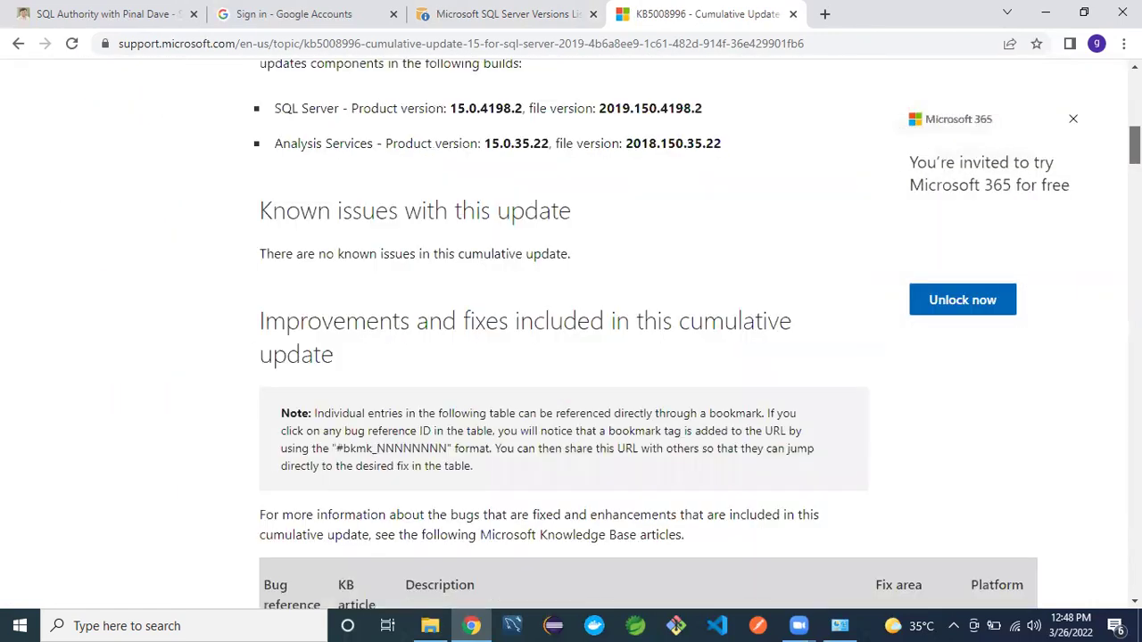
scroll(571, 357, up, 6)
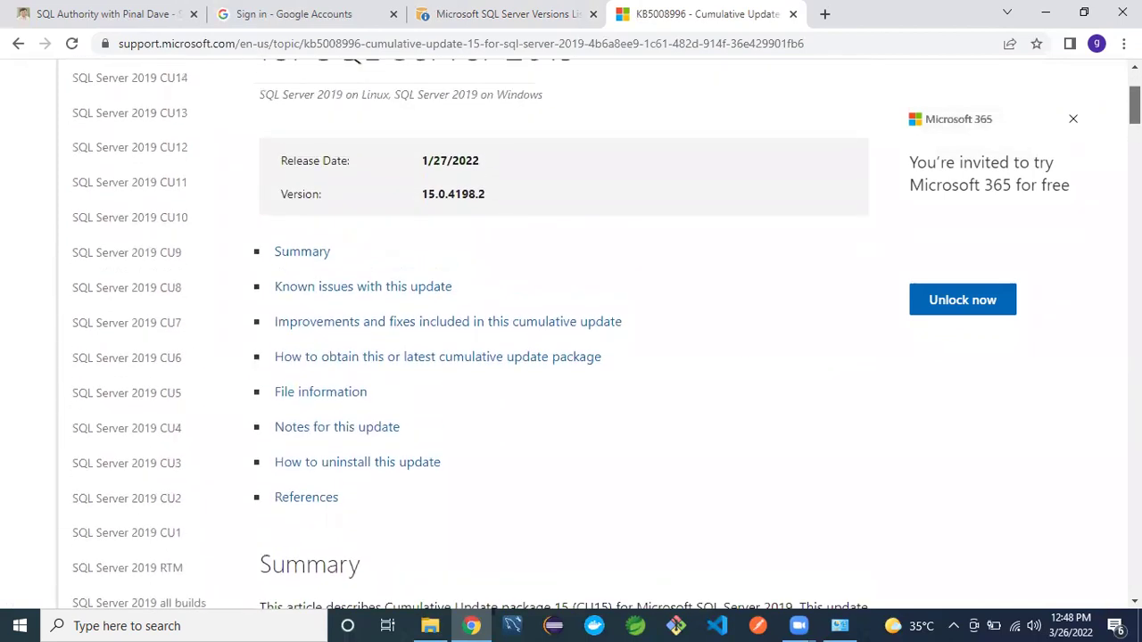
scroll(571, 357, down, 10)
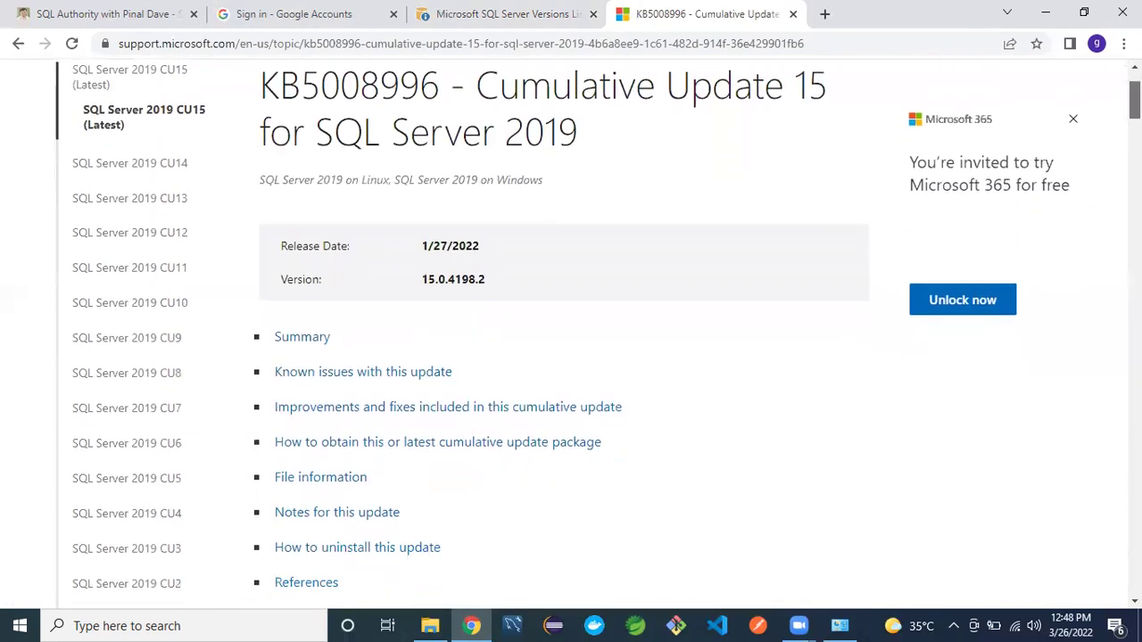
scroll(571, 357, down, 15)
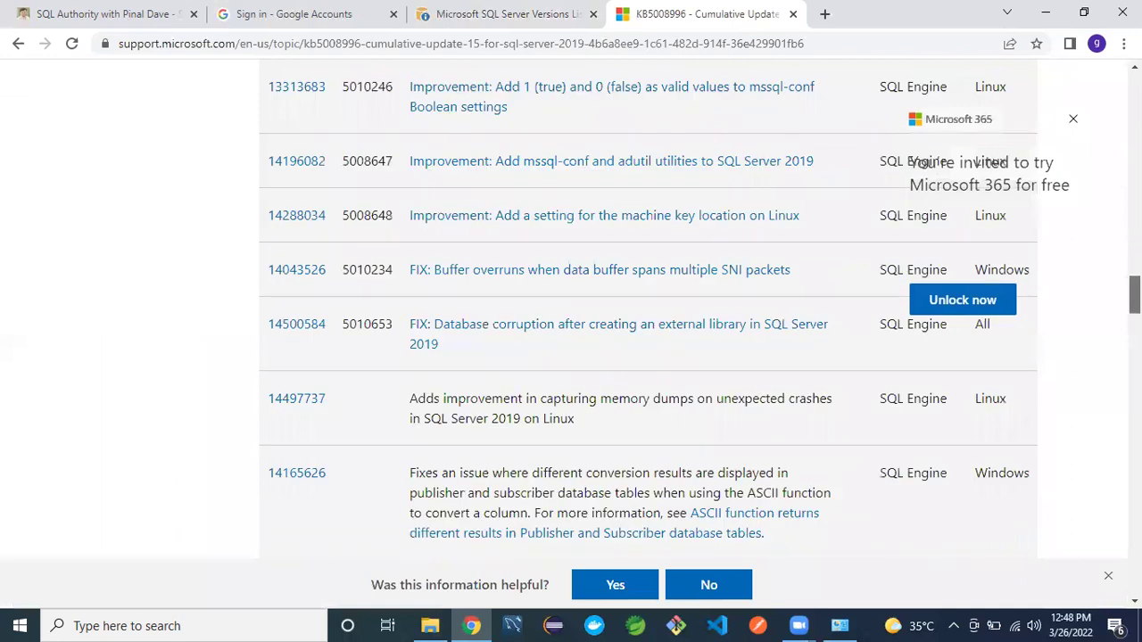
scroll(572, 357, down, 10)
scroll(572, 357, up, 6)
scroll(572, 357, down, 6)
scroll(571, 357, down, 10)
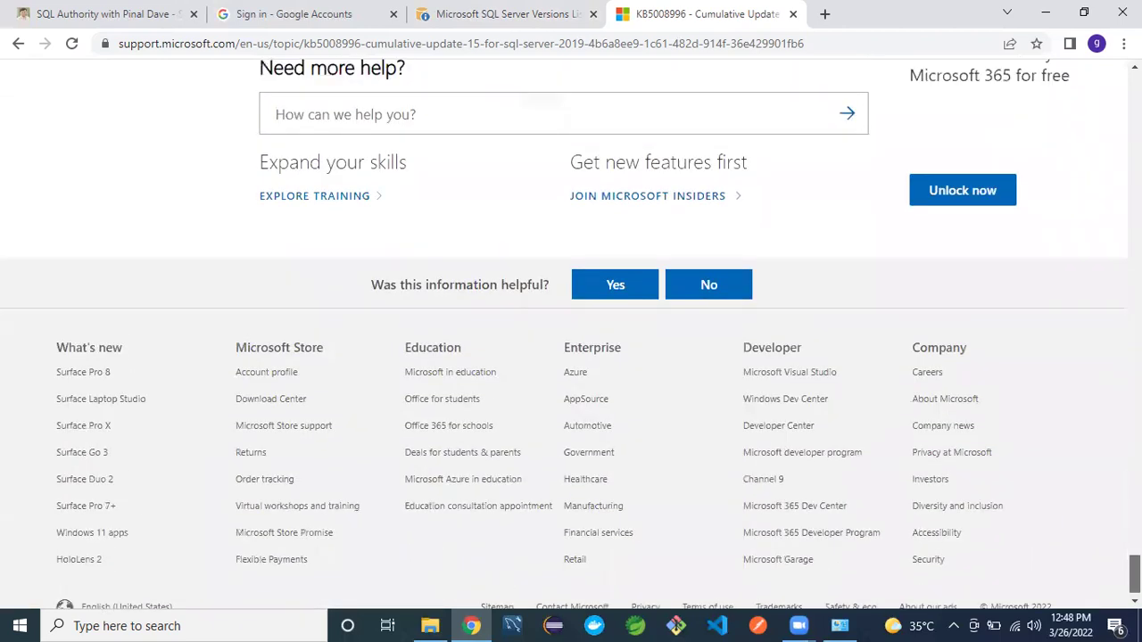
scroll(571, 357, up, 10)
scroll(571, 357, up, 8)
scroll(571, 357, up, 10)
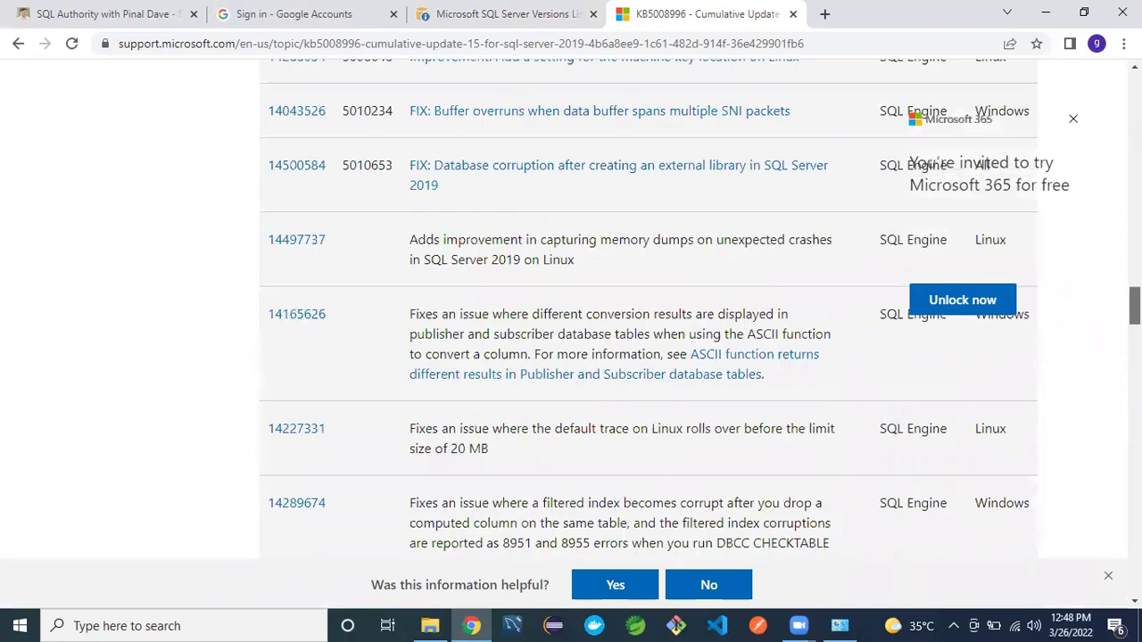
scroll(571, 357, up, 10)
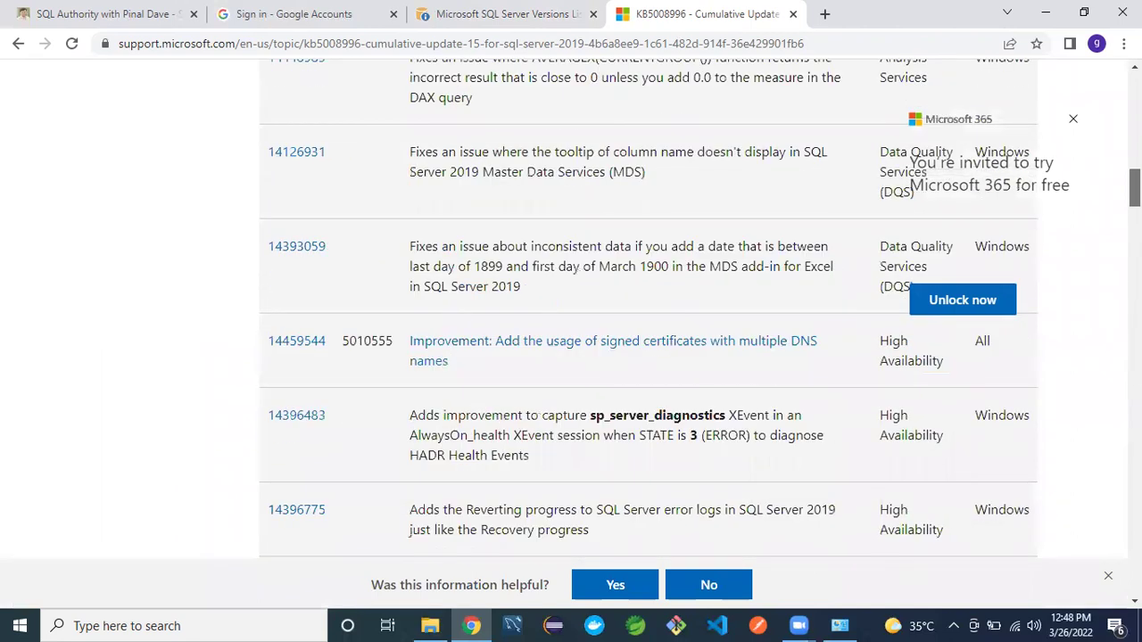
scroll(571, 357, up, 15)
scroll(571, 357, down, 2)
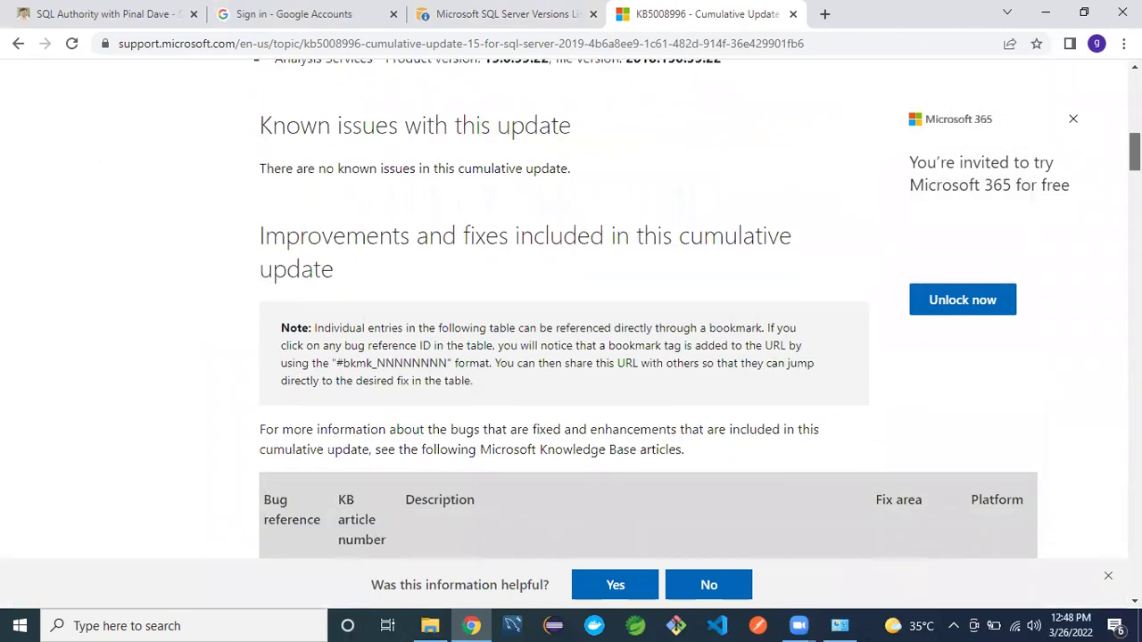
scroll(571, 356, down, 2)
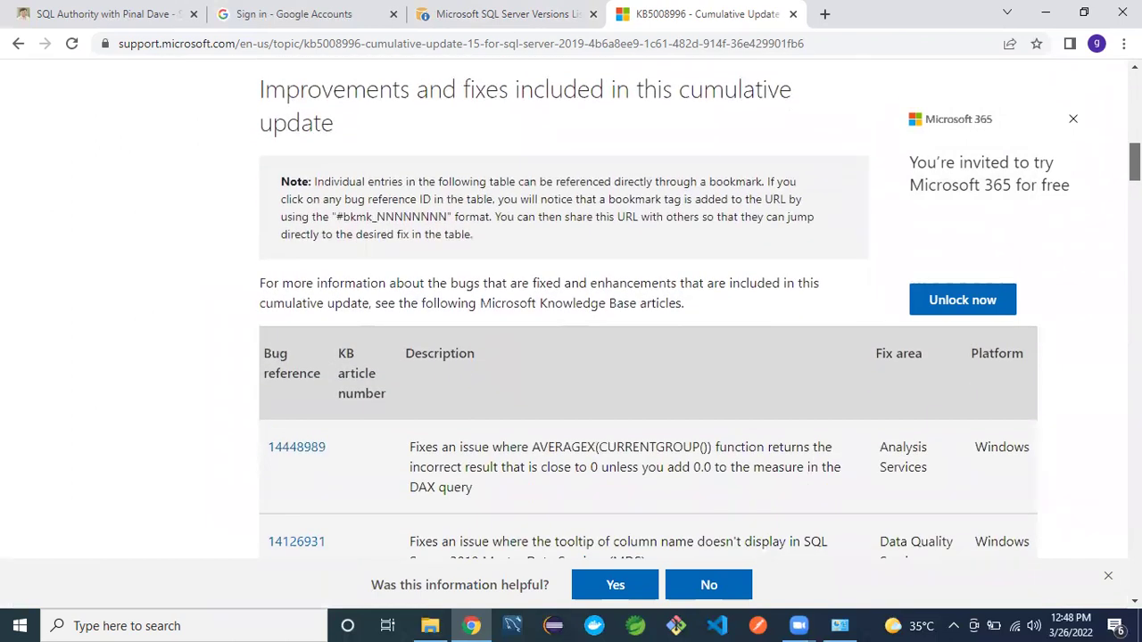
scroll(571, 357, up, 3)
scroll(571, 357, up, 7)
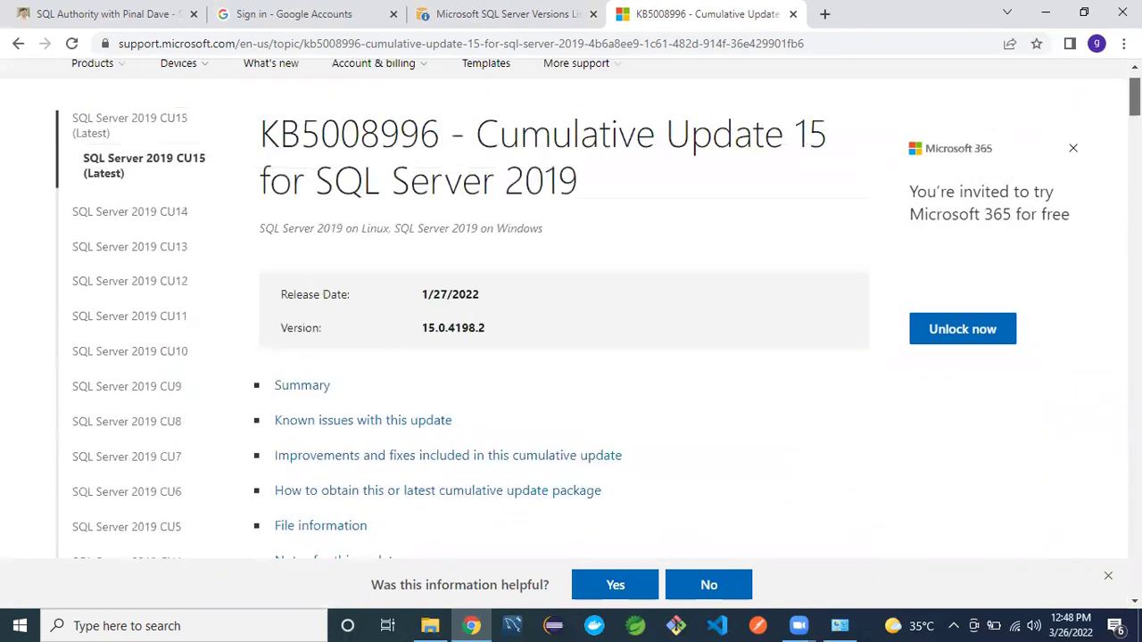
scroll(572, 357, up, 1)
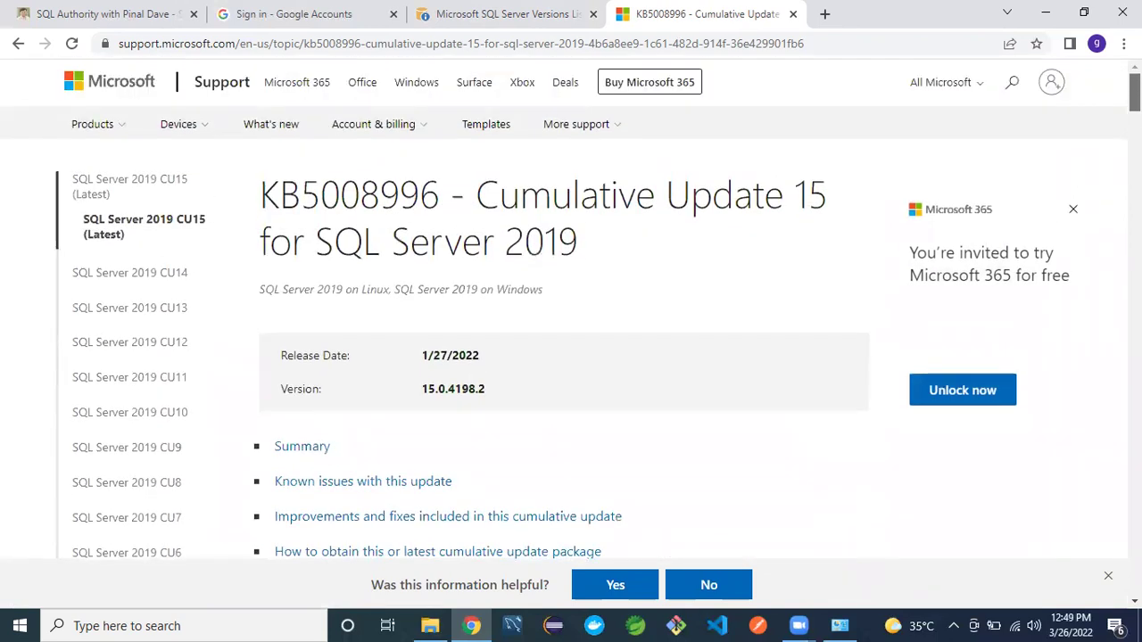
scroll(571, 357, down, 4)
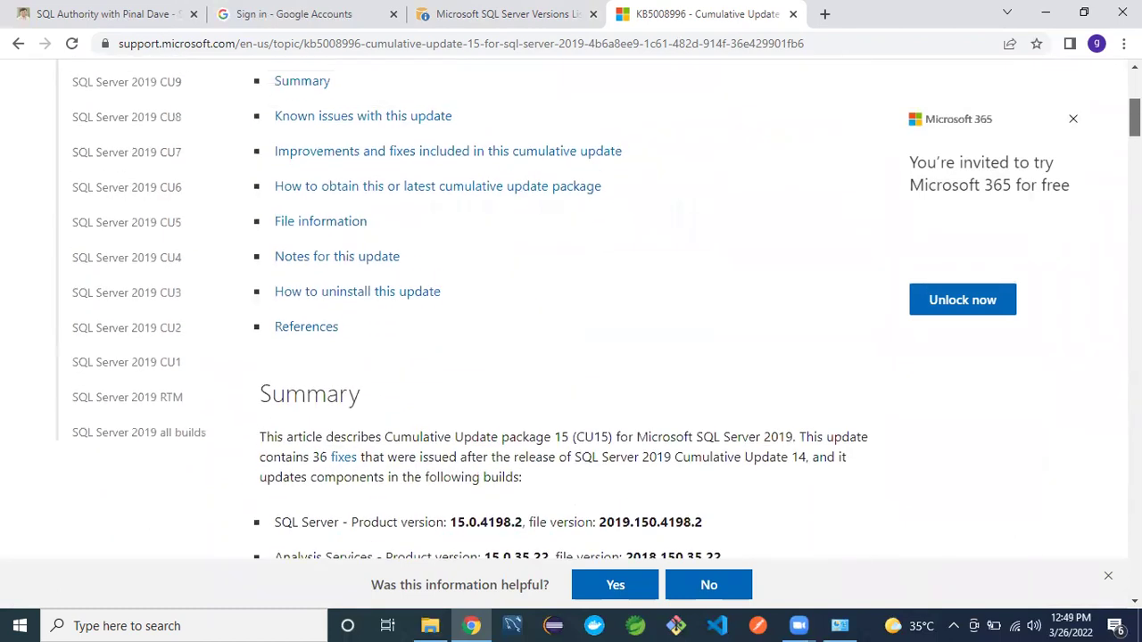
scroll(571, 357, up, 1)
scroll(571, 357, up, 4)
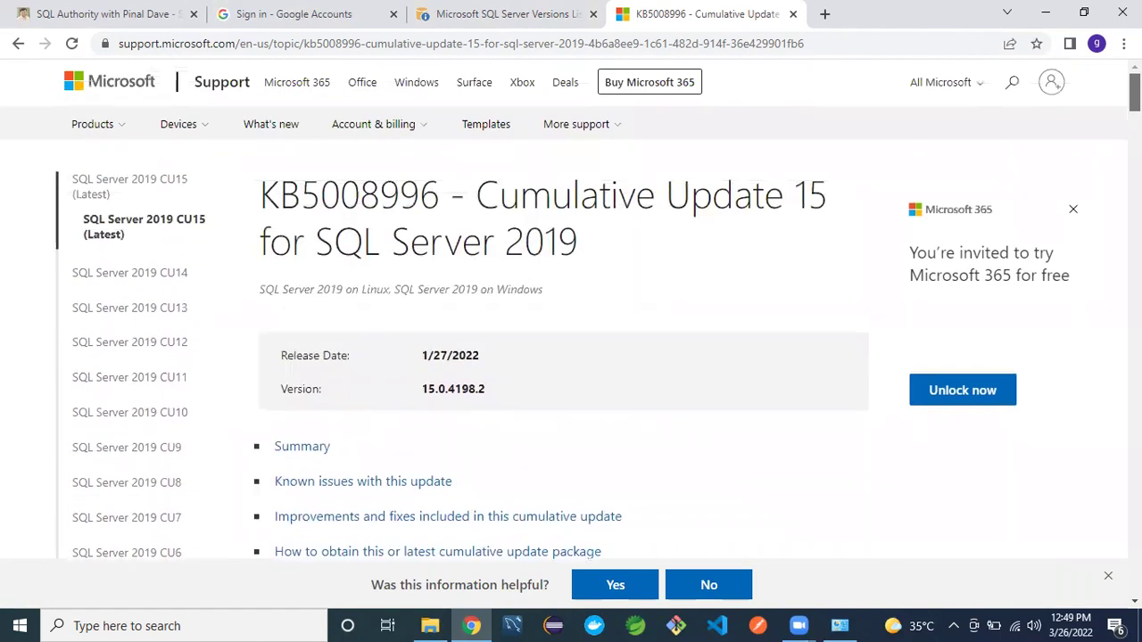
scroll(571, 357, down, 8)
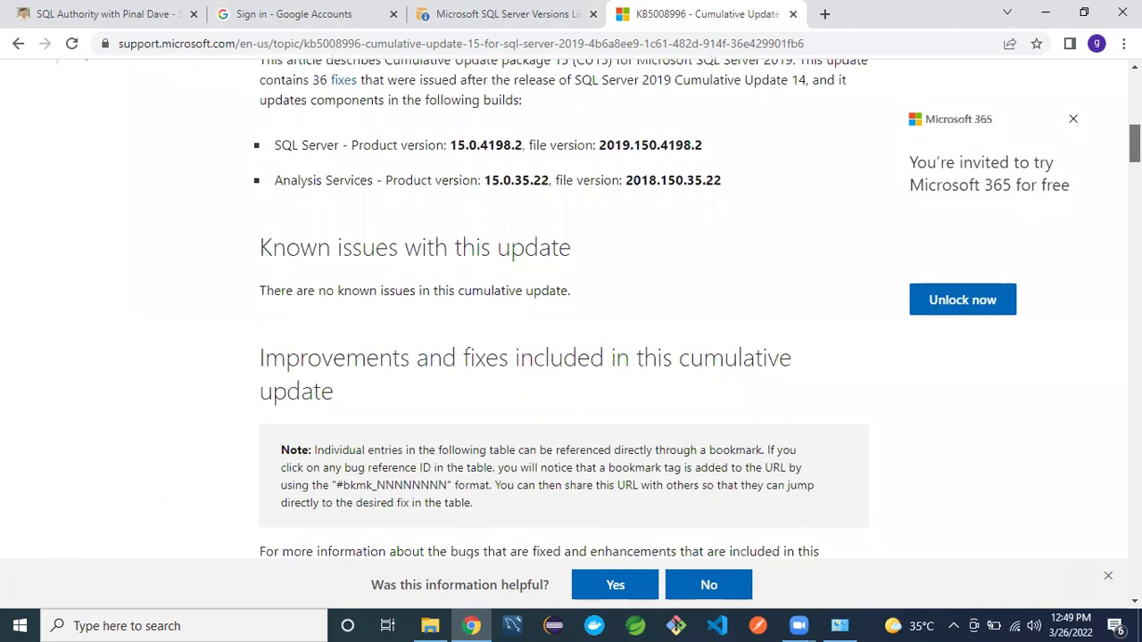
scroll(571, 357, down, 2)
scroll(571, 357, down, 3)
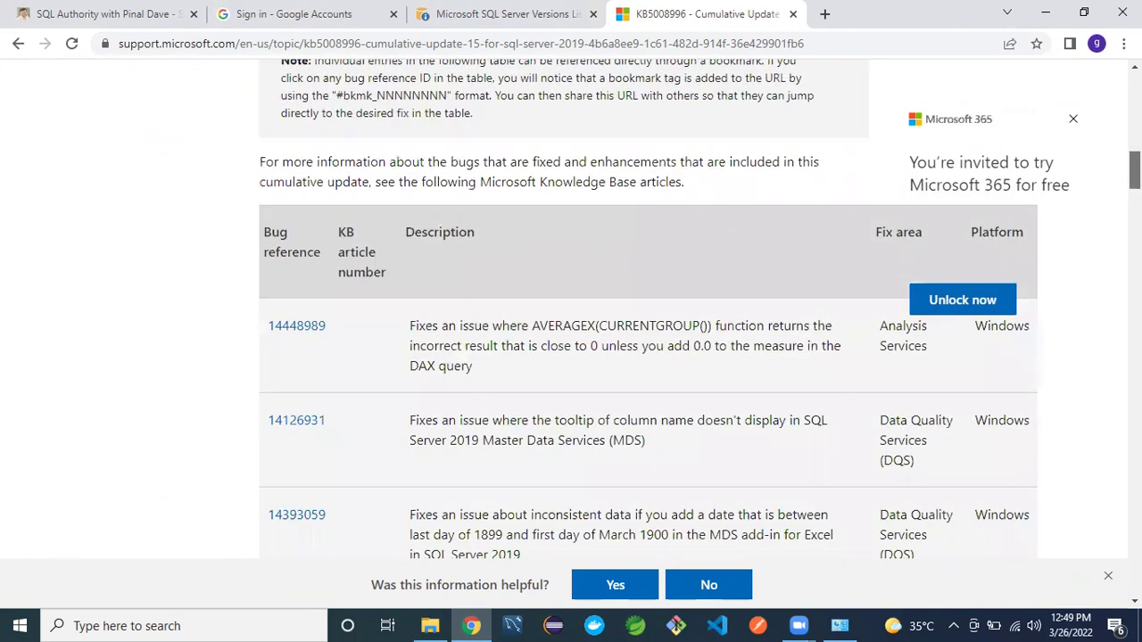
scroll(571, 357, up, 2)
scroll(571, 357, down, 1)
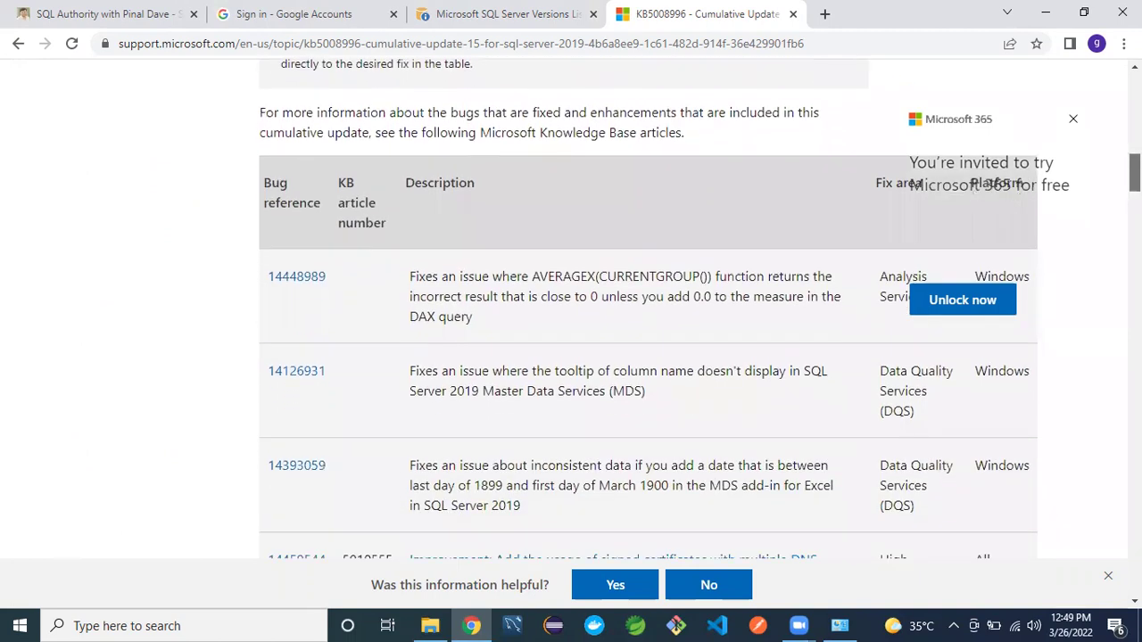
scroll(649, 310, down, 5)
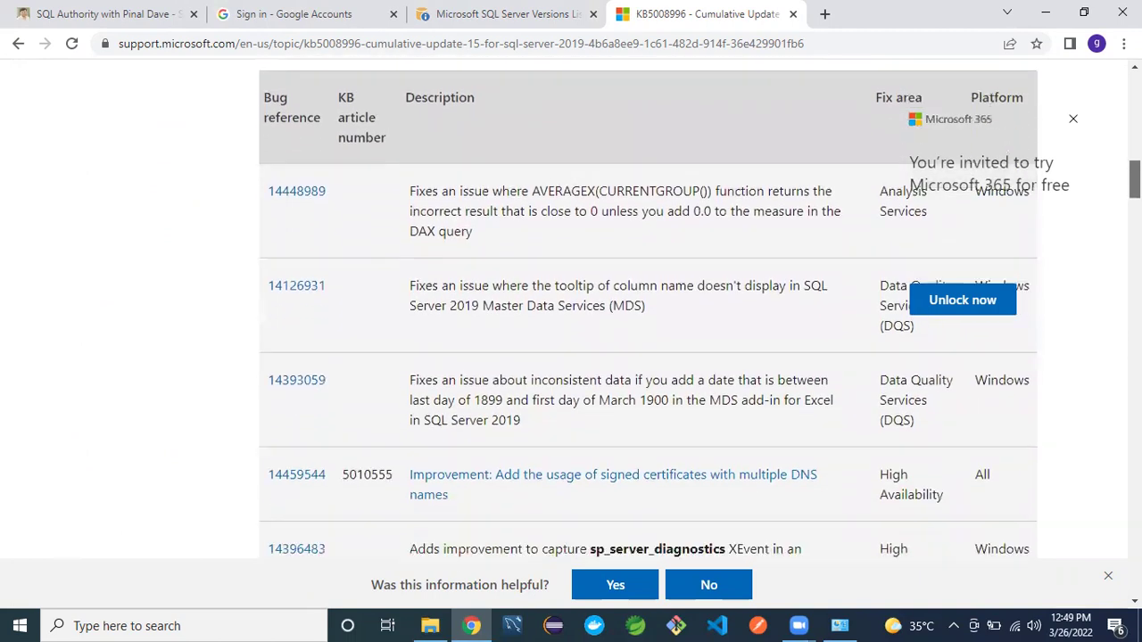
scroll(649, 309, down, 10)
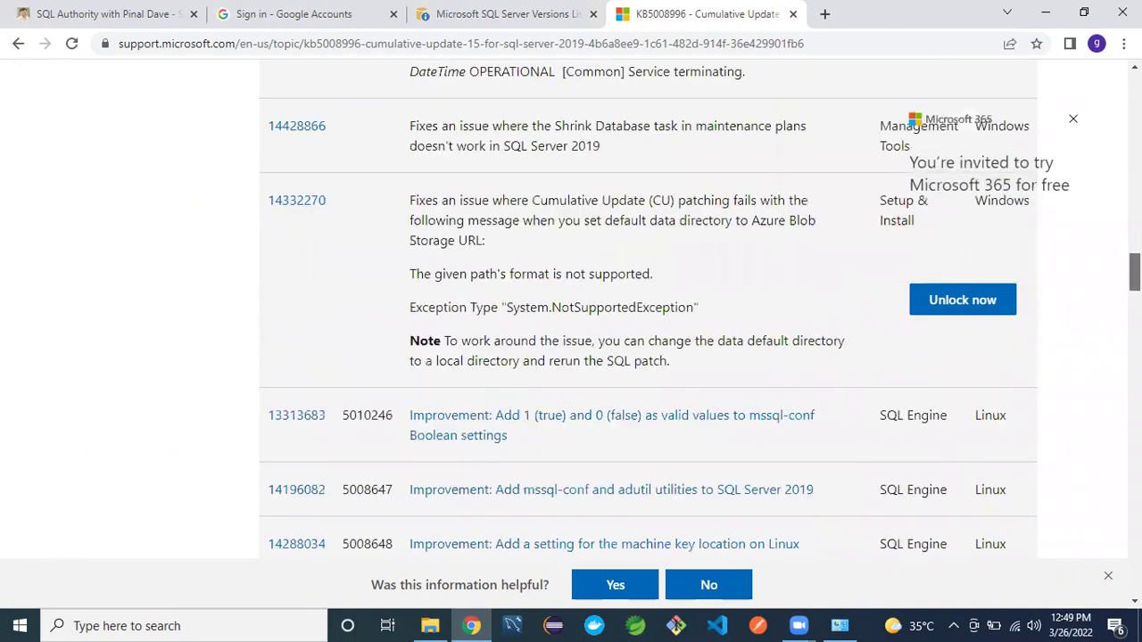
scroll(649, 309, down, 10)
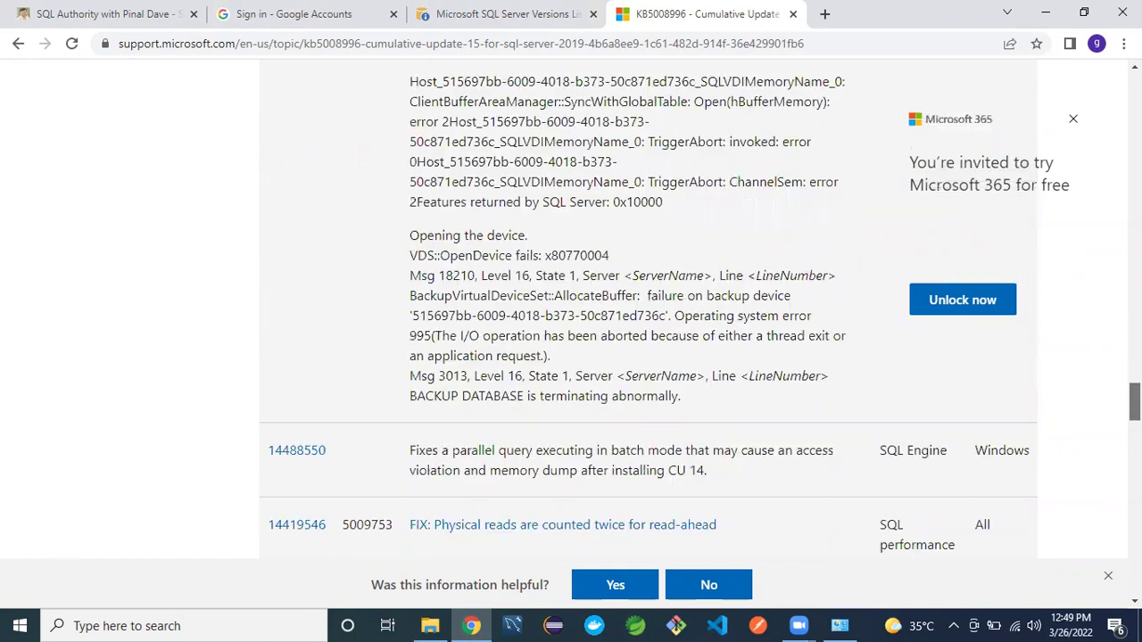
scroll(648, 310, down, 1)
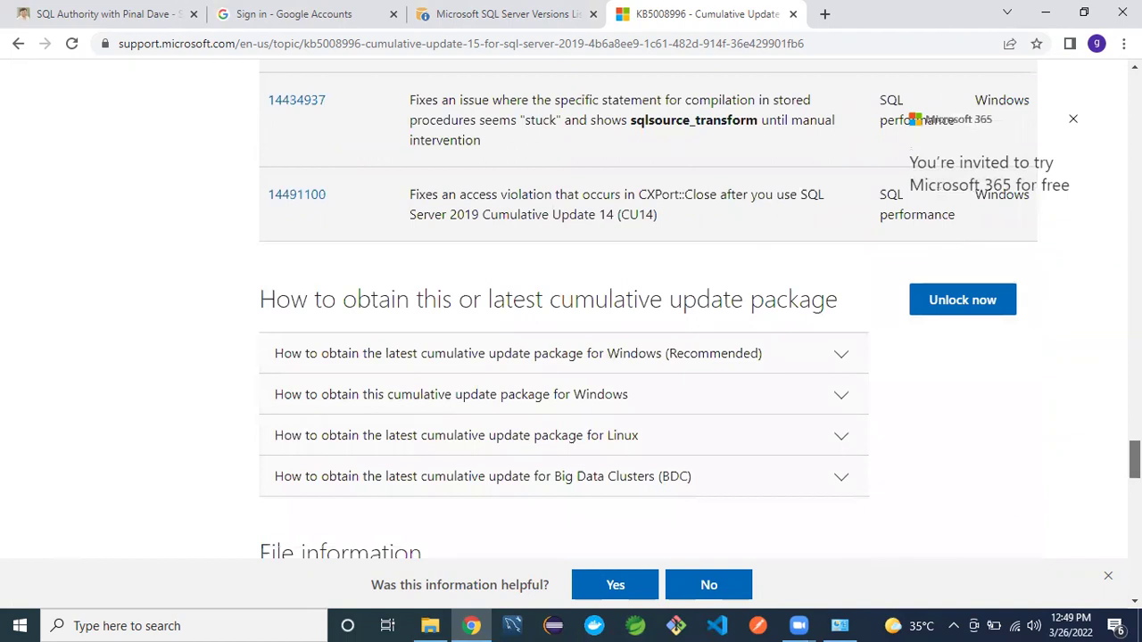
scroll(648, 309, down, 2)
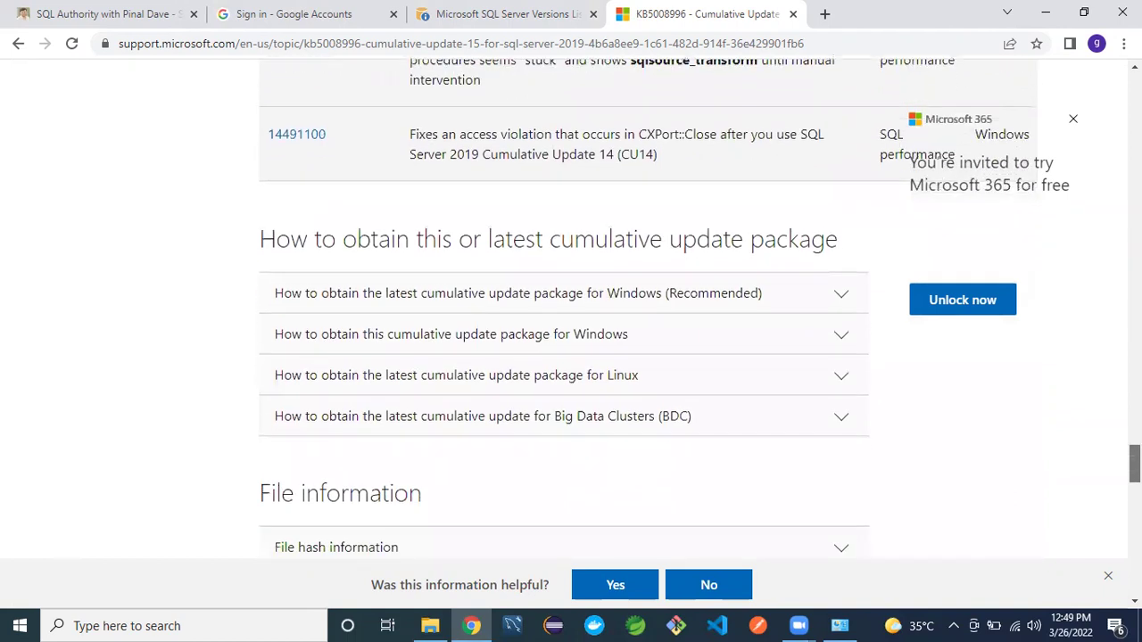
scroll(649, 310, down, 2)
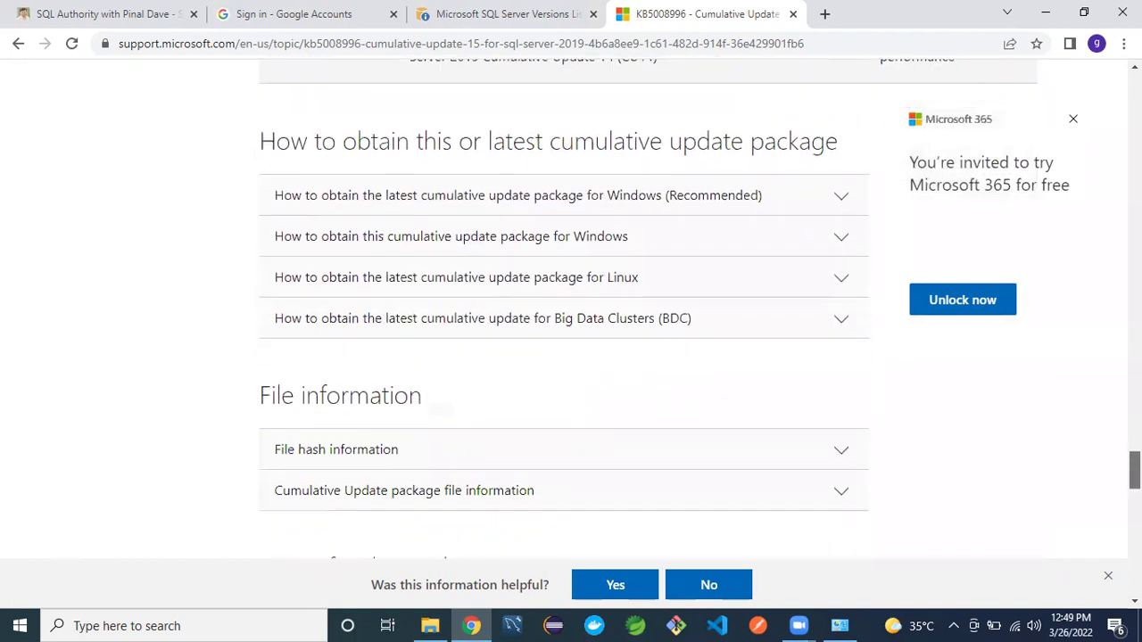
scroll(564, 312, down, 1)
scroll(1111, 528, down, 7)
scroll(1111, 528, down, 10)
scroll(1104, 571, up, 3)
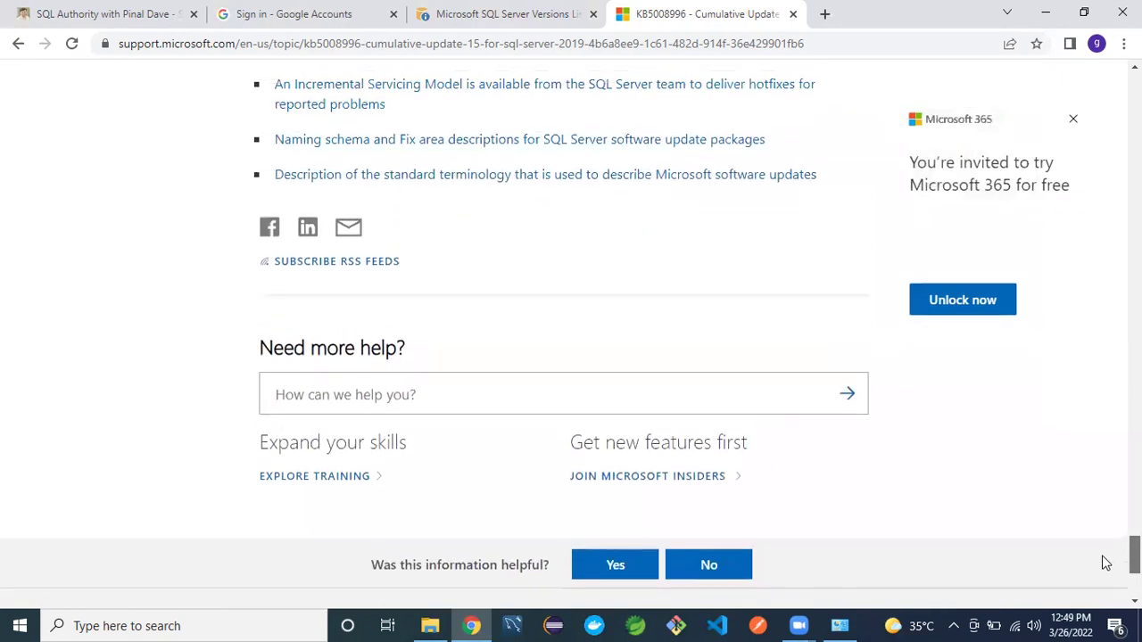
scroll(1105, 563, up, 6)
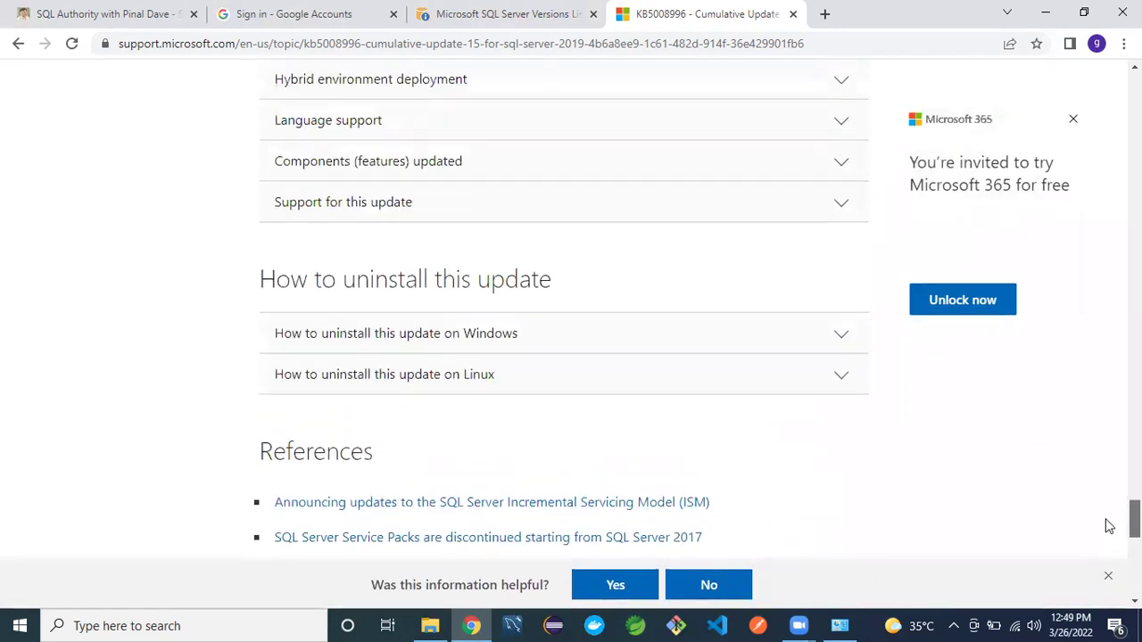
scroll(1109, 521, up, 4)
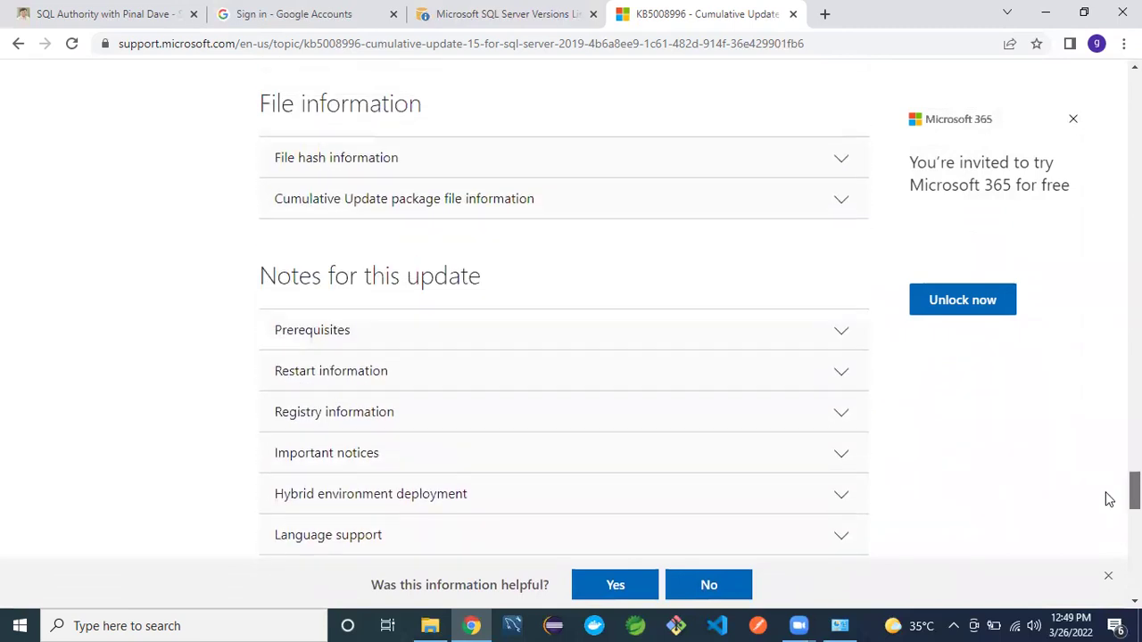
scroll(1110, 495, up, 3)
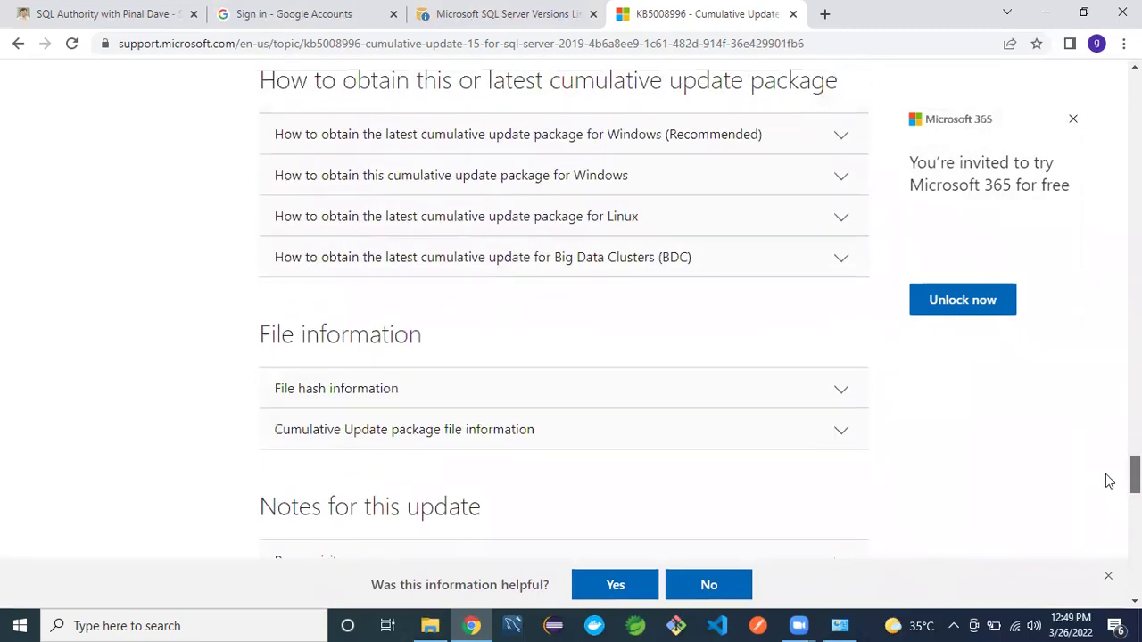
scroll(1109, 477, up, 3)
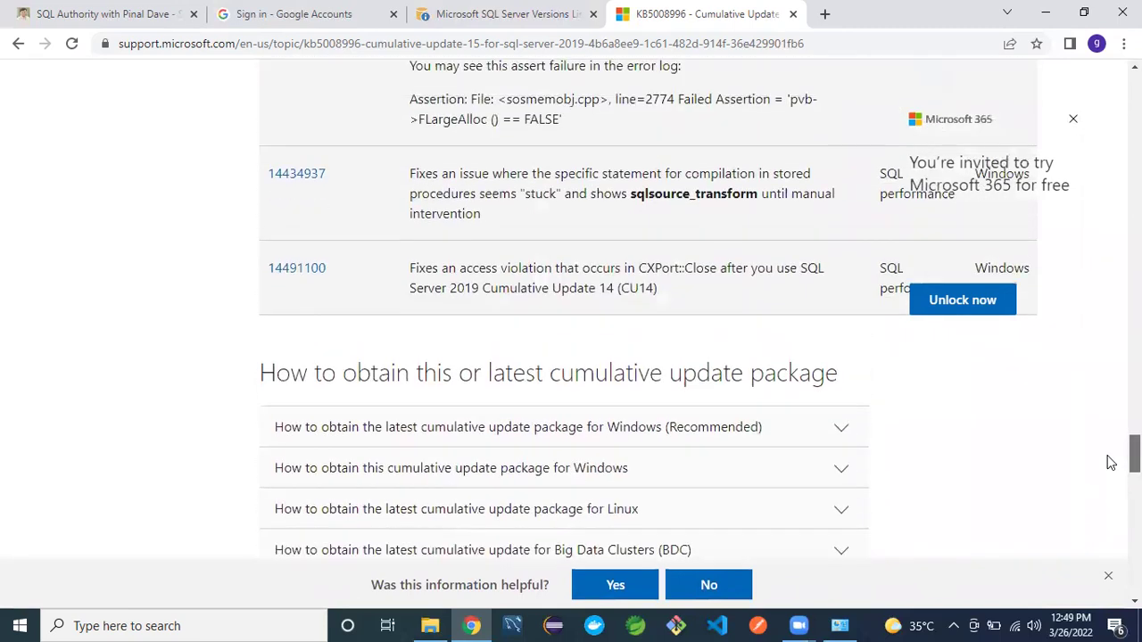
scroll(1109, 462, up, 1)
scroll(1108, 464, down, 2)
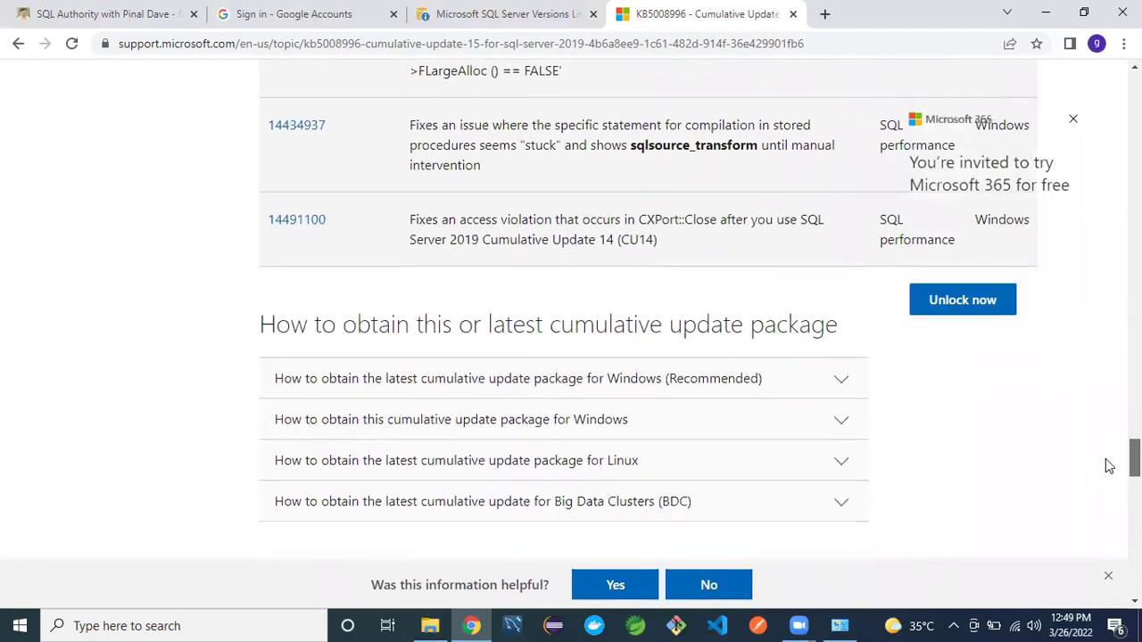
scroll(1109, 465, down, 1)
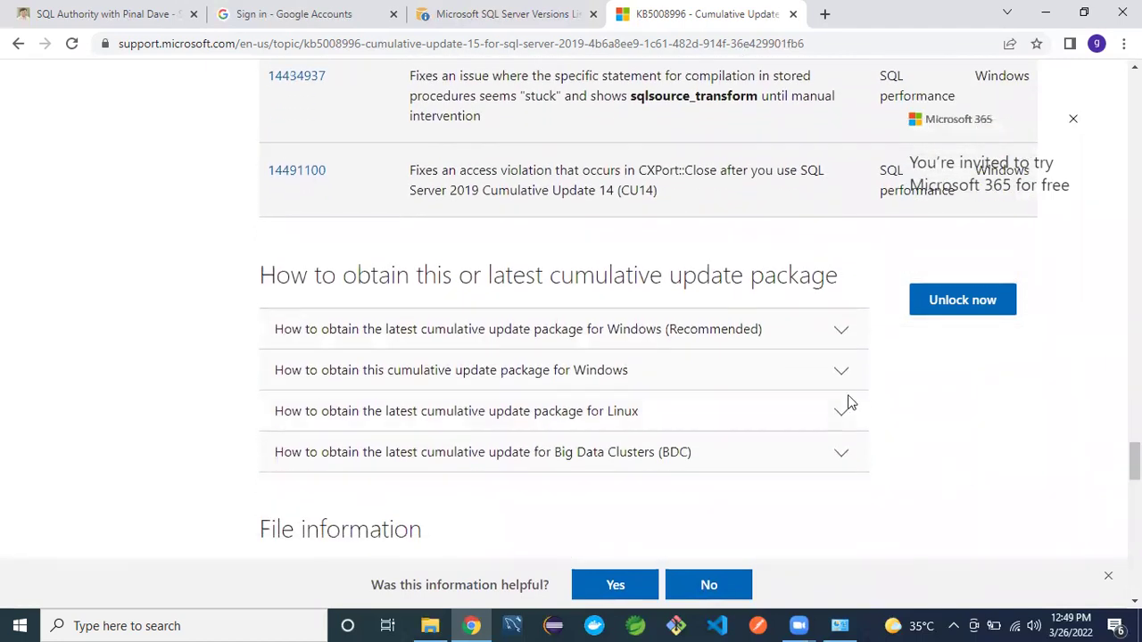
- Expand the recommended Windows package section and open the latest SQL Server 2019 CU download page
click(819, 344)
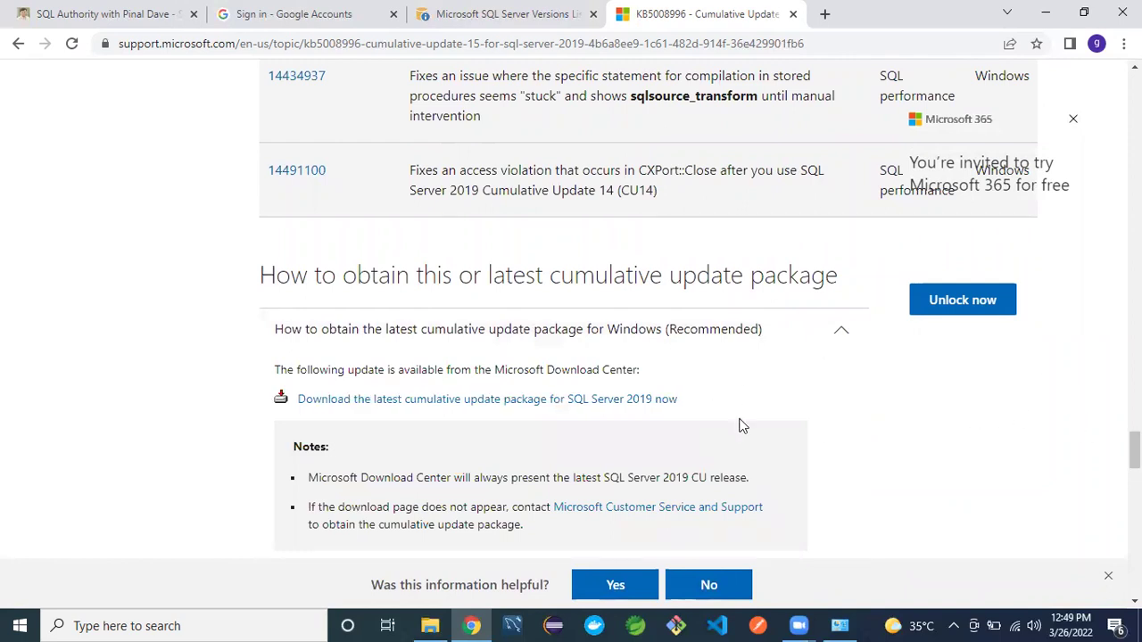
click(562, 401)
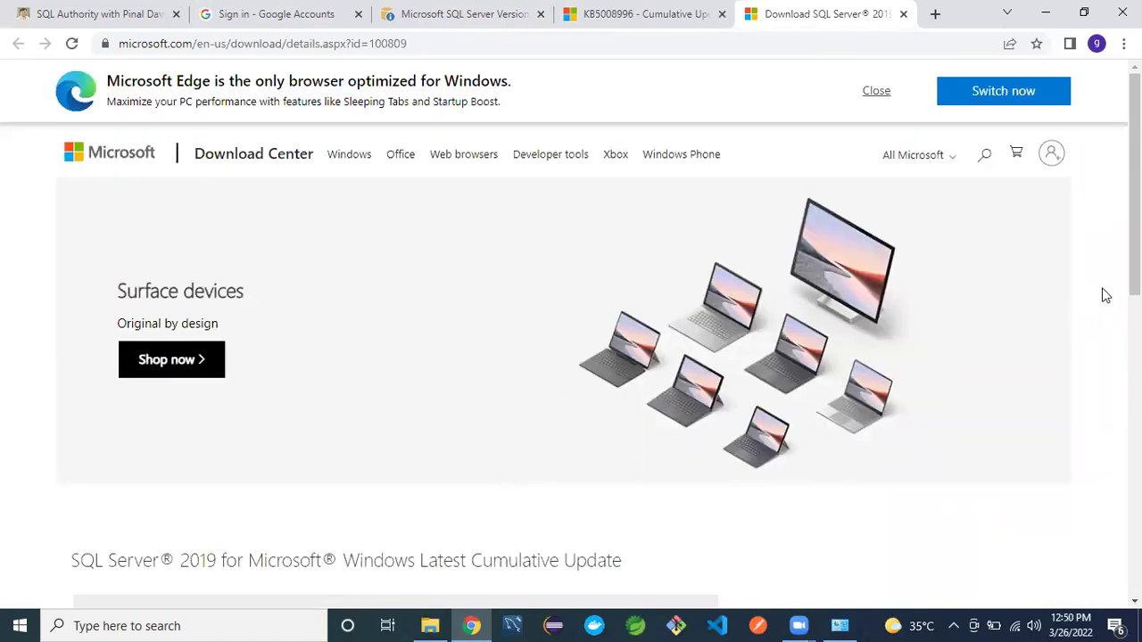
- Download SQLServer2019-KB5008996-x64 and save it into the Sql server downloads folder
drag(1135, 192, 1135, 299)
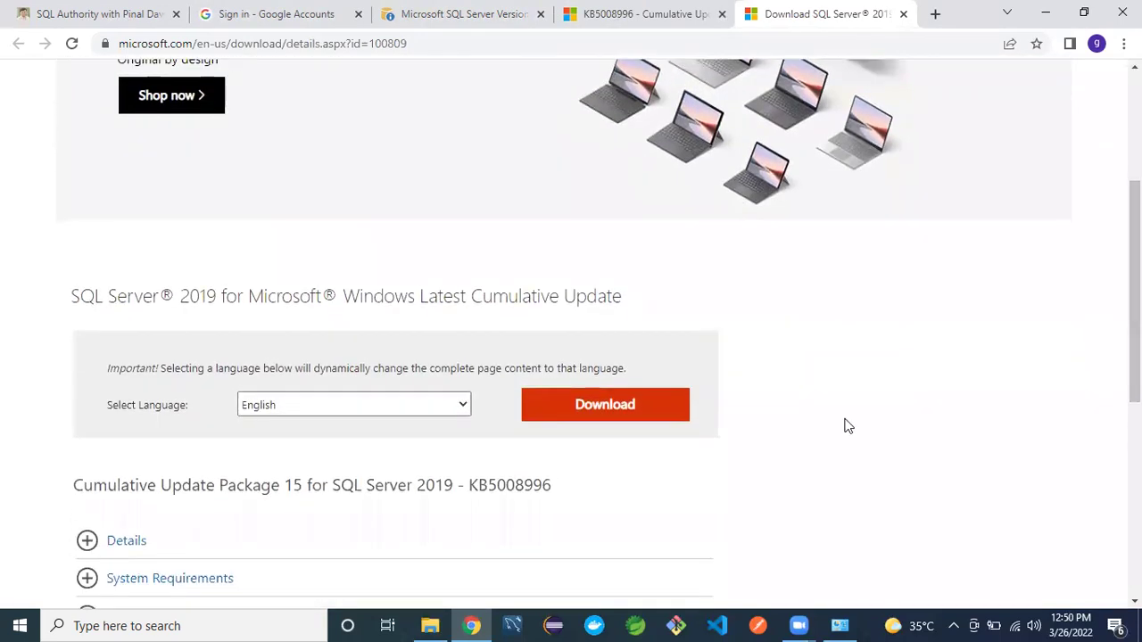
click(627, 406)
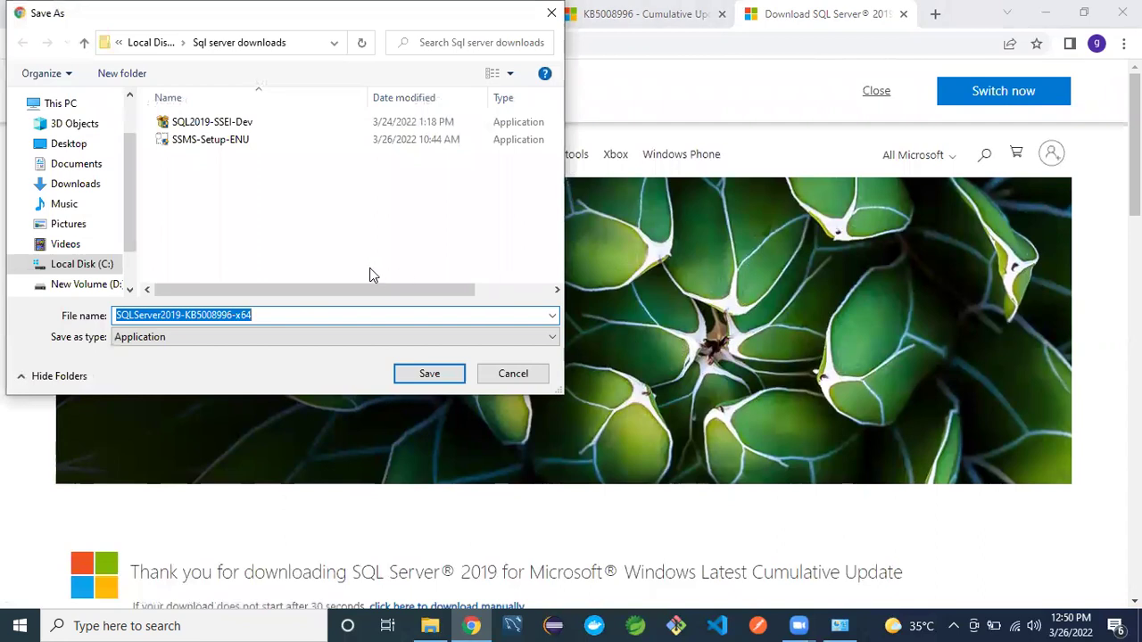
click(429, 374)
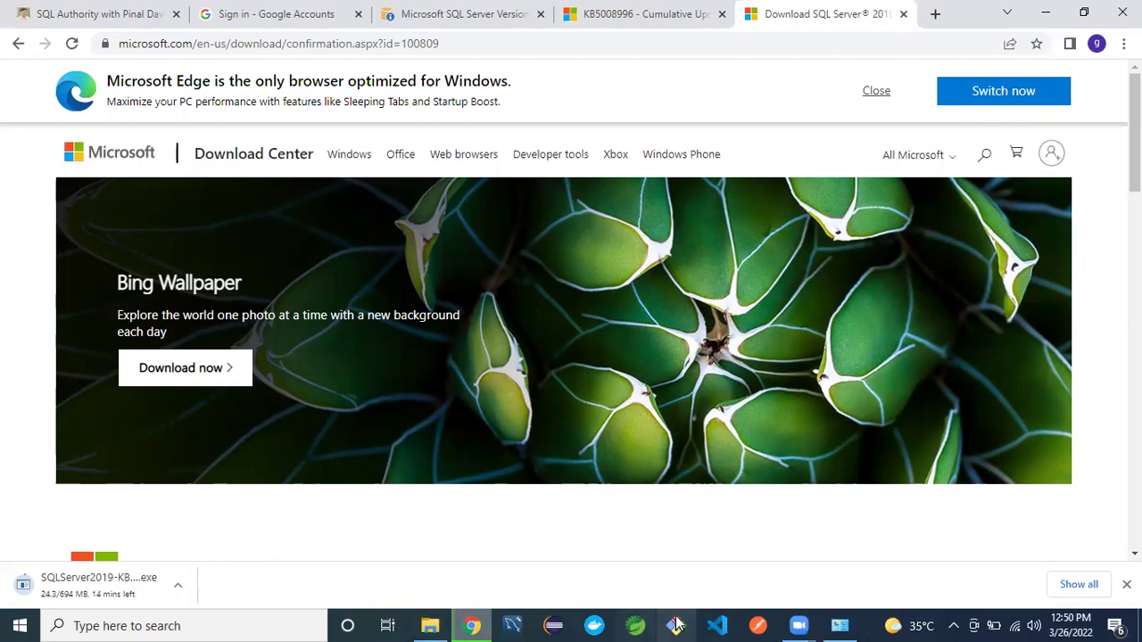
- Check the downloads folder, then look through the KB5008996, Versions List and download page tabs
click(437, 625)
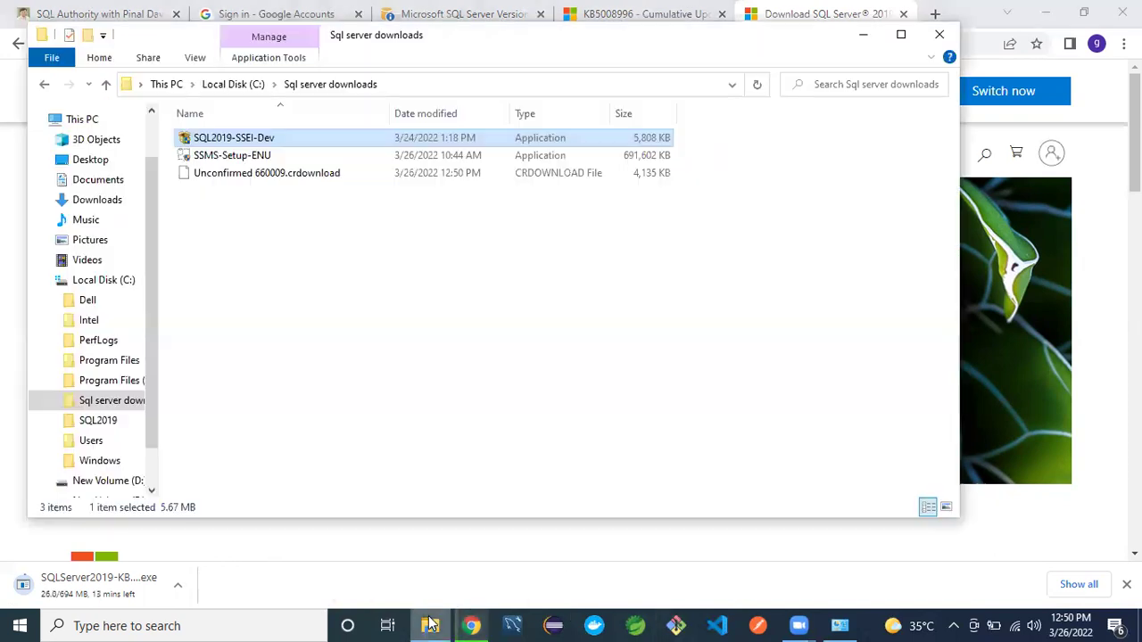
click(337, 272)
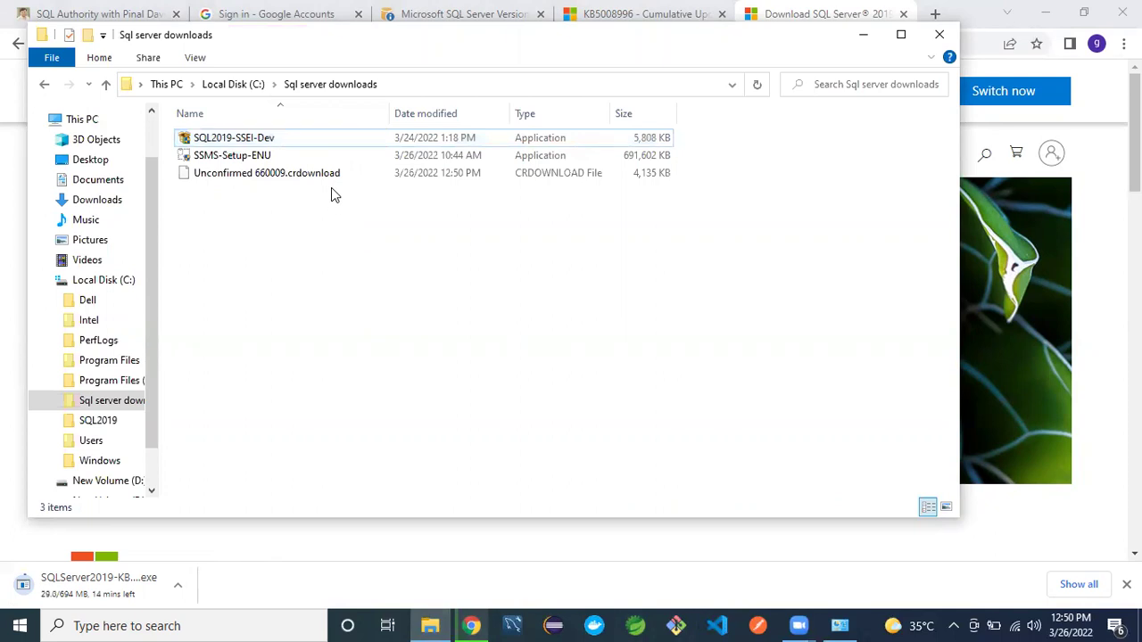
click(646, 11)
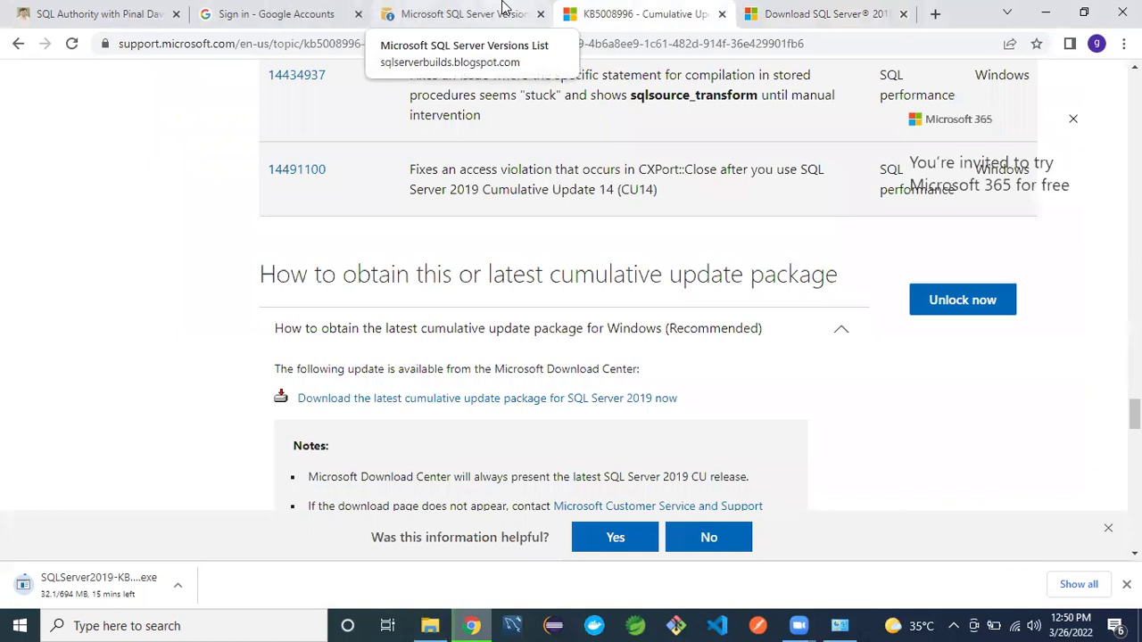
click(465, 13)
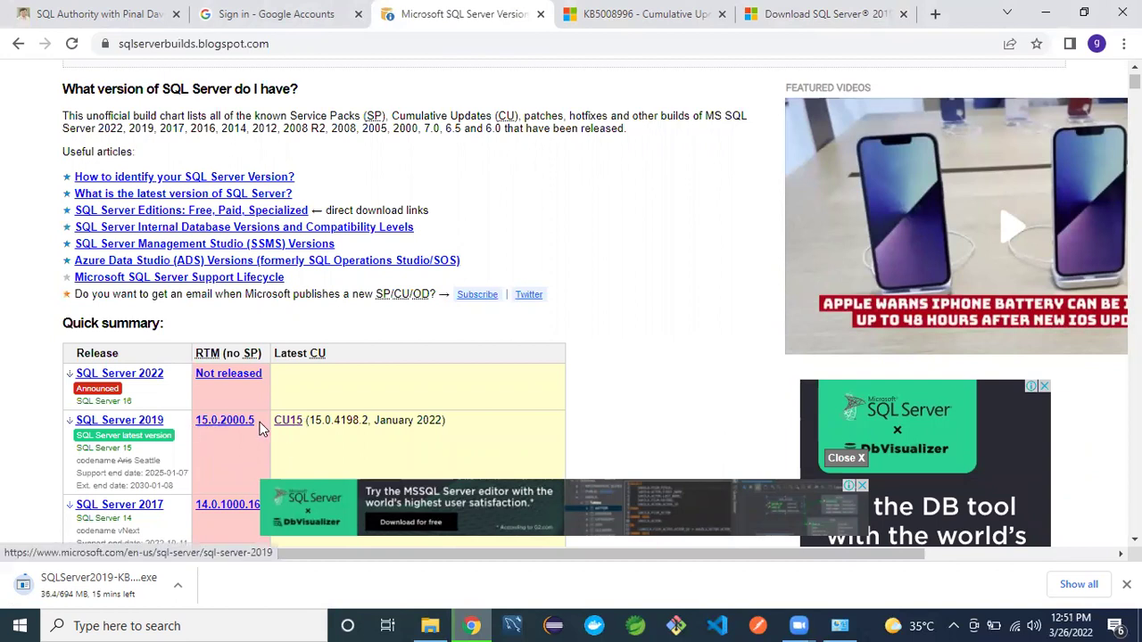
click(689, 11)
click(791, 10)
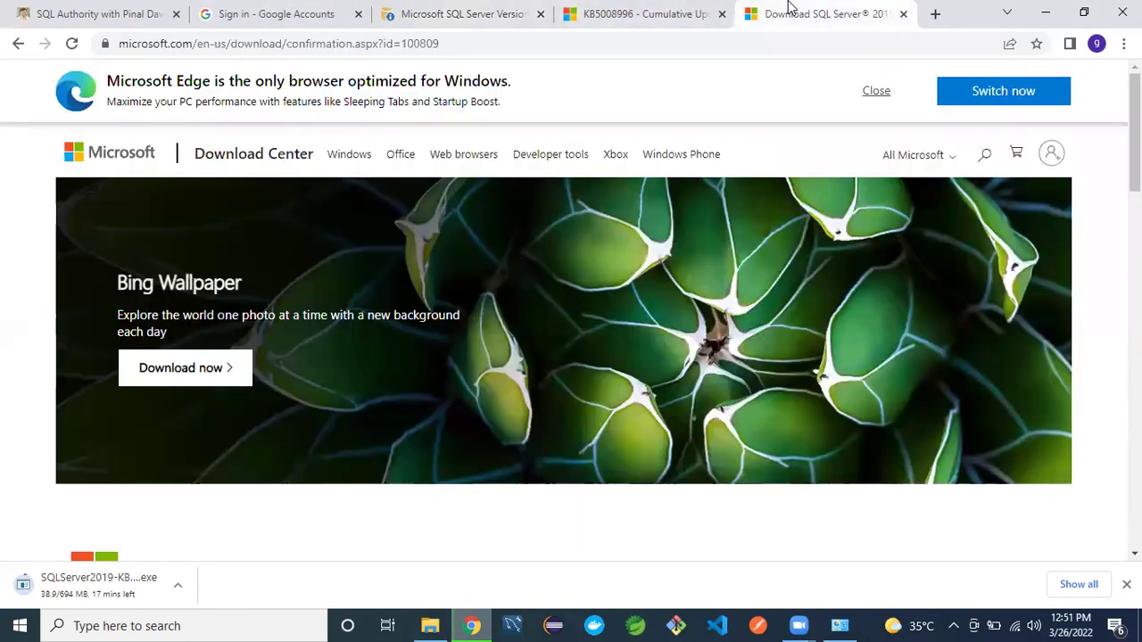
- Refresh Sql server downloads and run SQL2019-SSEI-Dev as administrator
click(431, 625)
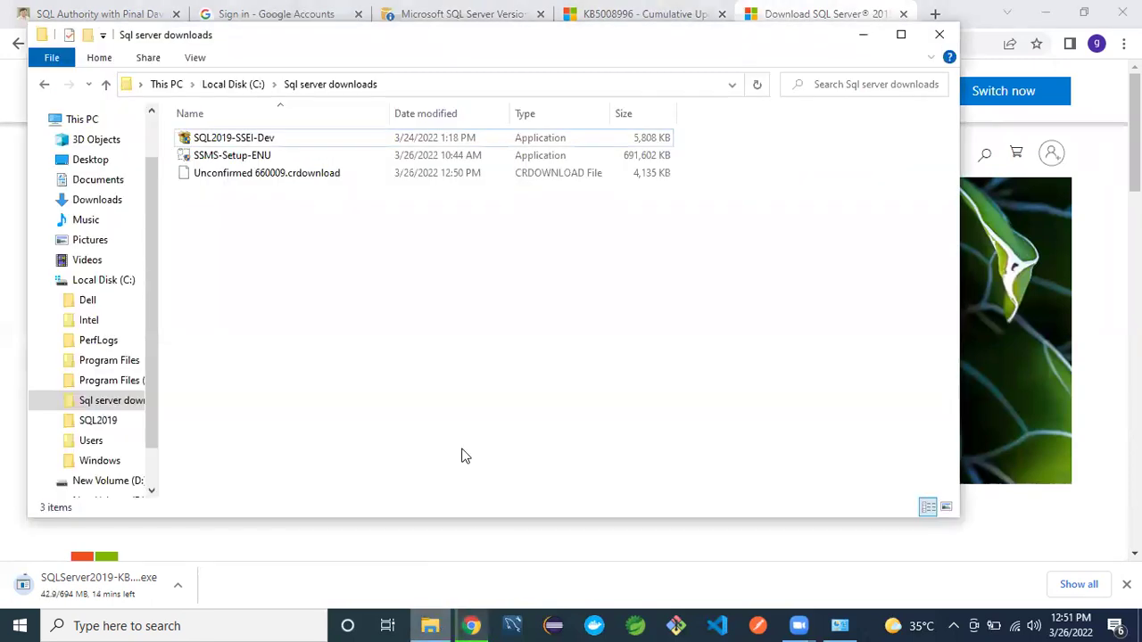
right_click(301, 296)
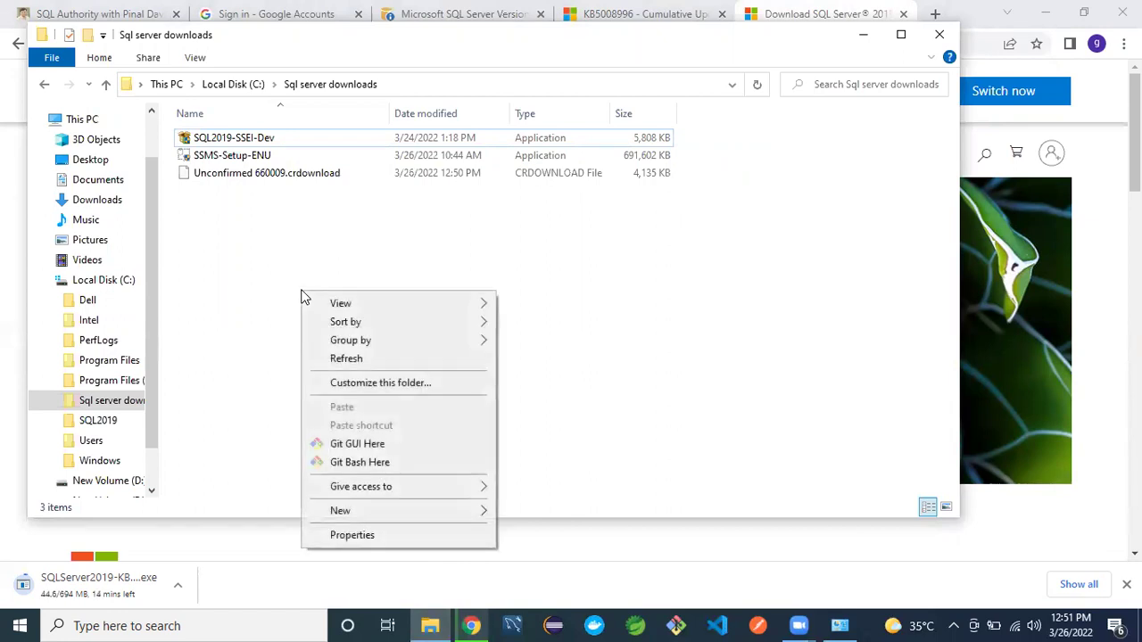
click(337, 359)
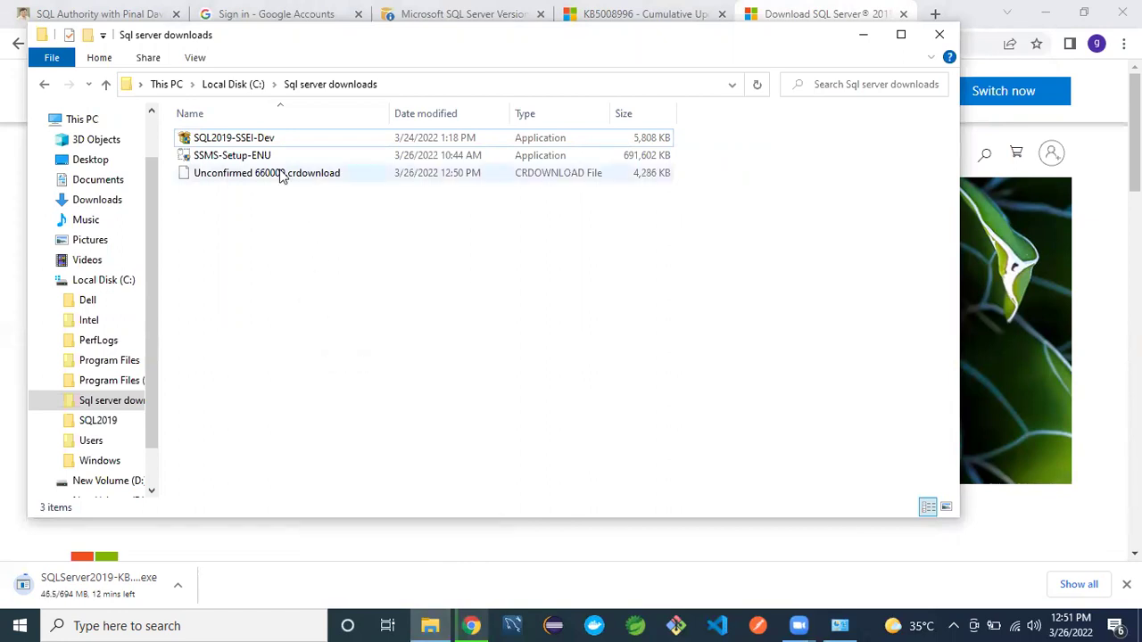
click(246, 143)
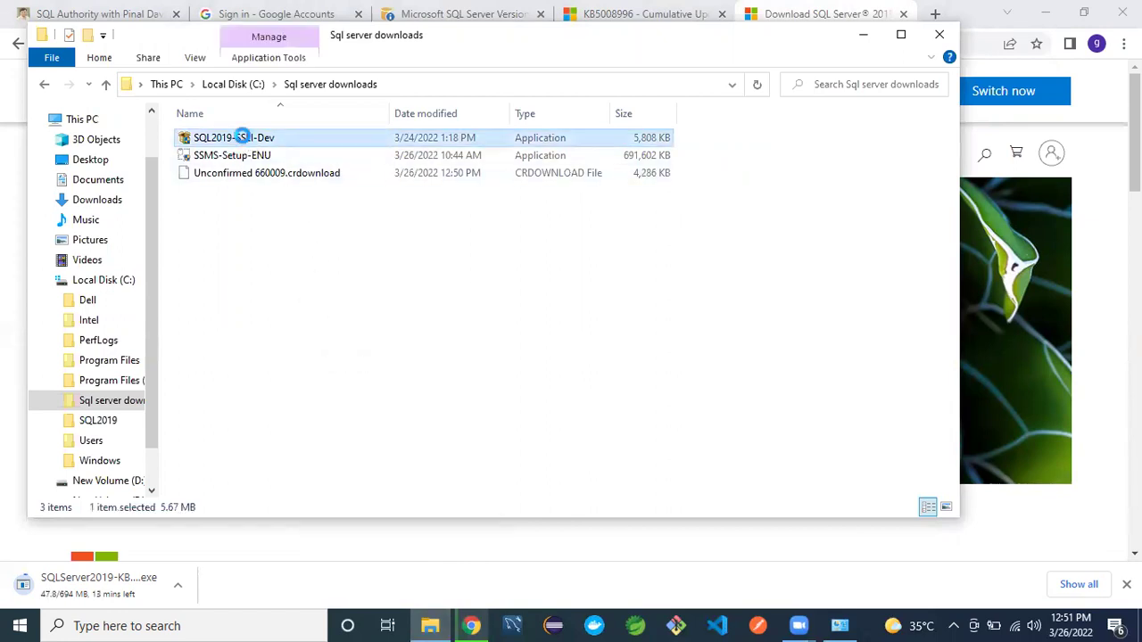
right_click(247, 142)
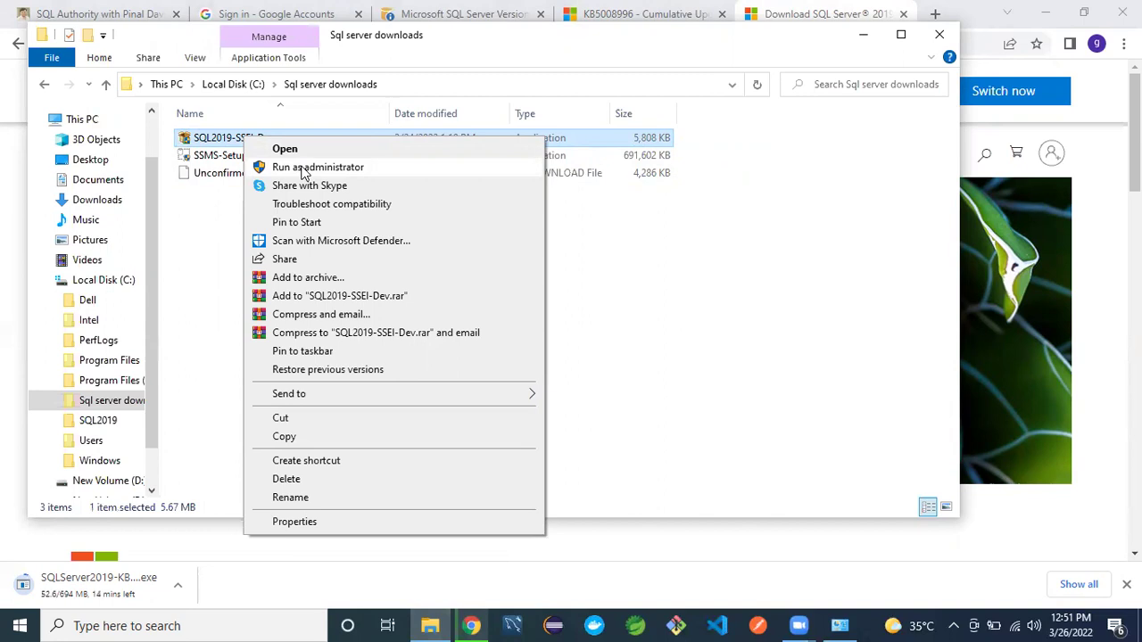
click(304, 168)
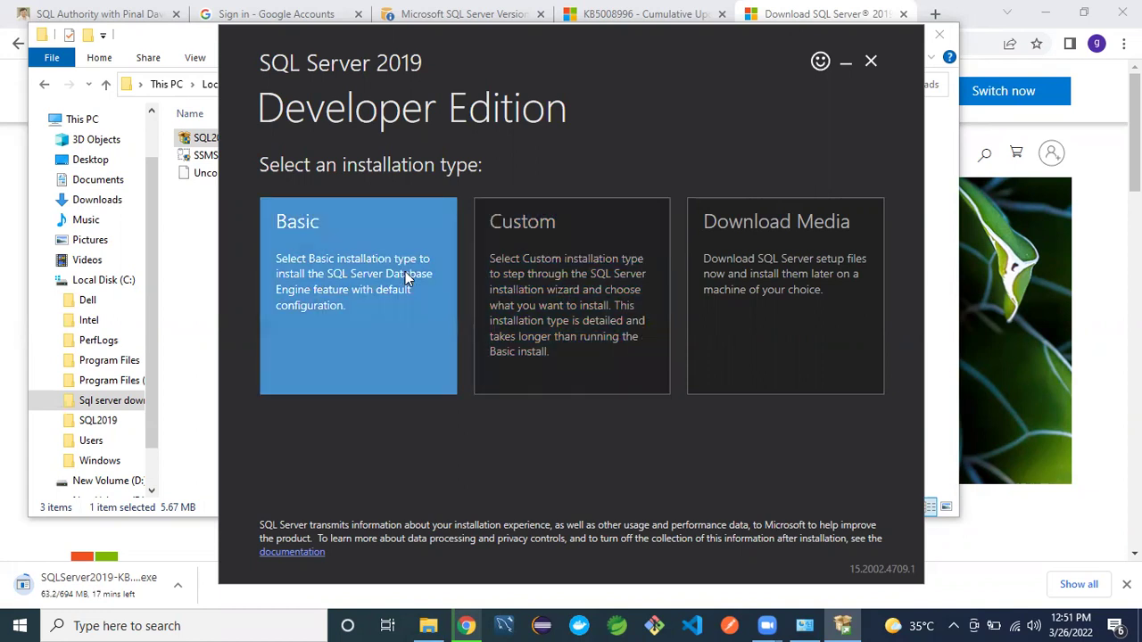
- Choose the Custom installation type with media location C:\SQL2019 and start downloading the package
click(406, 271)
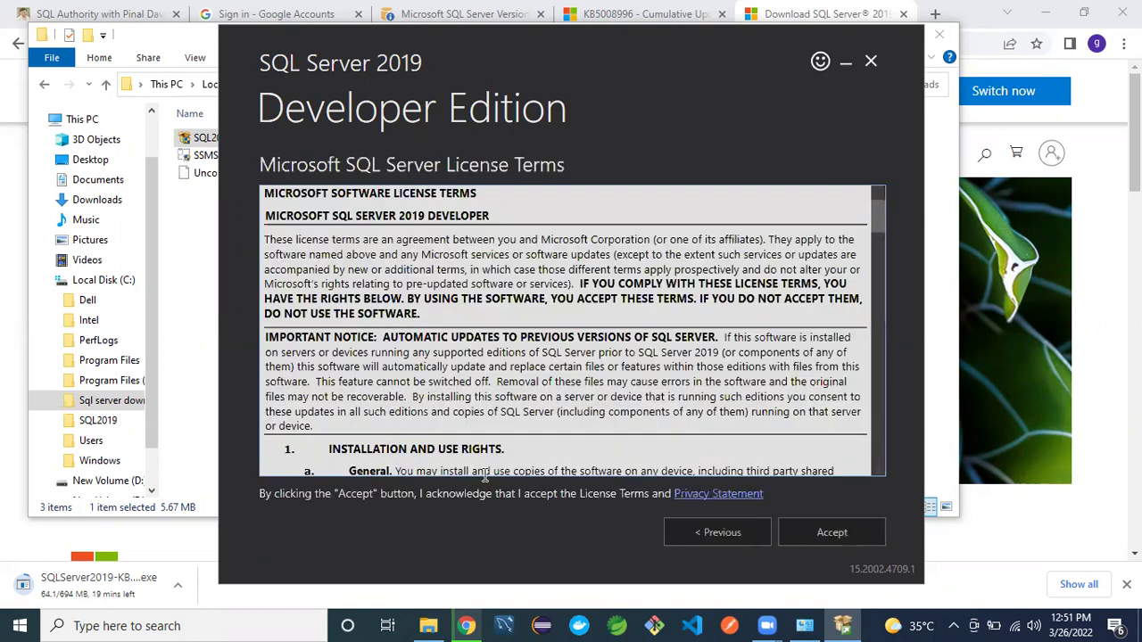
click(830, 533)
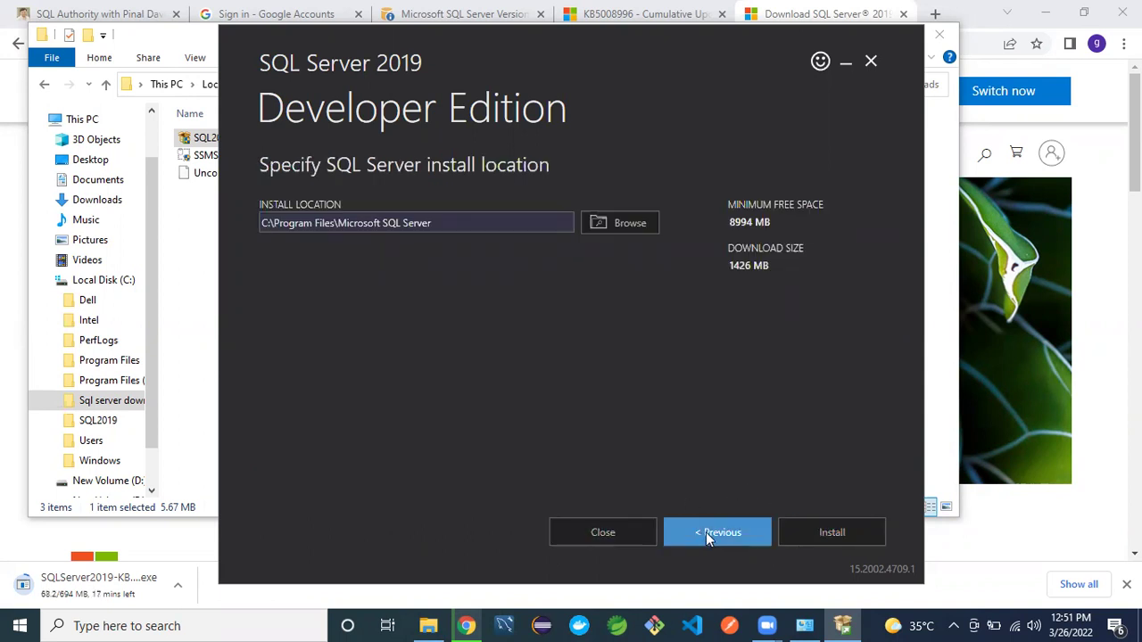
click(682, 532)
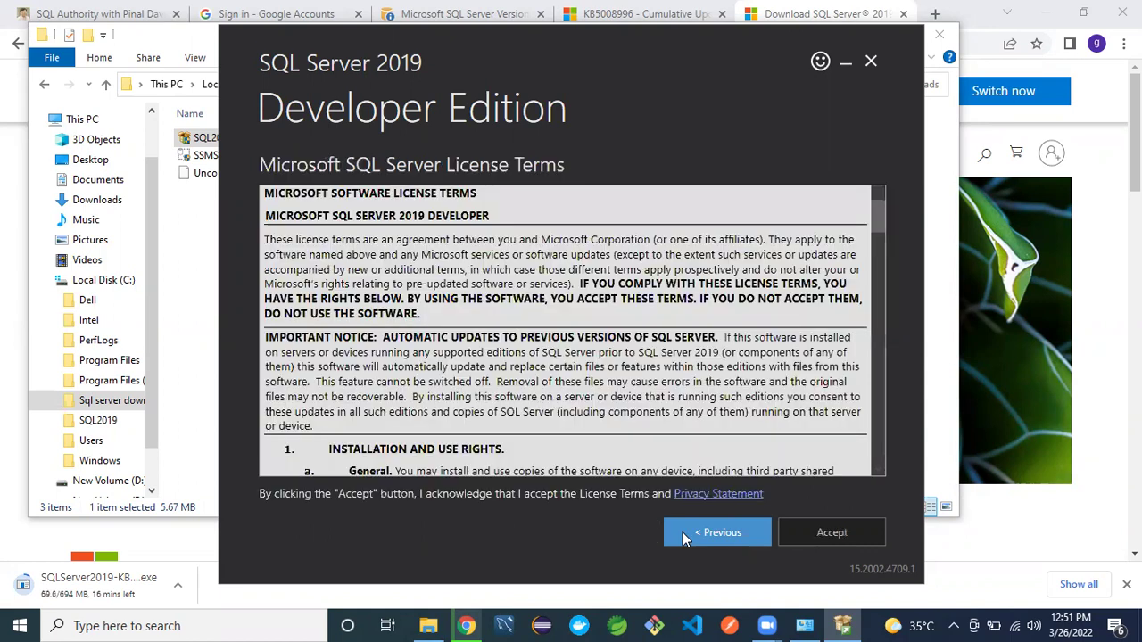
click(738, 532)
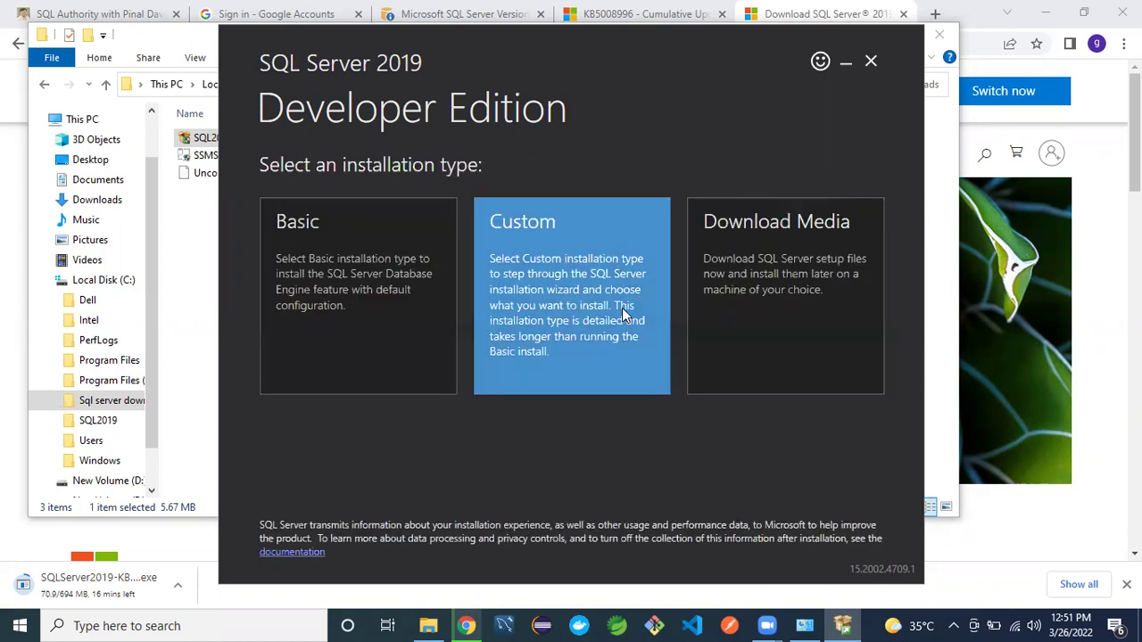
click(622, 308)
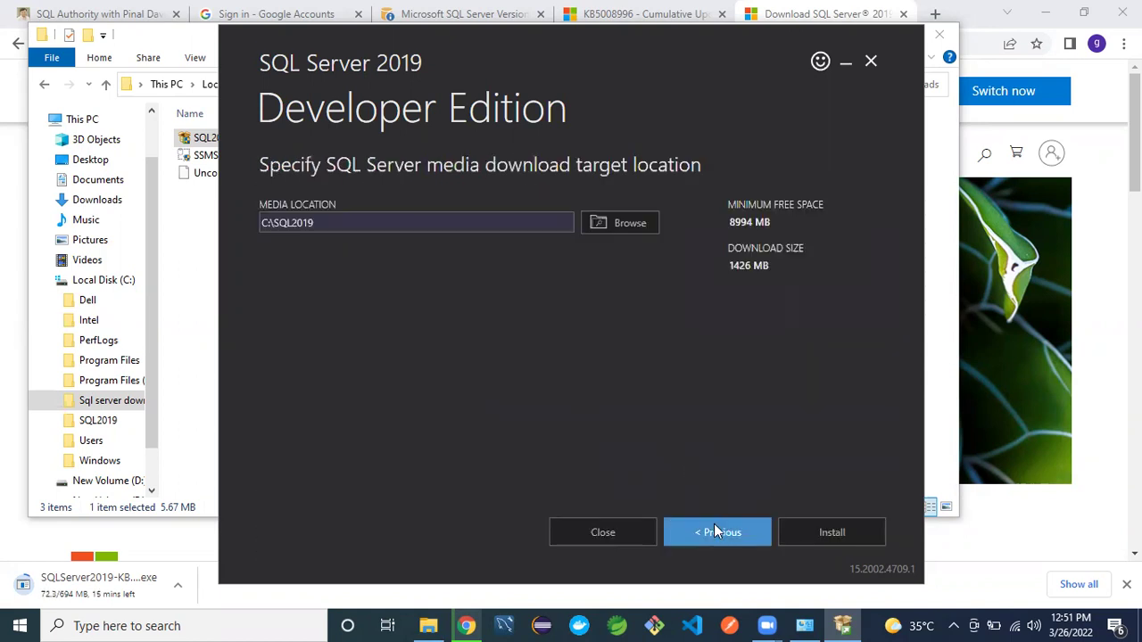
click(809, 534)
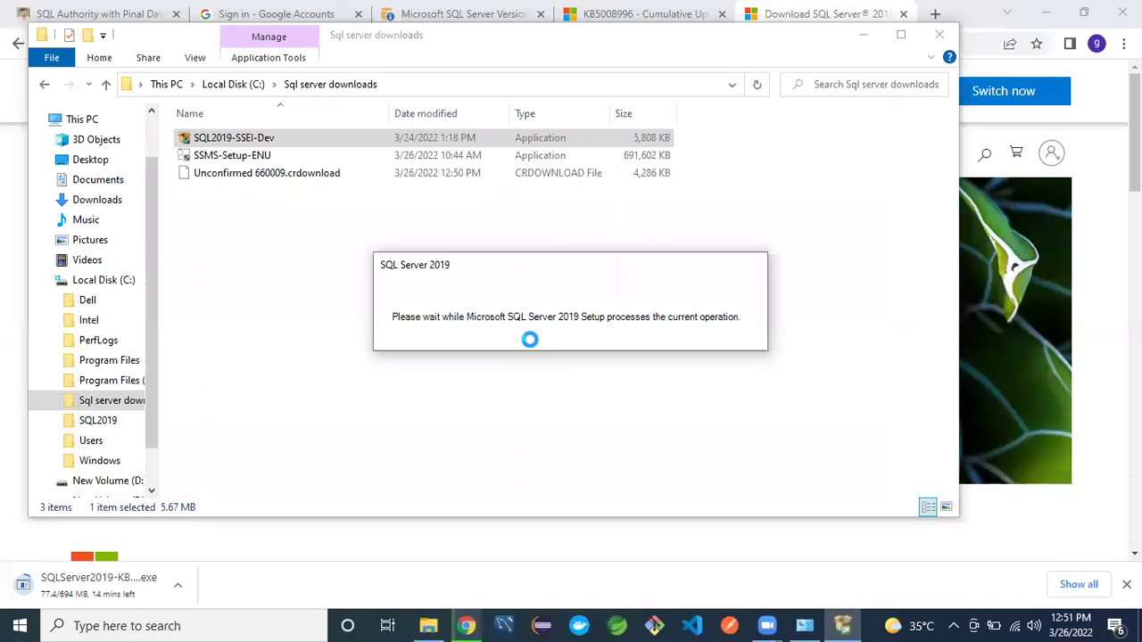
- Minimize Explorer and Chrome and show the Installation page of SQL Server Installation Center
click(862, 36)
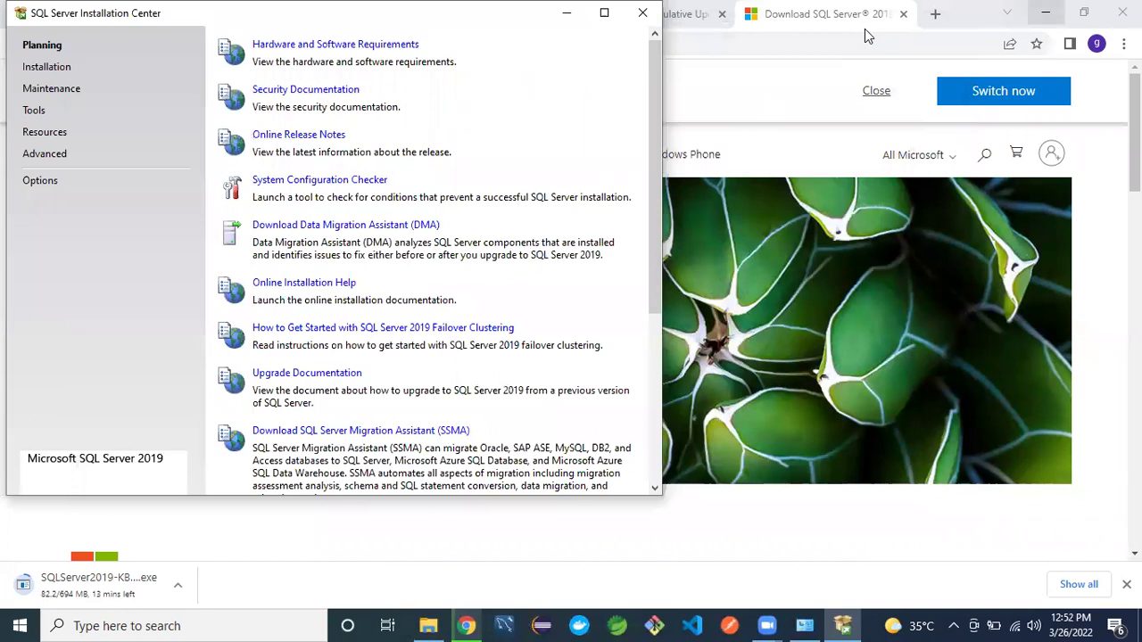
click(1046, 12)
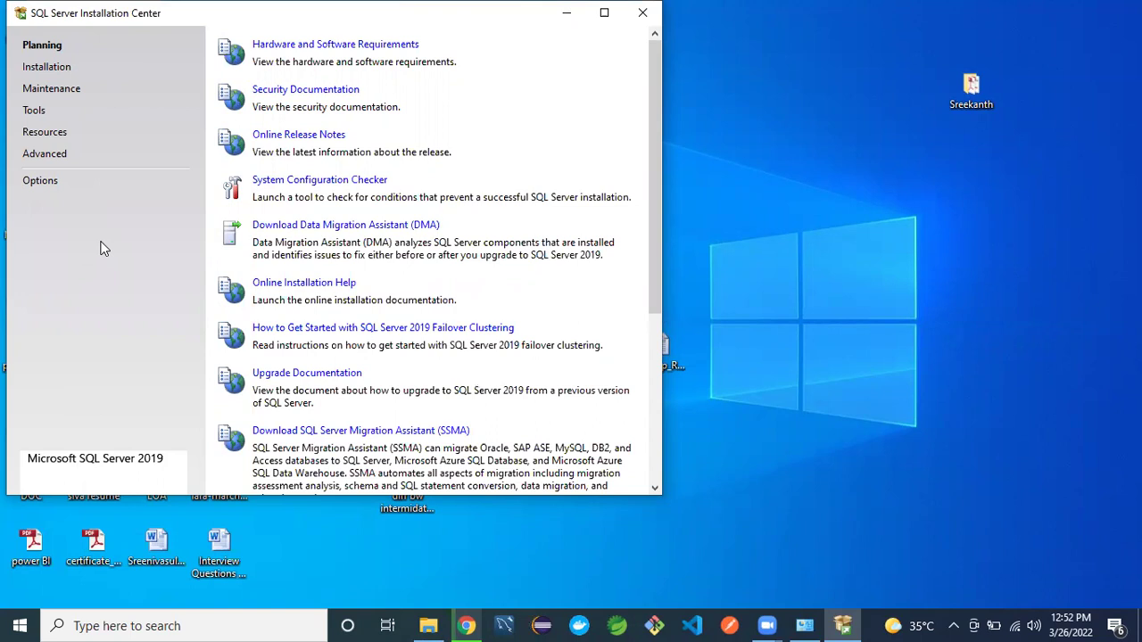
click(65, 70)
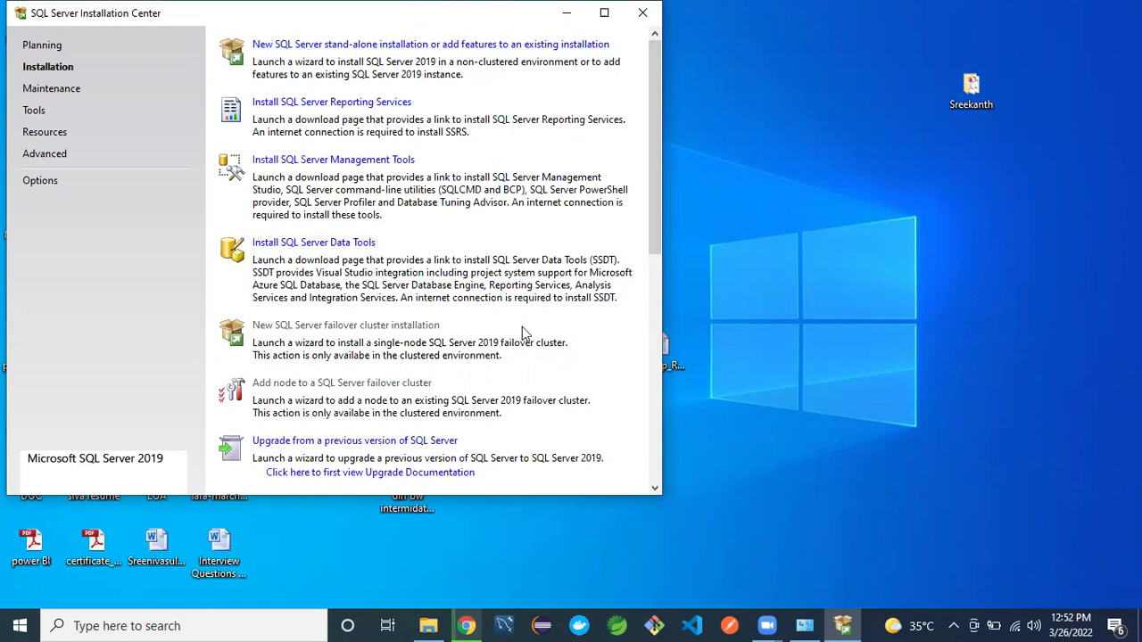
- Review the installation options and launch a new SQL Server stand-alone installation
drag(653, 239, 663, 317)
scroll(662, 309, down, 5)
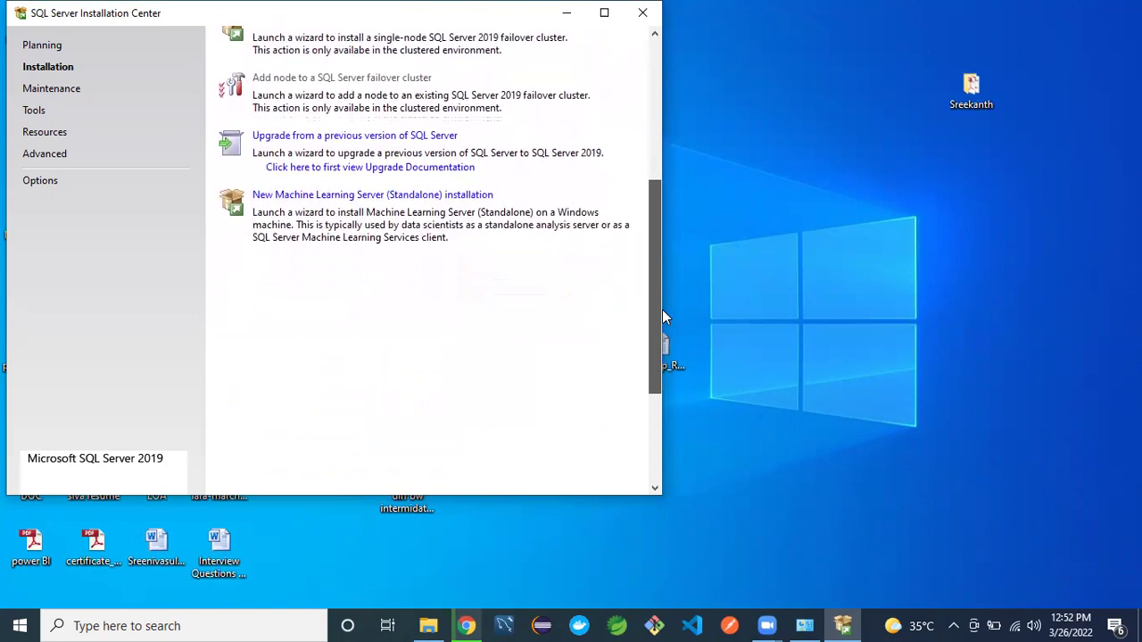
scroll(660, 456, up, 10)
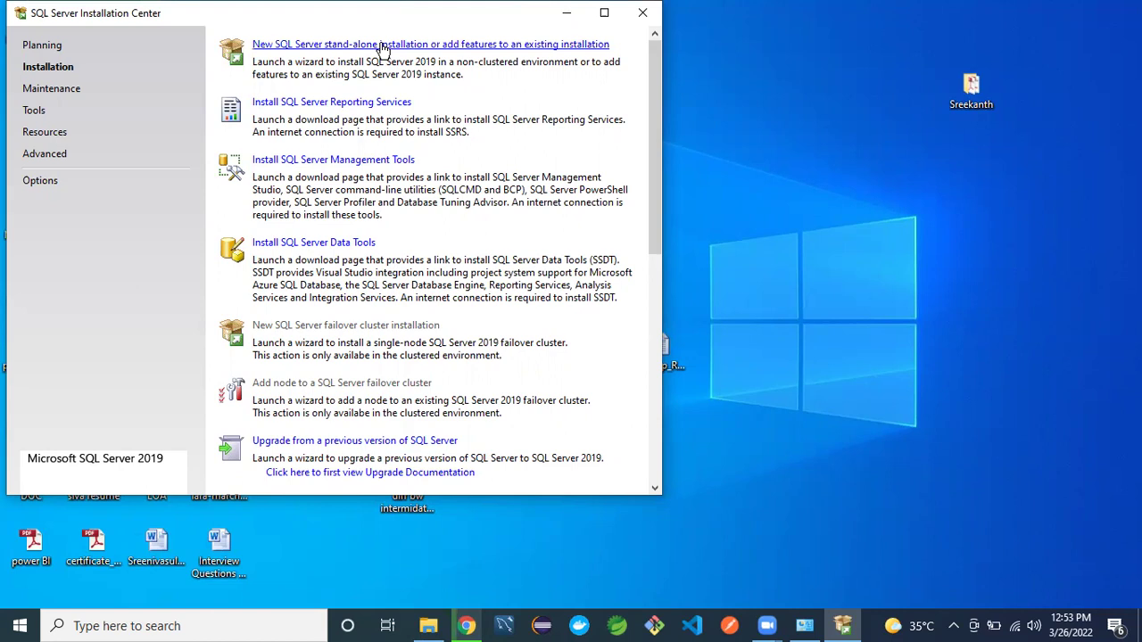
click(382, 46)
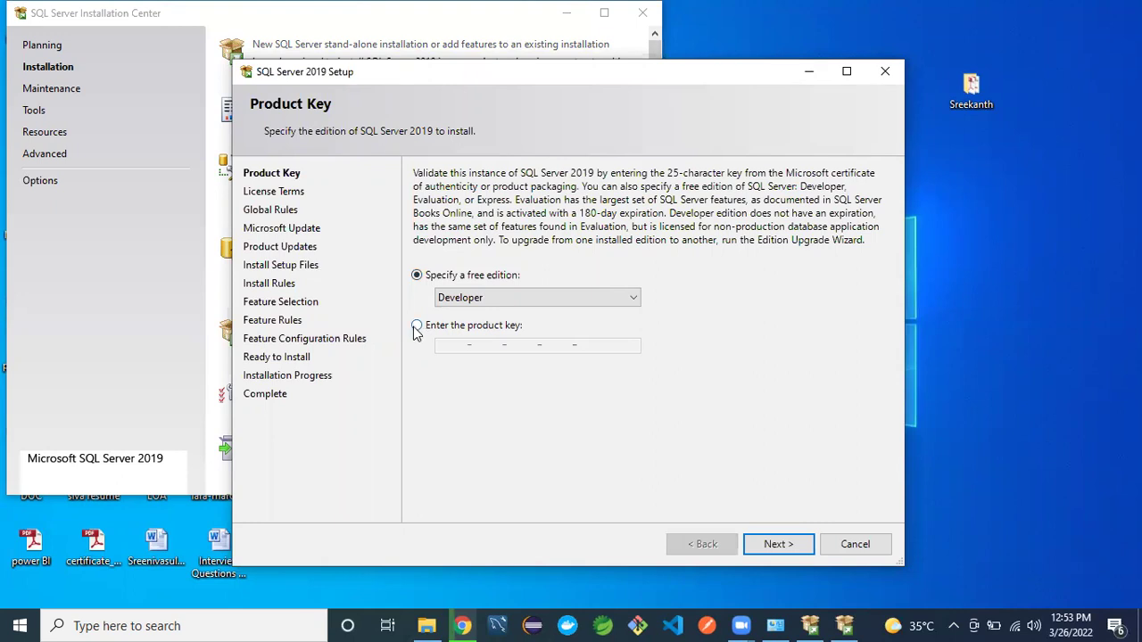
- Keep 'Specify a free edition: Developer' on the Product Key page and continue to License Terms
click(527, 306)
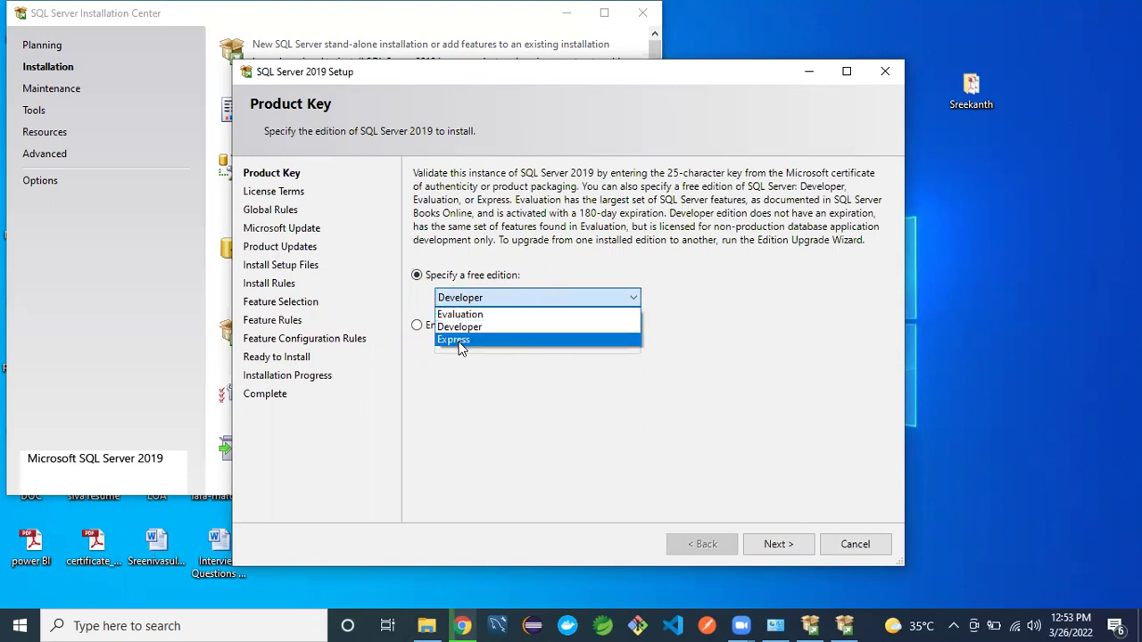
click(463, 378)
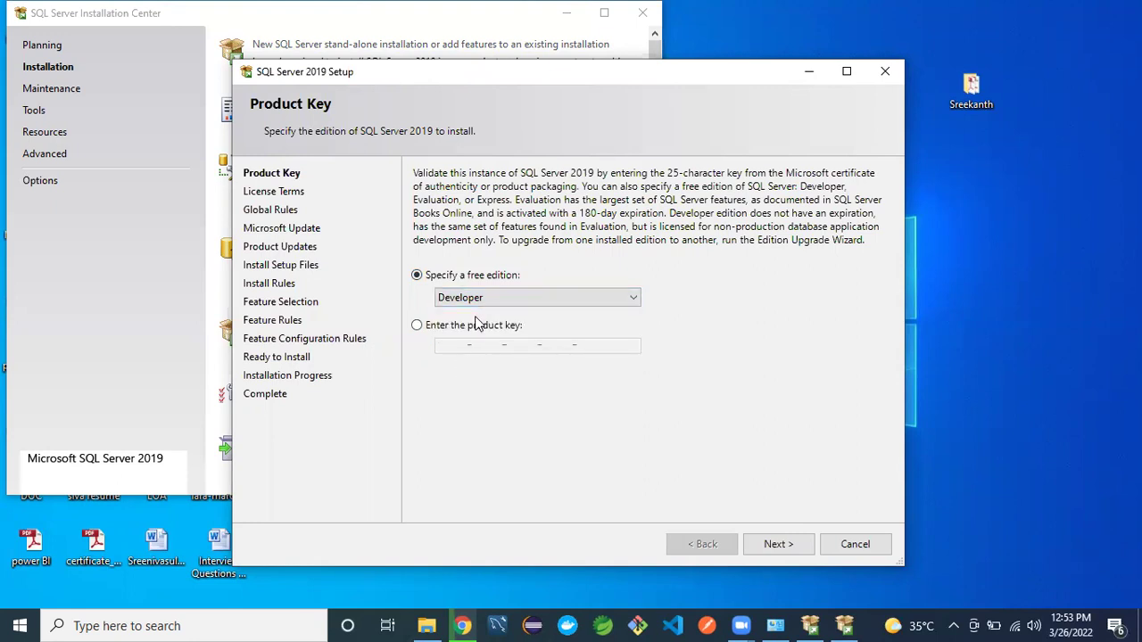
click(417, 326)
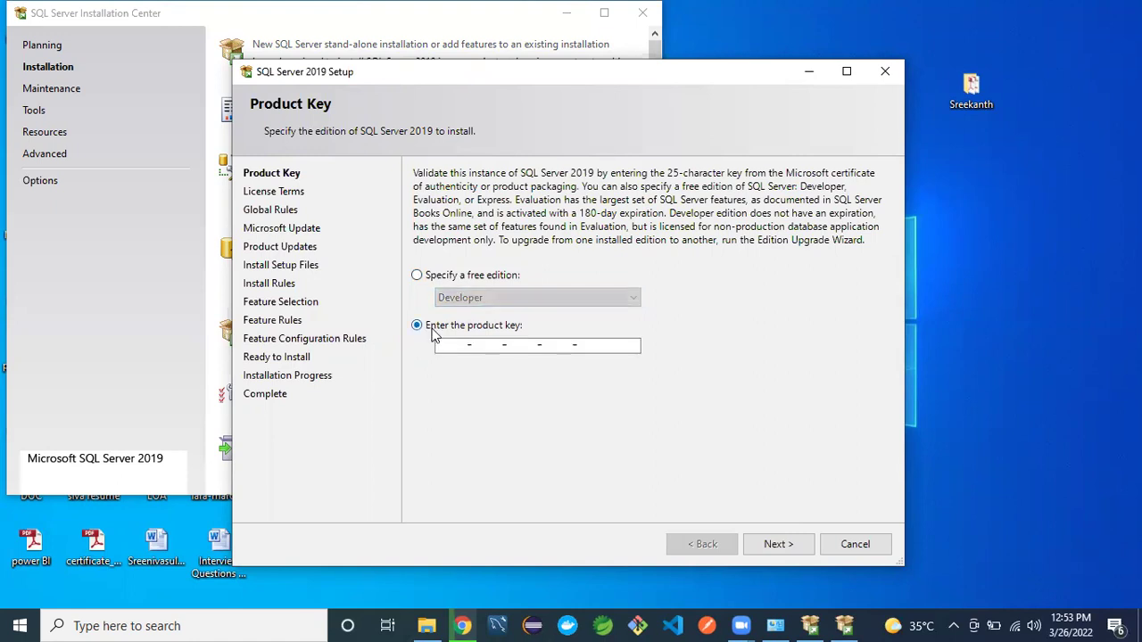
click(417, 275)
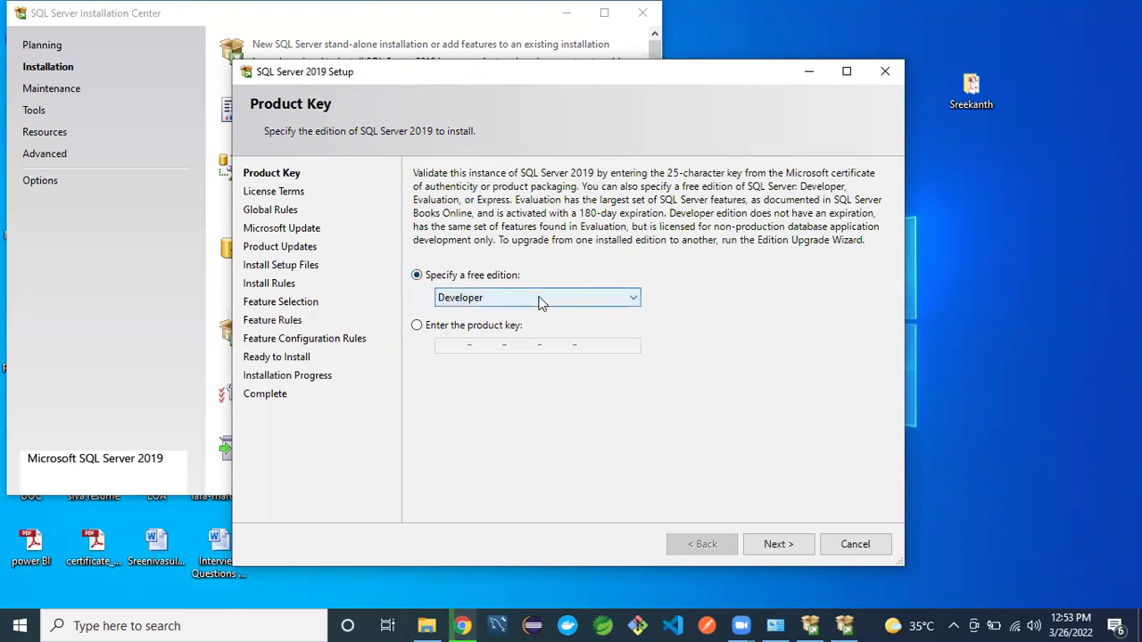
click(539, 300)
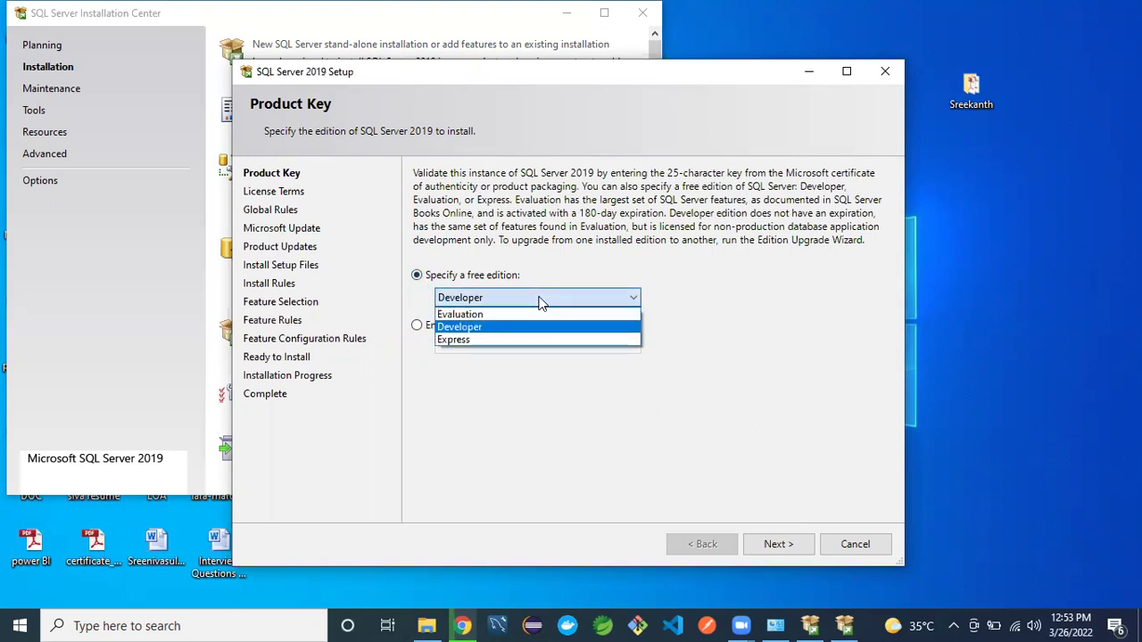
click(467, 392)
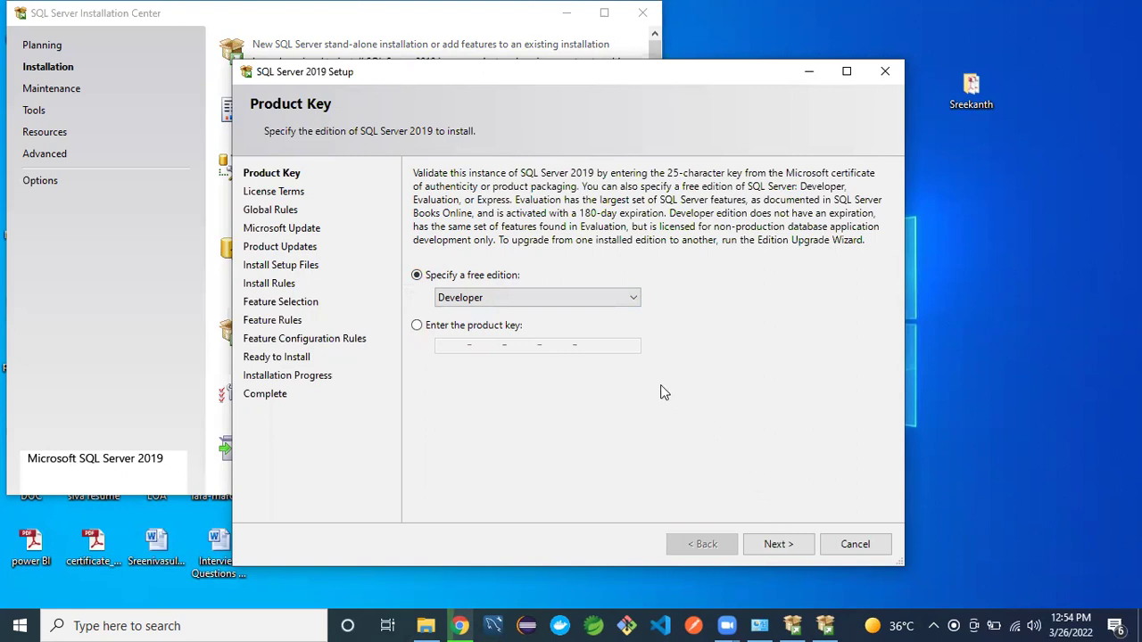
click(631, 302)
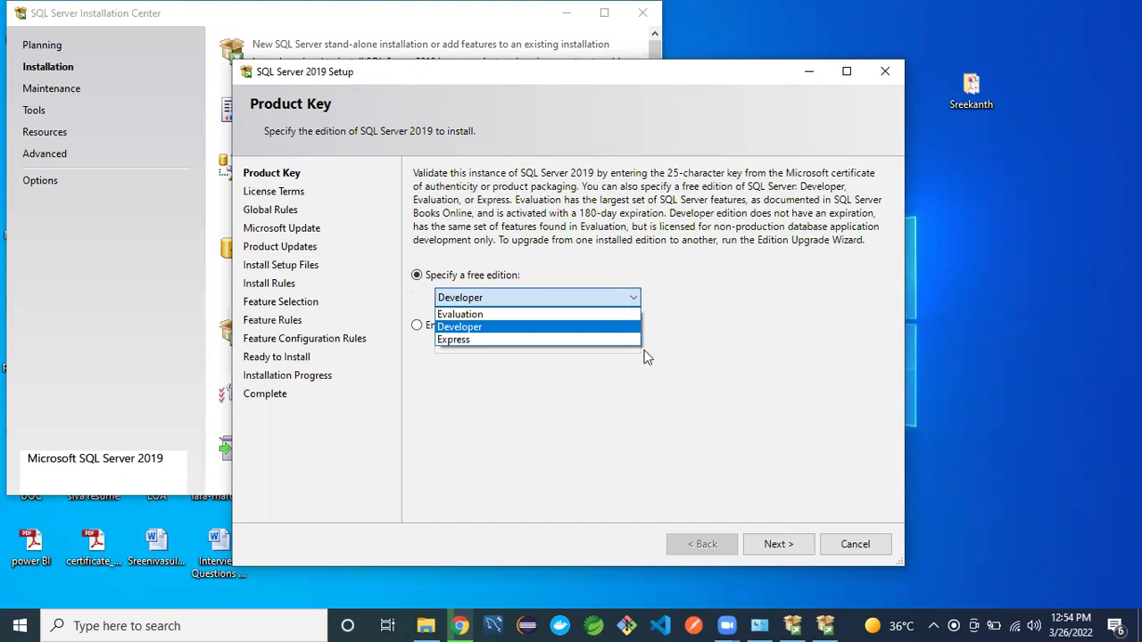
click(772, 551)
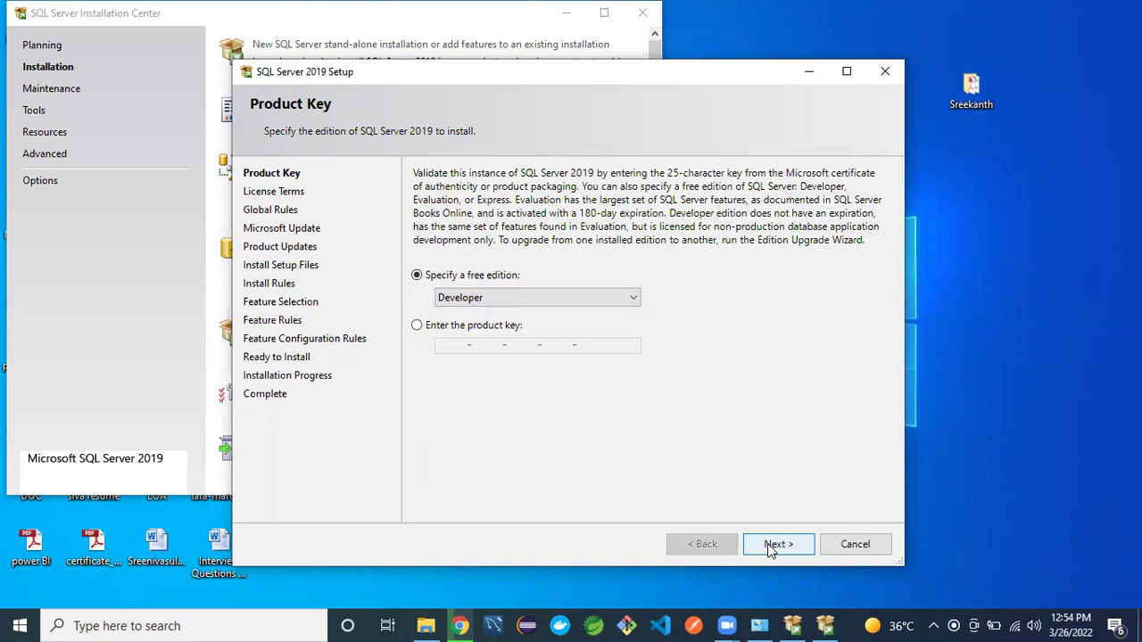
click(772, 550)
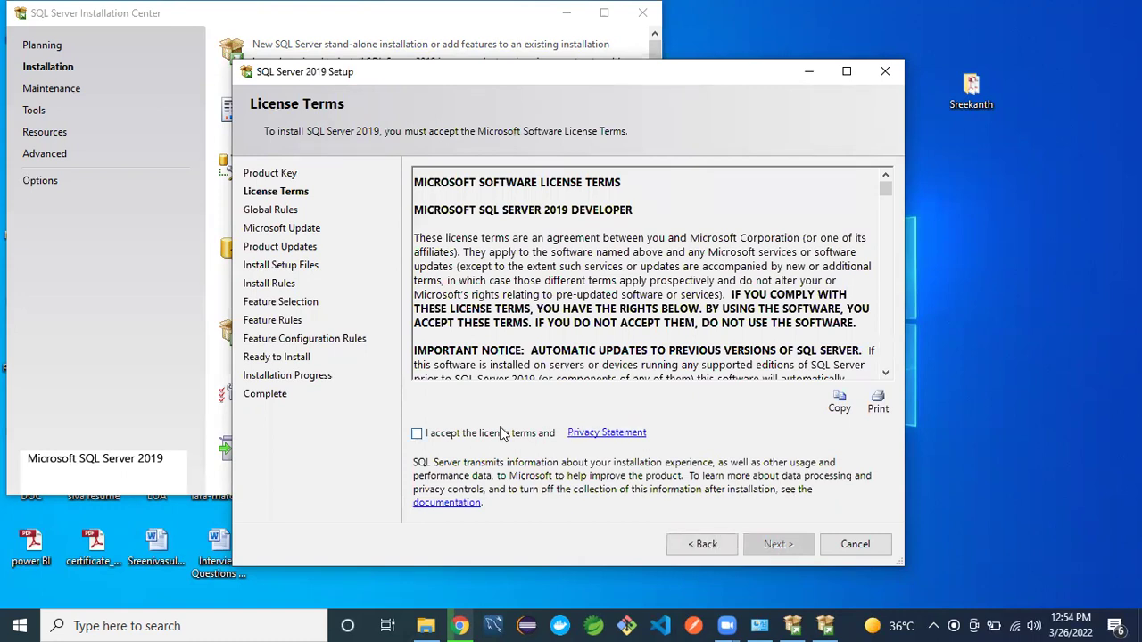
- Accept the license terms and continue past Microsoft Update without ticking the update check
click(416, 434)
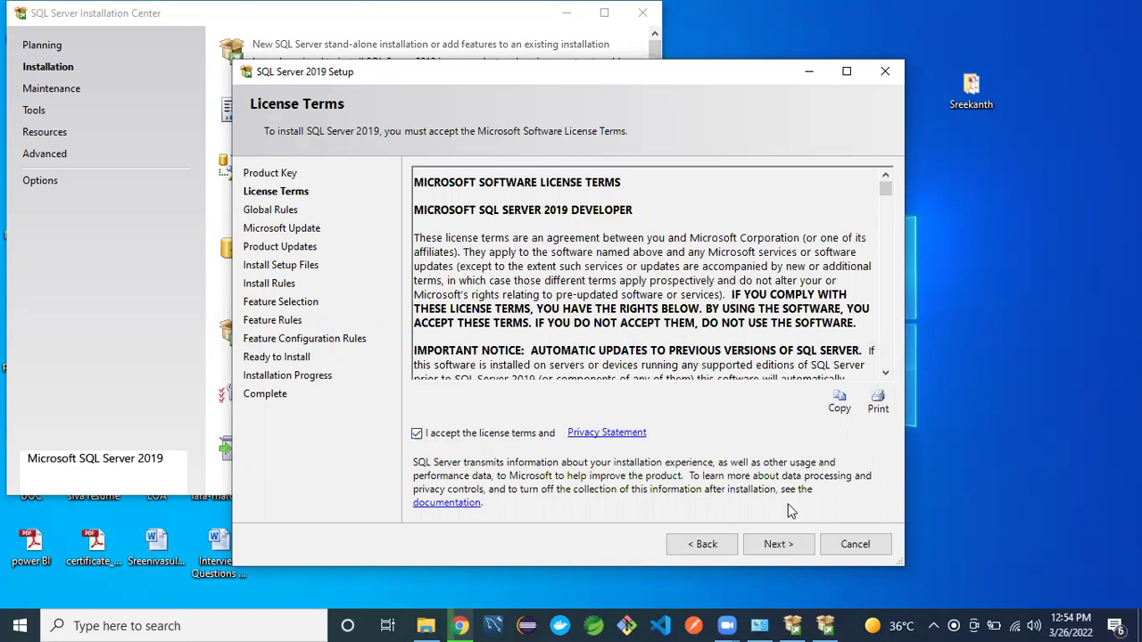
click(773, 545)
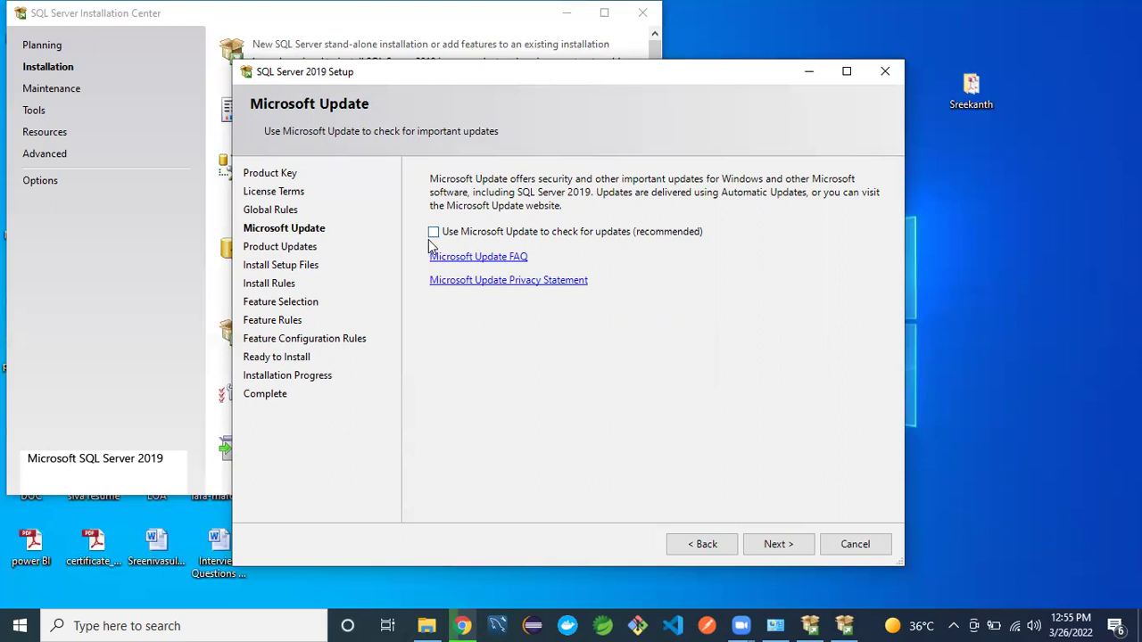
click(768, 546)
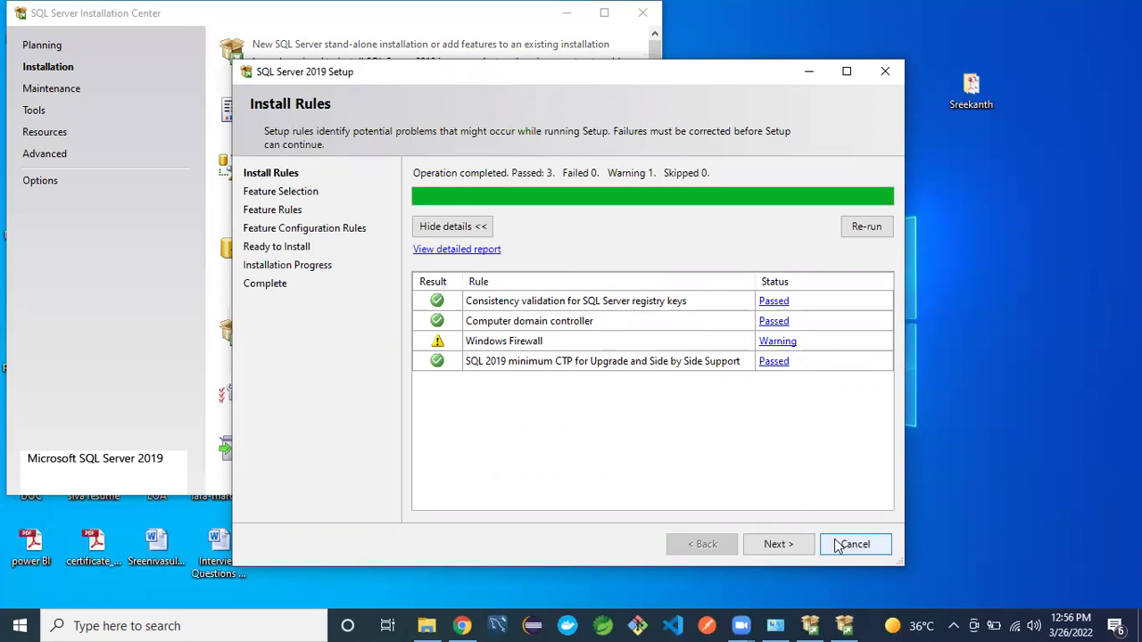
- Continue from Install Rules (3 passed, one Windows Firewall warning) to Feature Selection
click(776, 546)
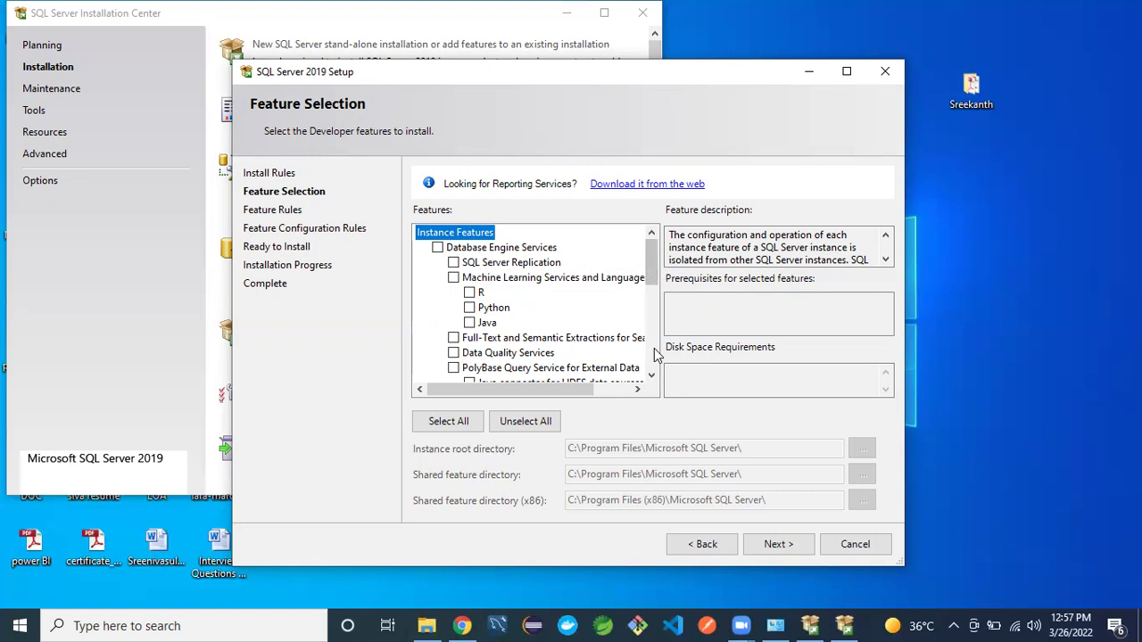
- Tick SQL Client Connectivity SDK, Client Tools Connectivity and Client Tools SDK, needing 381 MB on C
click(654, 352)
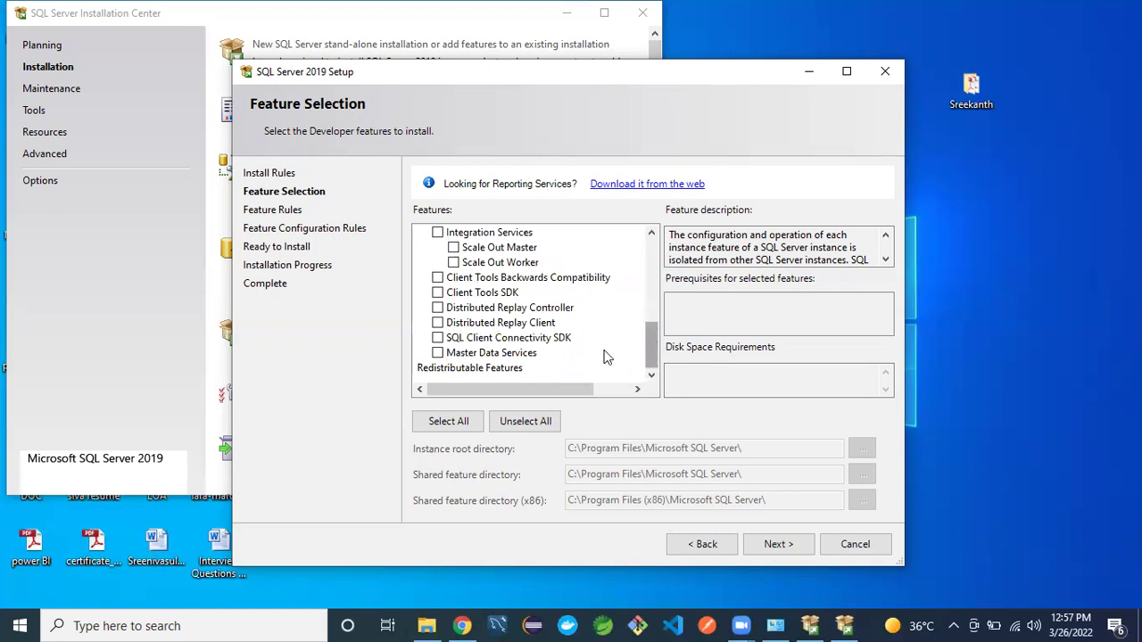
click(438, 341)
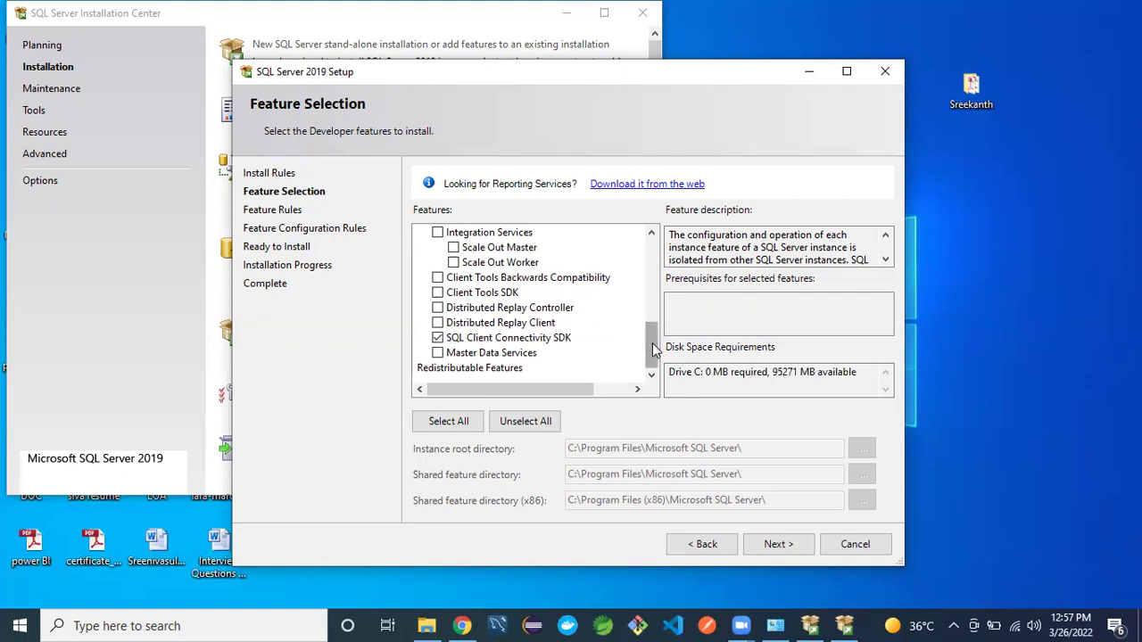
drag(654, 350, 658, 331)
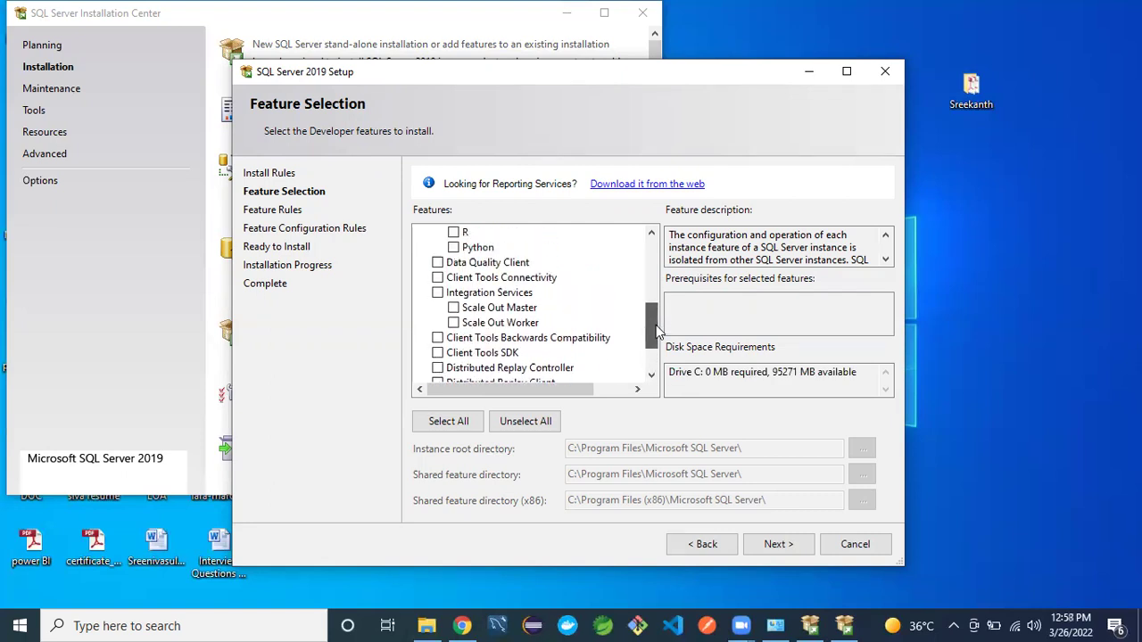
click(437, 279)
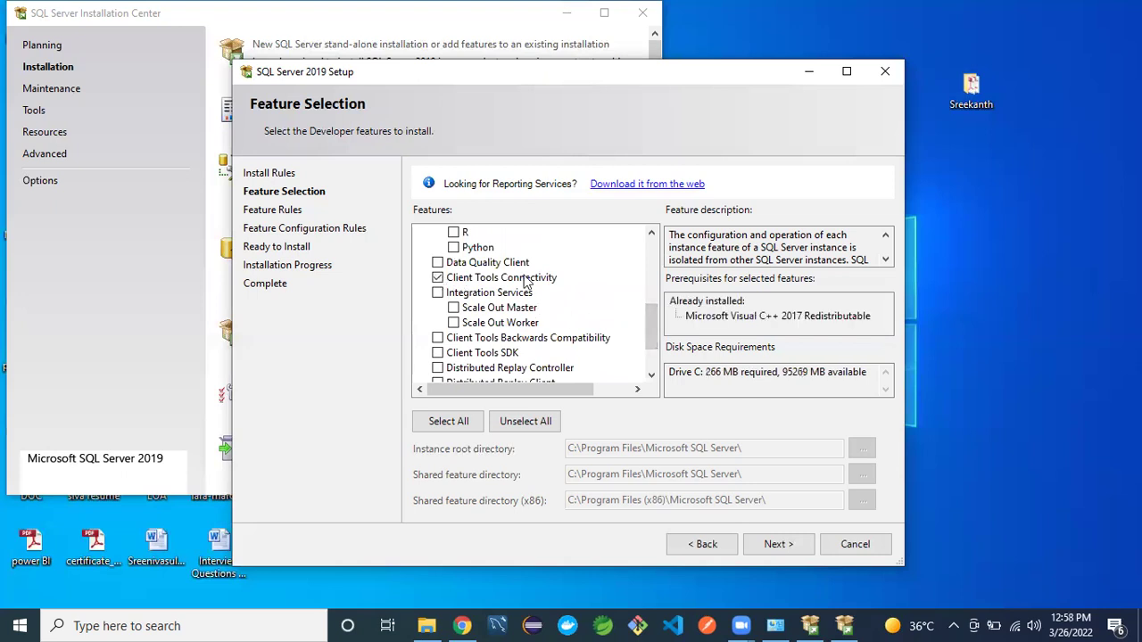
click(437, 353)
drag(652, 325, 662, 310)
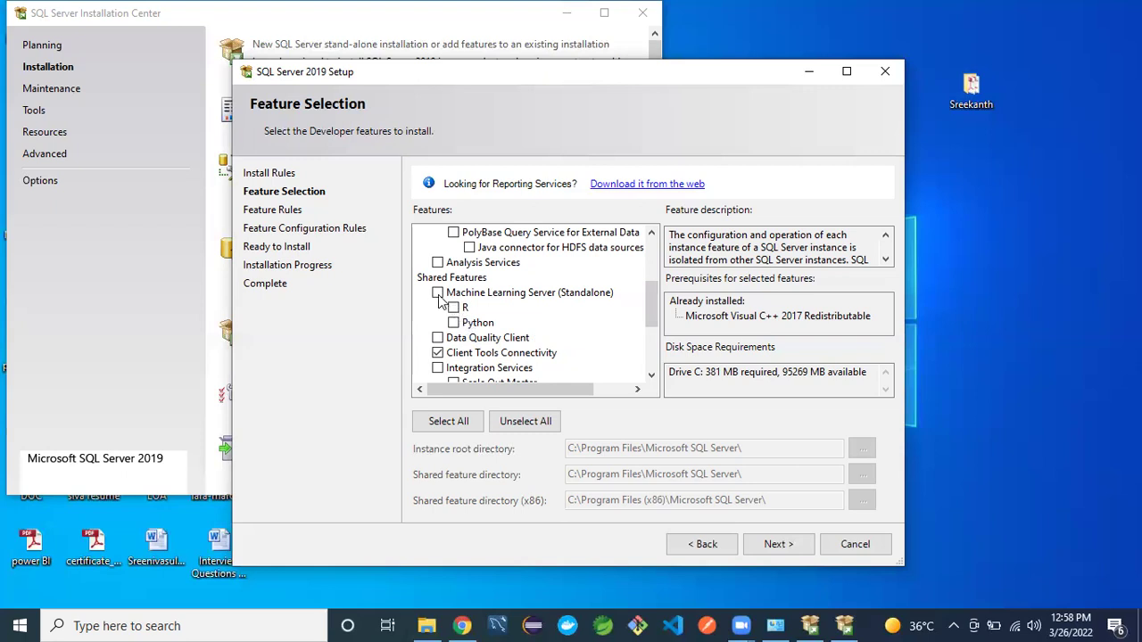
drag(656, 298, 651, 258)
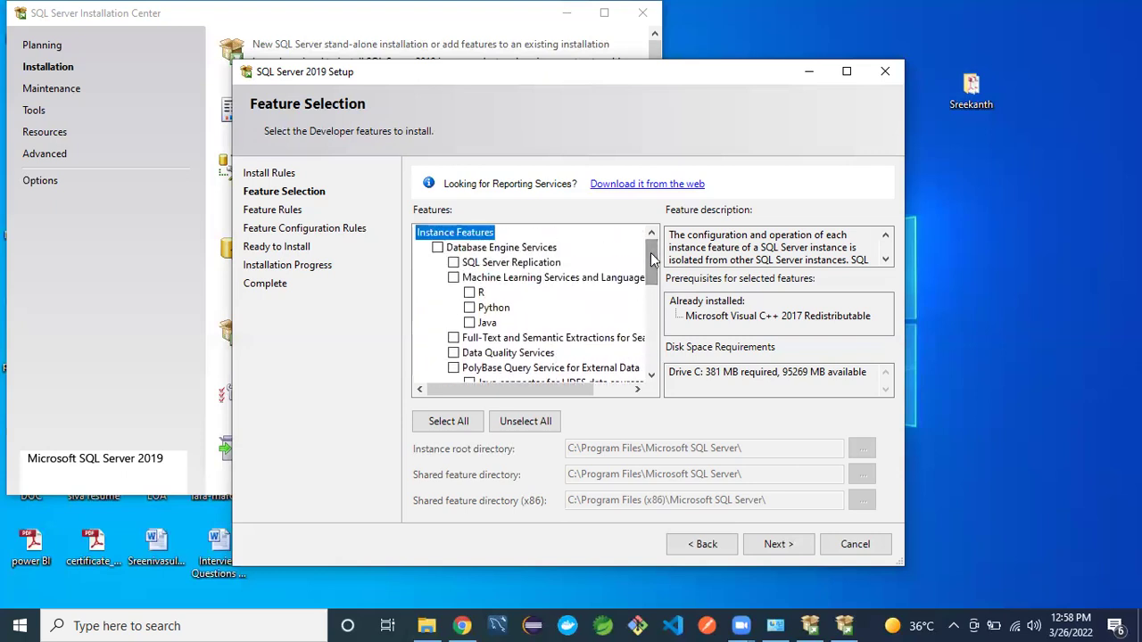
- Tick SQL Server Replication and Full-Text and Semantic Extractions for Search, raising the requirement to 1735 MB
click(454, 263)
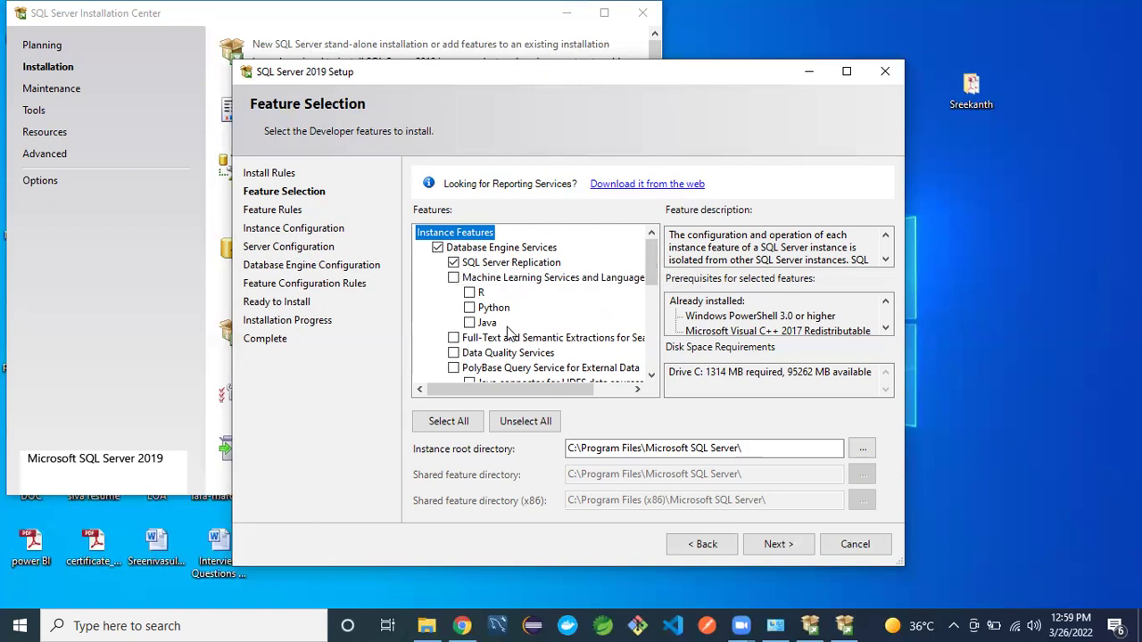
click(454, 339)
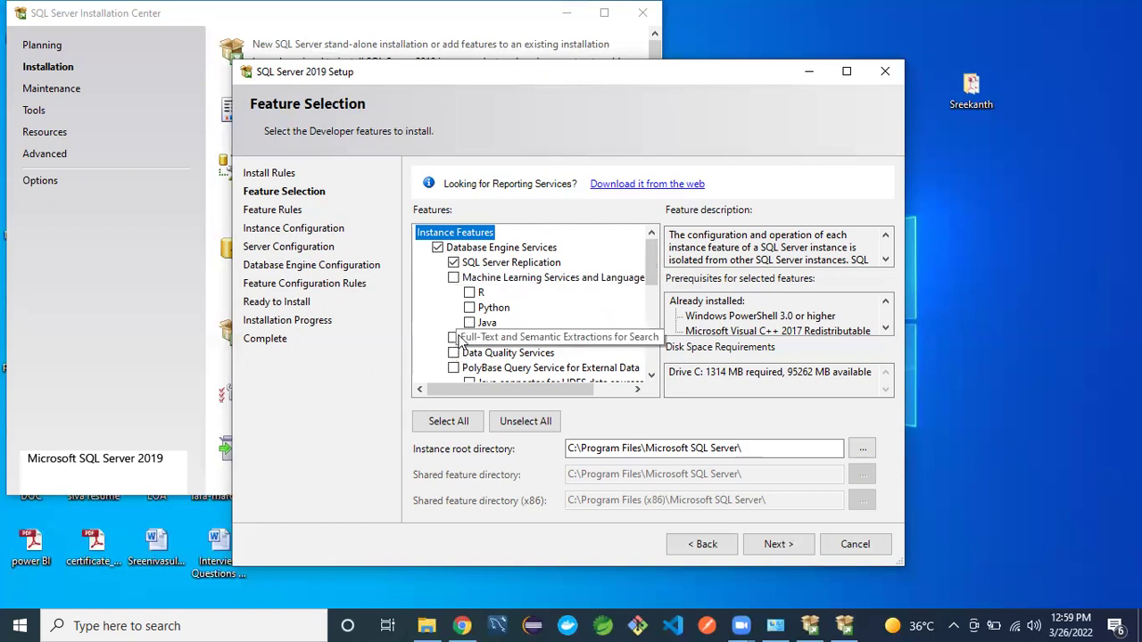
click(651, 379)
click(652, 379)
click(651, 378)
click(651, 378)
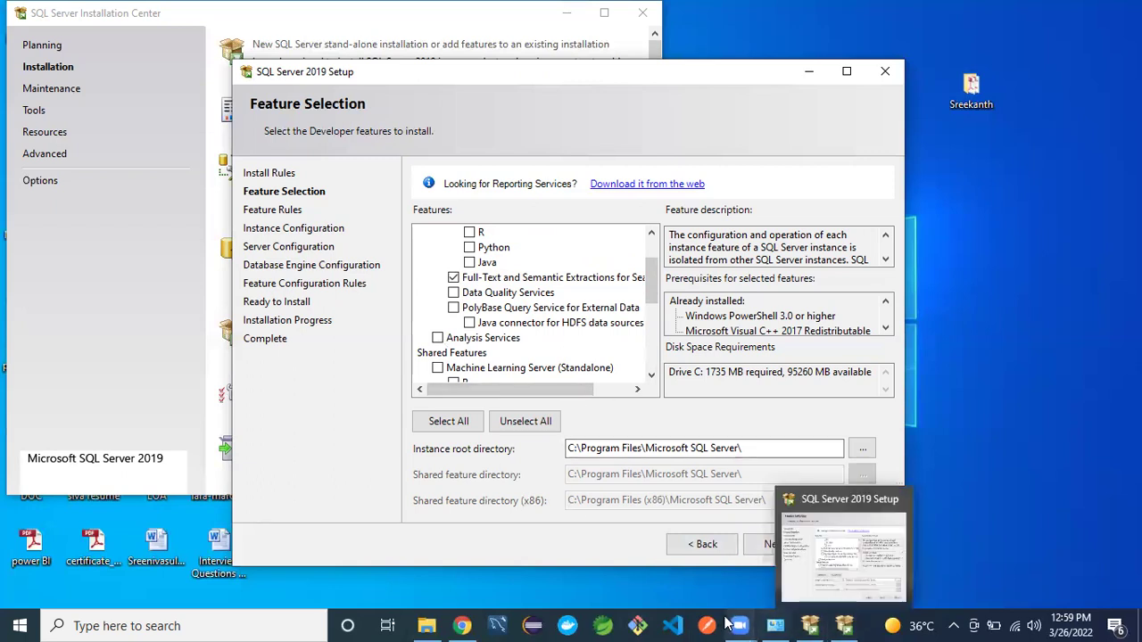
mouse_move(740, 625)
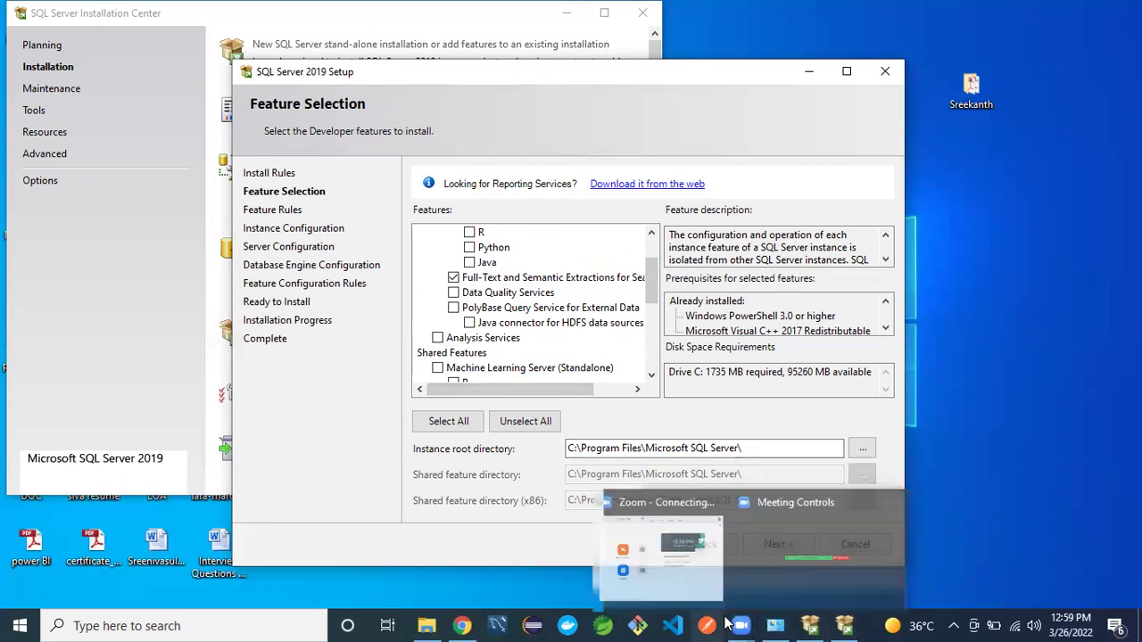
click(756, 561)
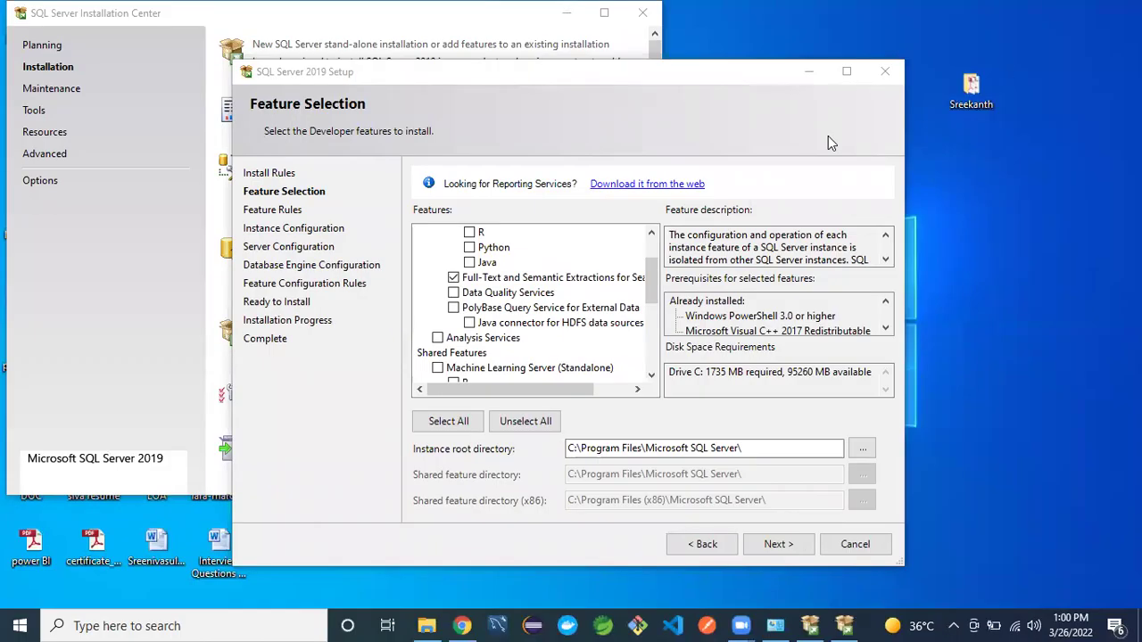
click(649, 294)
- Tick Integration Services in the Features list, bringing drive C's requirement to 1907 MB
drag(650, 294, 638, 308)
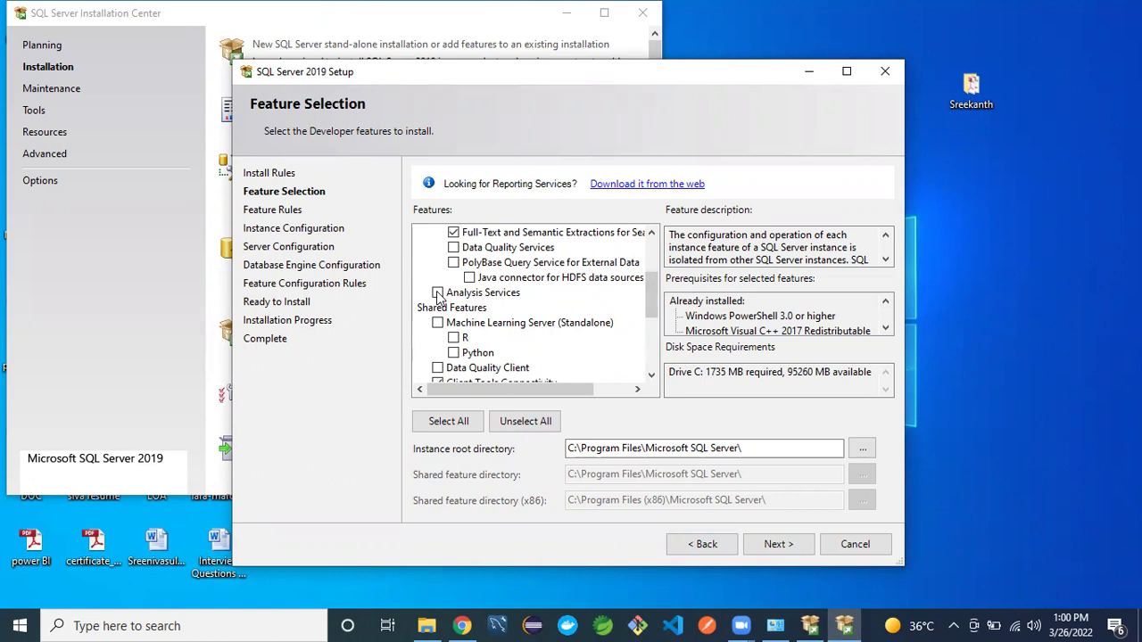
mouse_move(654, 292)
mouse_down()
mouse_move(650, 352)
mouse_move(652, 291)
mouse_up()
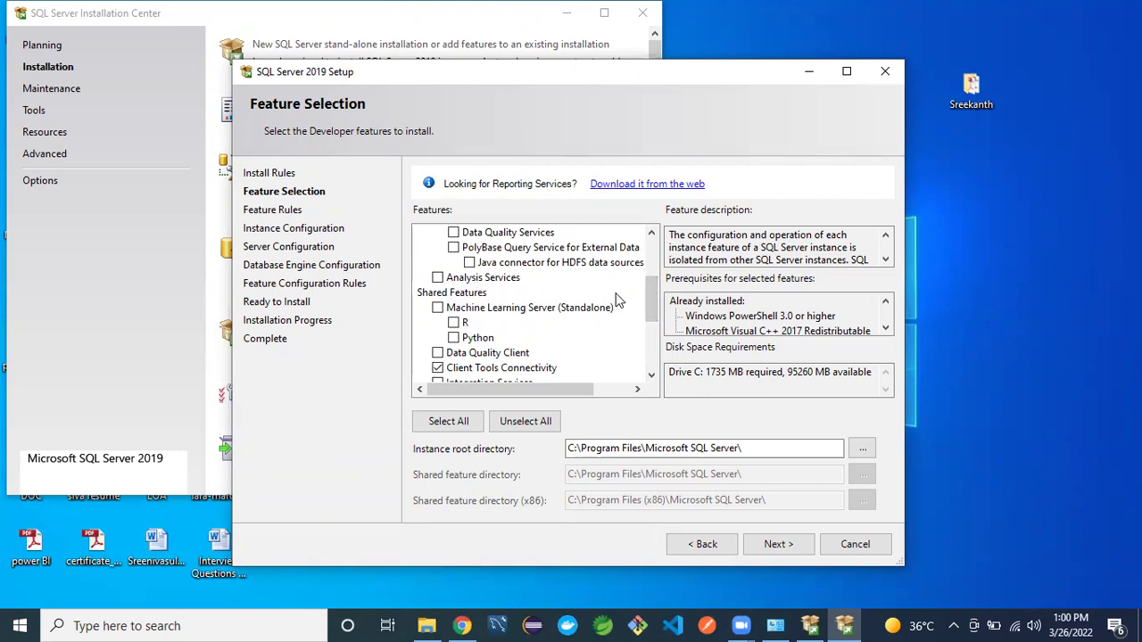
drag(653, 290, 651, 306)
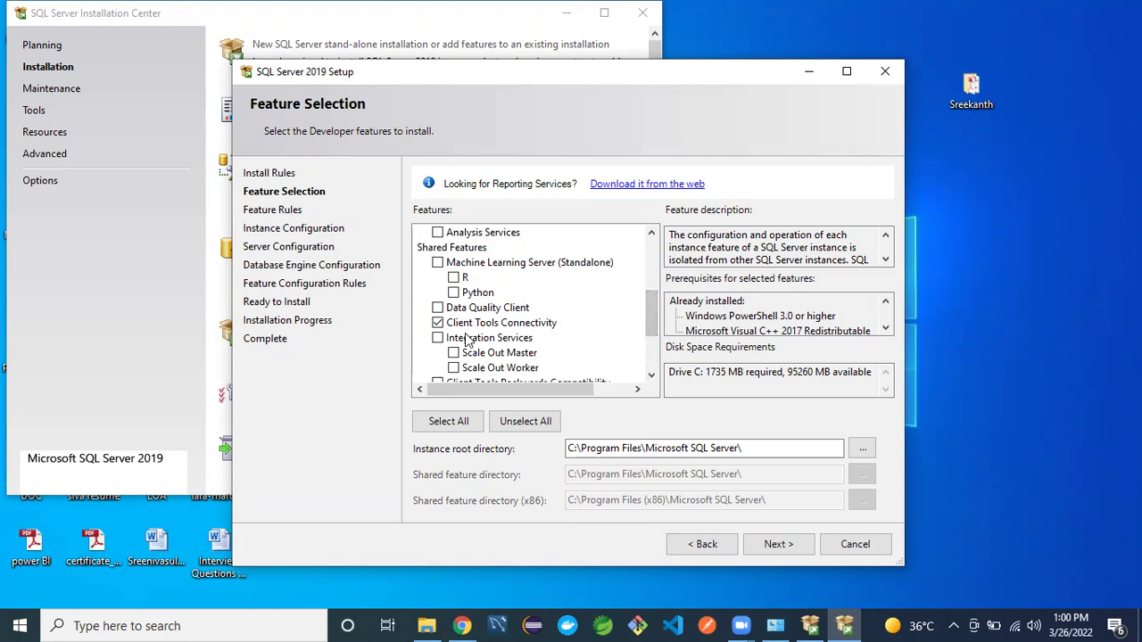
click(438, 339)
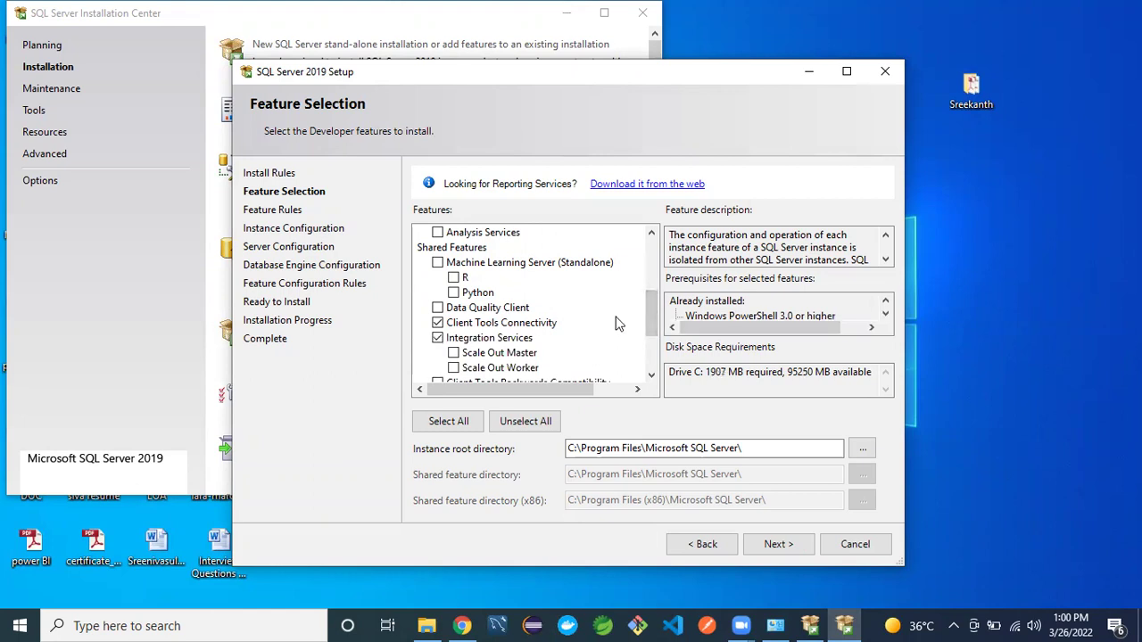
drag(654, 321, 654, 339)
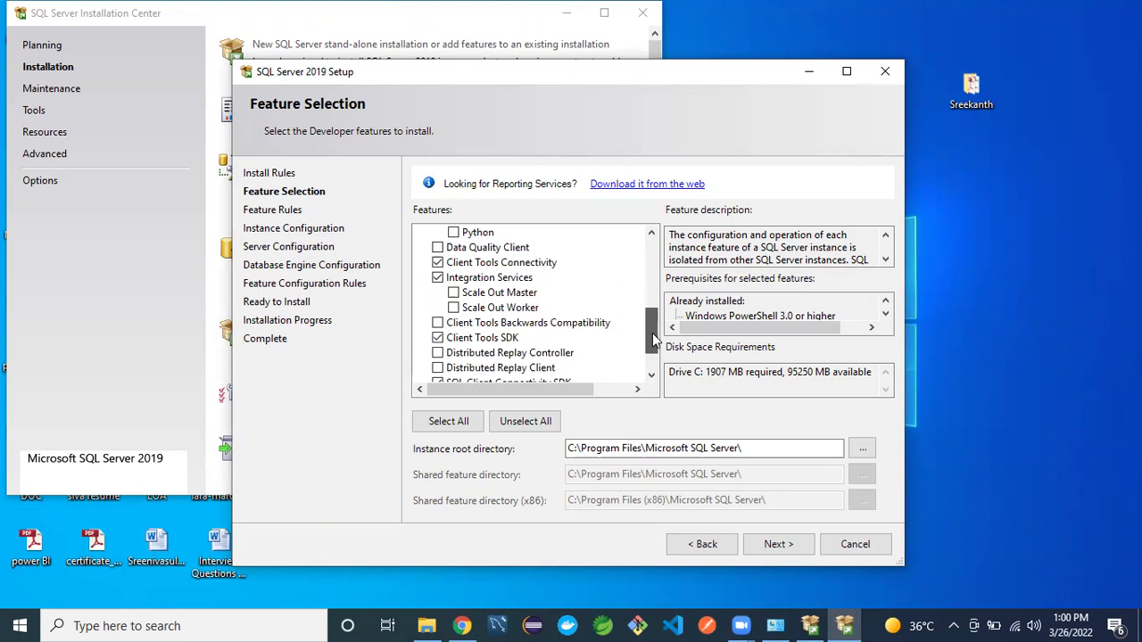
scroll(654, 338, down, 1)
drag(652, 339, 651, 307)
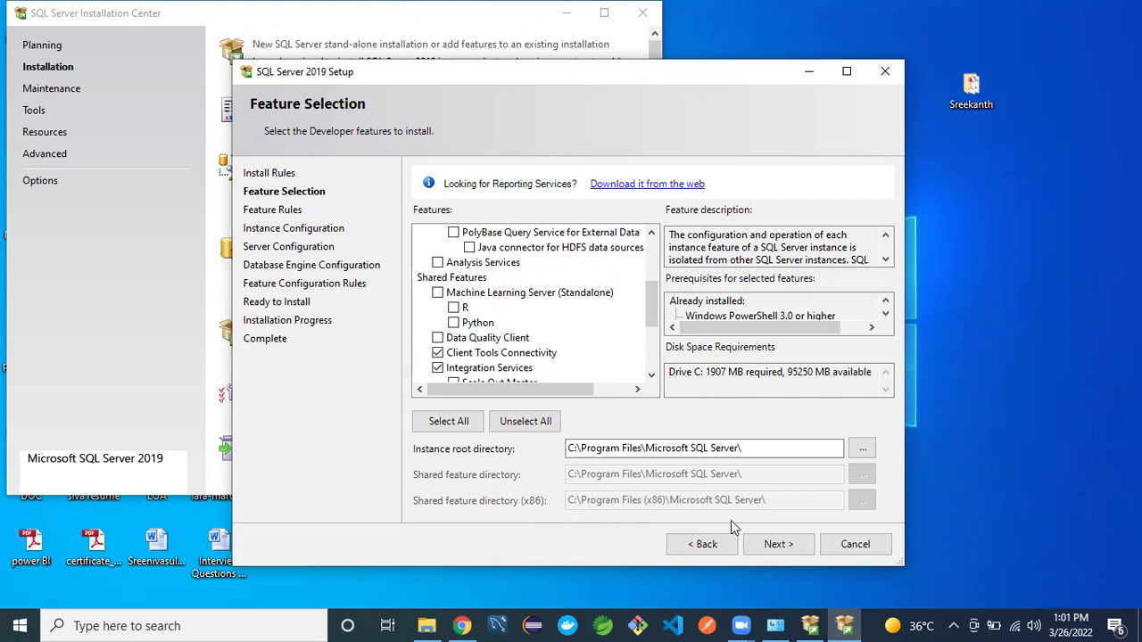
- Keep the Default instance with Instance ID MSSQLSERVER and continue to Server Configuration
click(765, 545)
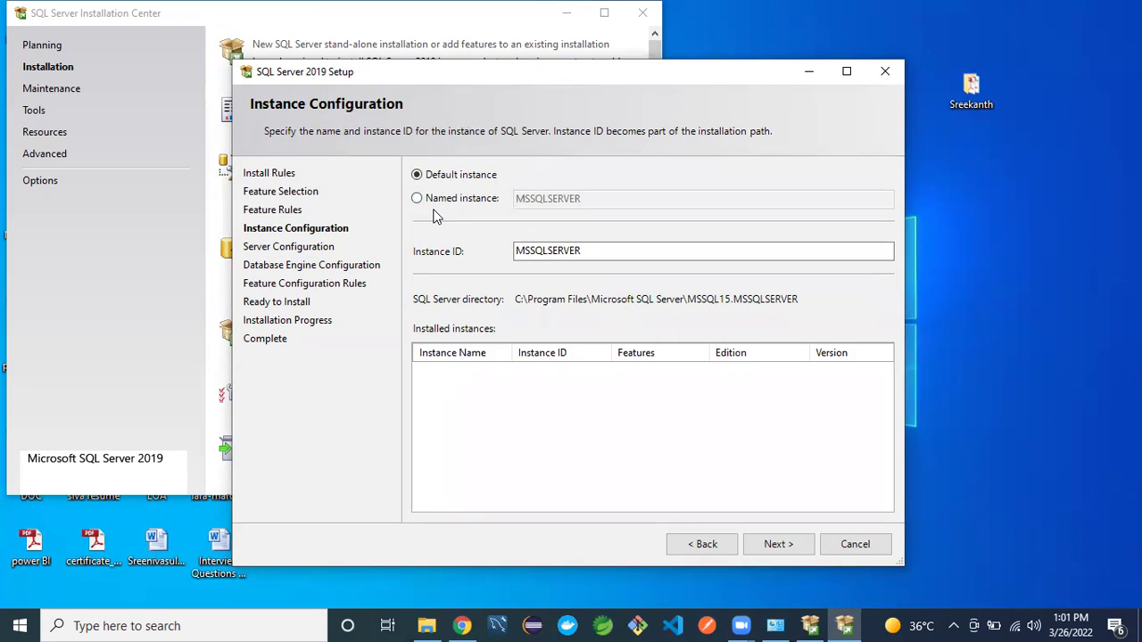
click(417, 198)
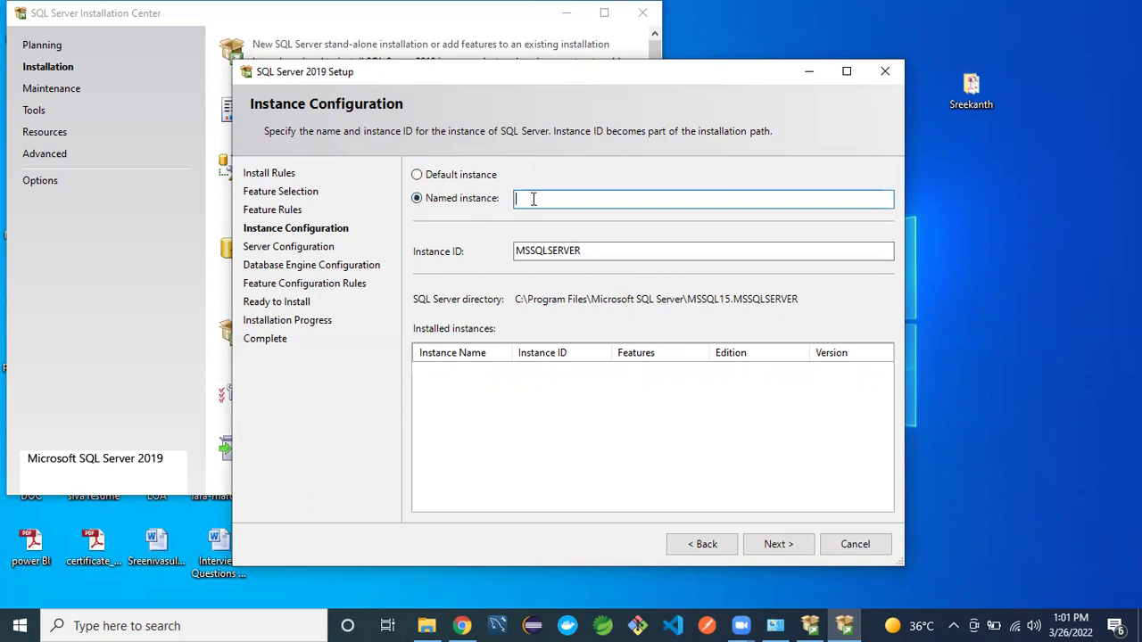
click(417, 176)
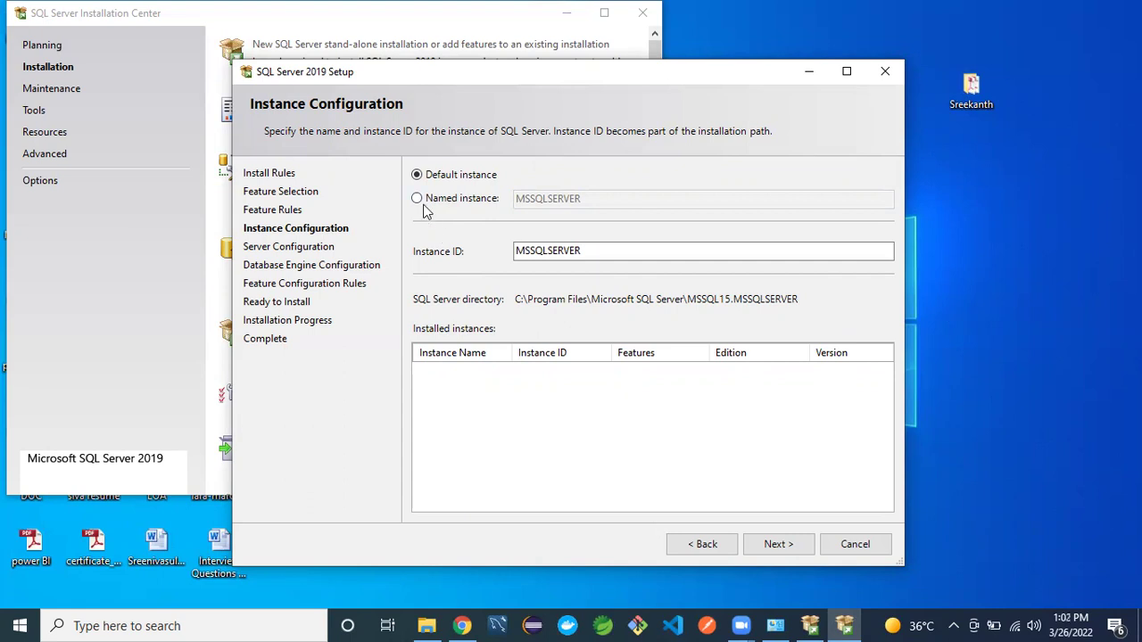
click(417, 198)
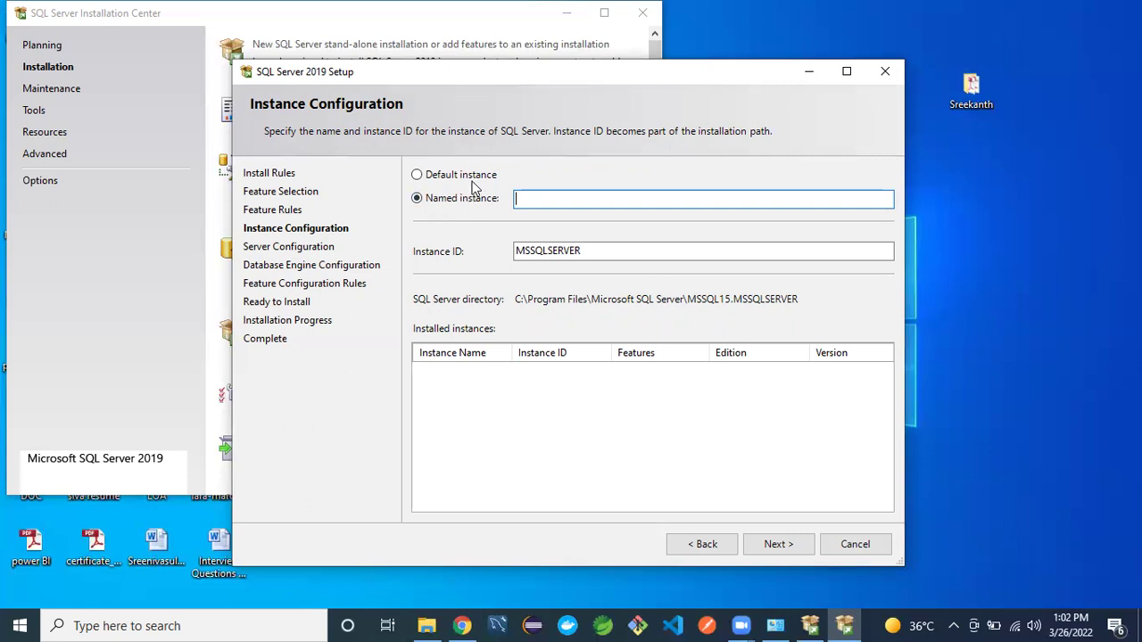
click(417, 176)
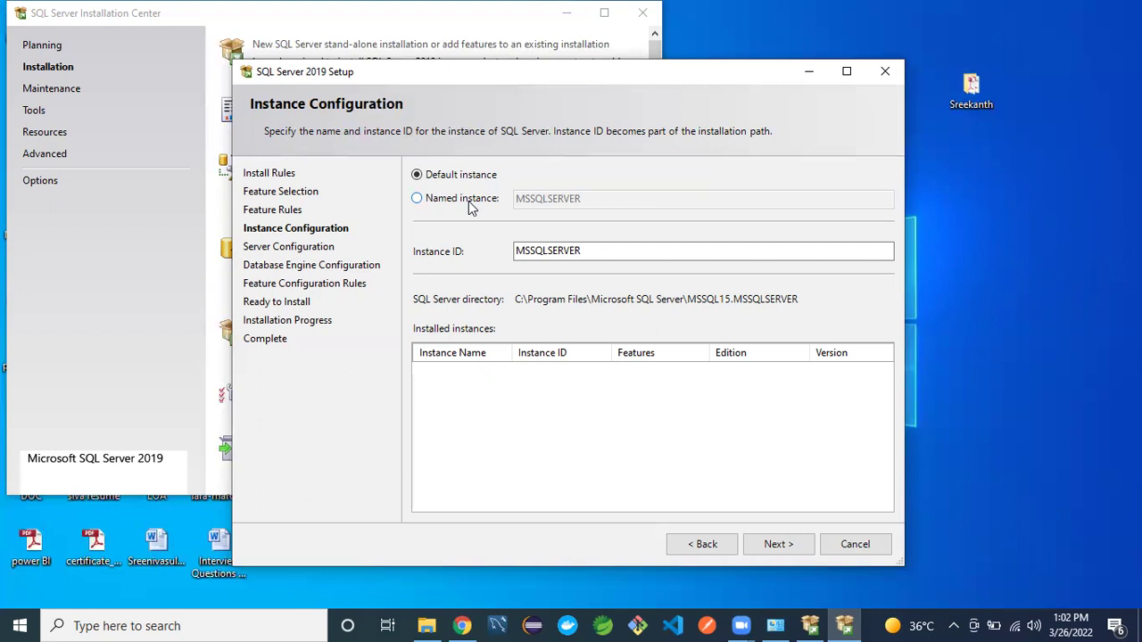
click(417, 200)
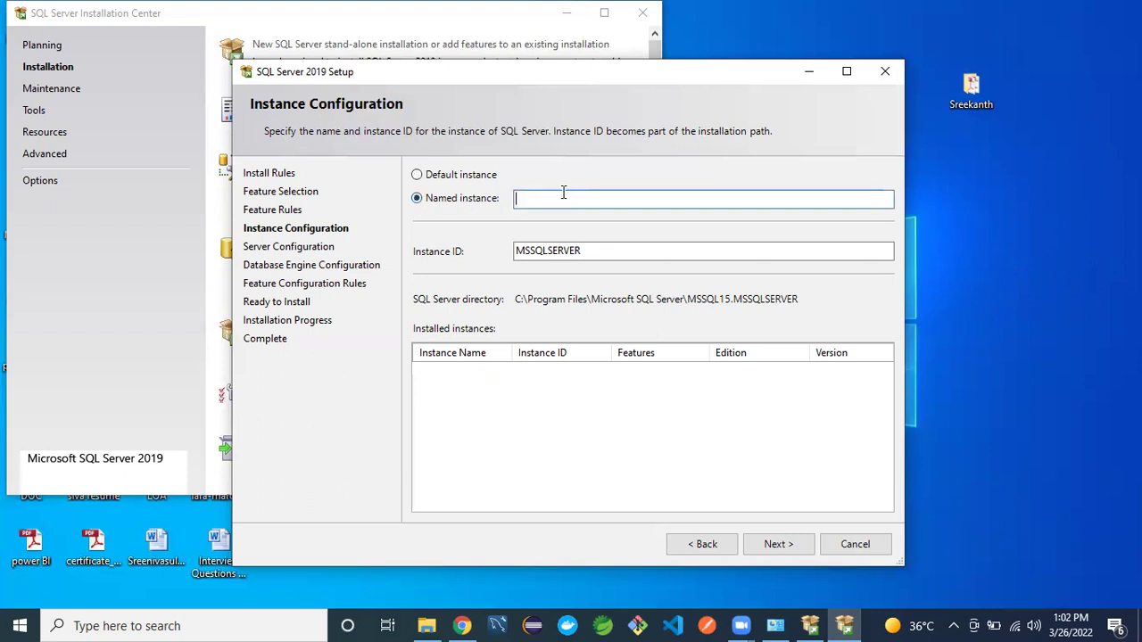
click(437, 178)
click(602, 250)
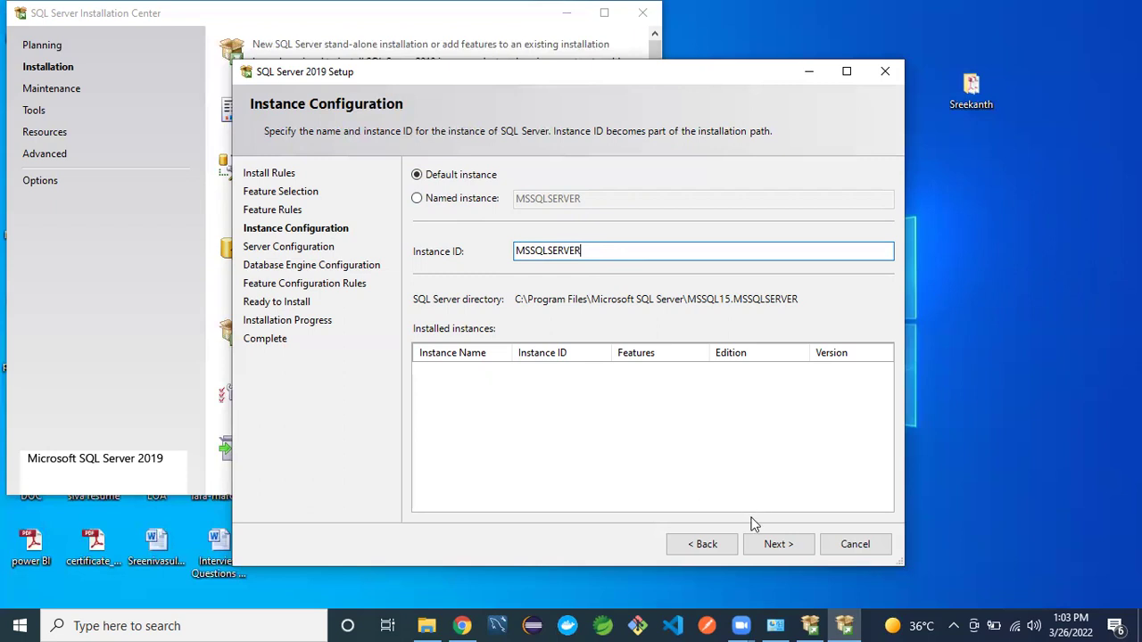
click(774, 546)
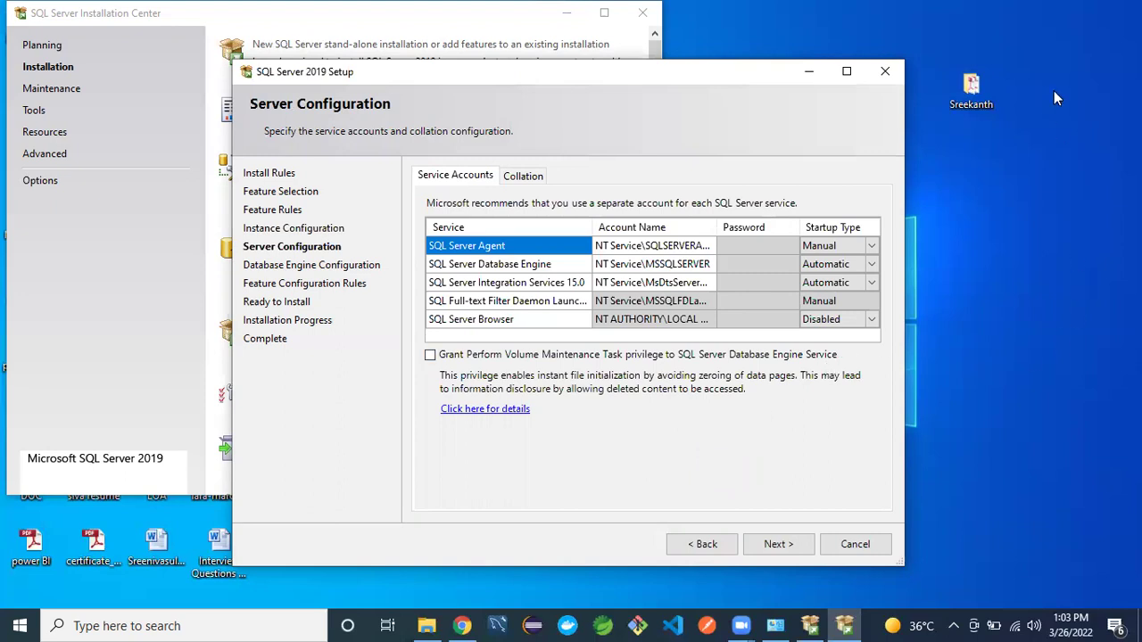
- Select the SQL Server Agent service row on the Server Configuration page
click(1065, 34)
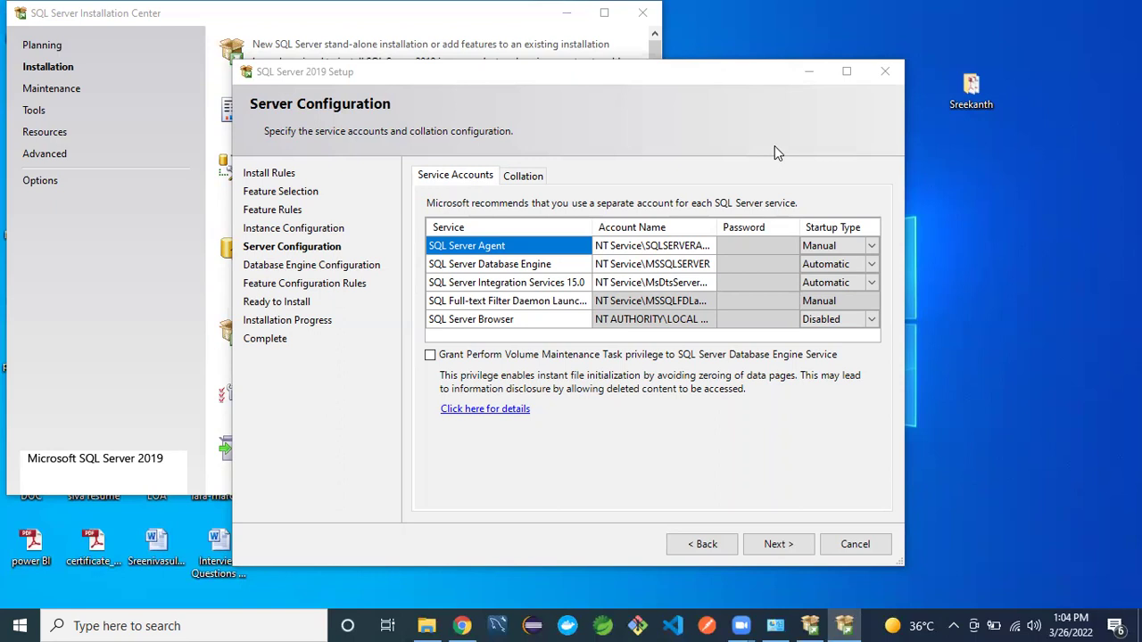
click(712, 251)
- Set SQL Server Agent's startup type to Automatic, then check the Database Engine and Integration Services startup types
click(857, 247)
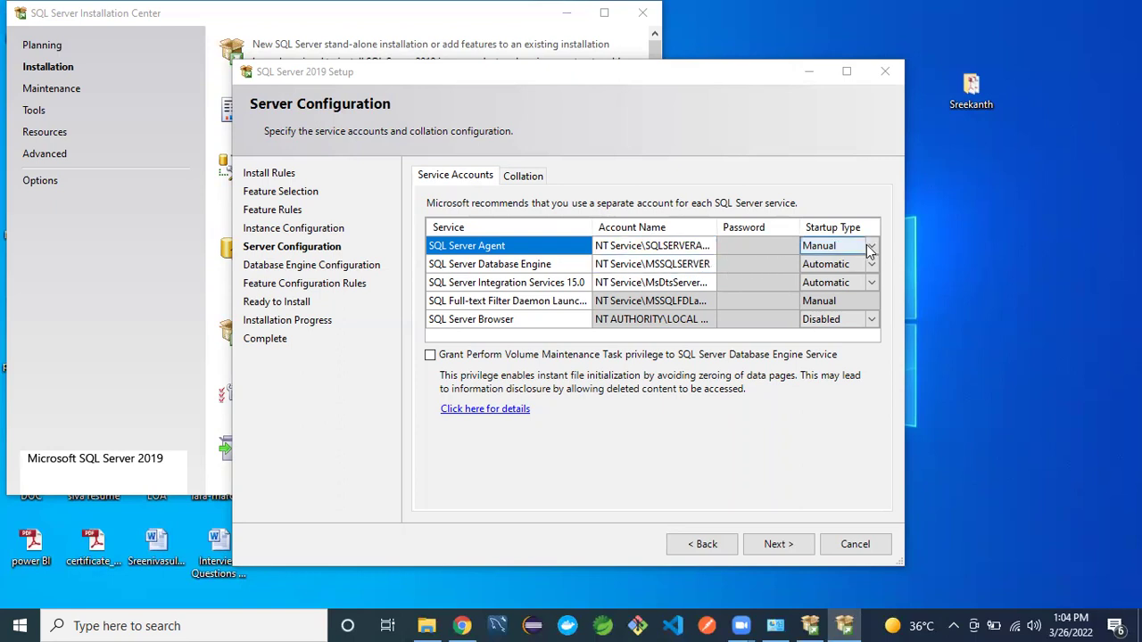
click(872, 249)
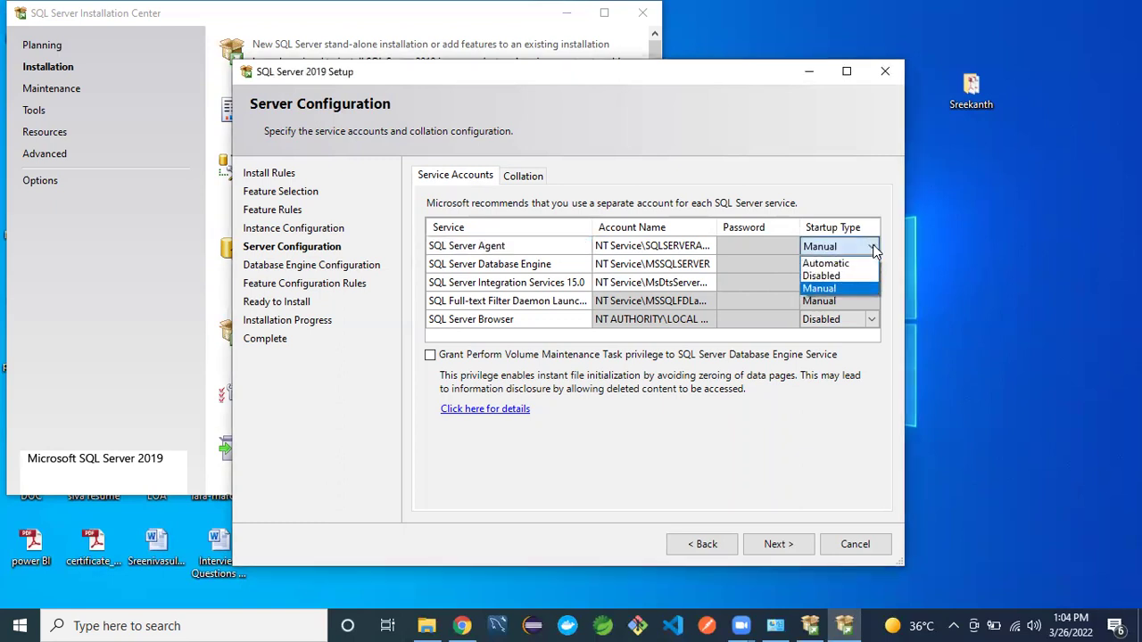
click(838, 266)
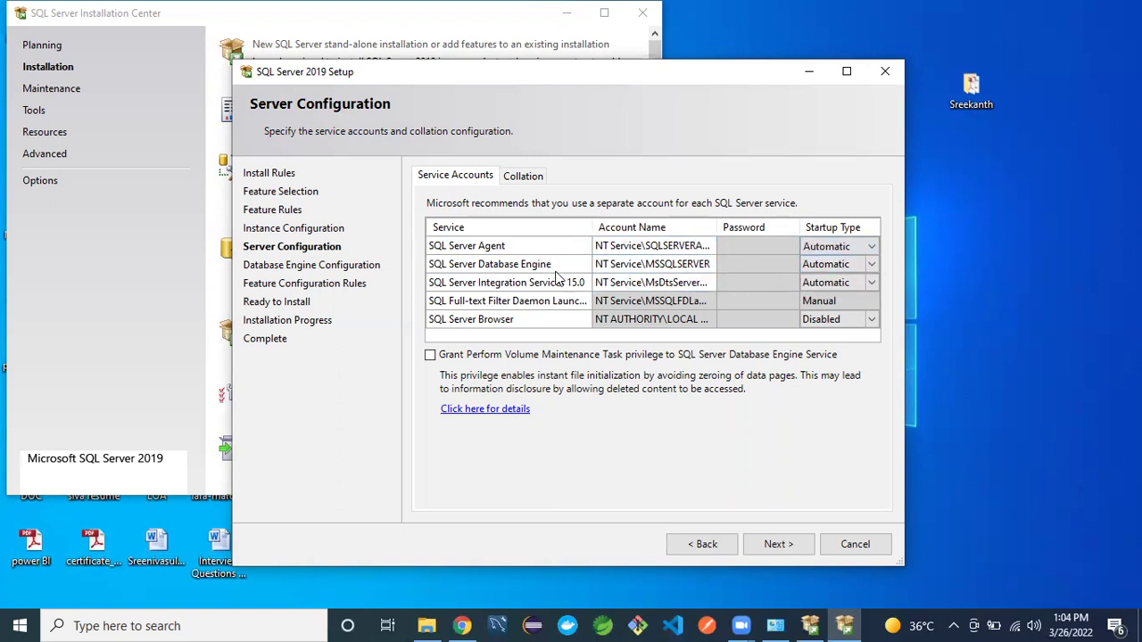
click(857, 264)
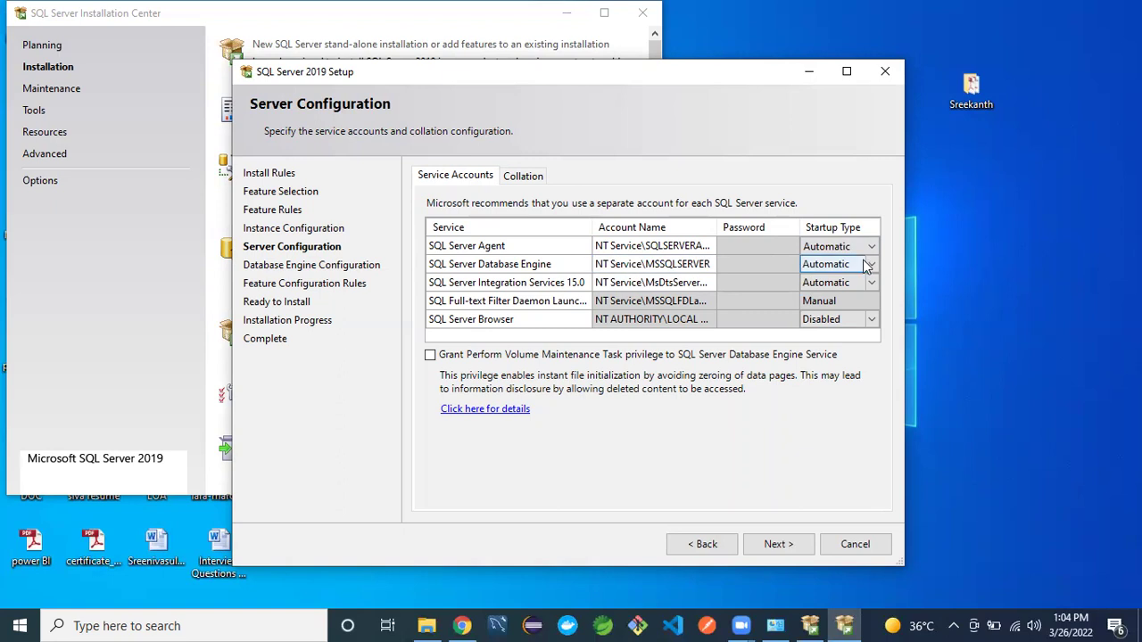
click(869, 282)
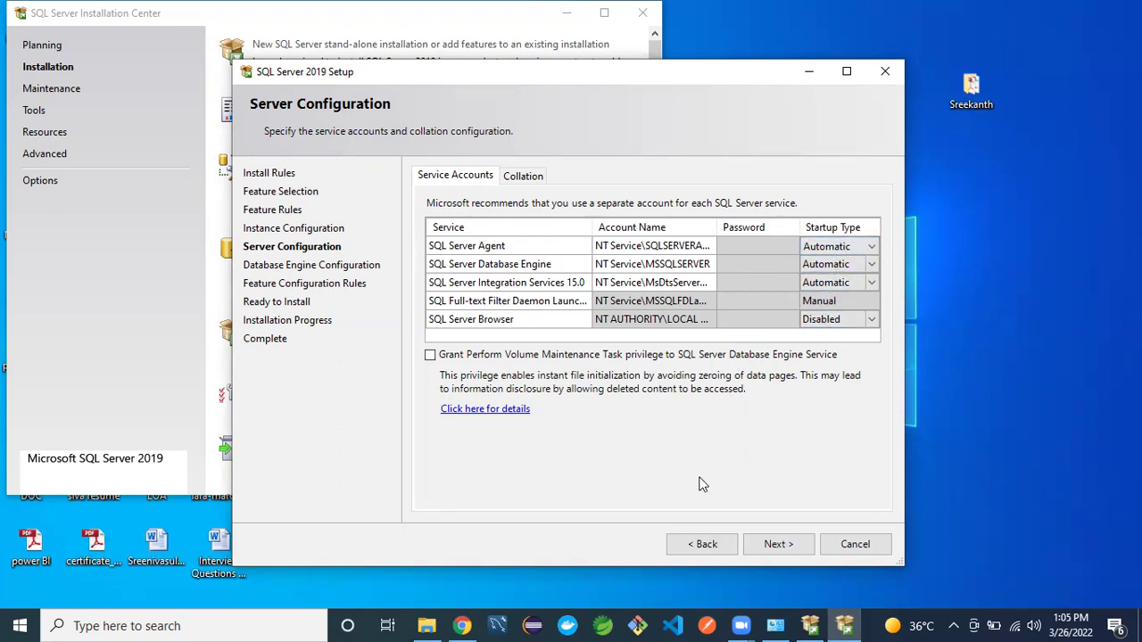
- On Database Engine Configuration, choose Mixed Mode authentication and enter the sa password
click(765, 545)
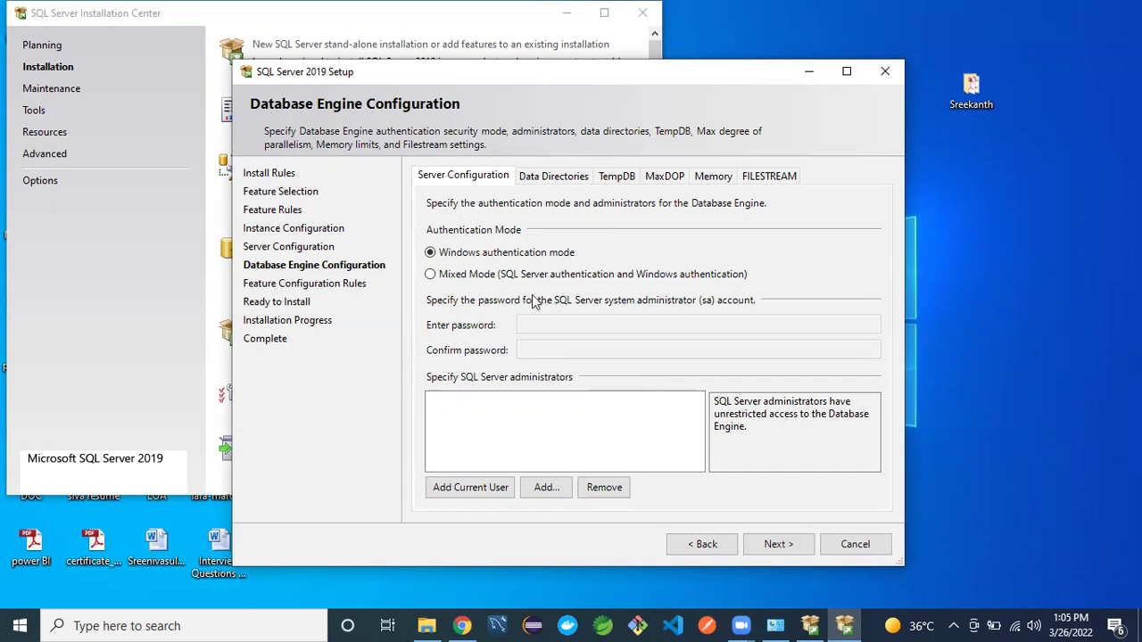
click(431, 277)
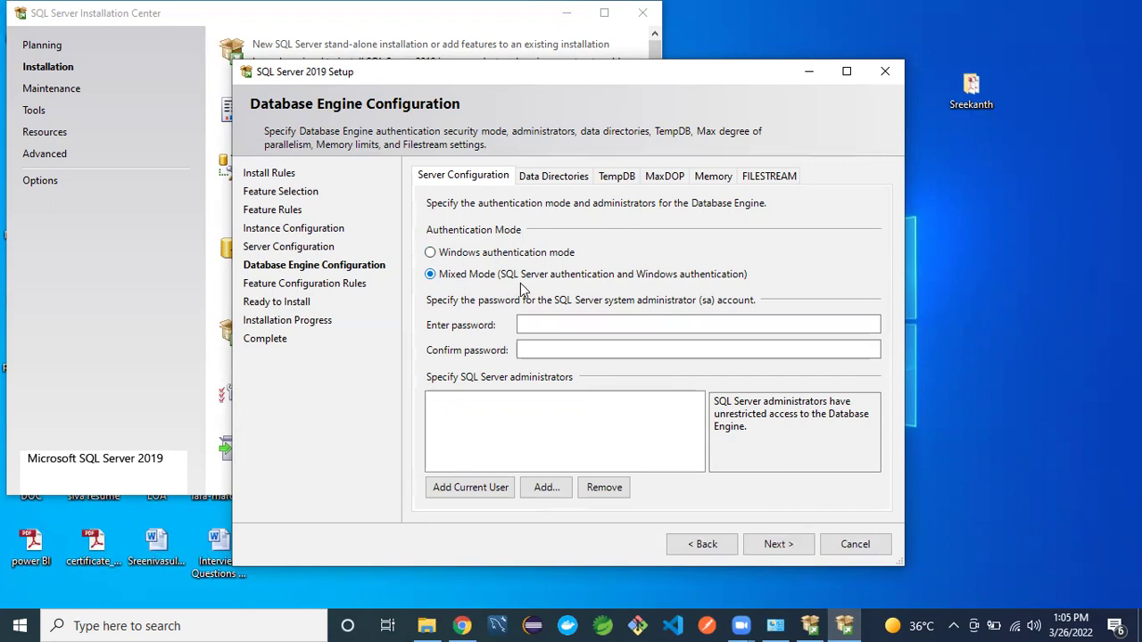
click(523, 326)
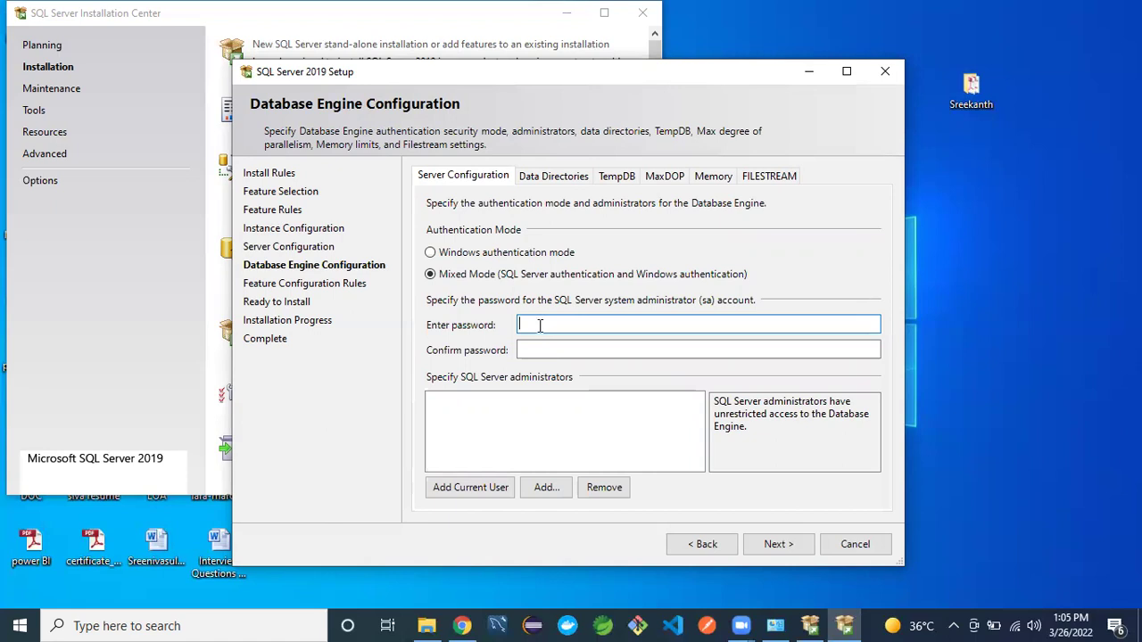
click(540, 327)
text(1234)
key(BackSpace)
key(BackSpace)
text(3456789)
text(12345)
- Confirm the sa password and add the current user as a SQL Server administrator
click(550, 349)
text(S)
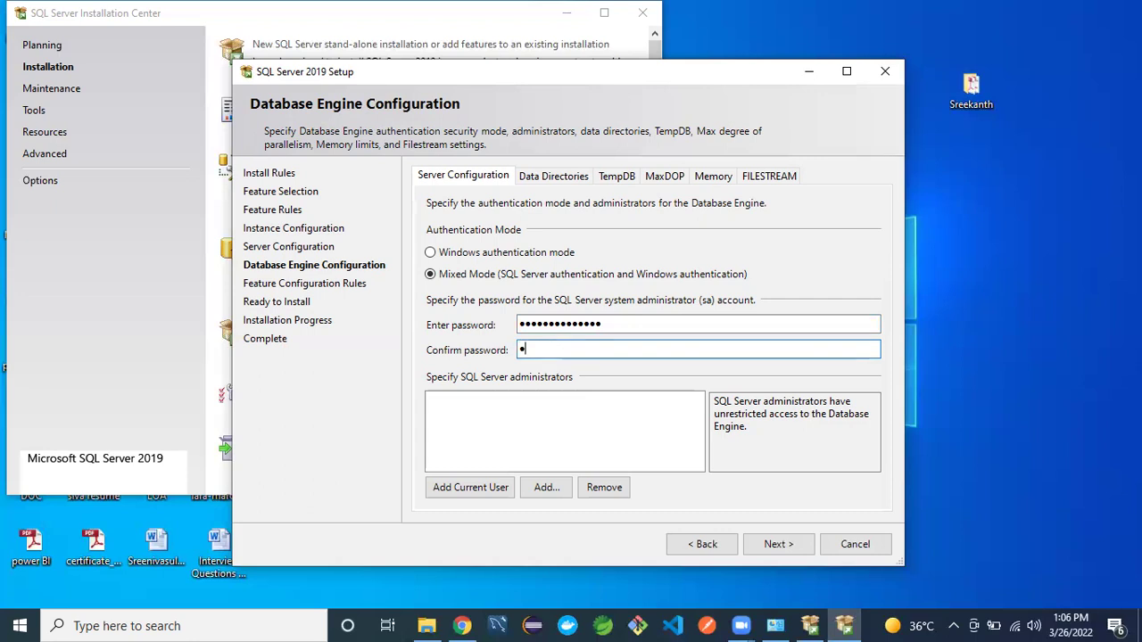
text(qlserver@2019)
click(607, 326)
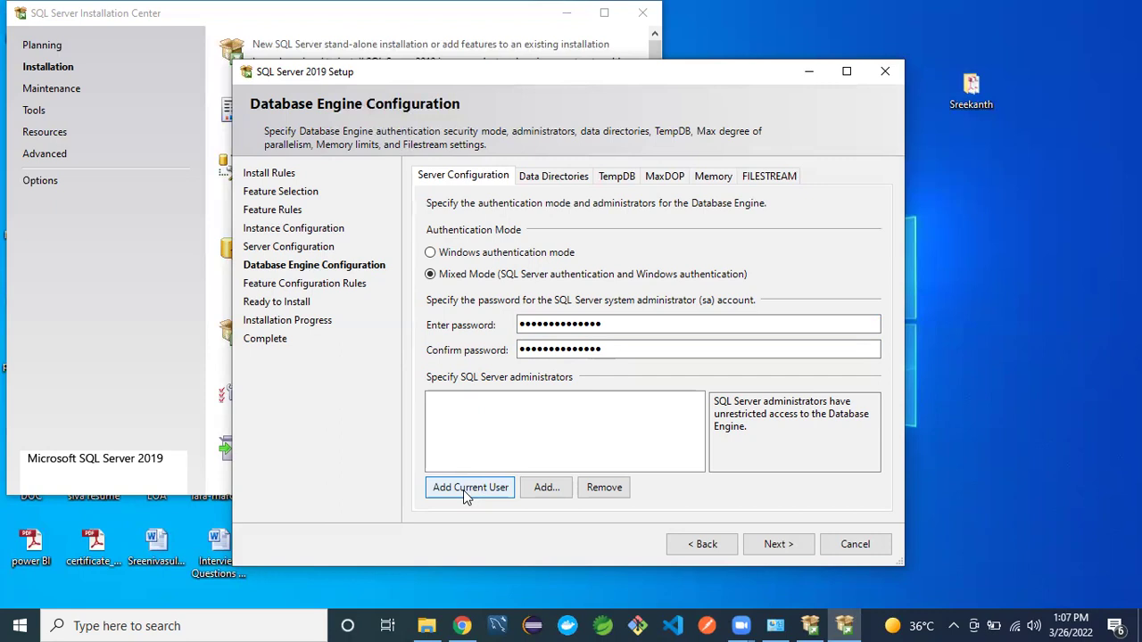
click(463, 490)
- Open the Add... account picker and choose where to search for administrator accounts
click(546, 488)
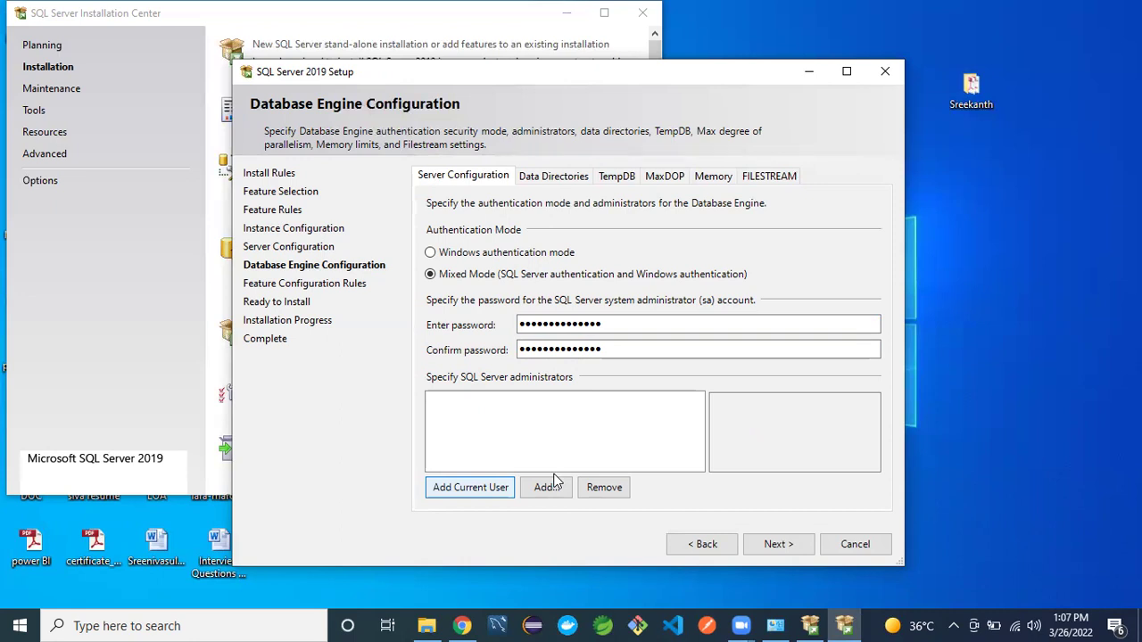
click(548, 487)
click(546, 488)
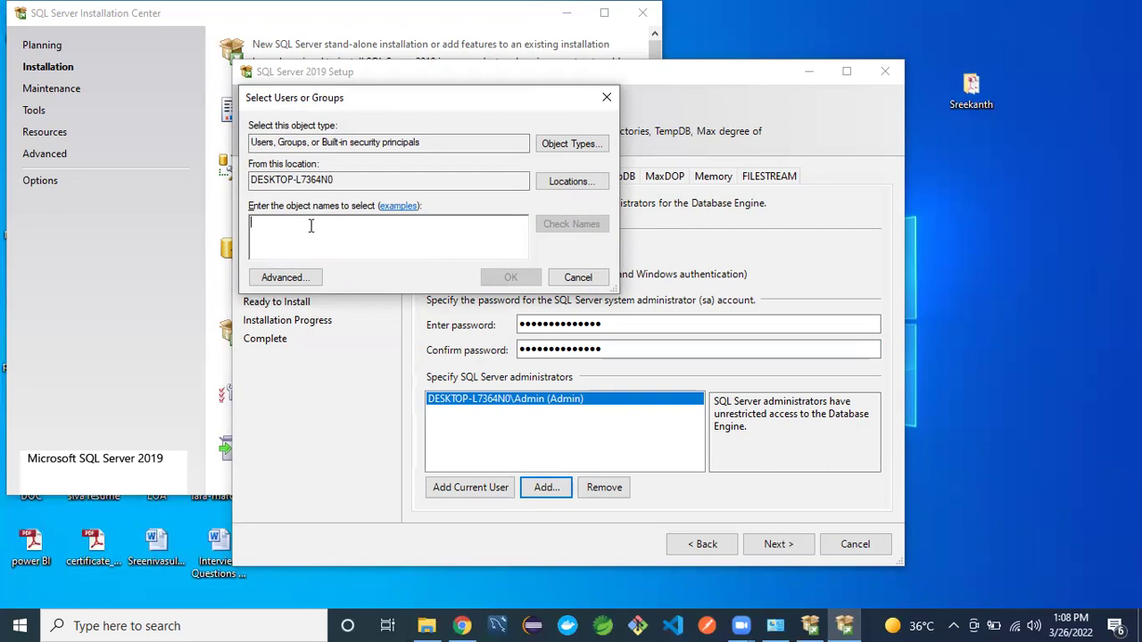
click(568, 183)
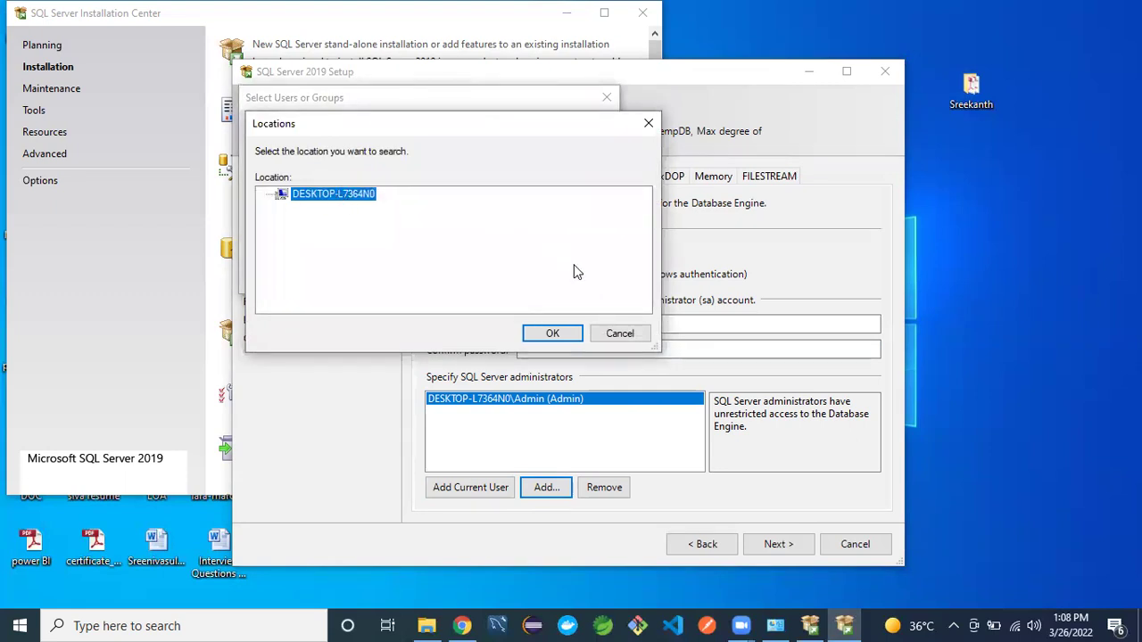
- Cancel the Select Users or Groups dialog without adding another administrator
click(620, 334)
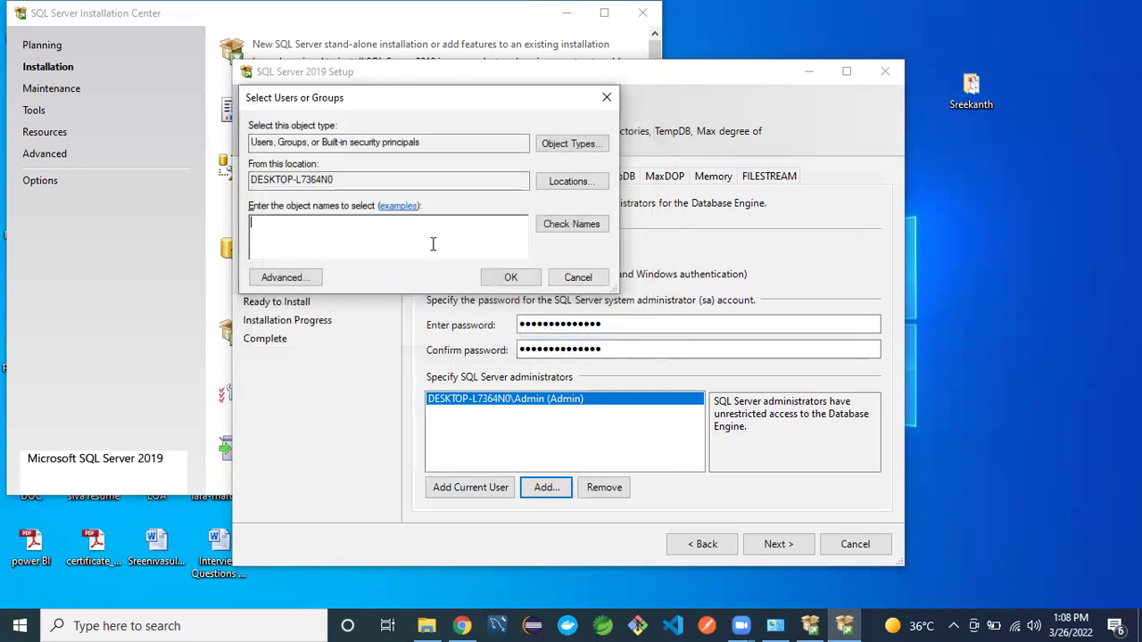
click(310, 231)
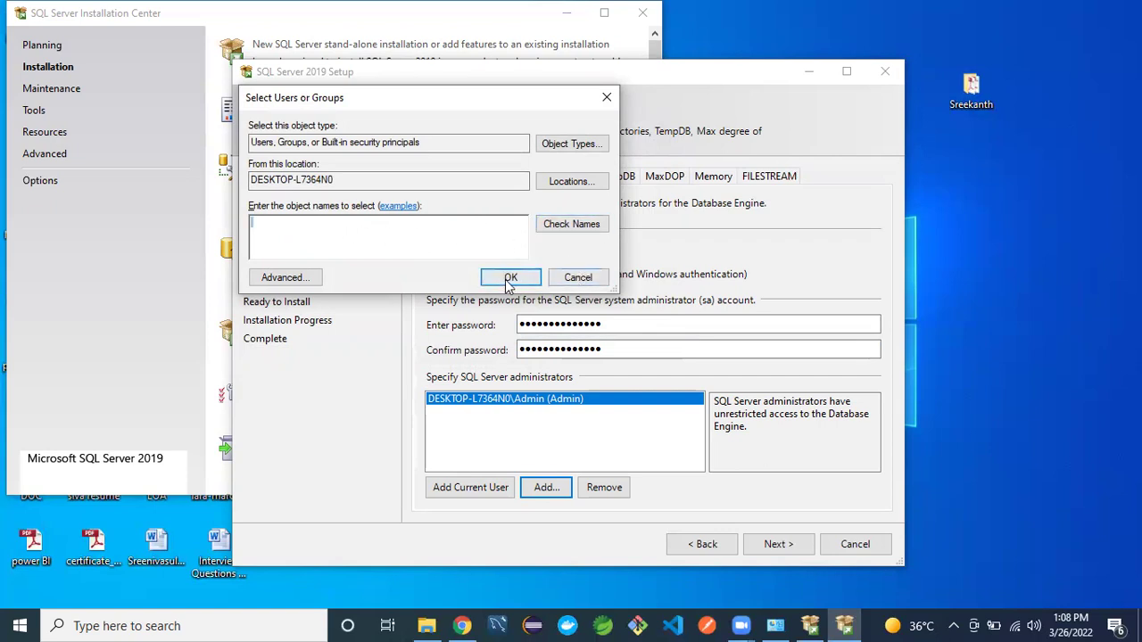
click(580, 278)
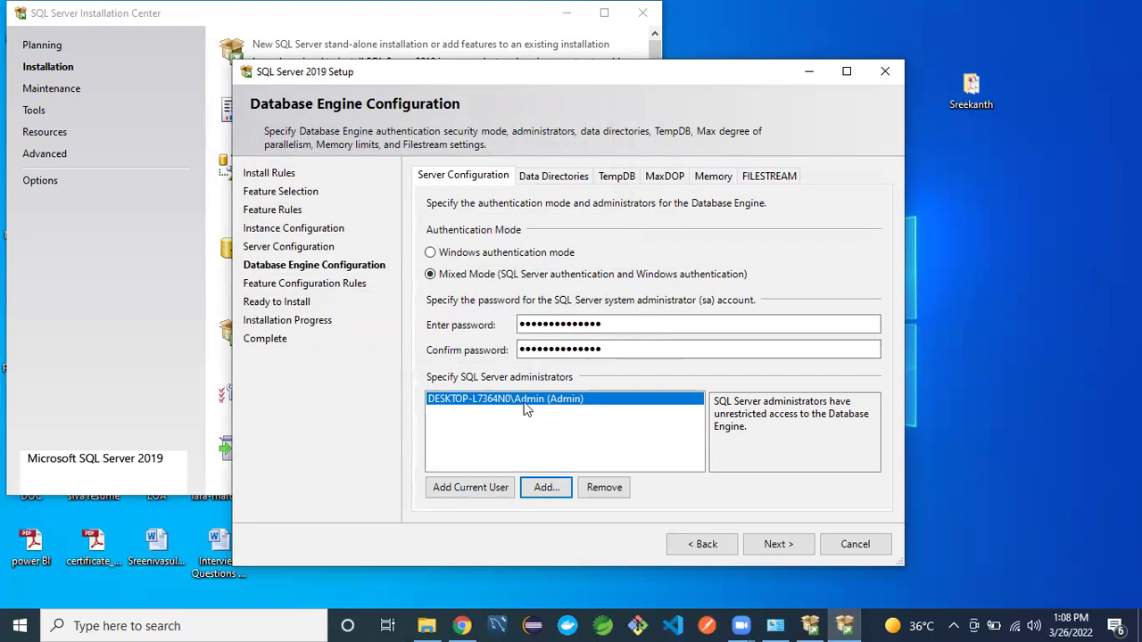
click(776, 544)
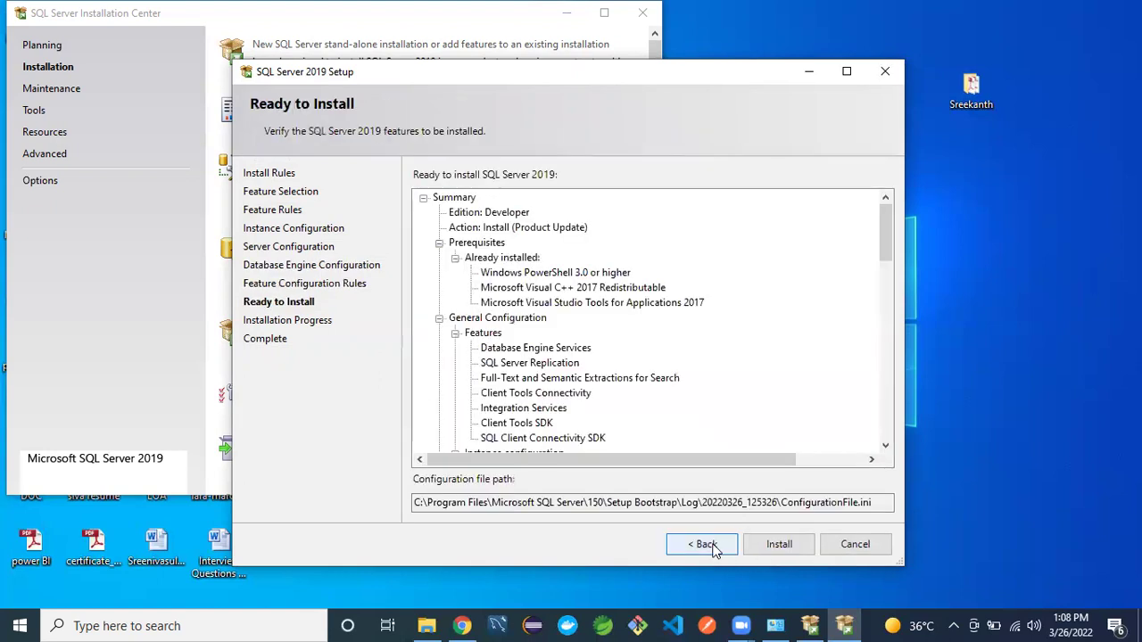
click(711, 546)
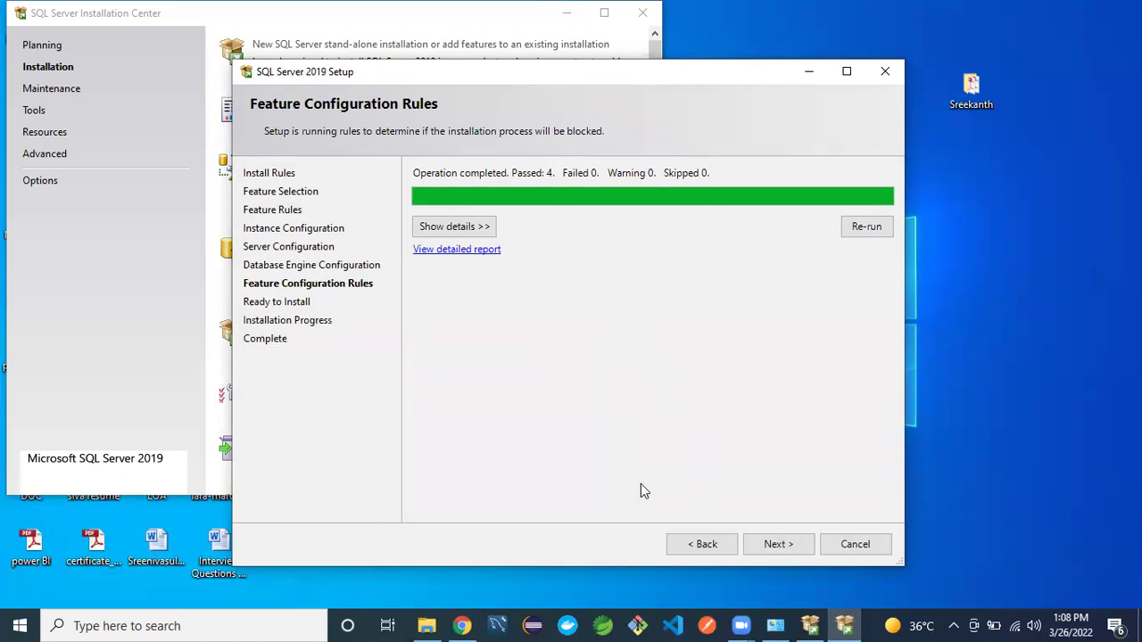
click(711, 546)
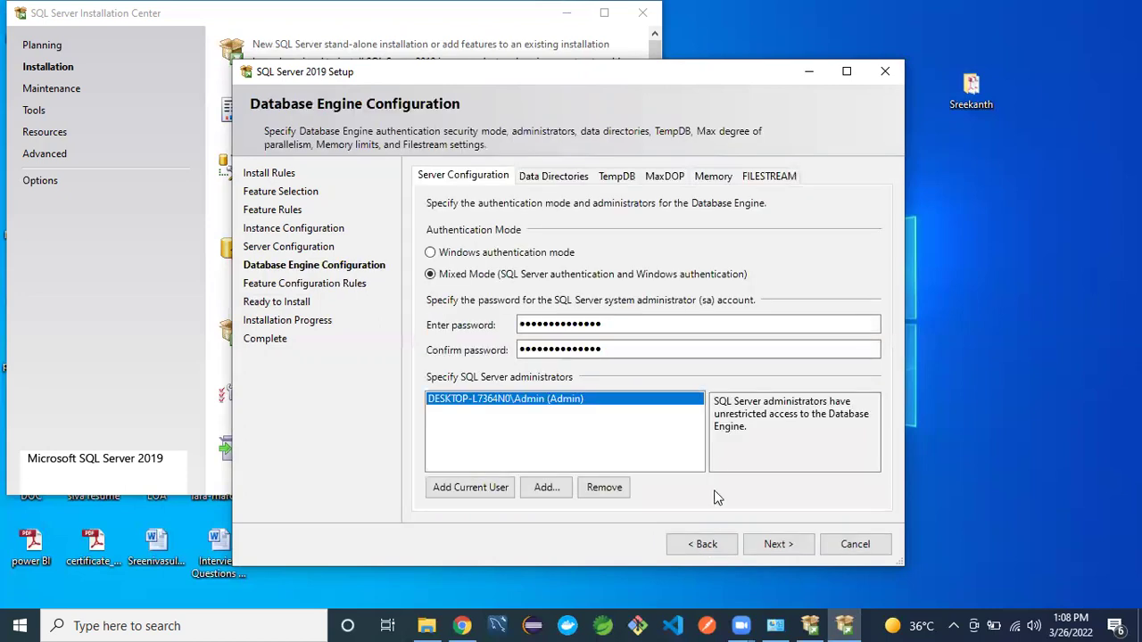
click(553, 178)
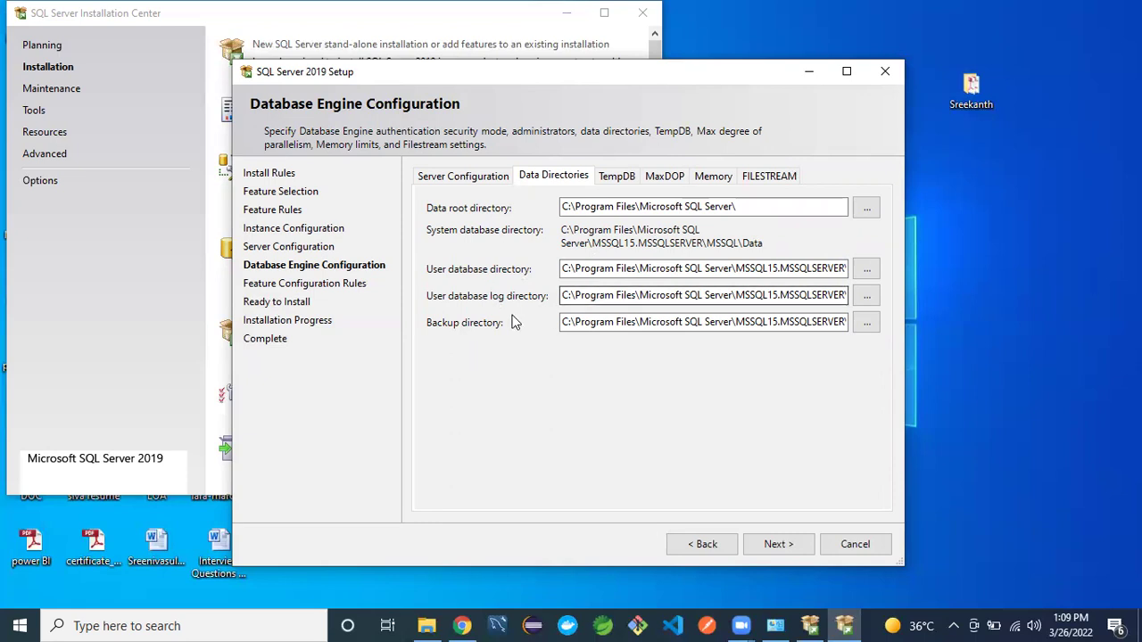
- Bring up File Explorer over the setup window from the taskbar
click(424, 624)
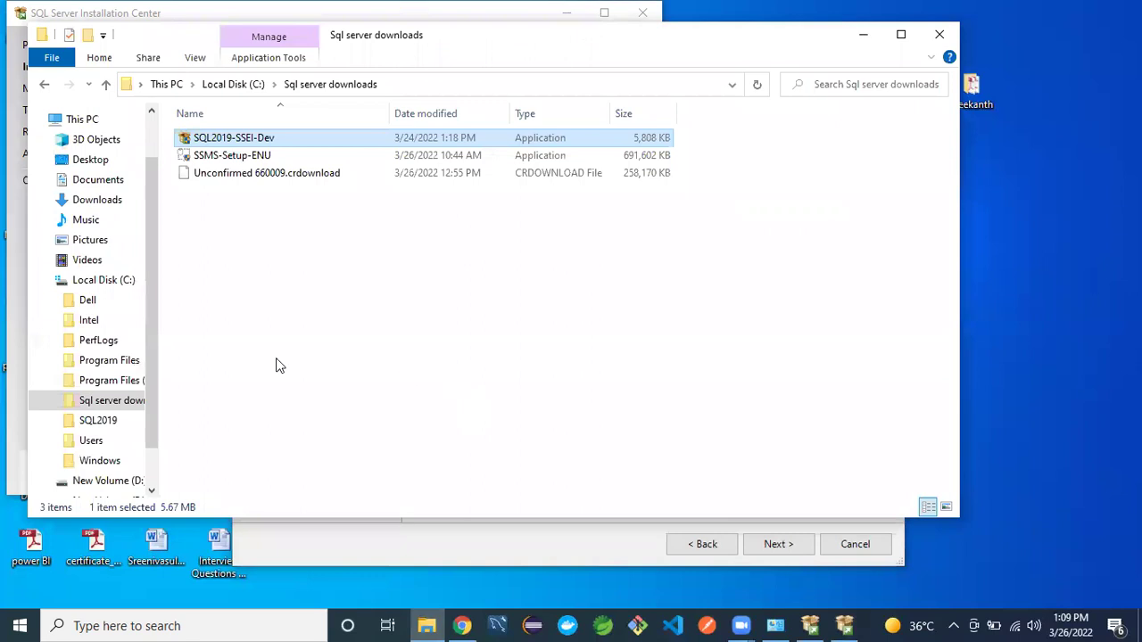
- Create a new folder named DATA on New Volume (D:)
click(93, 279)
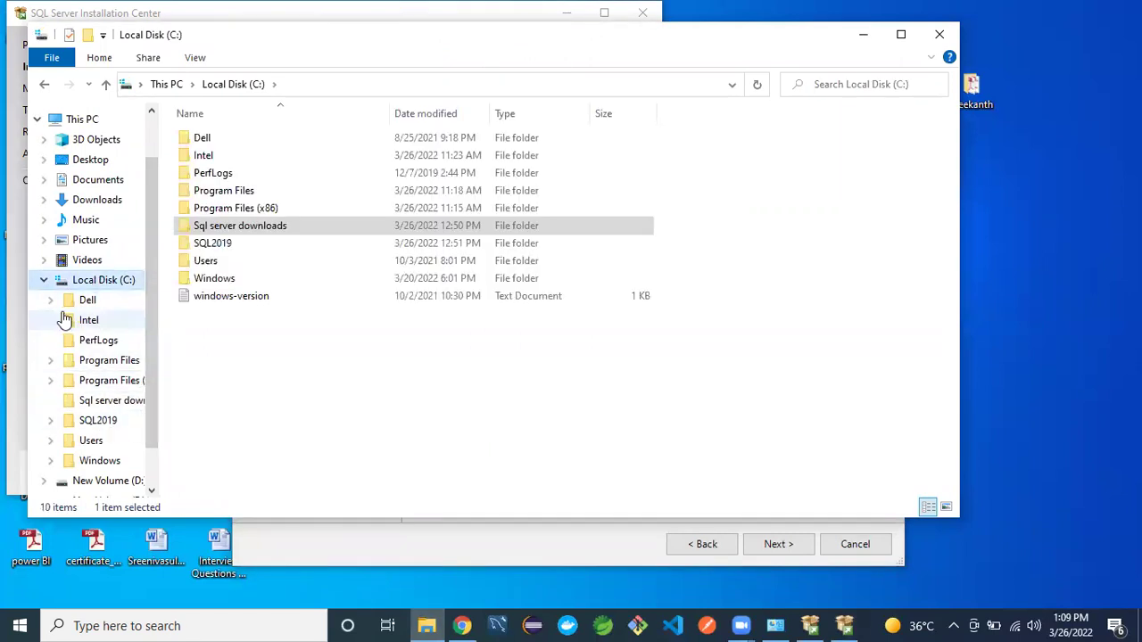
click(42, 279)
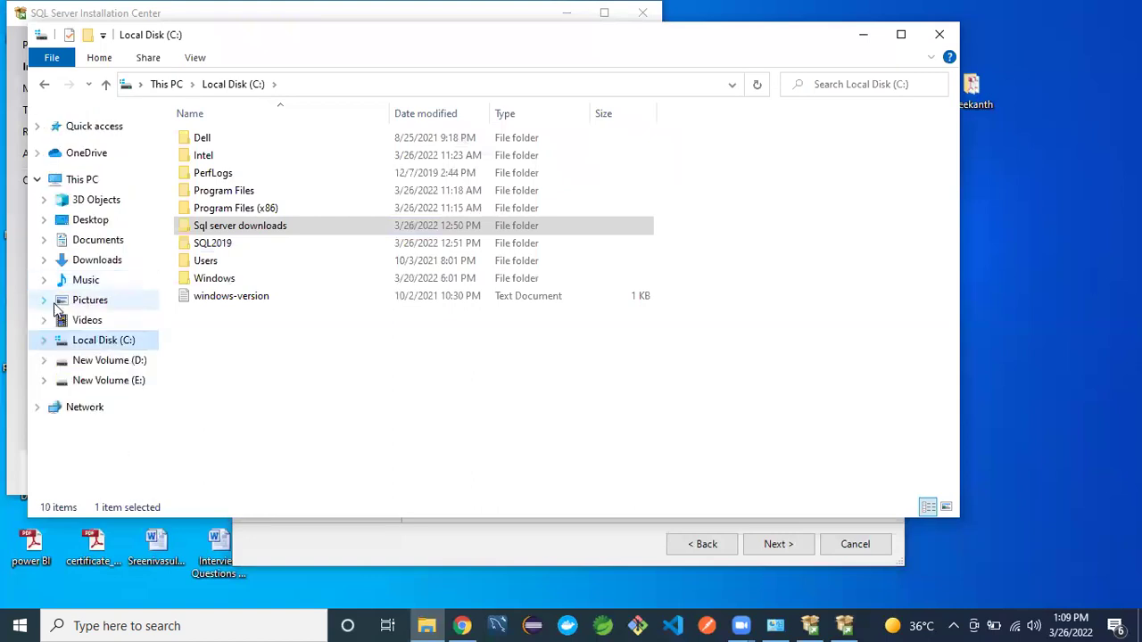
click(116, 361)
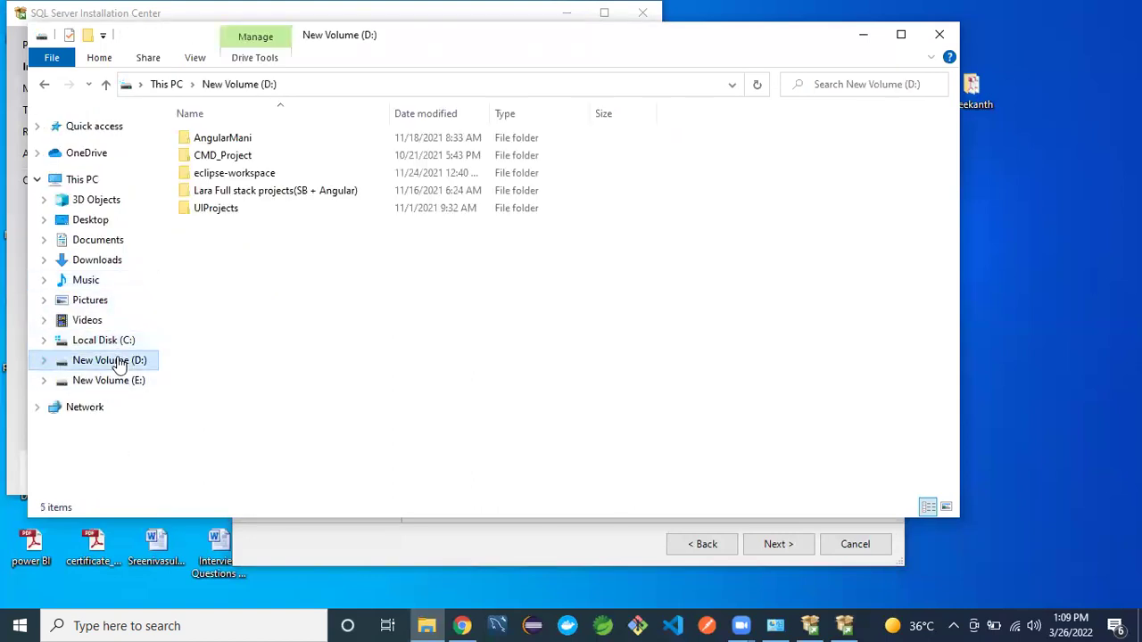
right_click(242, 282)
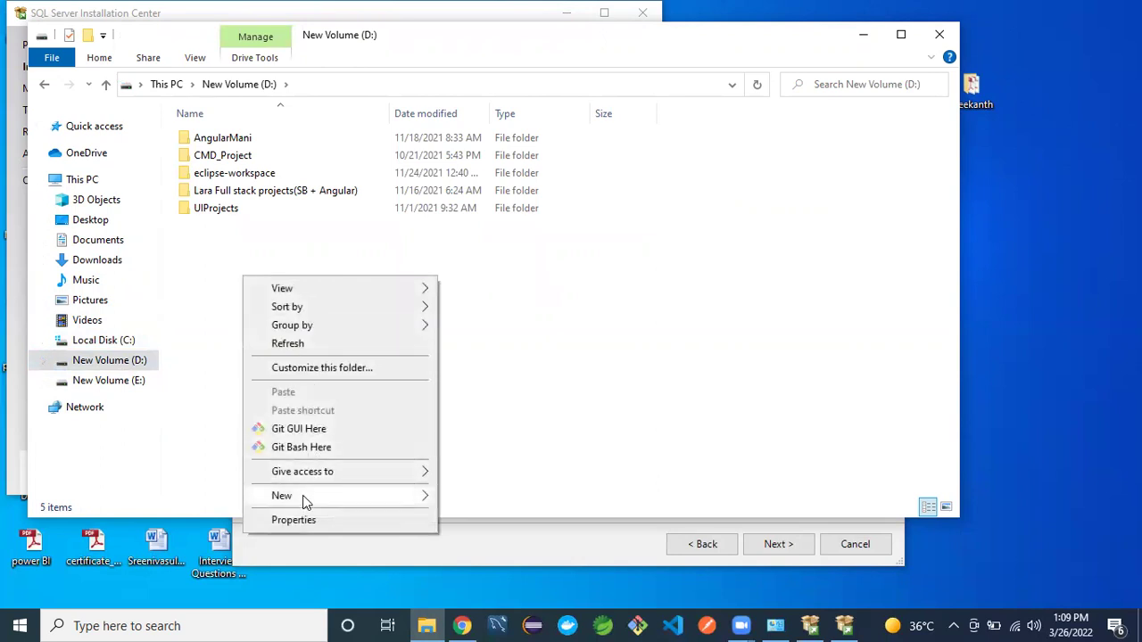
mouse_move(318, 495)
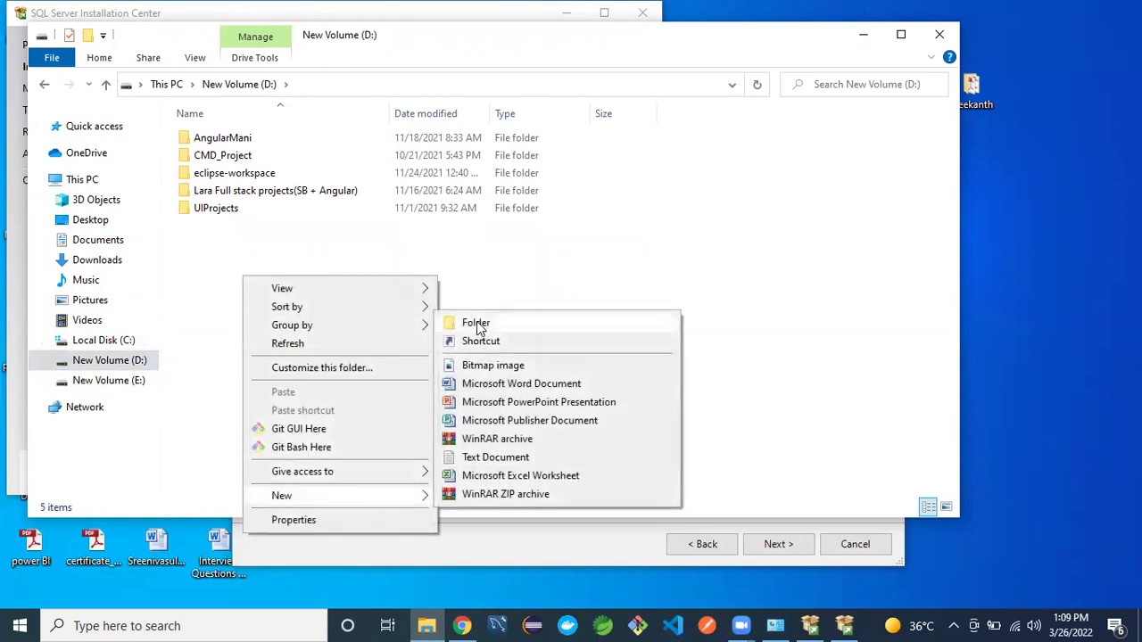
click(476, 322)
text(DATA)
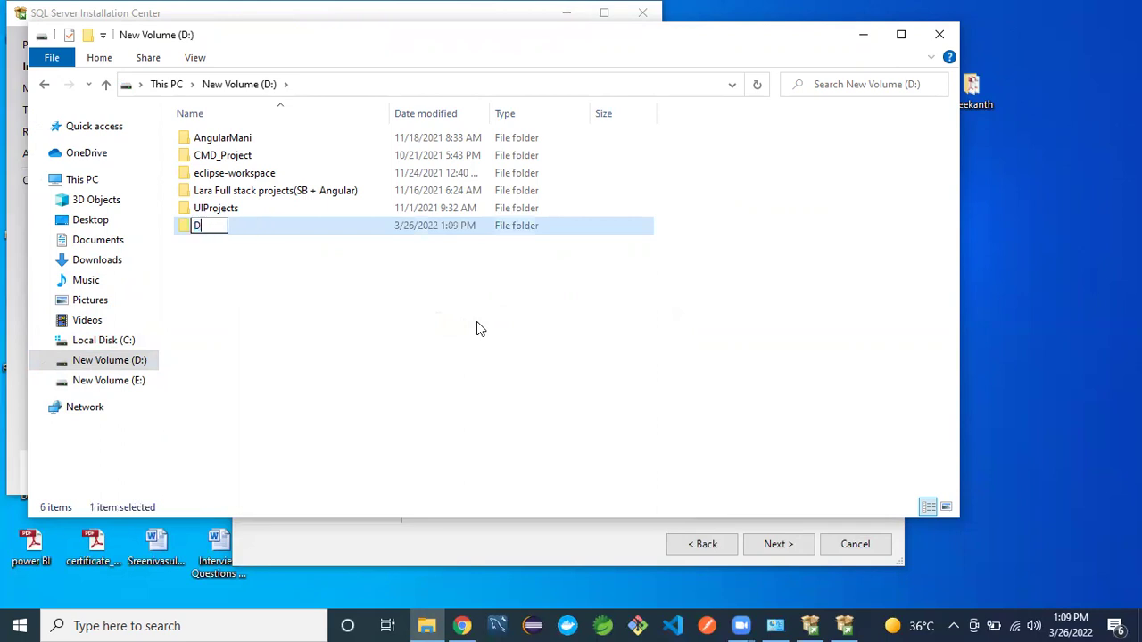
click(311, 273)
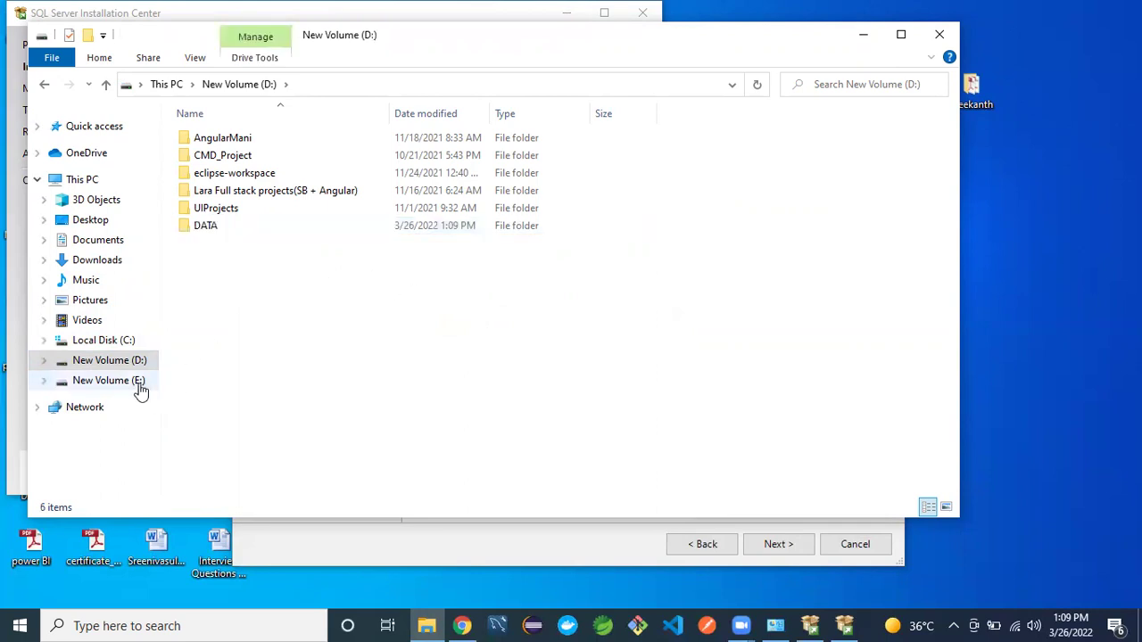
- Create a LOG folder on New Volume (E:) and minimize File Explorer
click(138, 381)
right_click(263, 292)
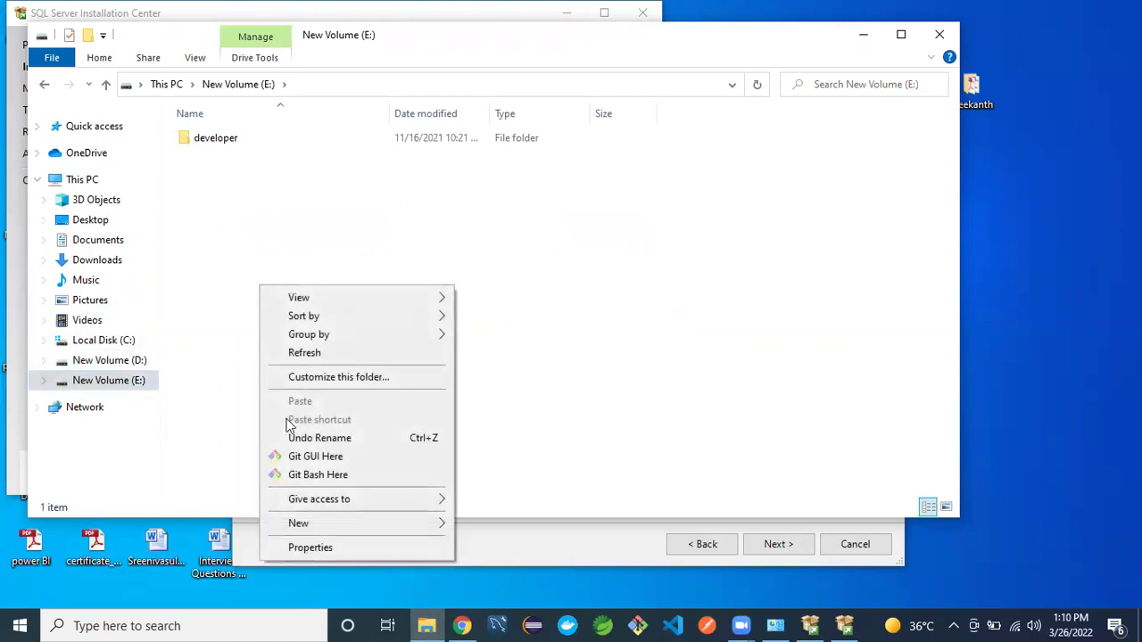
mouse_move(354, 523)
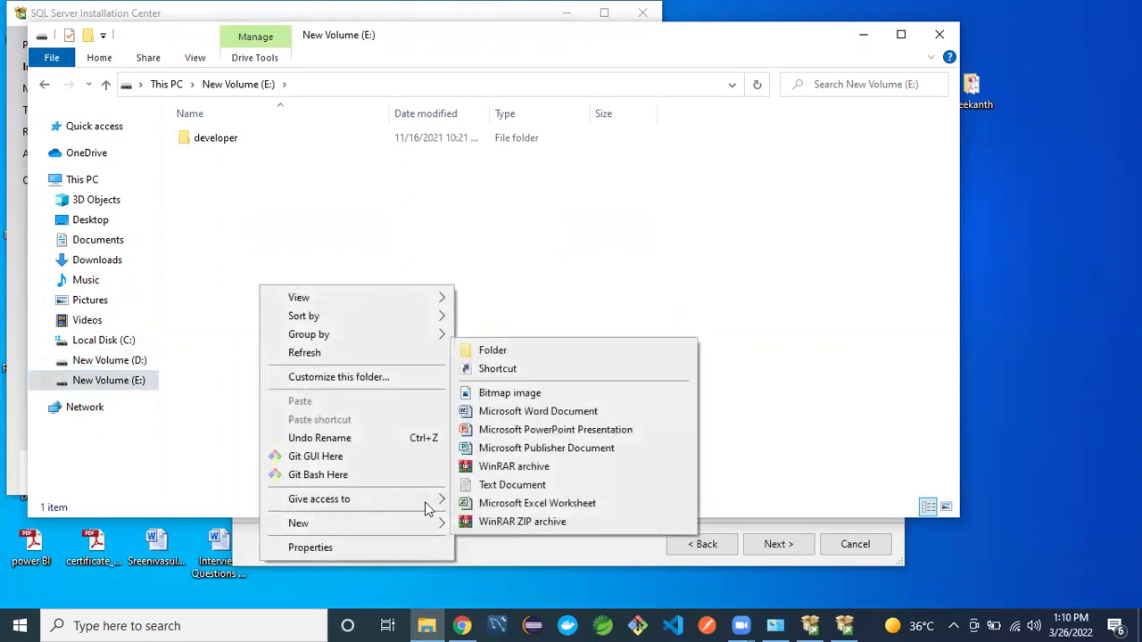
click(496, 351)
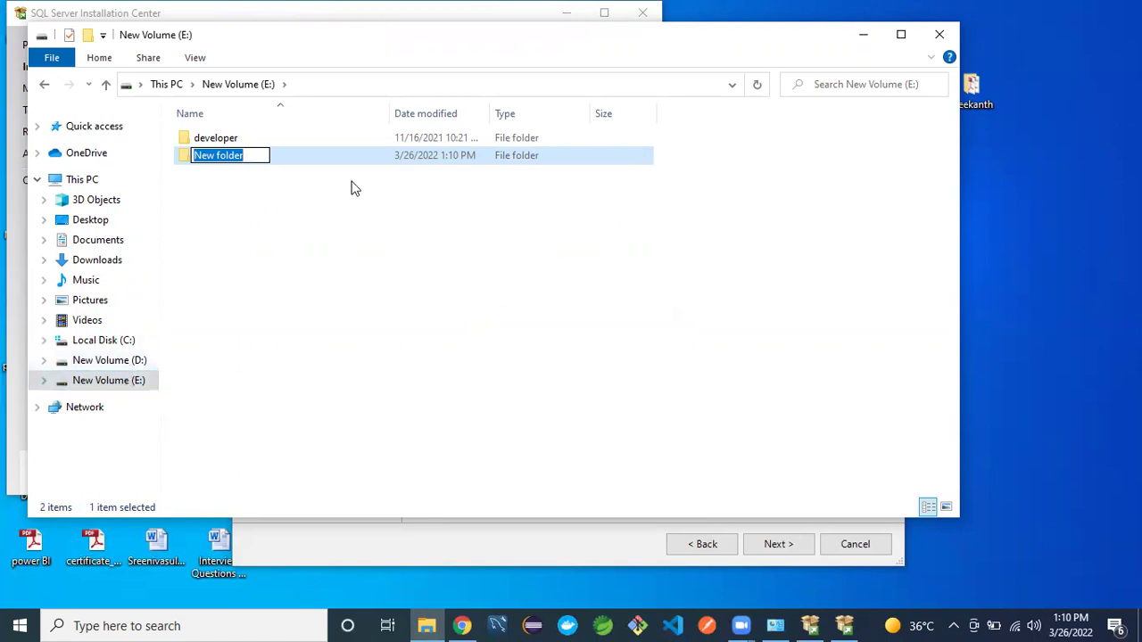
text(LOG)
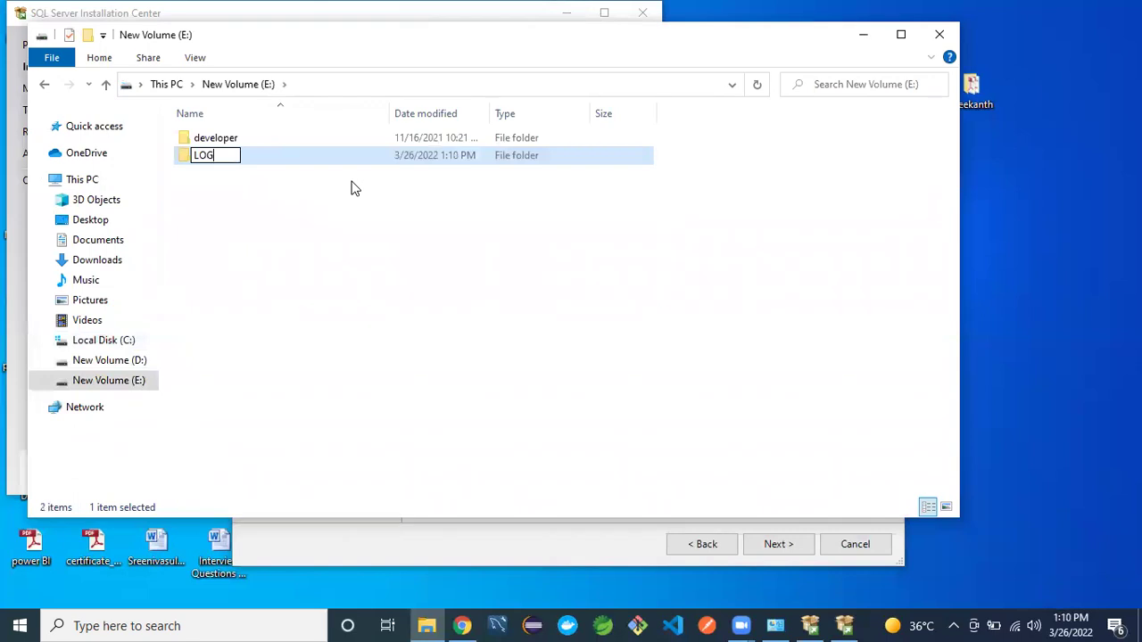
click(296, 234)
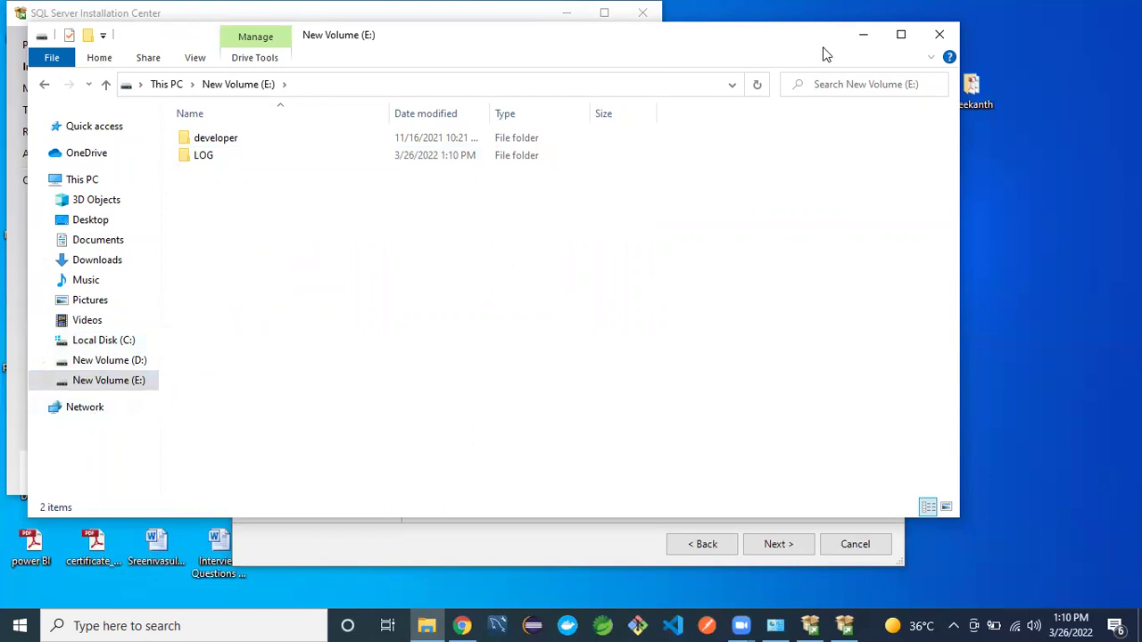
click(858, 41)
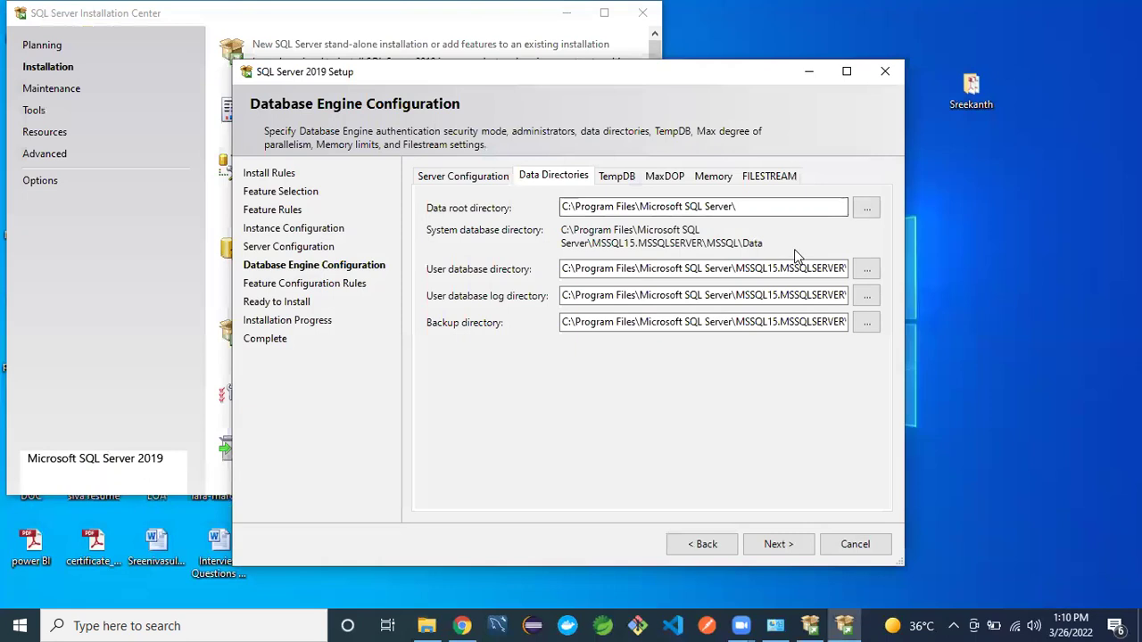
- Set the user database directory to D:\DATA
click(867, 271)
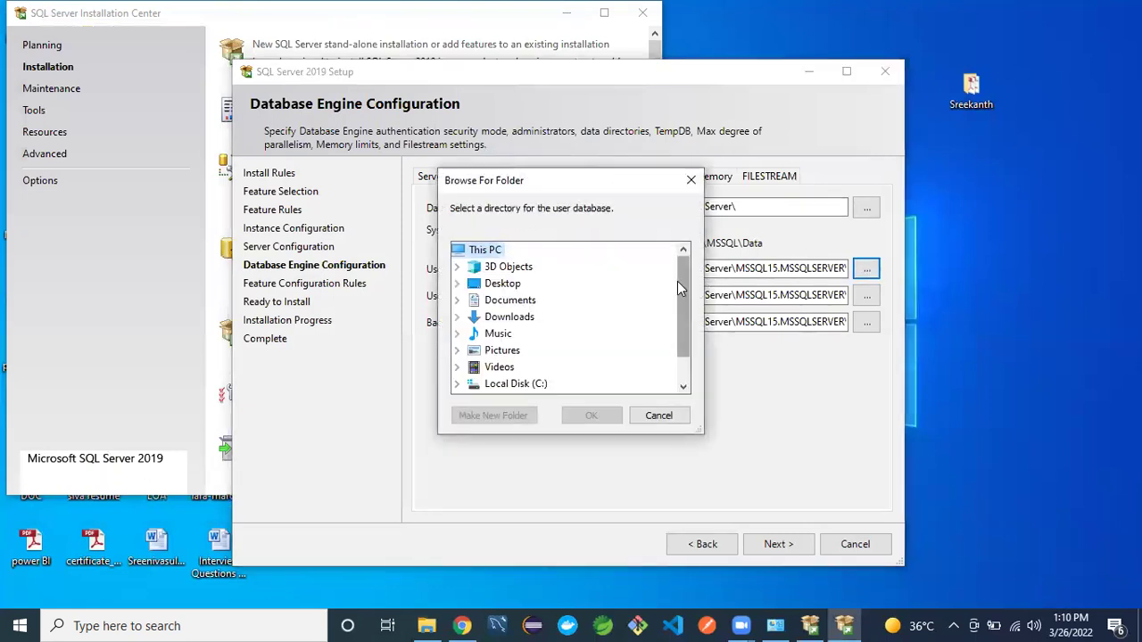
scroll(677, 281, down, 1)
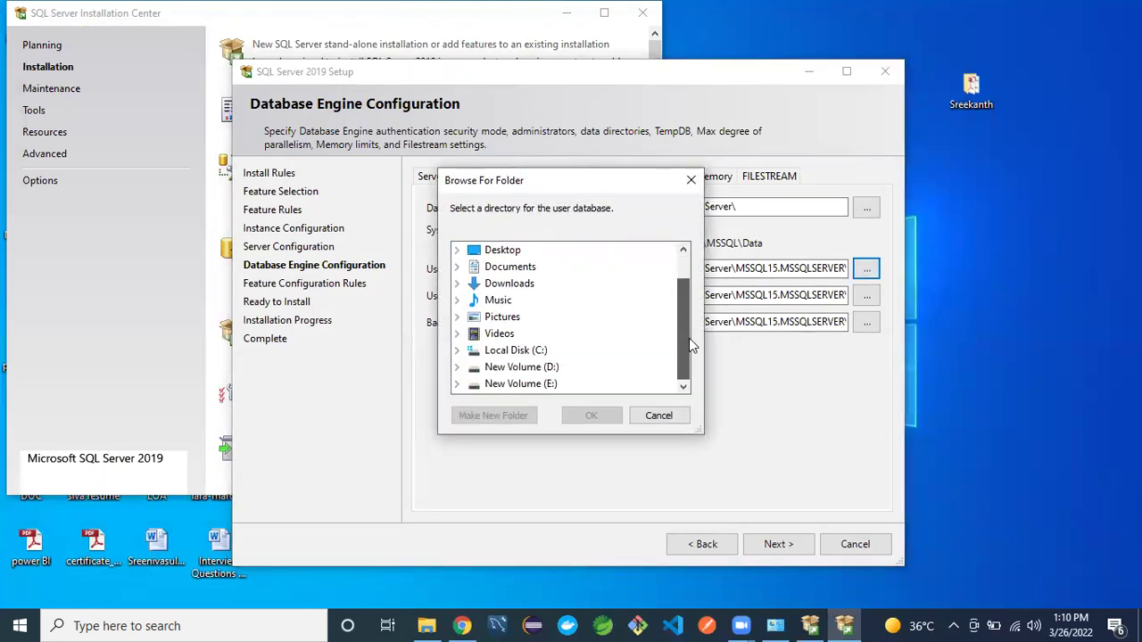
double_click(493, 370)
click(513, 337)
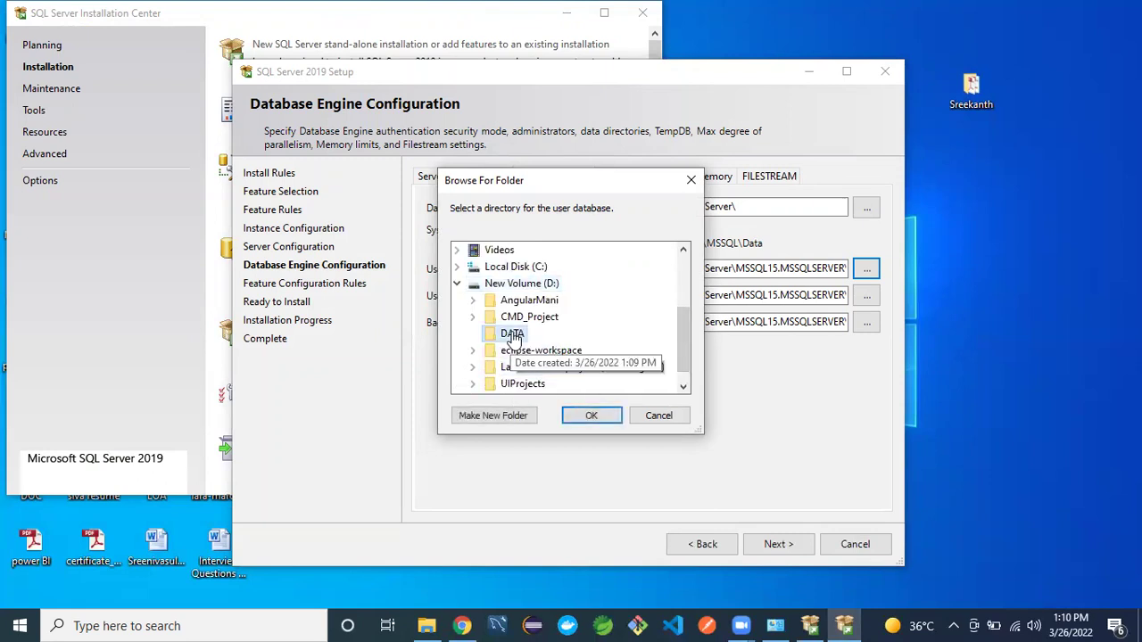
click(591, 416)
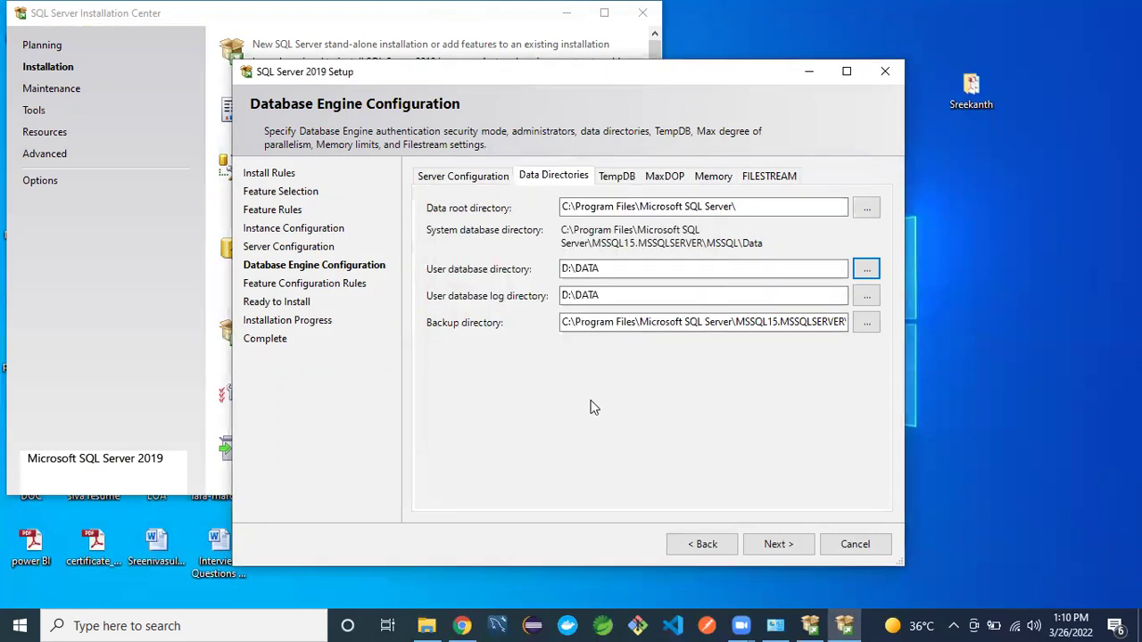
- Set the user database log directory to E:\LOG
click(868, 297)
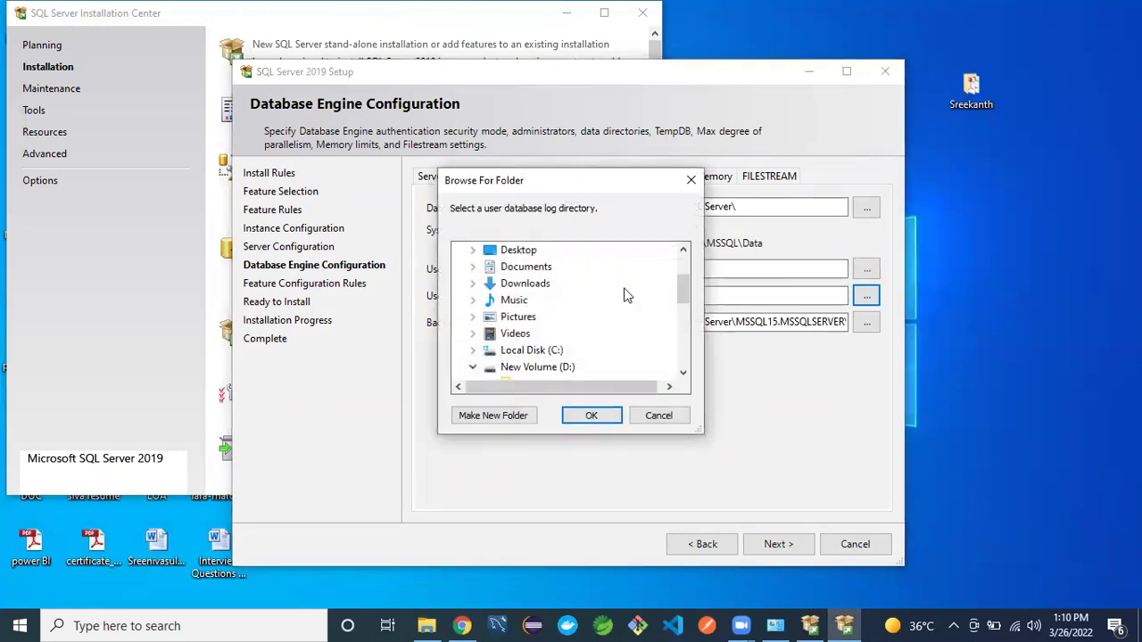
scroll(687, 366, down, 5)
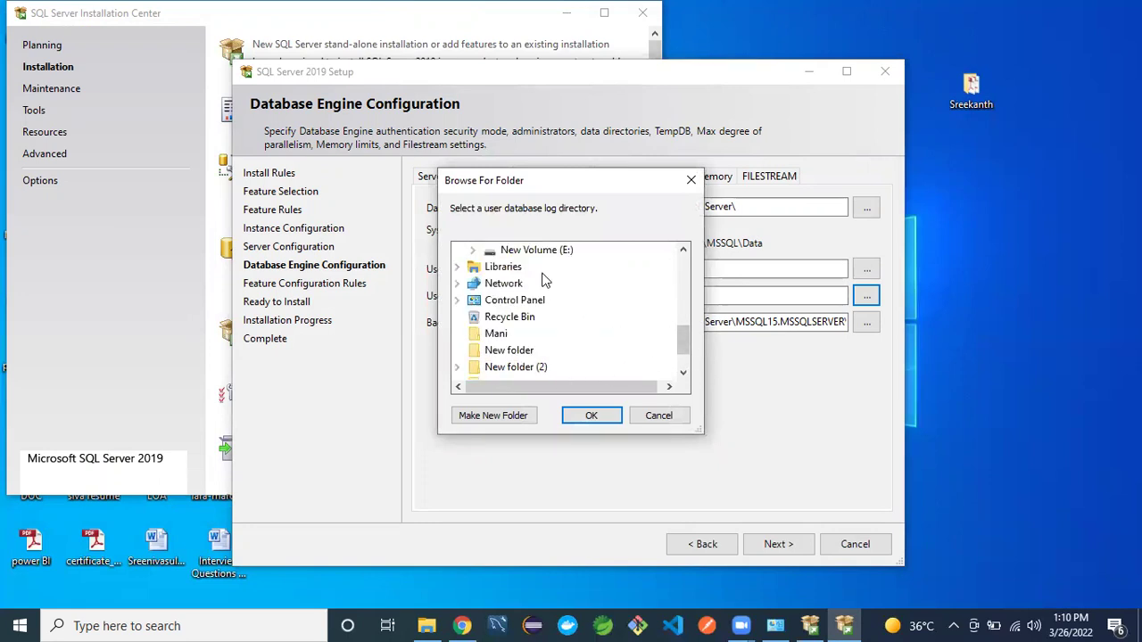
click(532, 252)
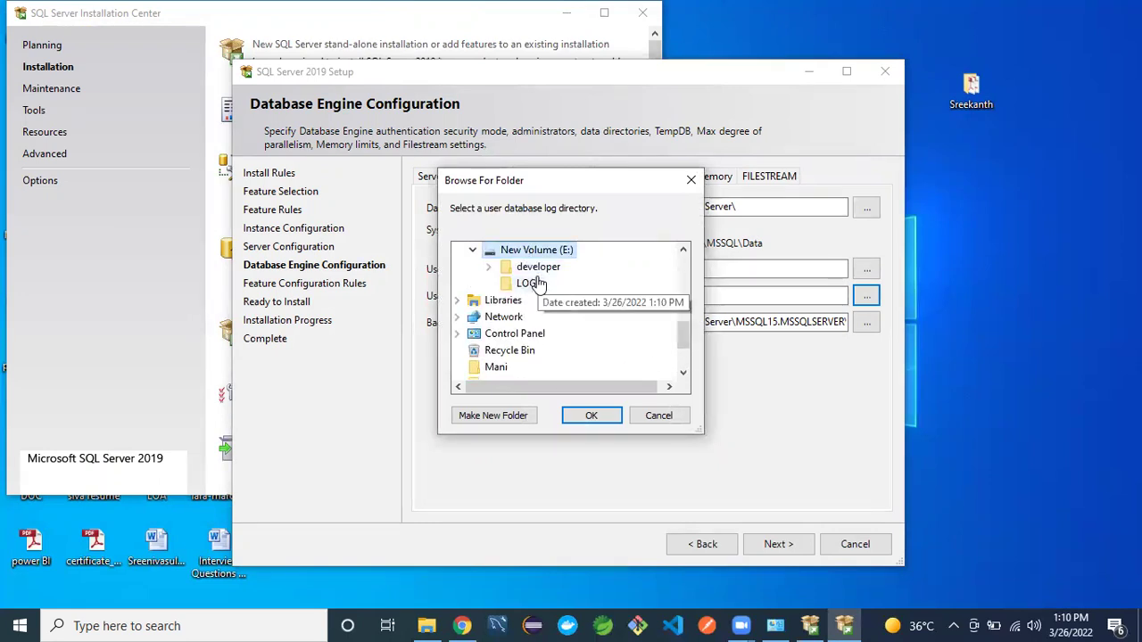
click(532, 283)
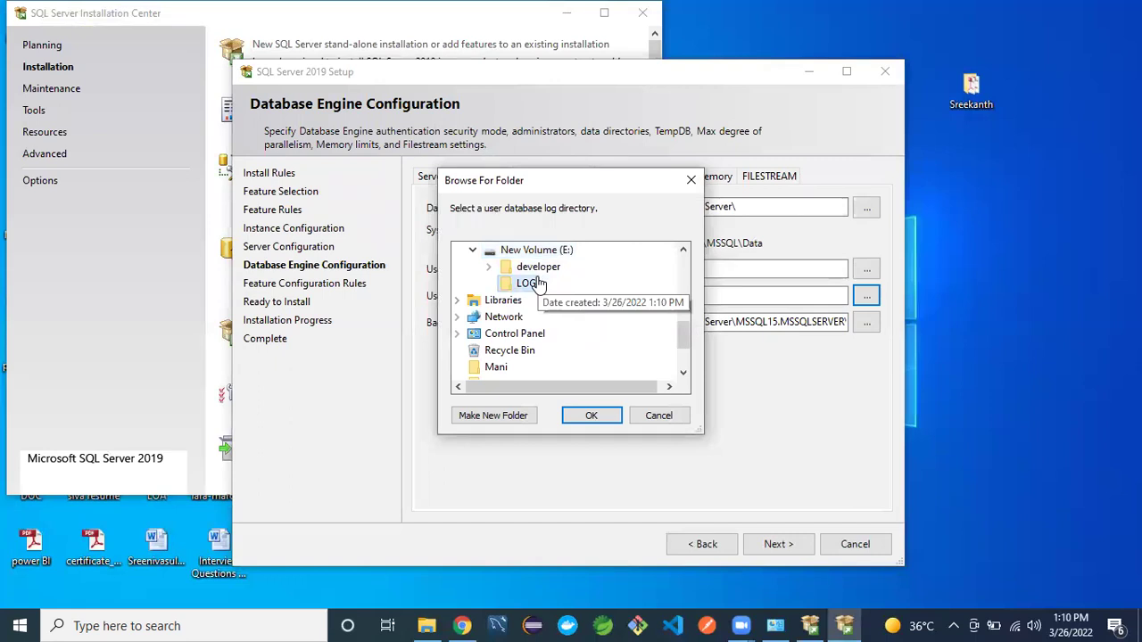
click(576, 415)
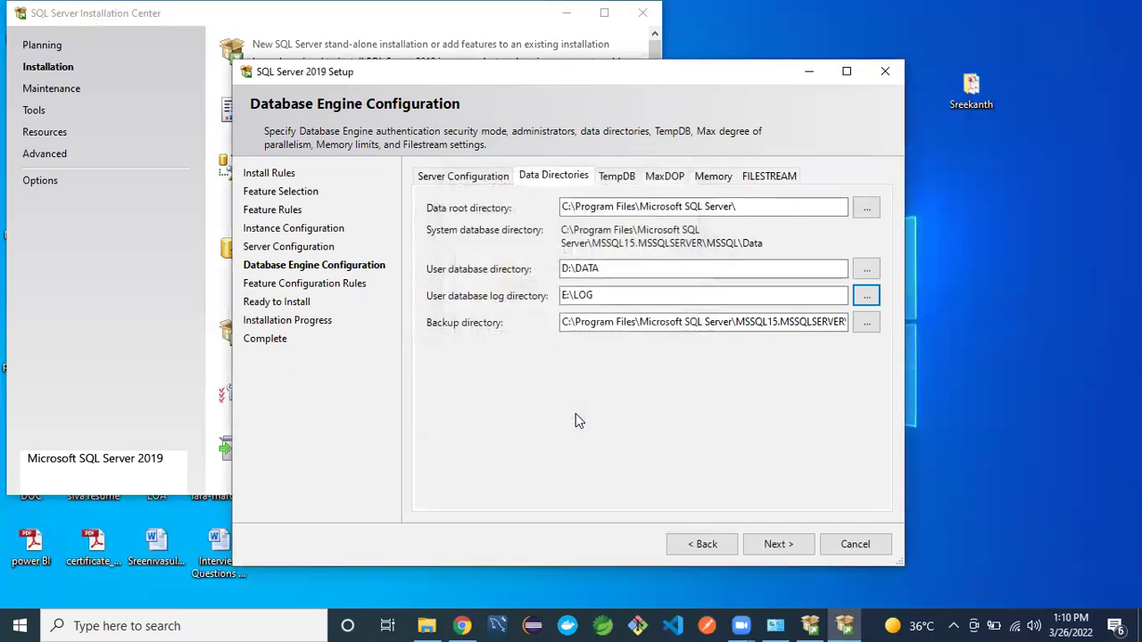
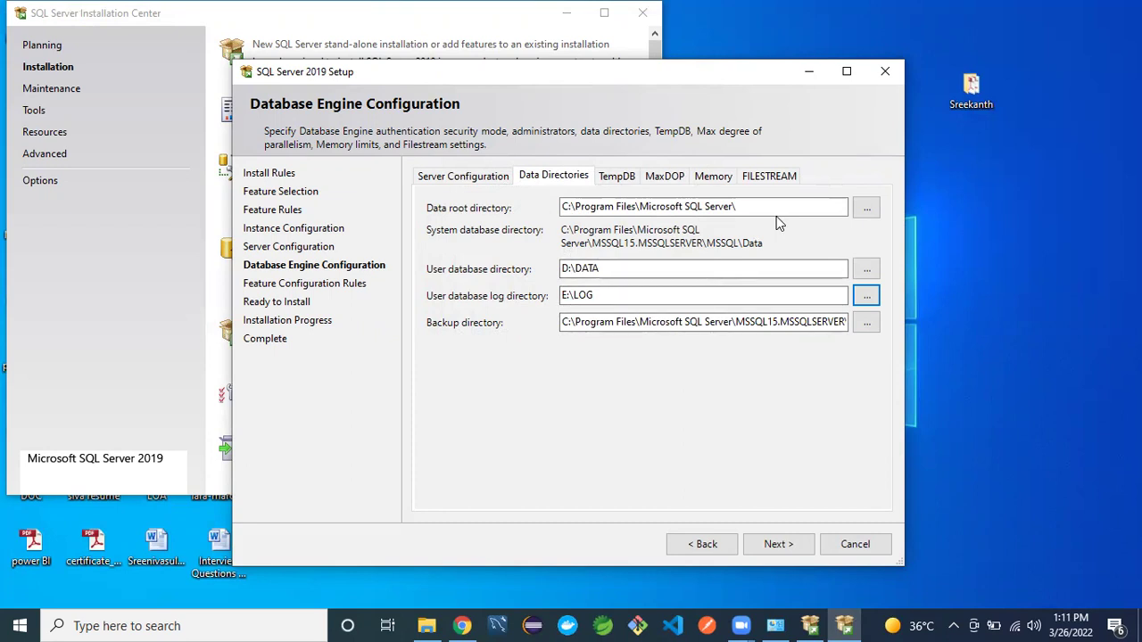
- Show the TempDB file settings in Database Engine Configuration, then return to drive E: in File Explorer
click(612, 178)
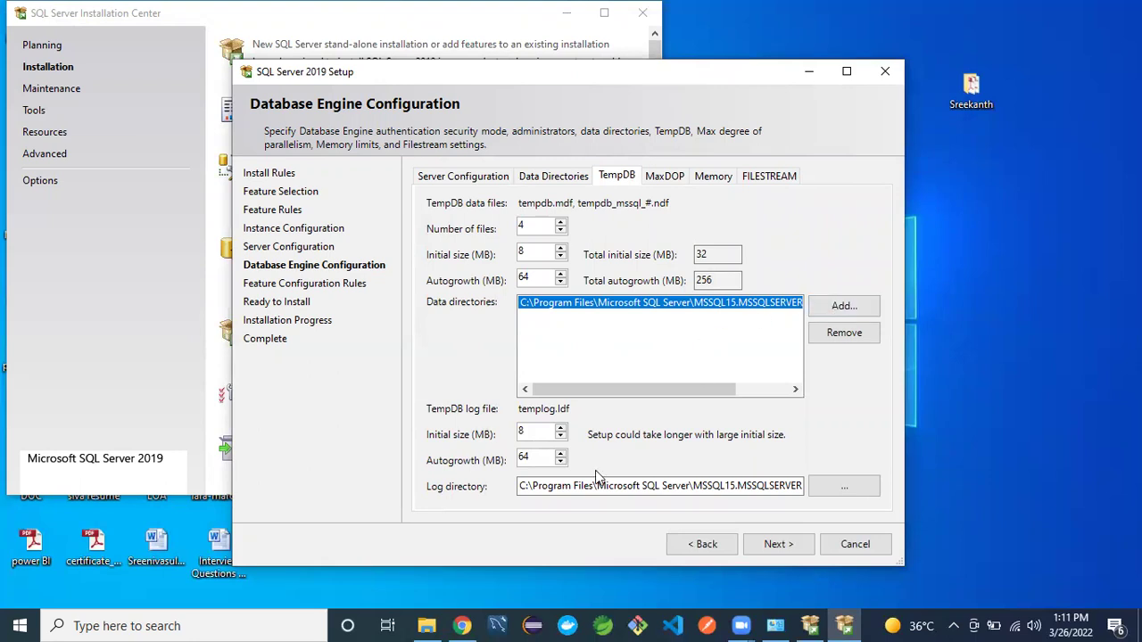
click(431, 623)
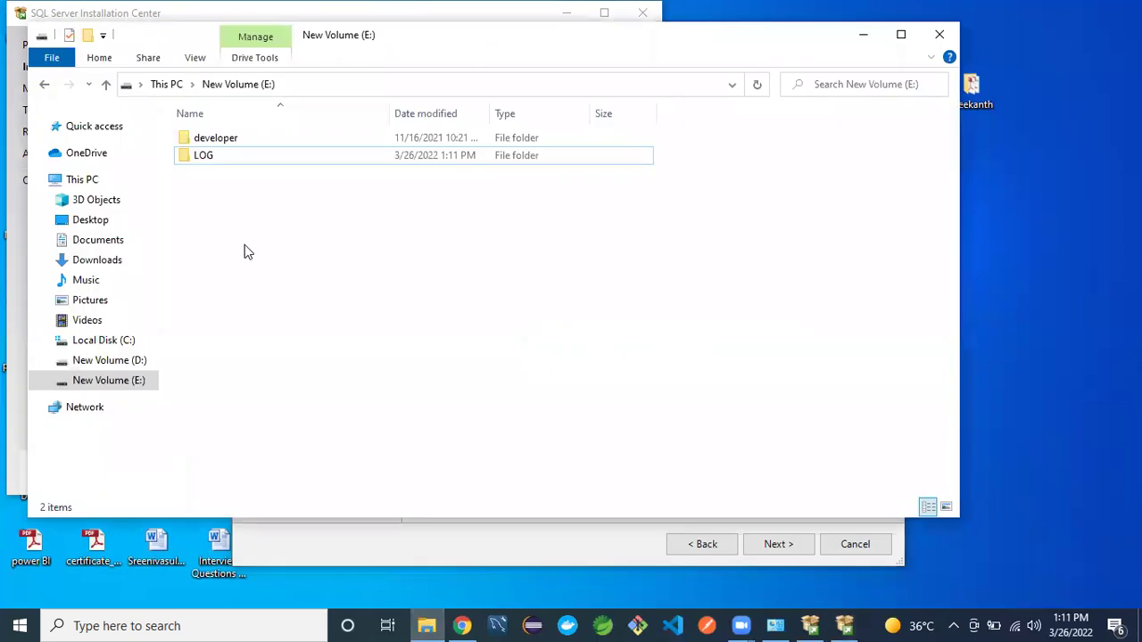
- Create a new folder named TEMP on New Volume (E:)
right_click(245, 247)
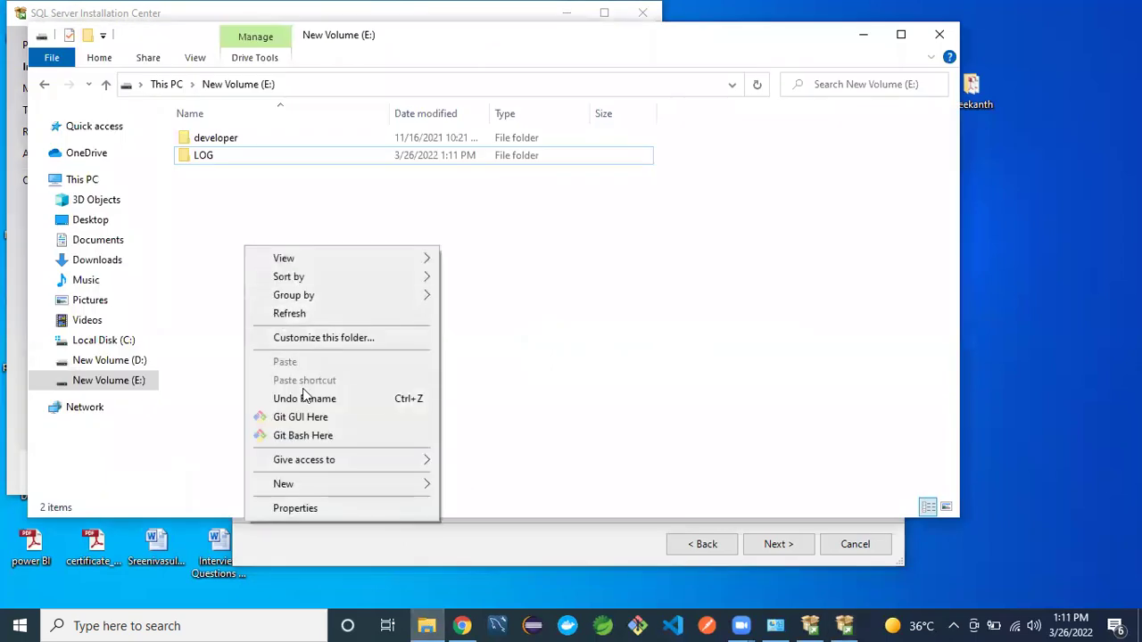
mouse_move(304, 483)
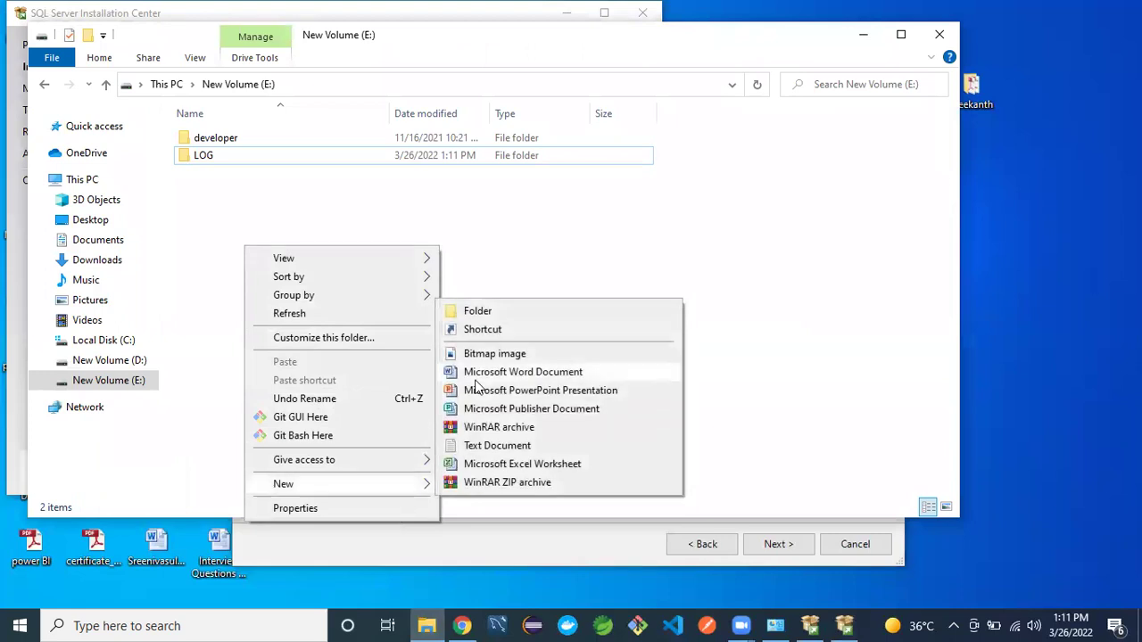
click(473, 311)
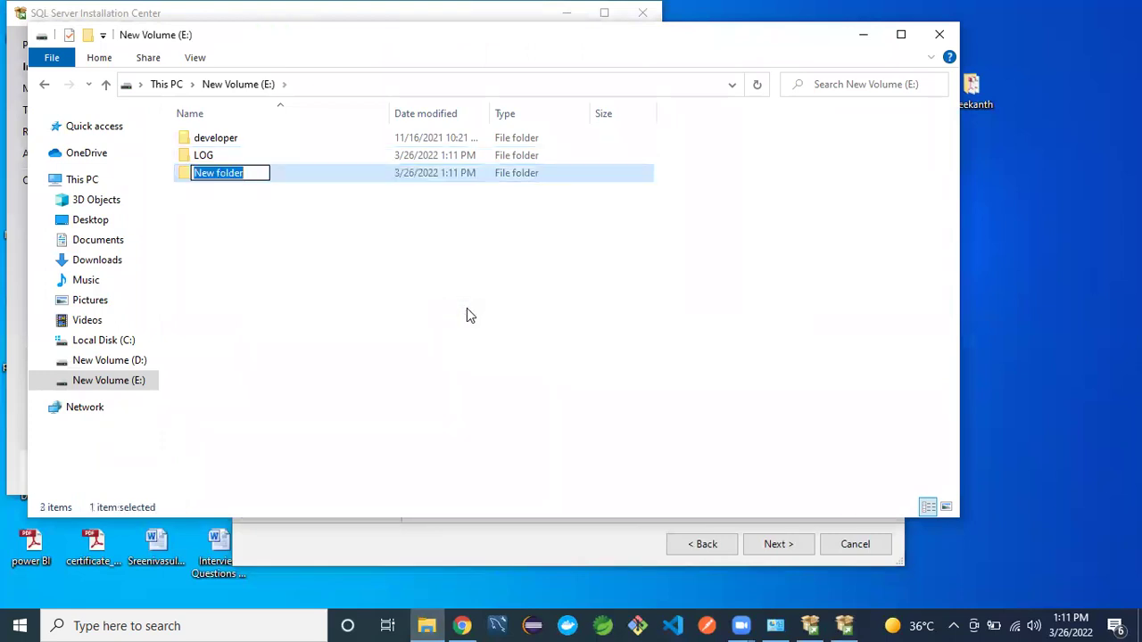
text(TEMP)
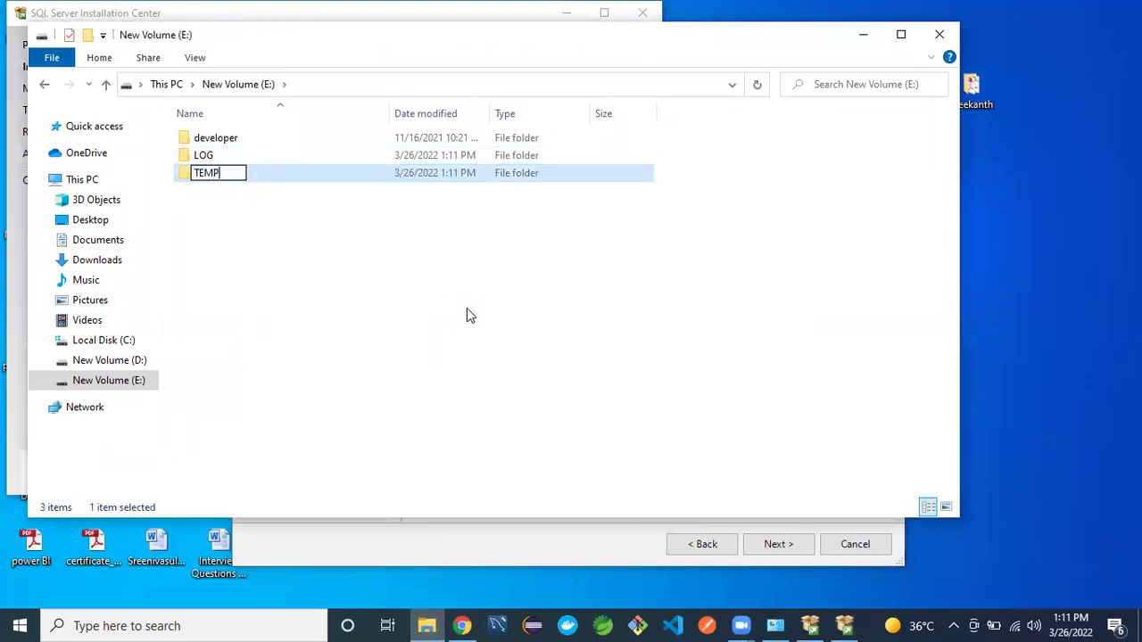
click(334, 279)
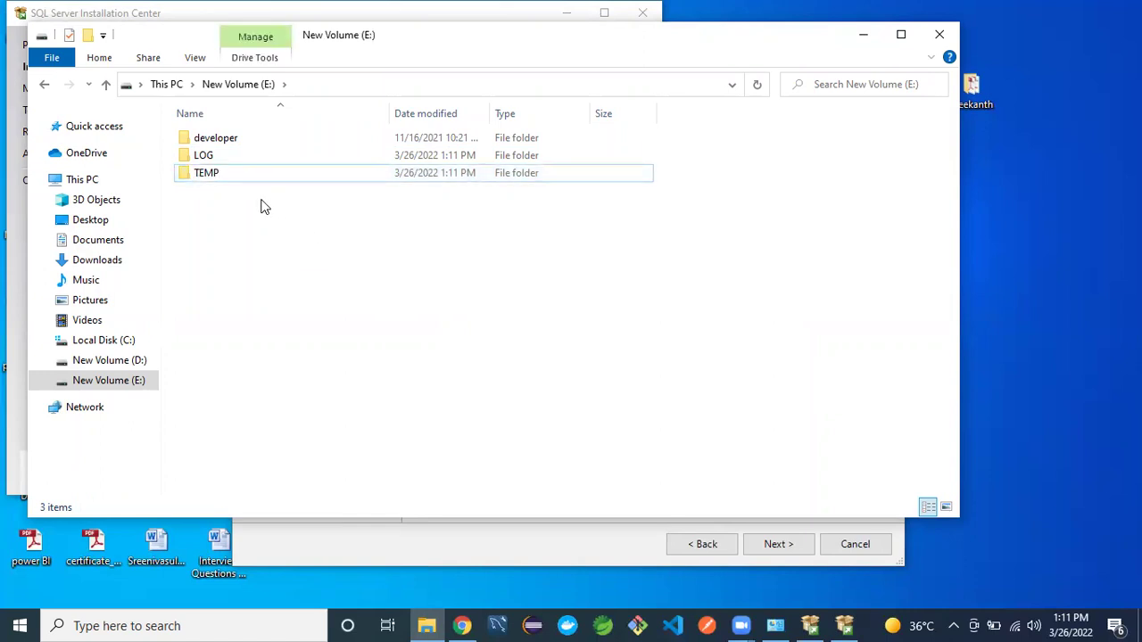
- Rename the TEMP folder to TEMPDB
right_click(224, 172)
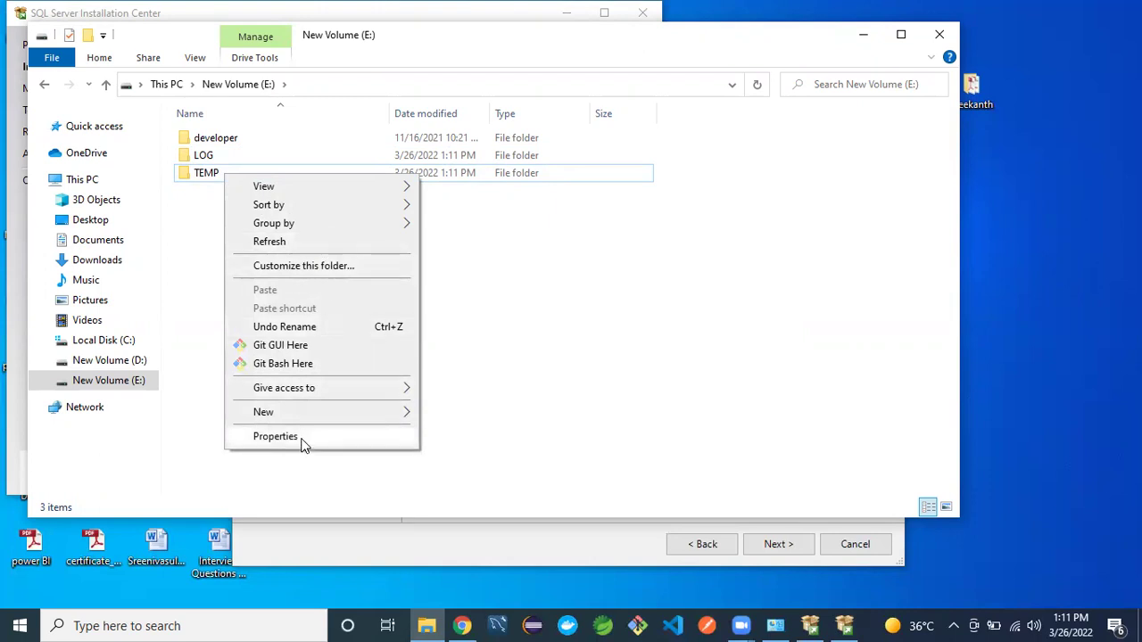
click(537, 245)
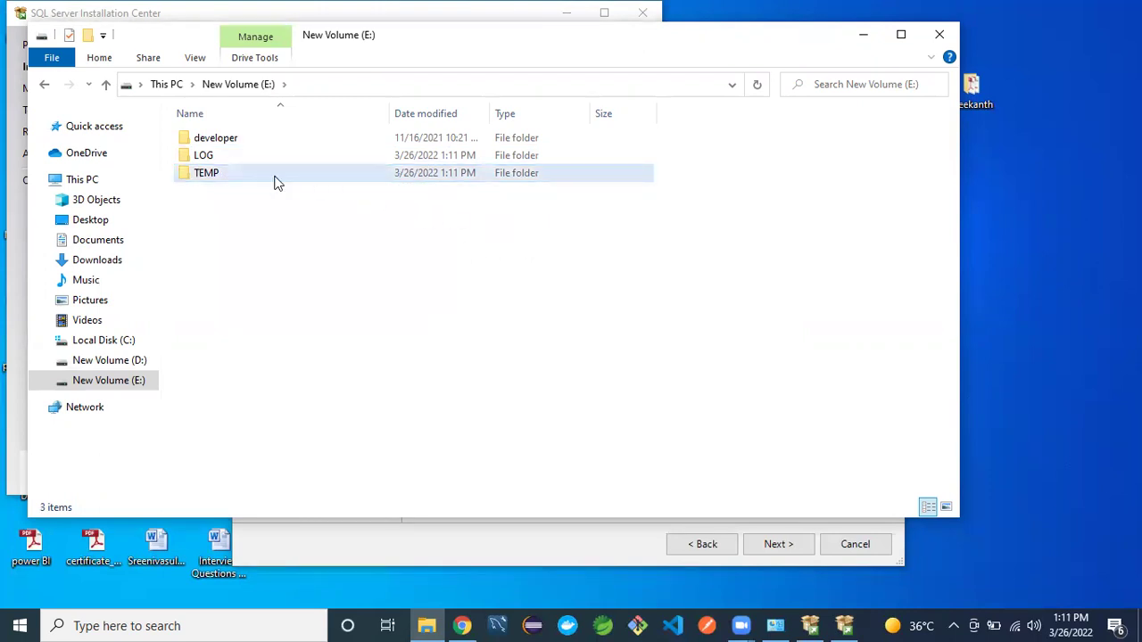
right_click(275, 180)
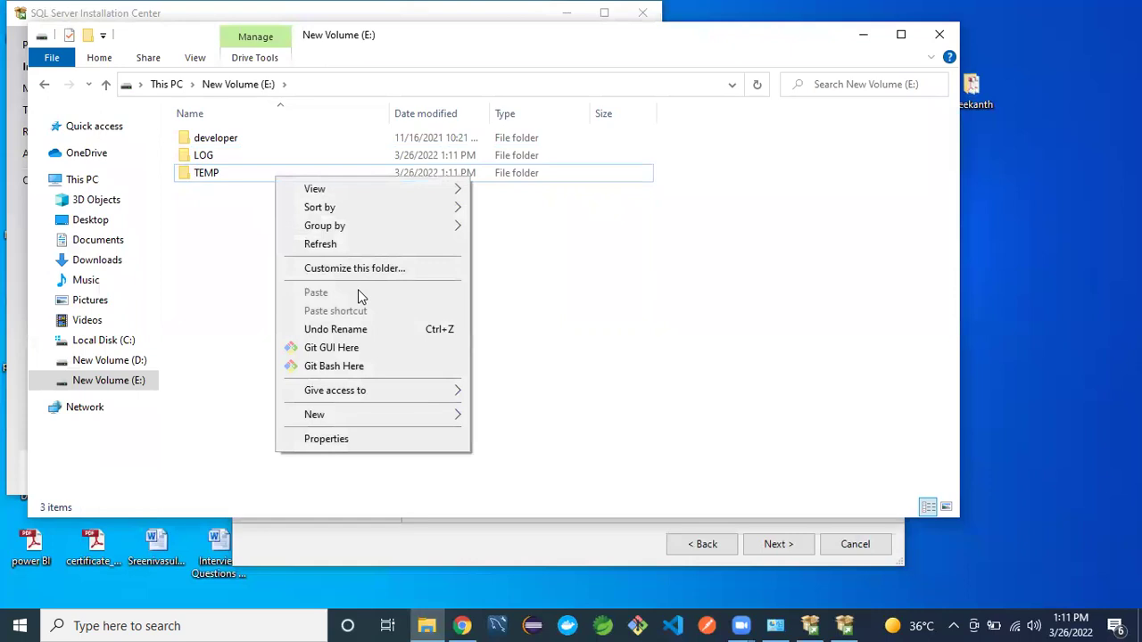
right_click(200, 176)
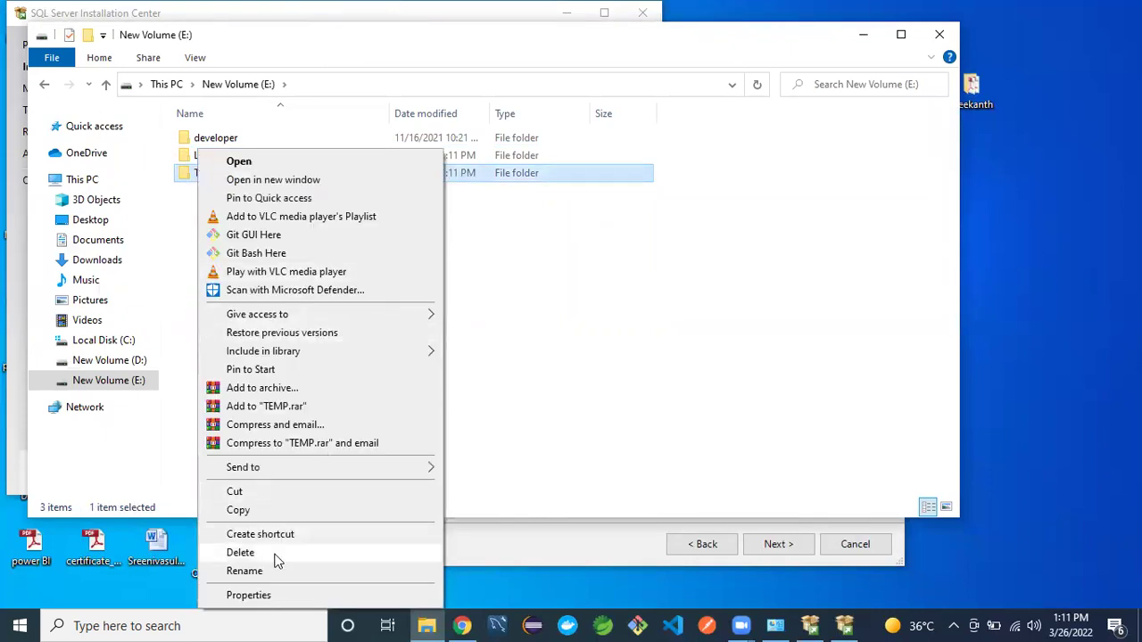
click(245, 572)
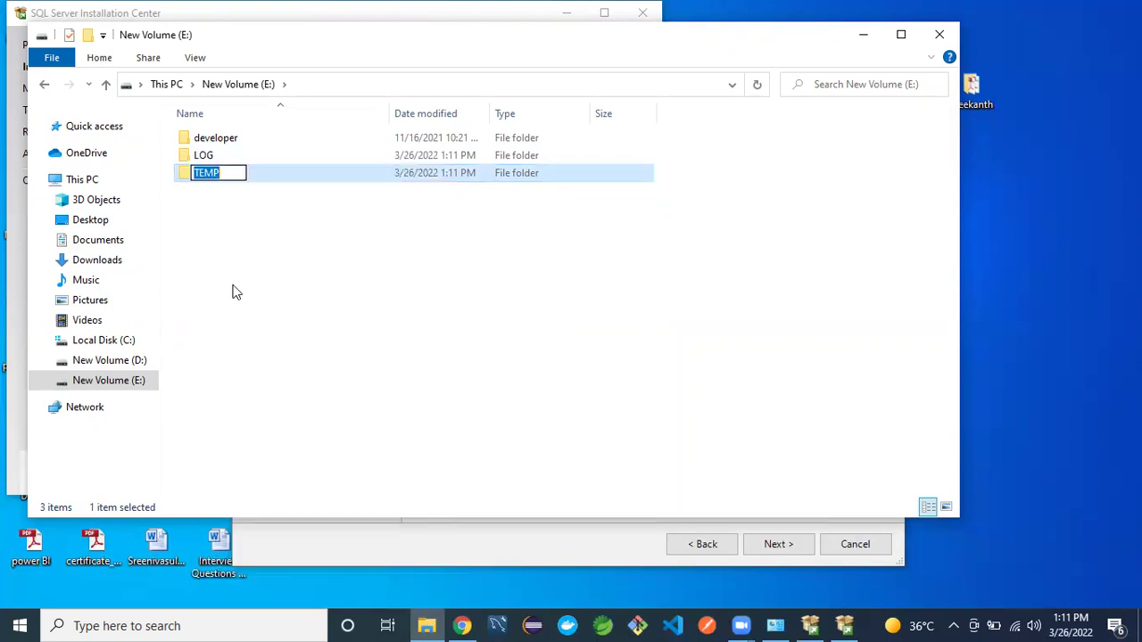
click(225, 171)
text(db)
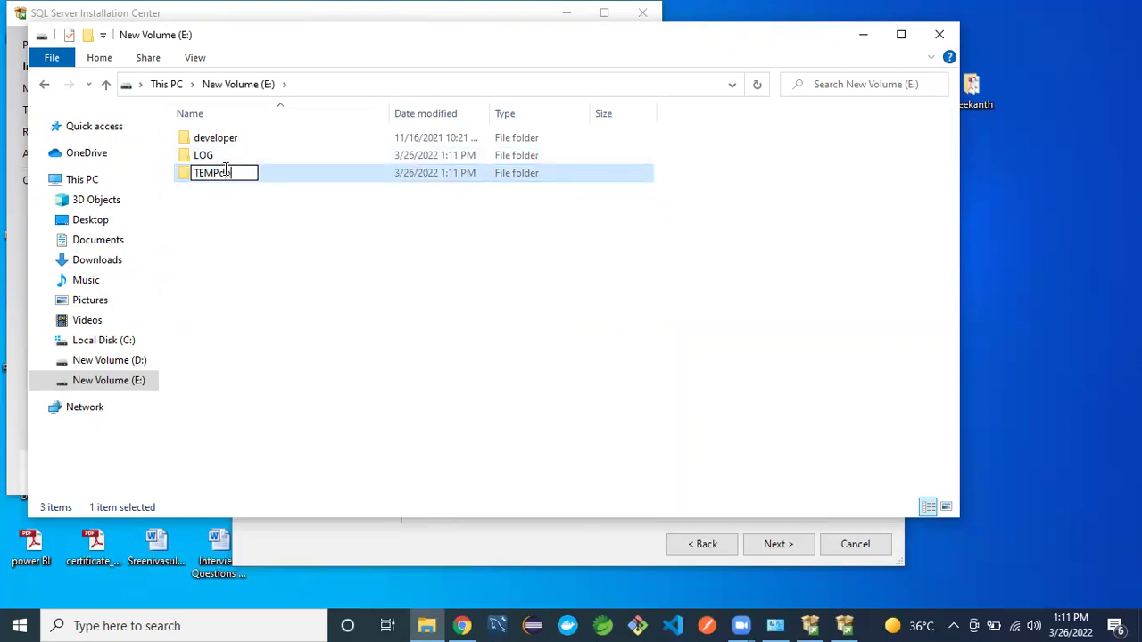
key(BackSpace)
key(BackSpace)
key(BackSpace)
key(BackSpace)
text(DB)
click(251, 230)
click(219, 174)
- Open TEMPDB and create two new folders inside it
double_click(220, 175)
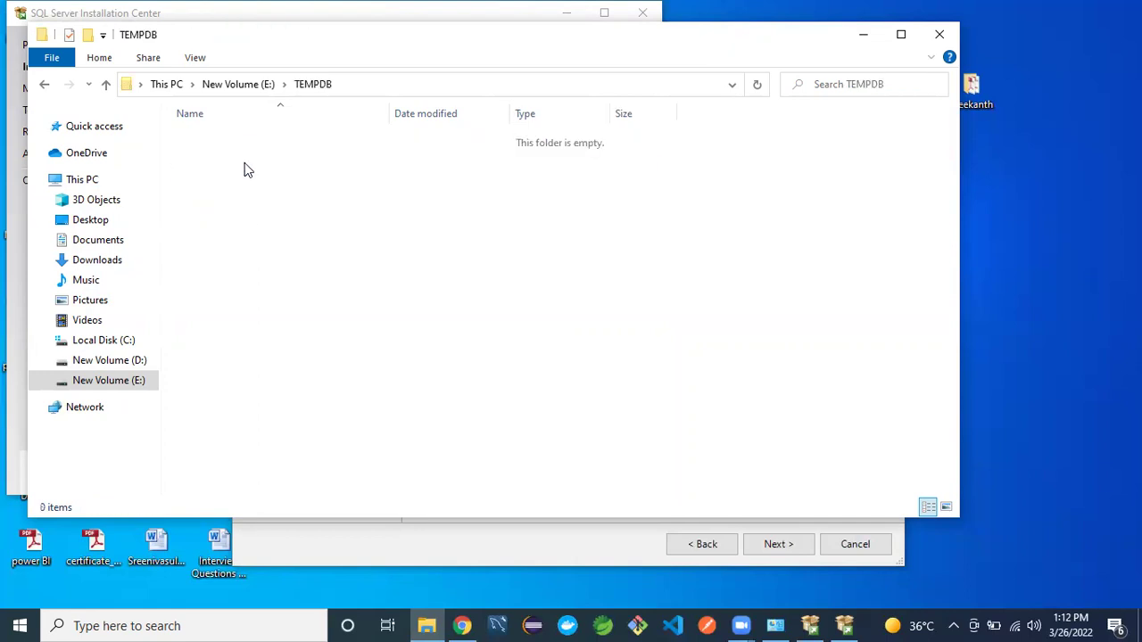
right_click(247, 169)
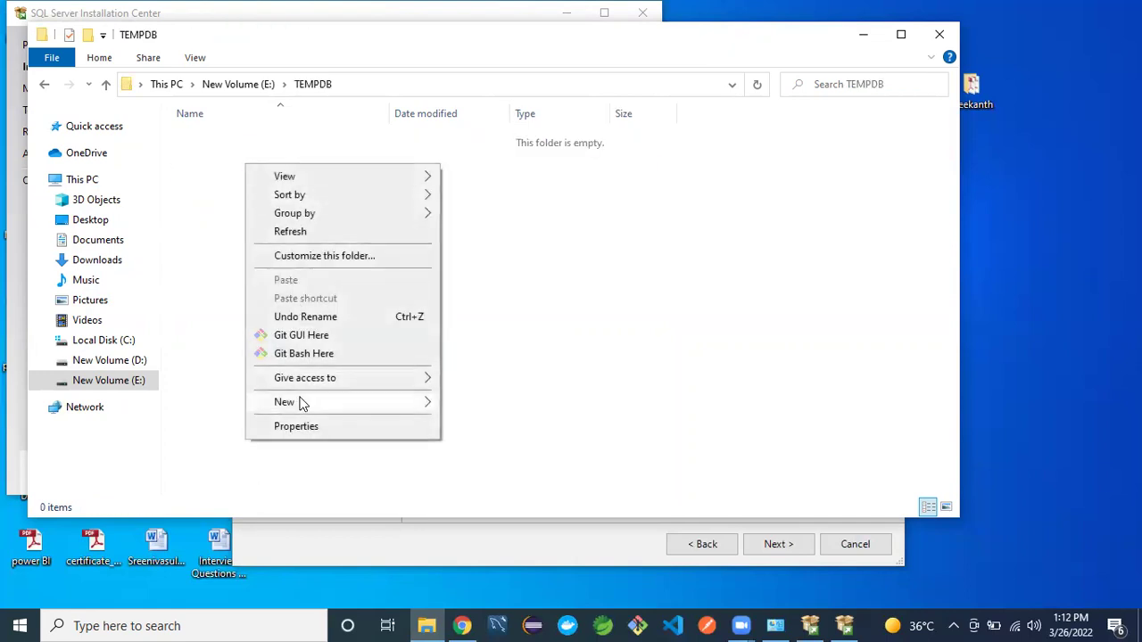
mouse_move(354, 410)
click(479, 403)
right_click(355, 273)
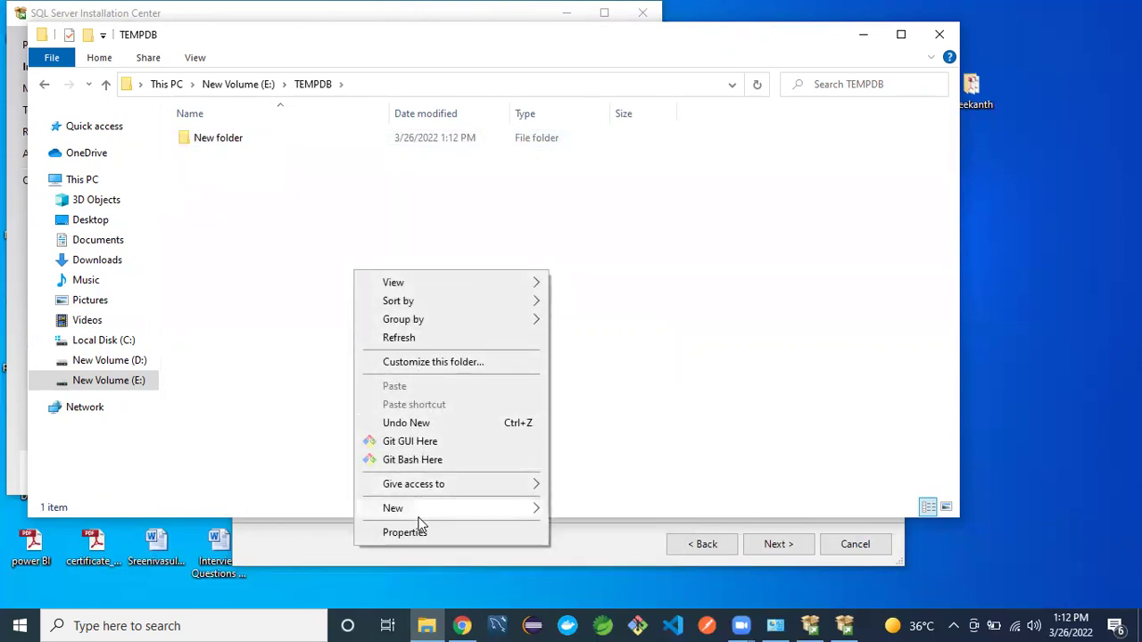
mouse_move(500, 509)
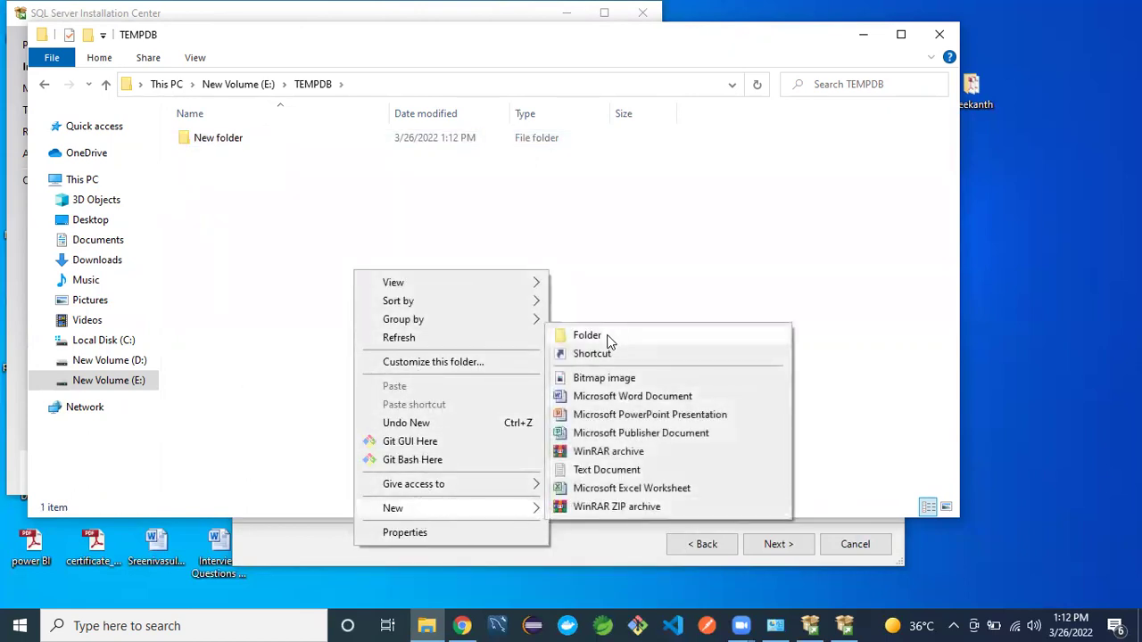
click(589, 335)
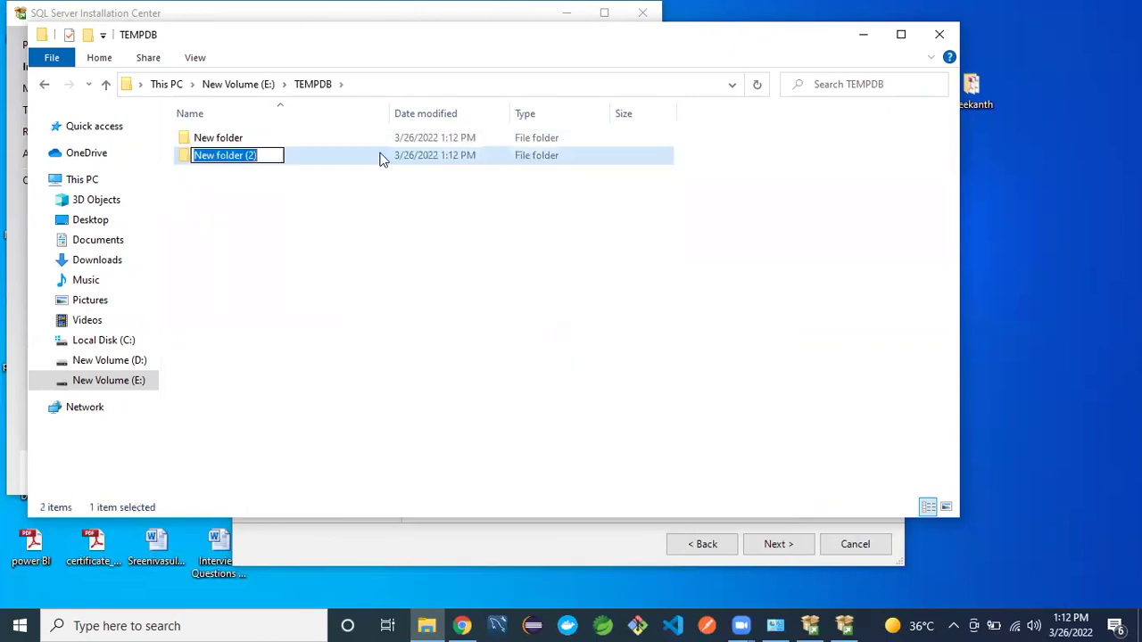
right_click(243, 139)
- Rename the two new folders to DATA and LOG, then minimize File Explorer
click(223, 143)
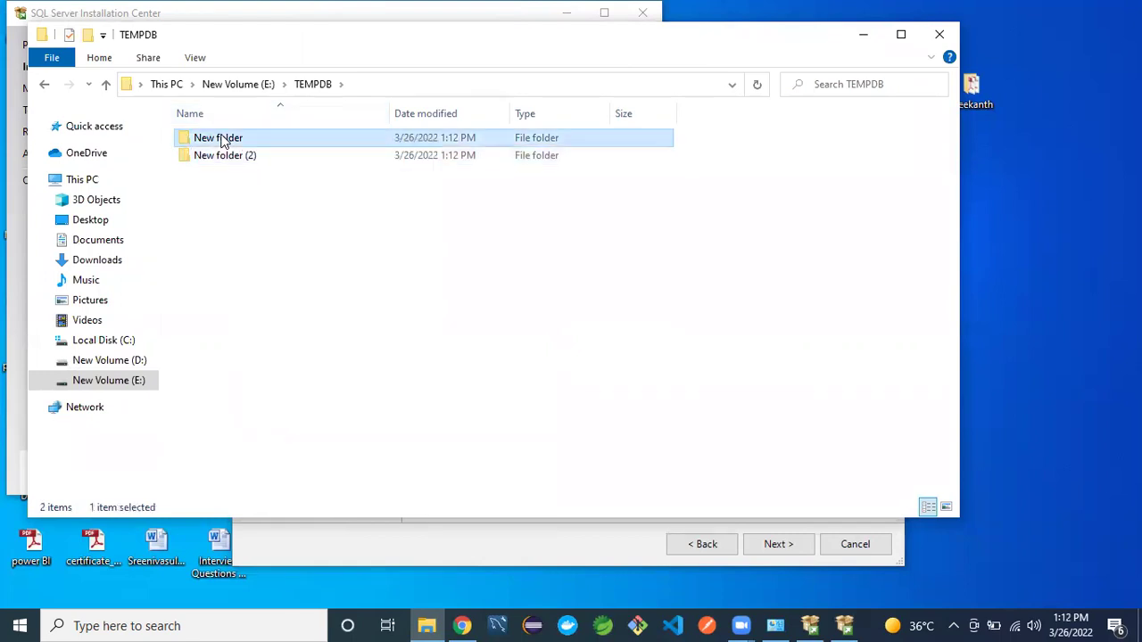
right_click(223, 141)
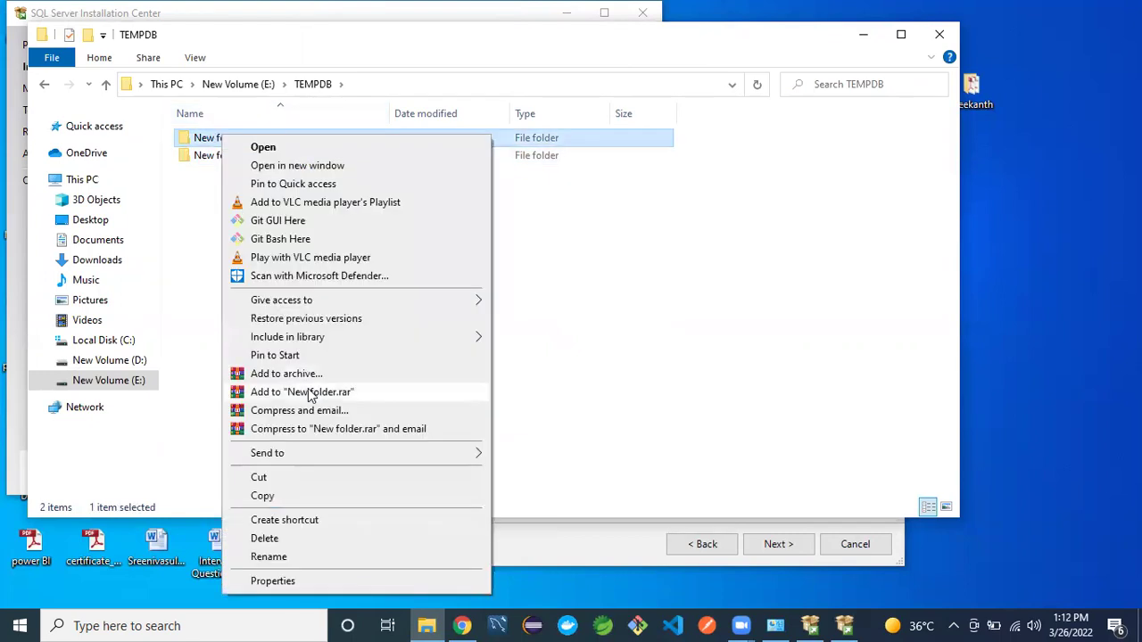
click(269, 557)
text(DATA)
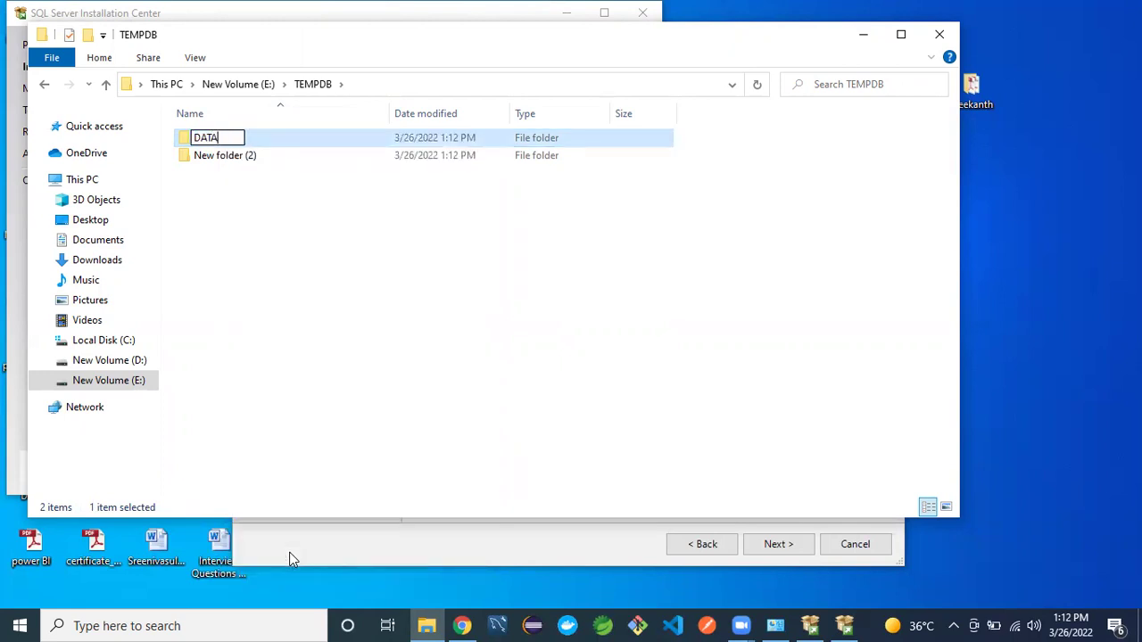
click(258, 362)
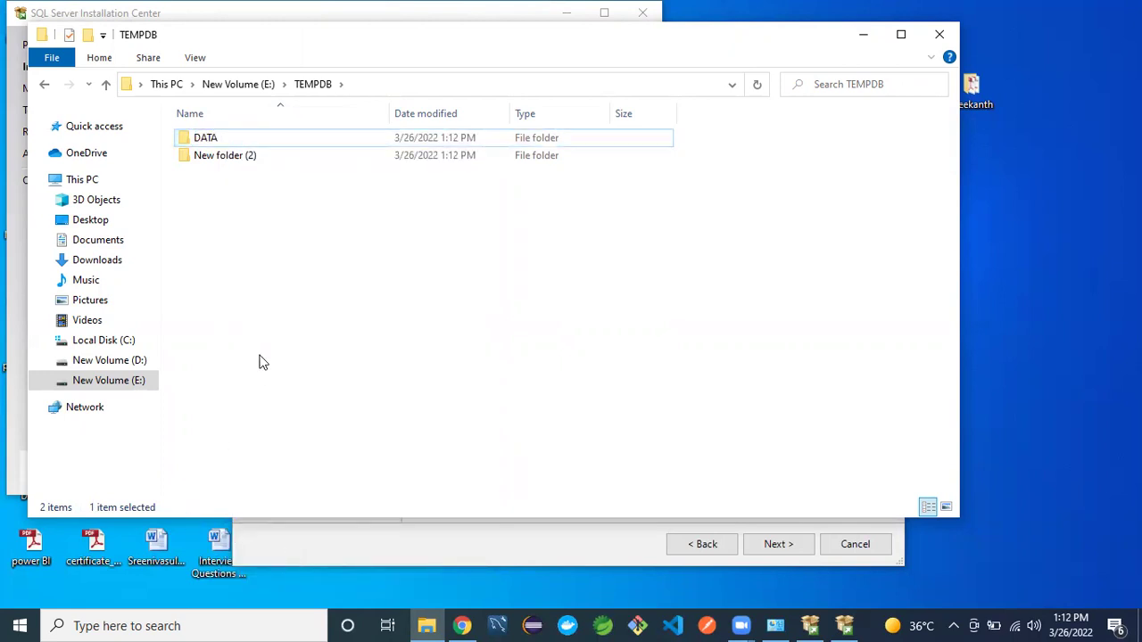
click(232, 163)
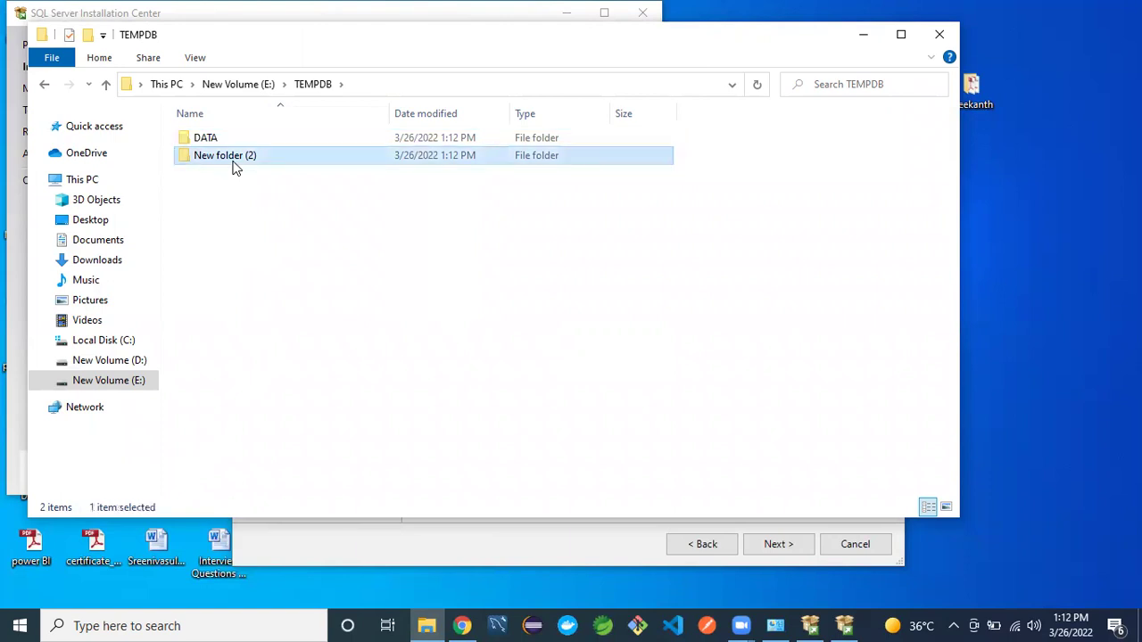
right_click(236, 153)
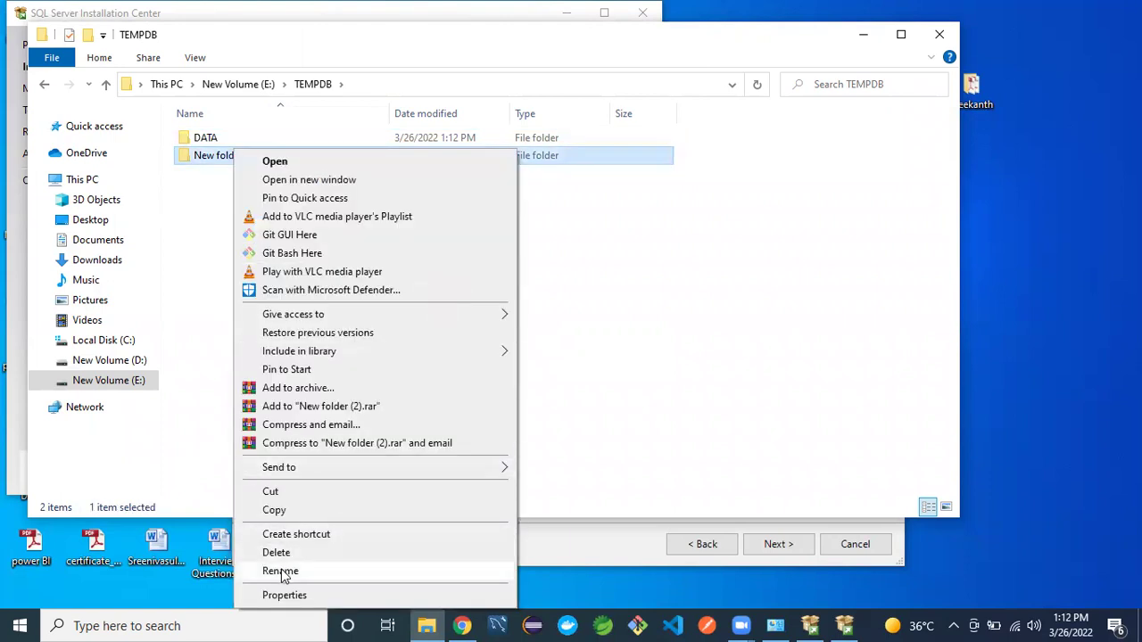
click(281, 571)
text(LOG)
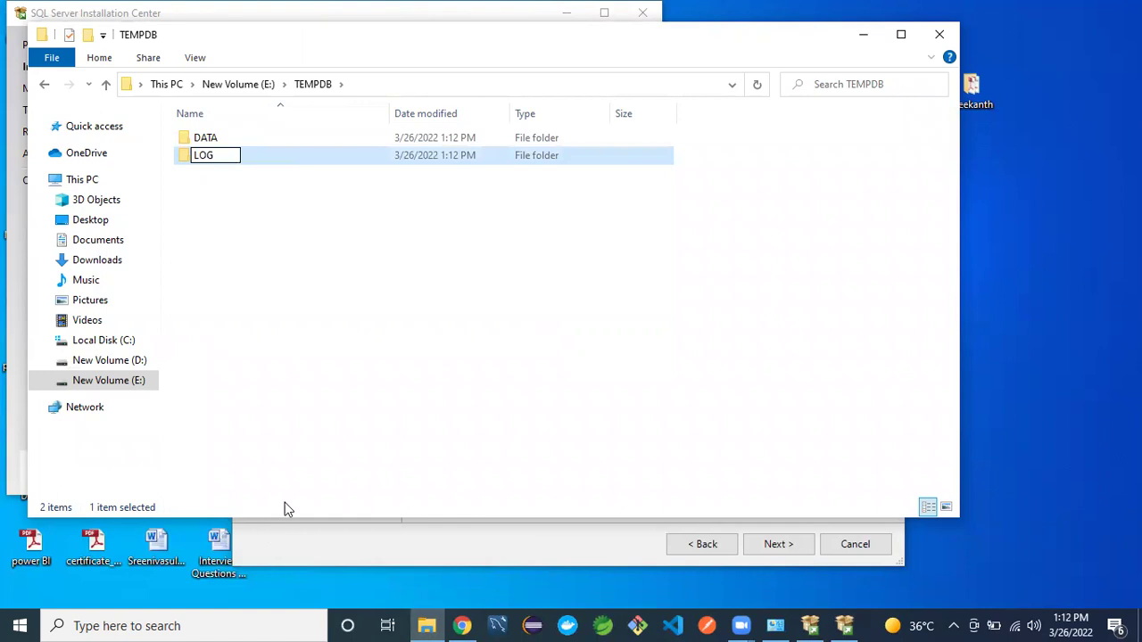
click(383, 411)
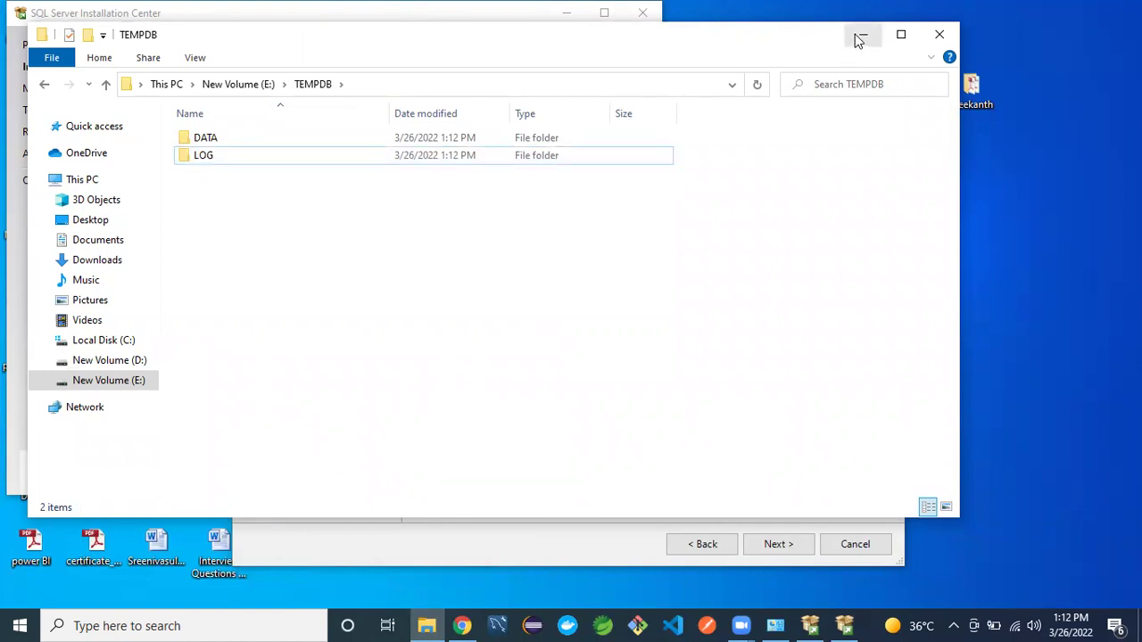
click(858, 39)
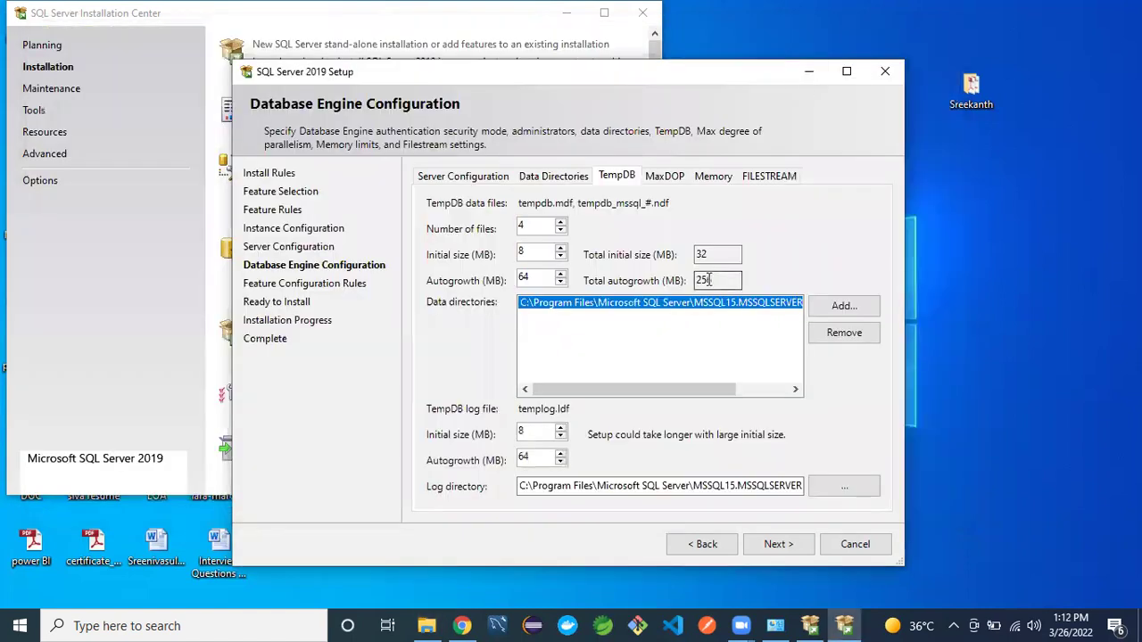
- Add E:\TEMPDB\DATA as a TempDB data directory
click(835, 306)
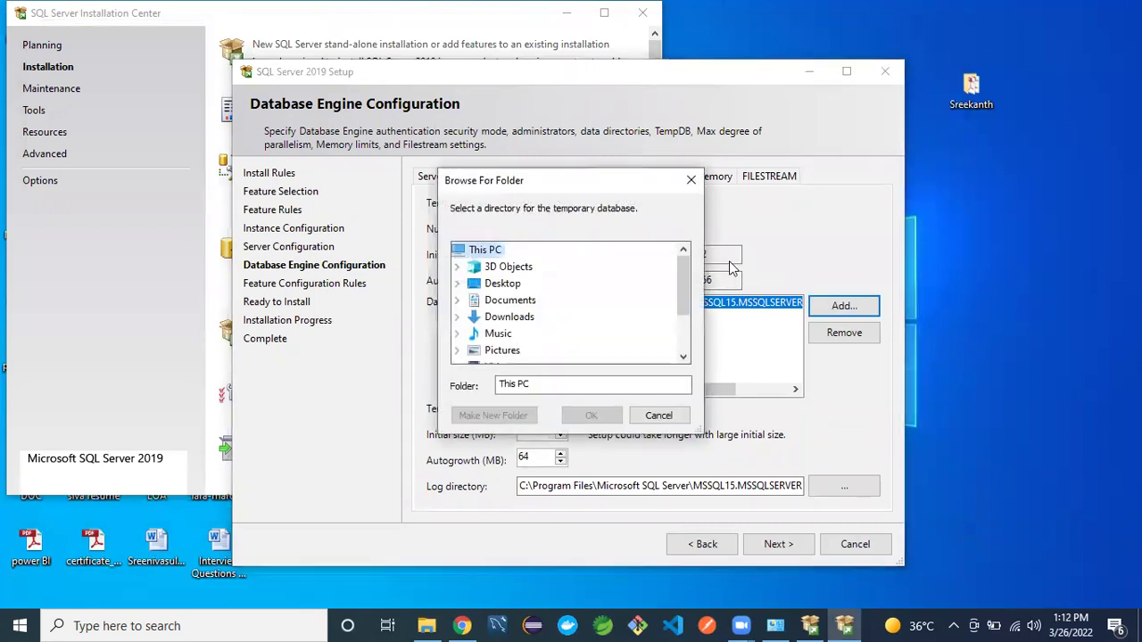
drag(686, 284, 686, 316)
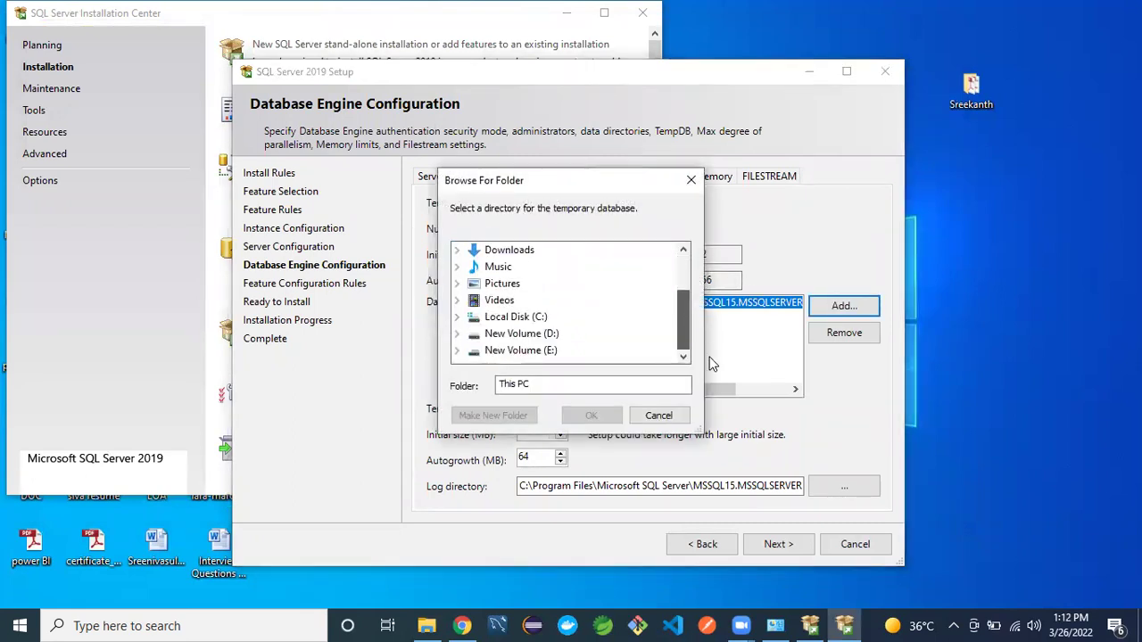
click(457, 351)
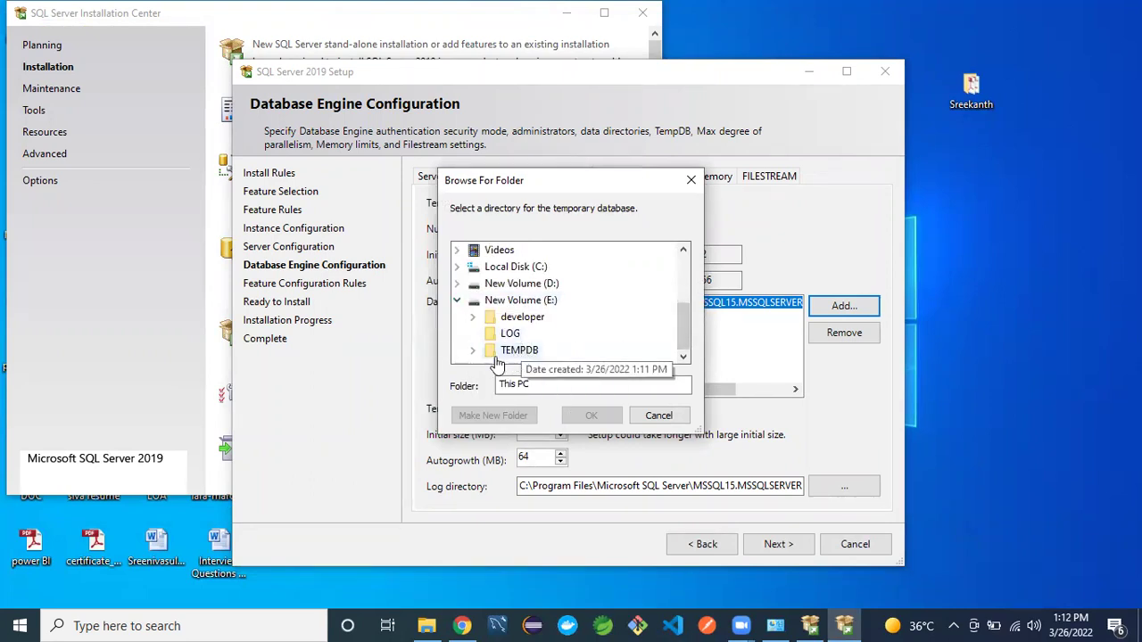
click(473, 353)
click(528, 334)
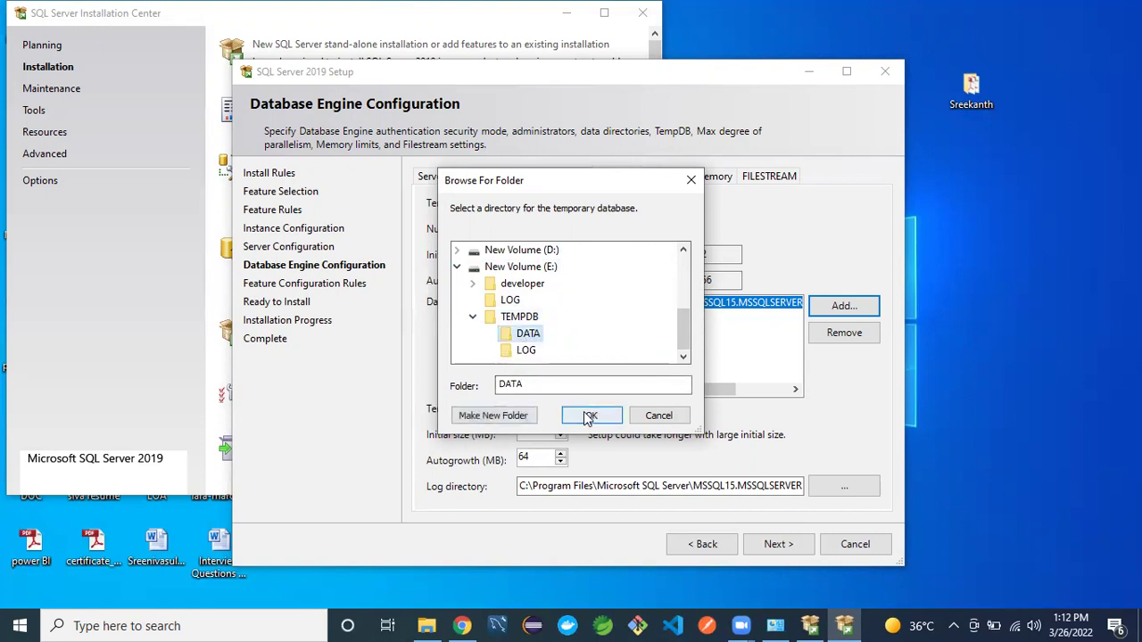
click(591, 415)
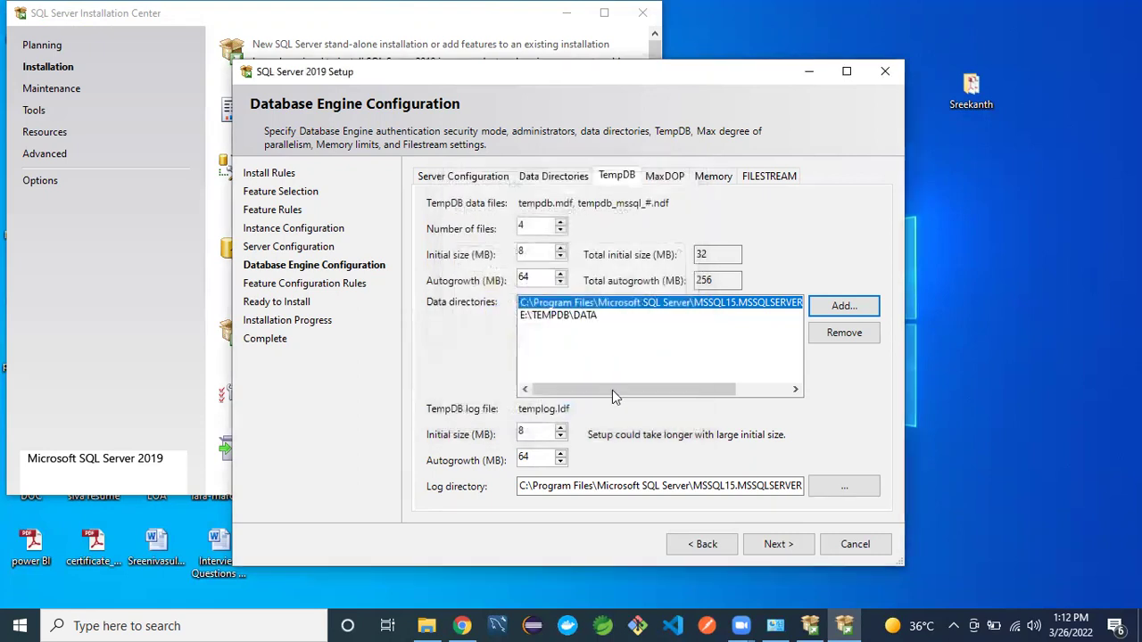
- Set the TempDB log directory to E:\TEMPDB\LOG and remove the default C: data directory
click(839, 489)
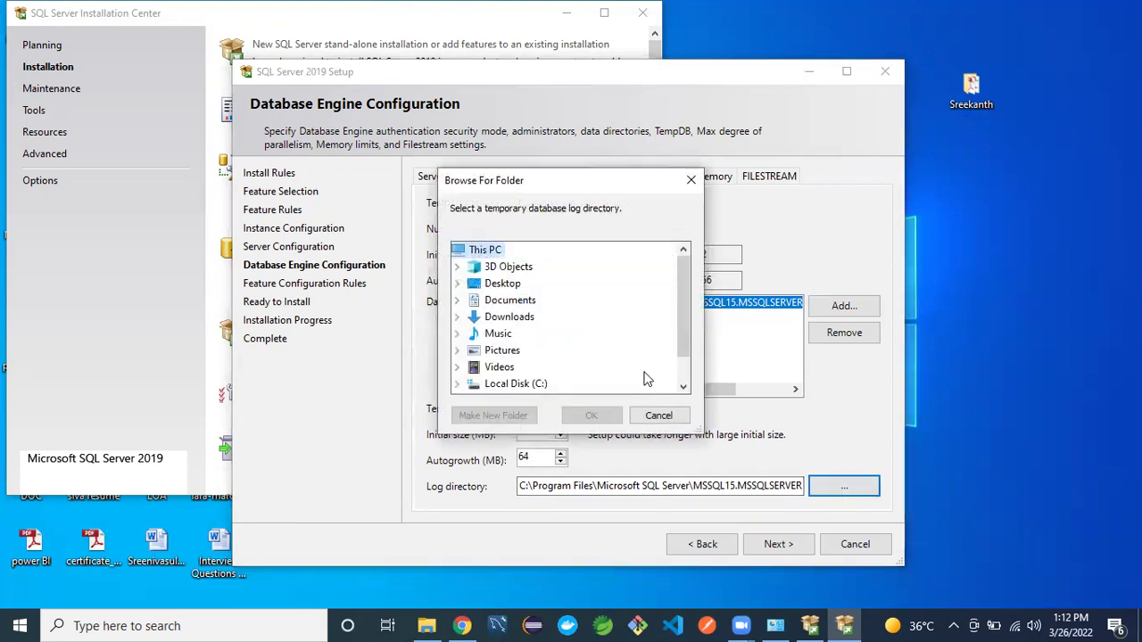
scroll(682, 377, down, 1)
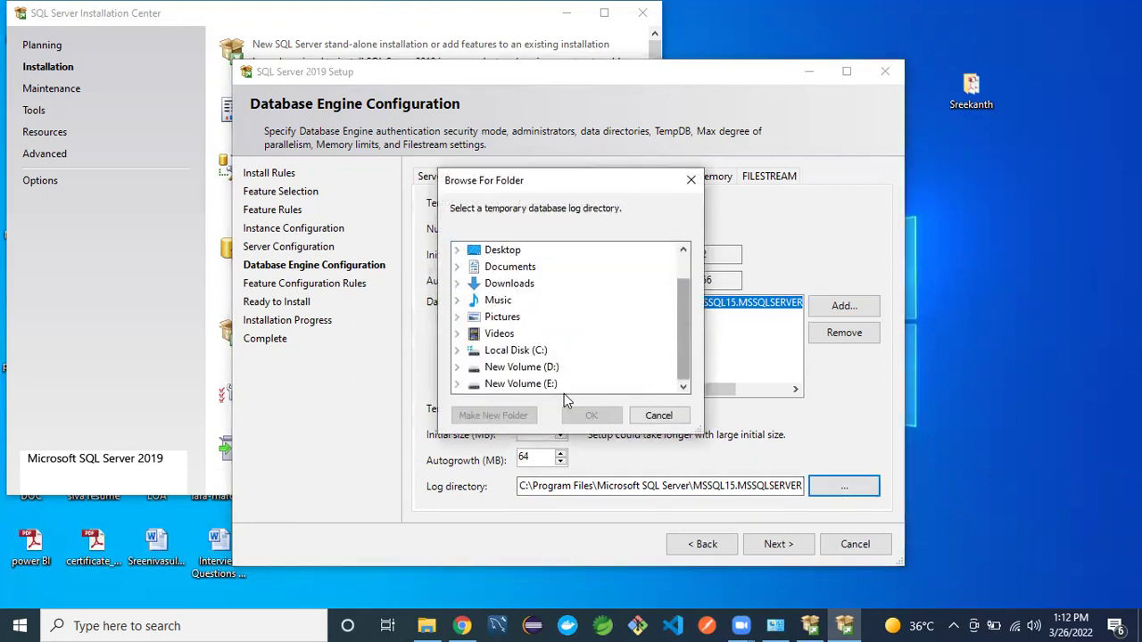
click(499, 386)
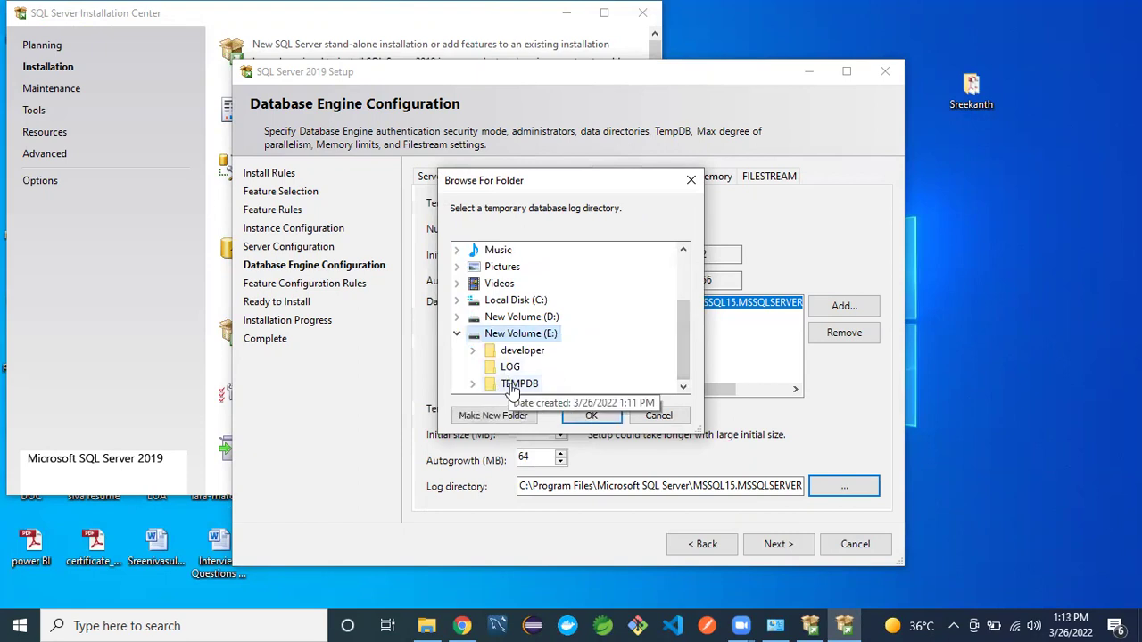
click(516, 385)
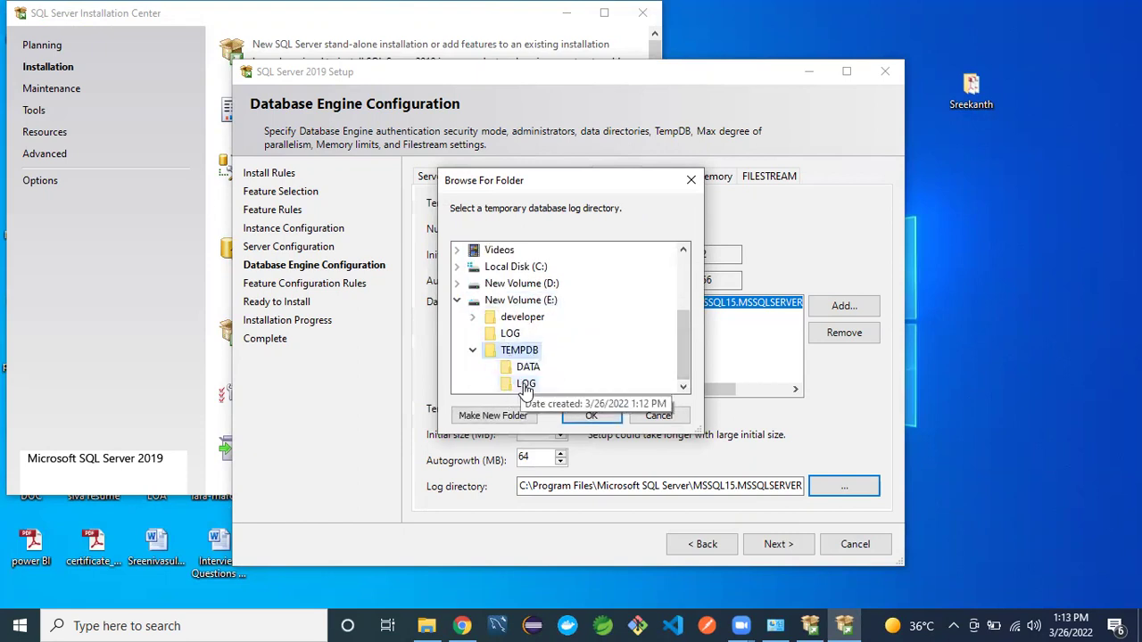
click(525, 387)
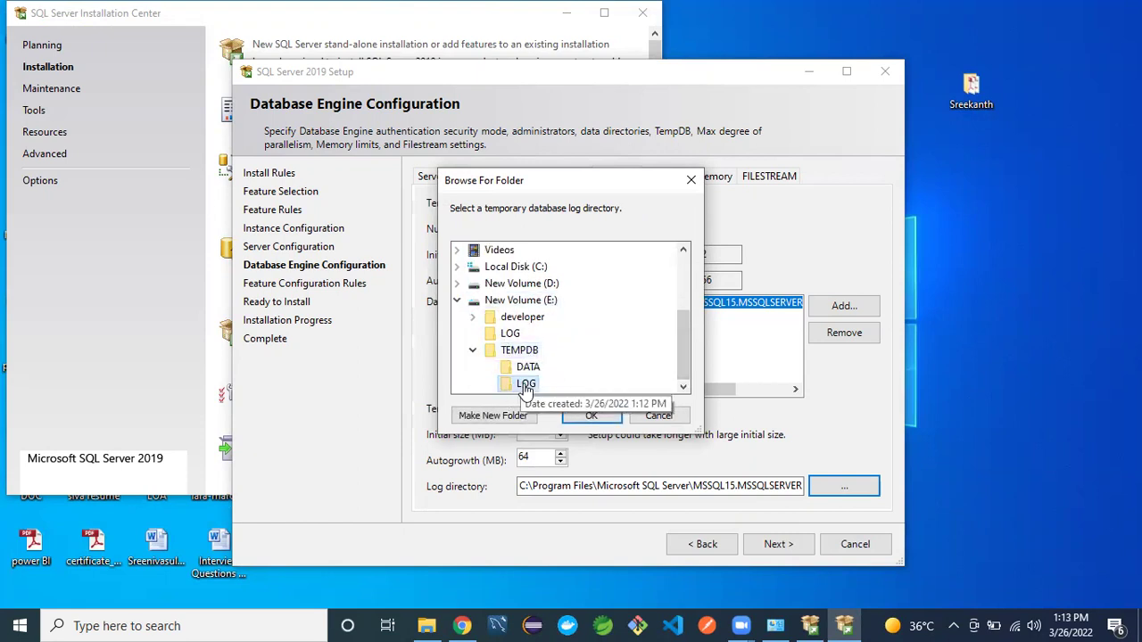
click(593, 416)
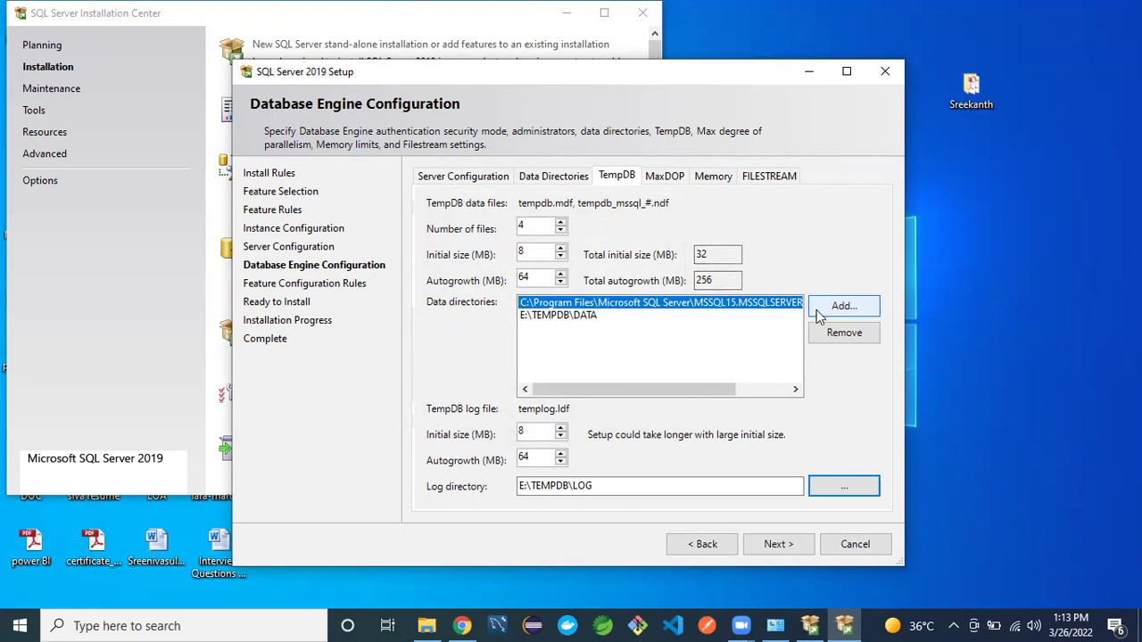
click(836, 335)
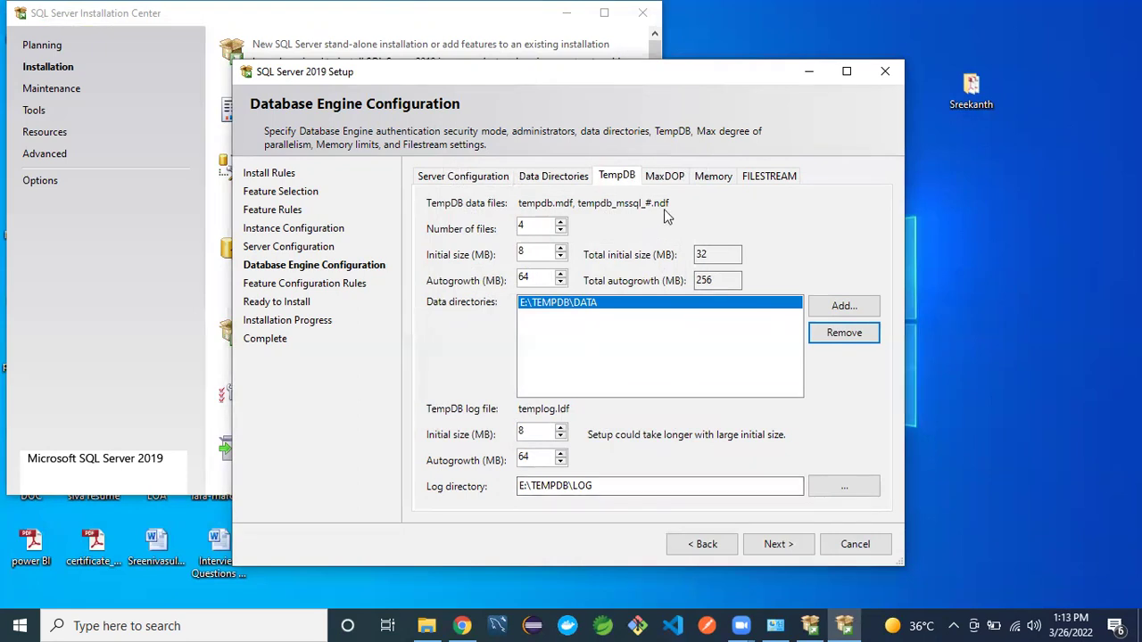
click(662, 182)
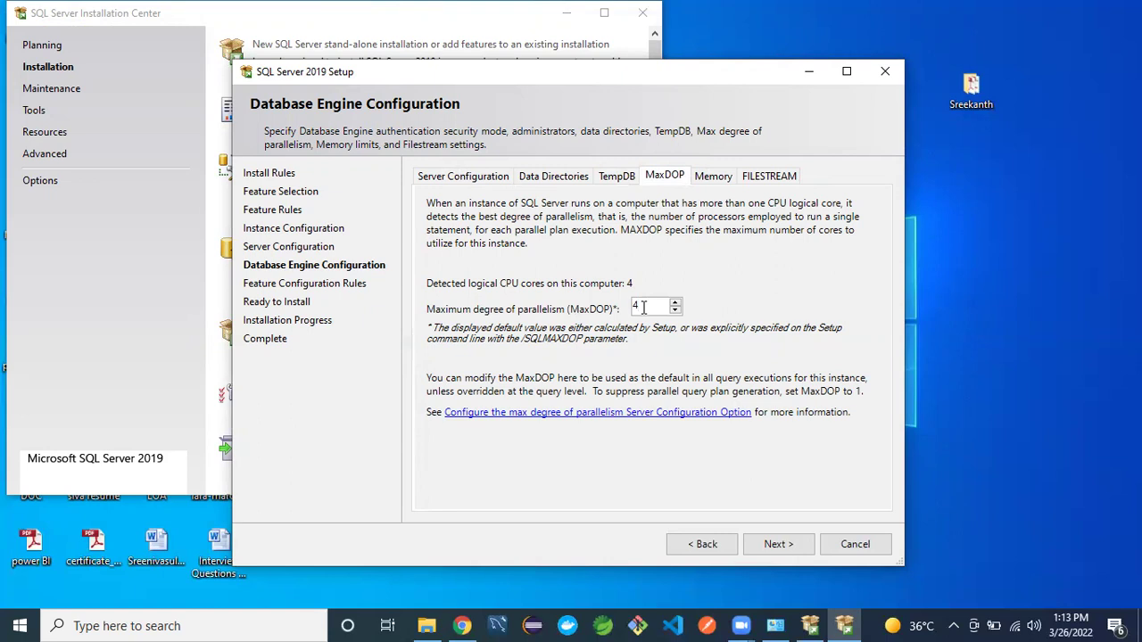
- Keep MaxDOP at 4 and choose Recommended memory: 0 MB minimum, 5940 MB maximum
key(BackSpace)
text(0)
key(BackSpace)
text(4)
click(714, 178)
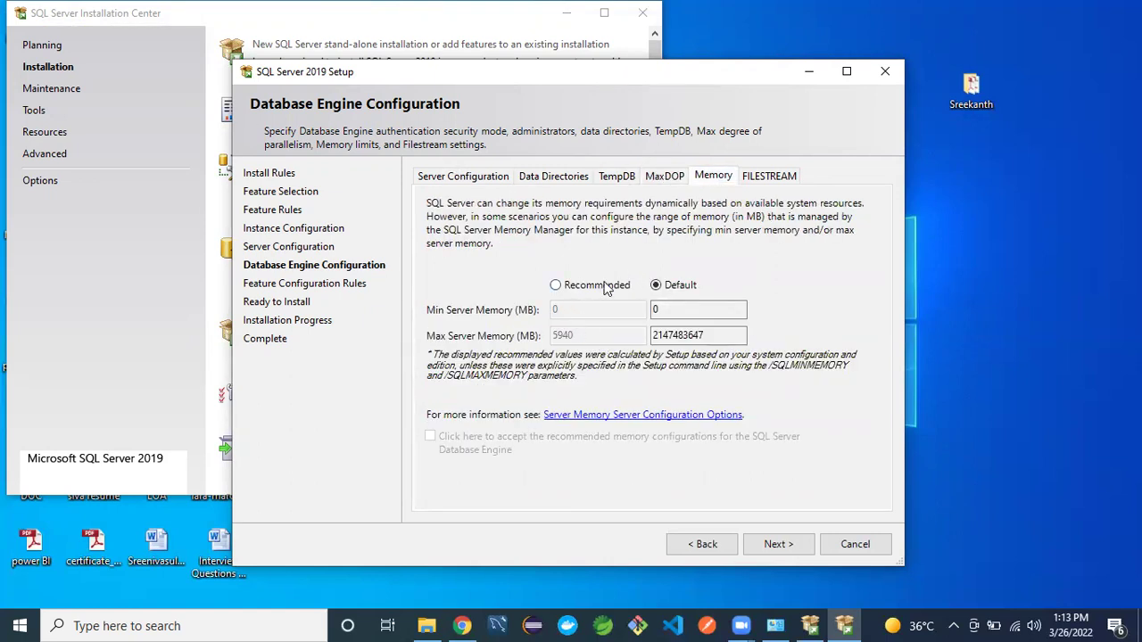
click(702, 338)
click(555, 286)
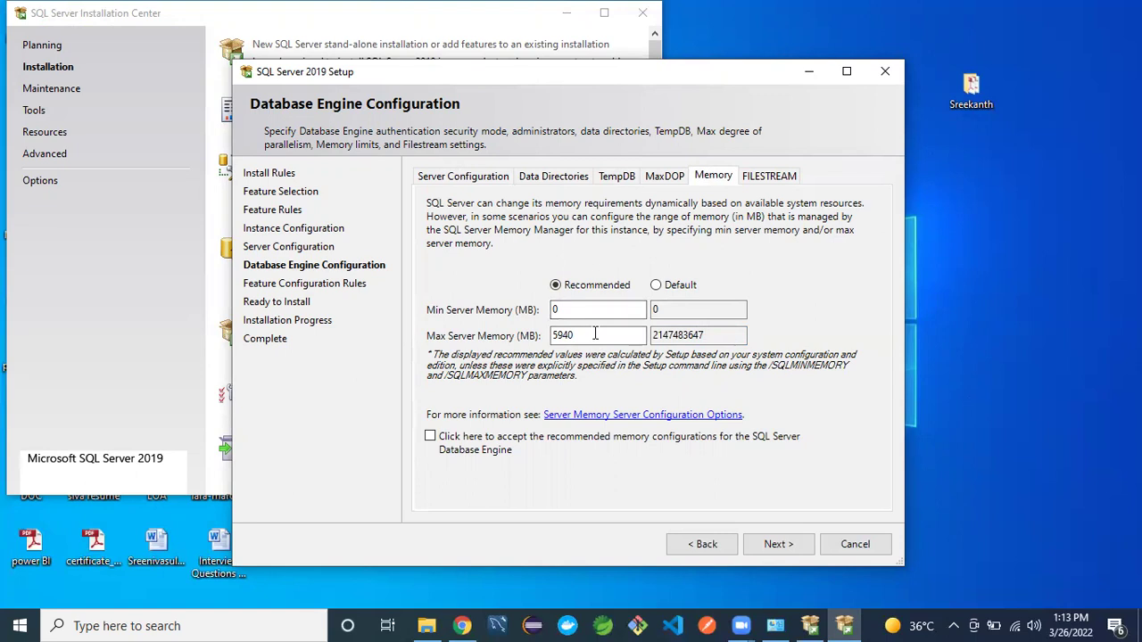
- Open and dismiss Windows search, then bring up the taskbar's shortcut menu
click(137, 624)
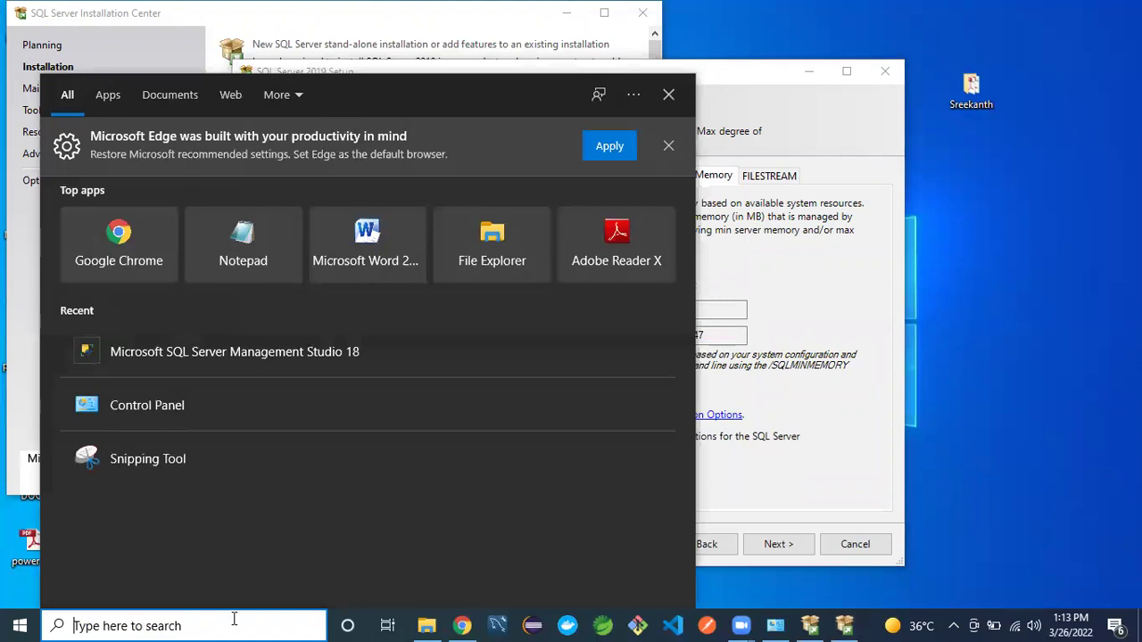
click(752, 625)
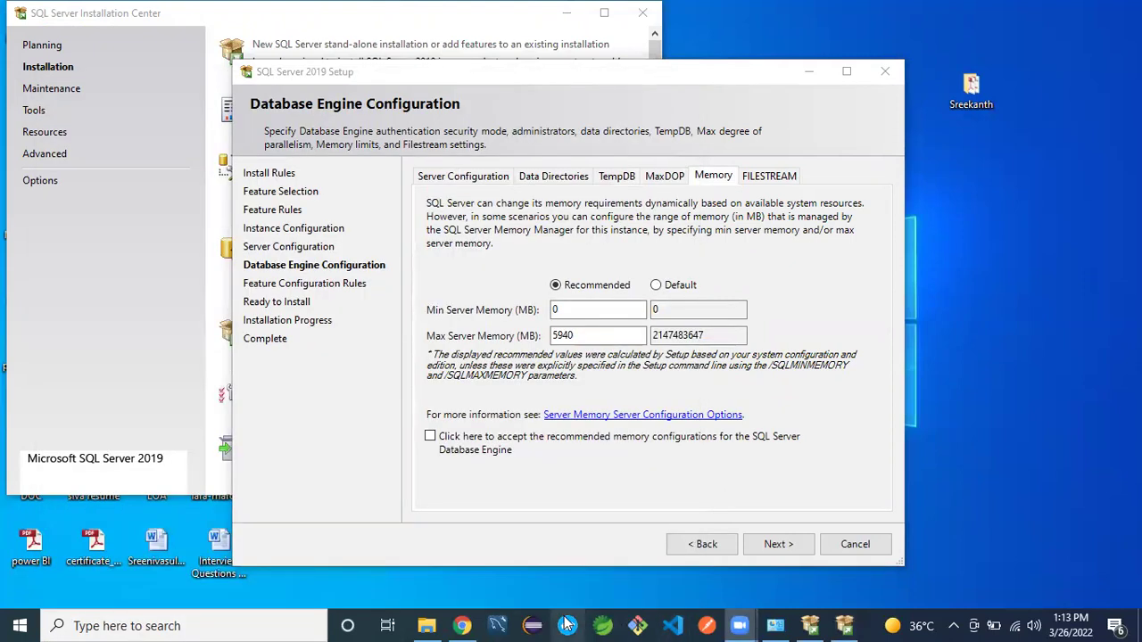
right_click(864, 623)
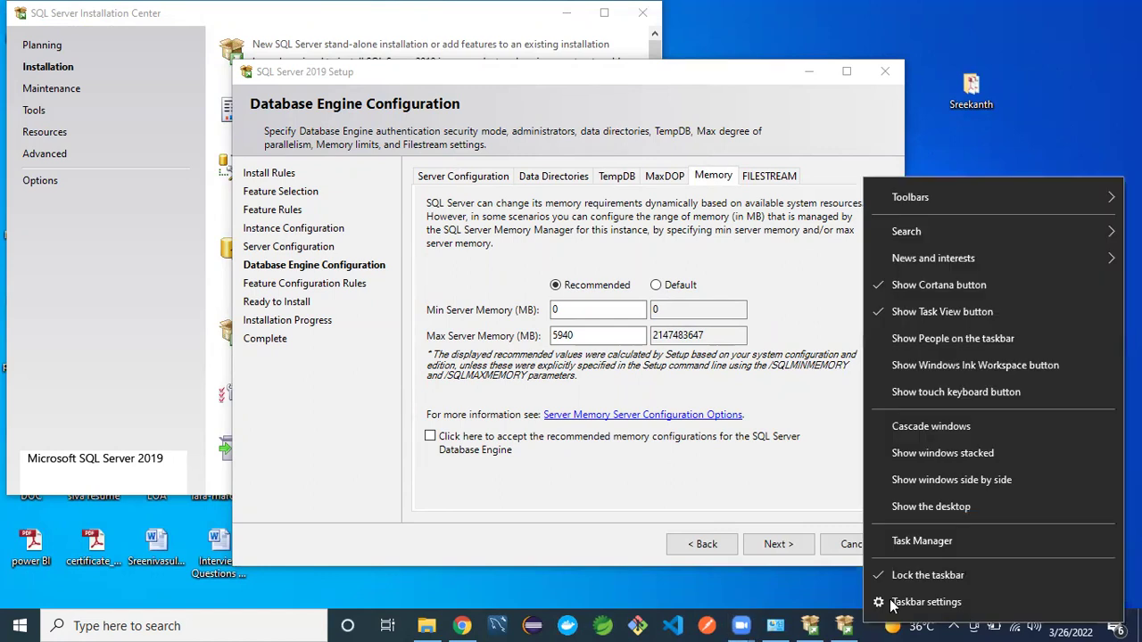
- Launch Task Manager in full view and check Memory on the Performance page (8.0 GB installed)
click(903, 541)
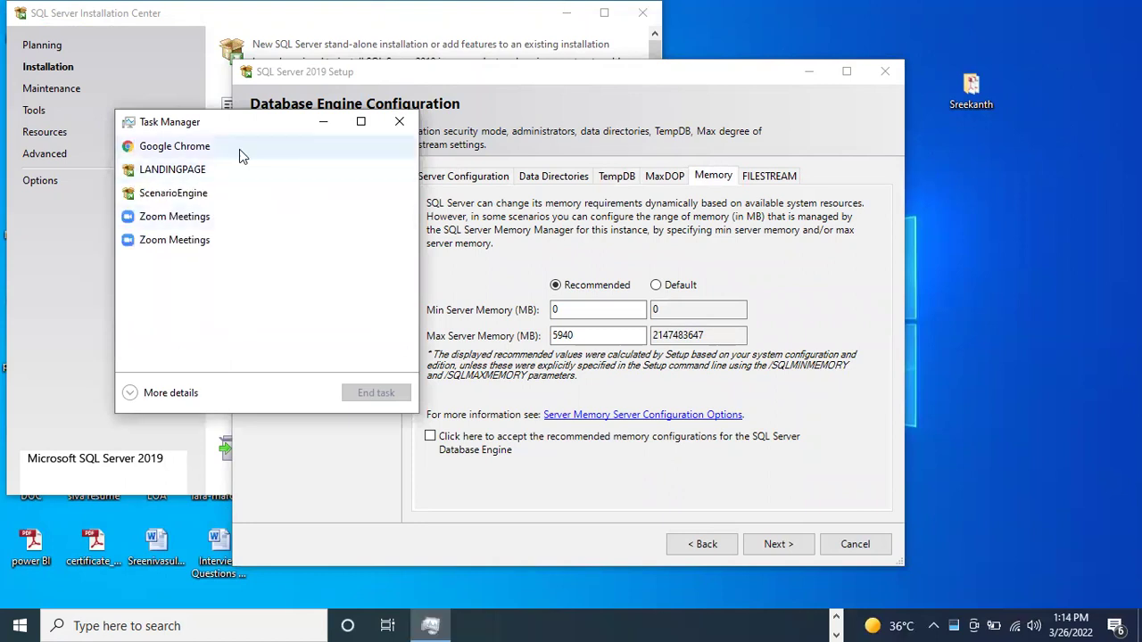
click(134, 397)
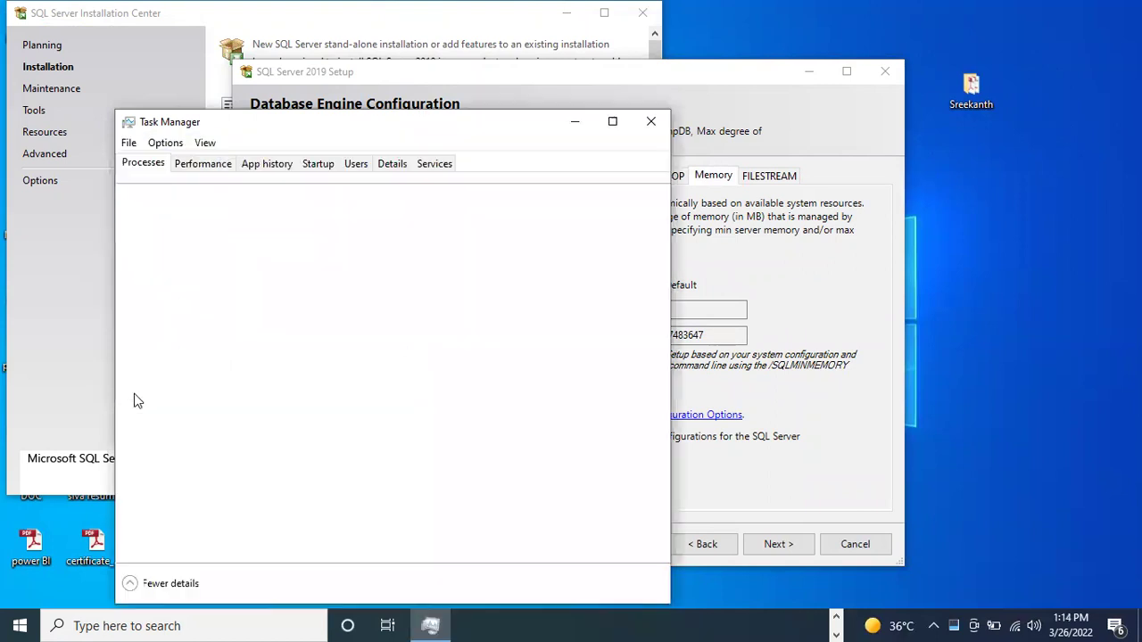
click(198, 166)
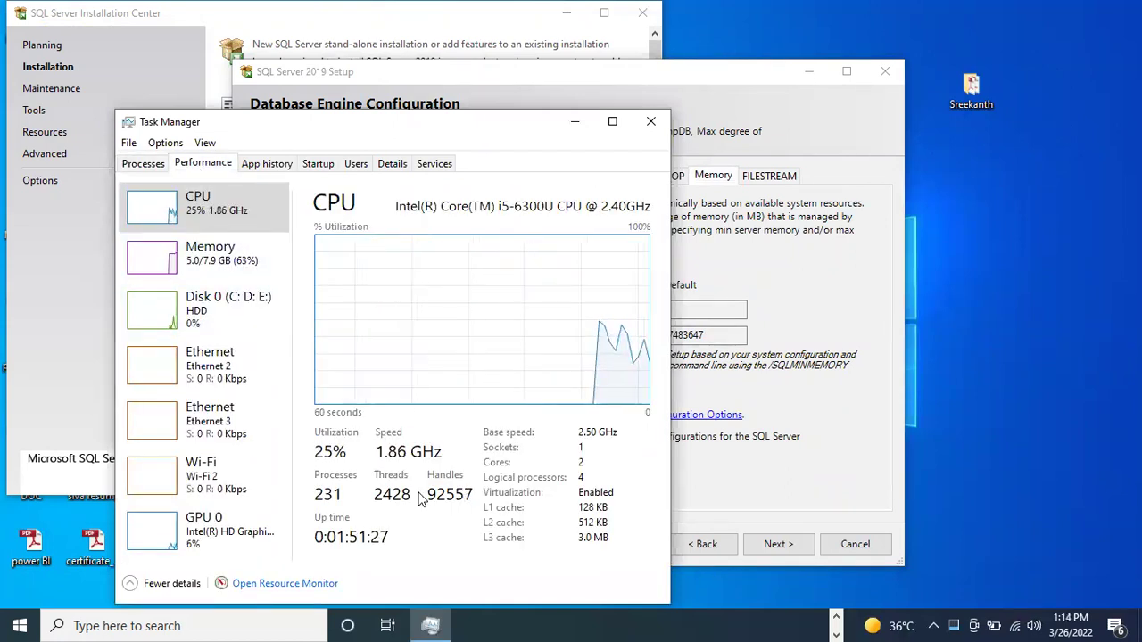
click(237, 279)
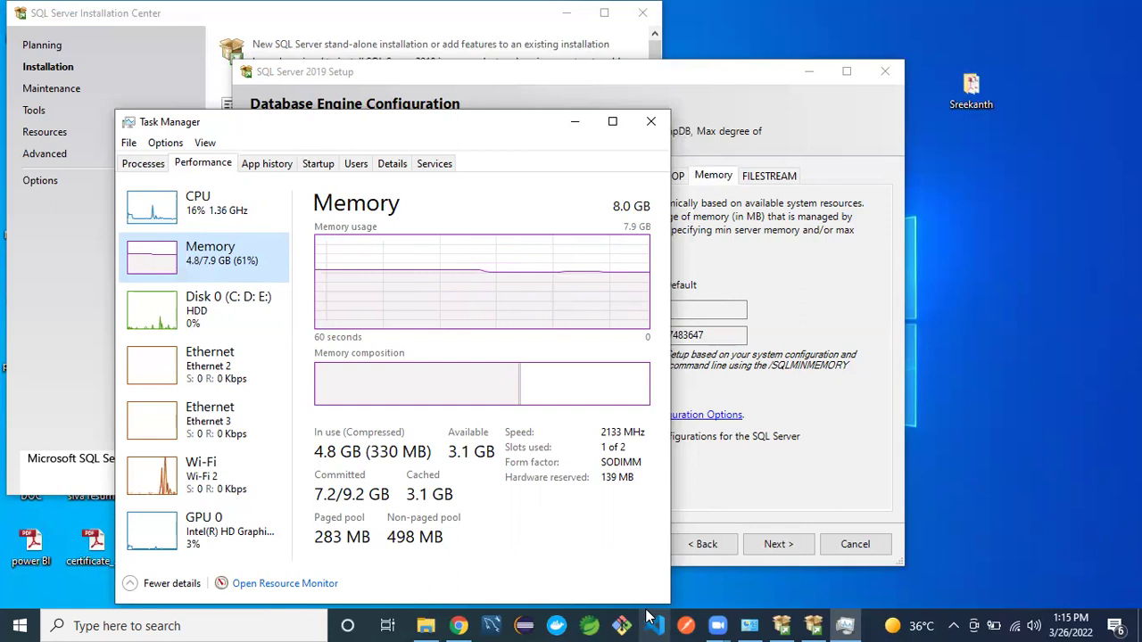
- Close Task Manager and change Max Server Memory from 5940 to 6400 MB
click(650, 123)
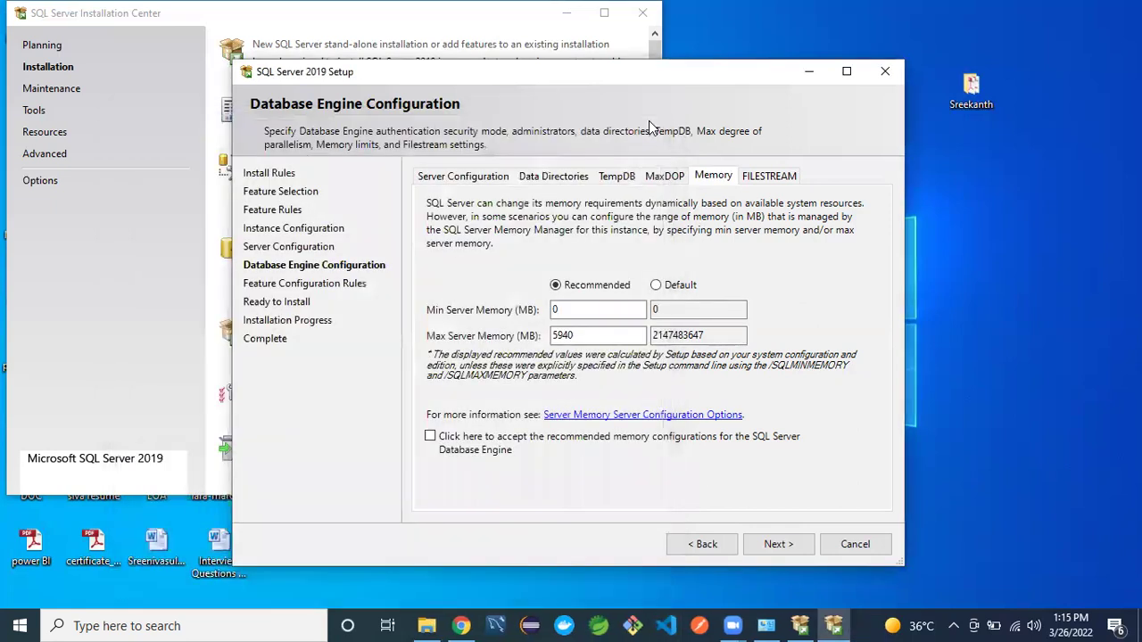
click(586, 335)
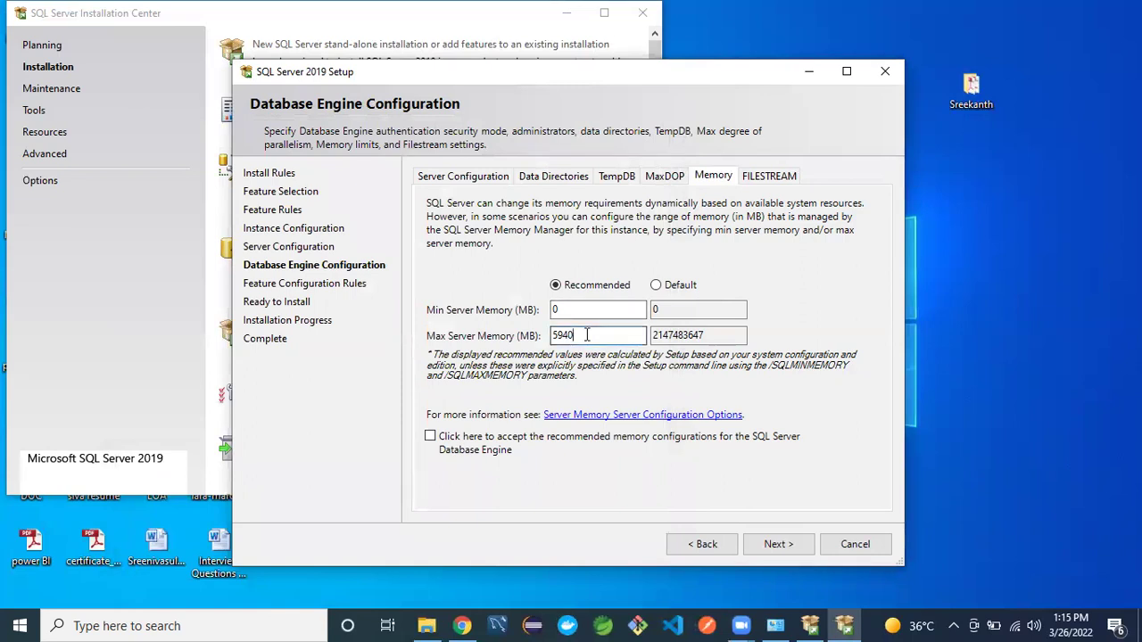
key(BackSpace)
key(BackSpace)
key(BackSpace)
key(BackSpace)
text(6.4)
text(0)
text(0)
click(771, 176)
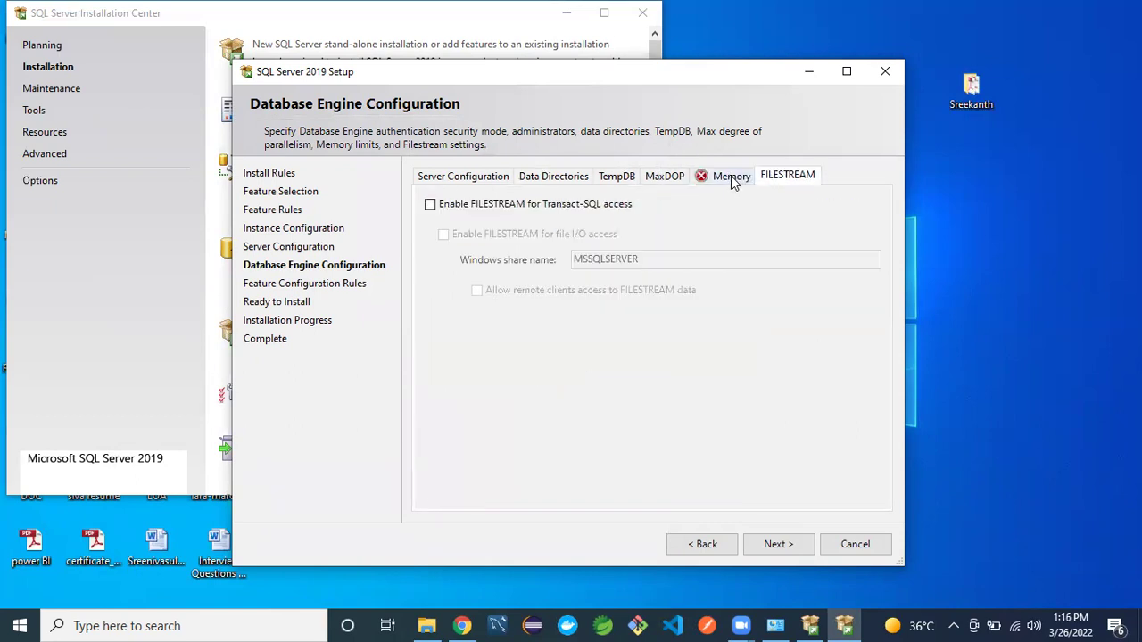
click(727, 179)
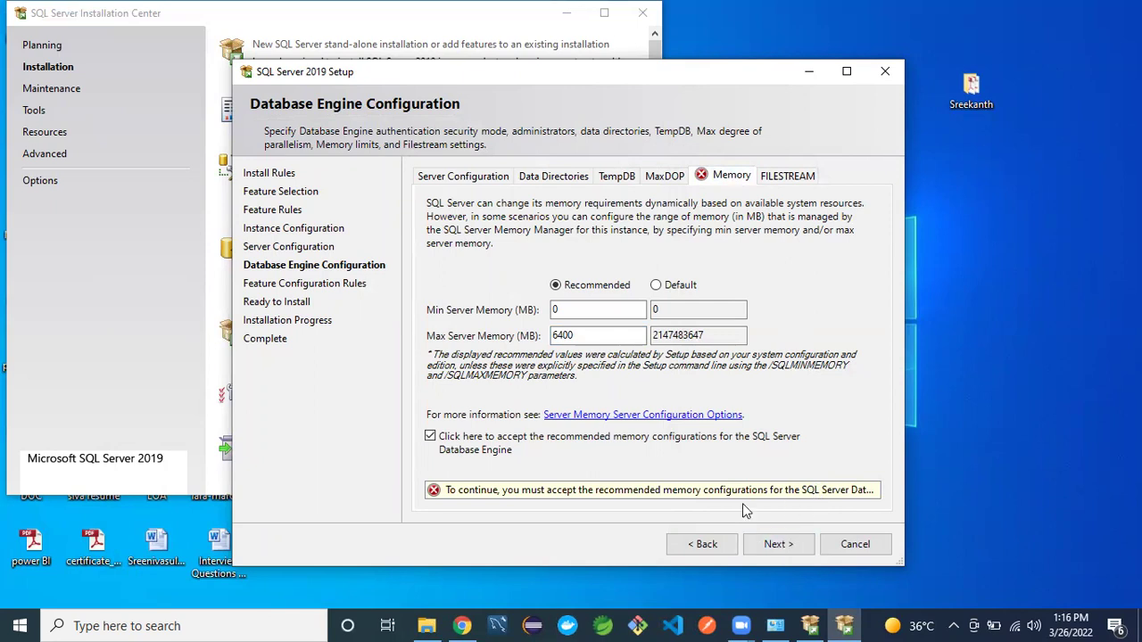
click(610, 337)
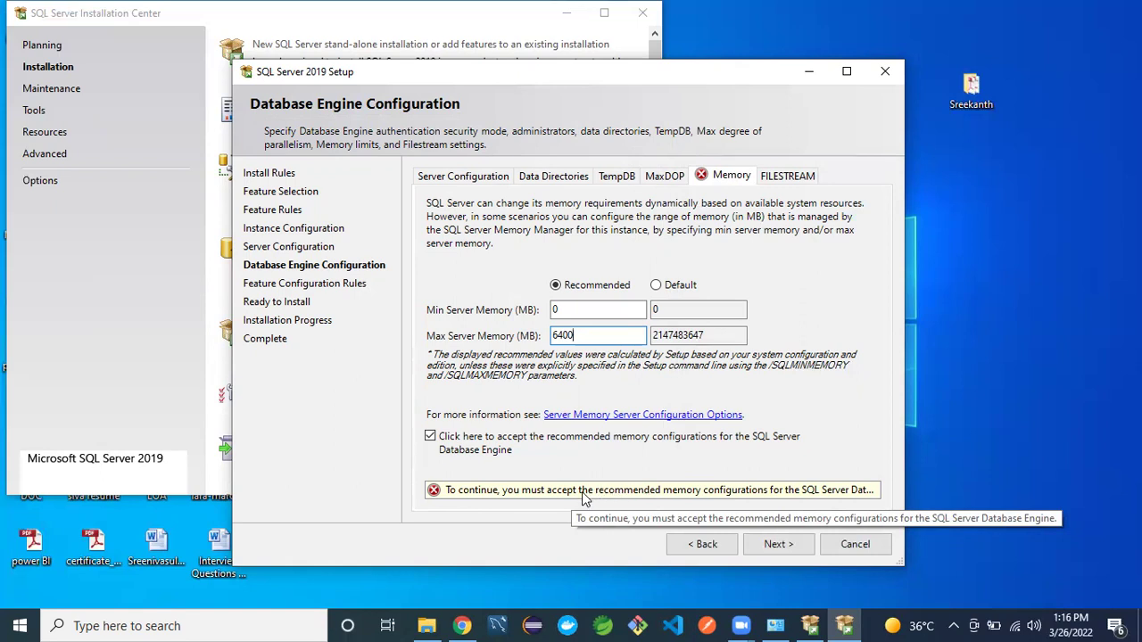
click(772, 544)
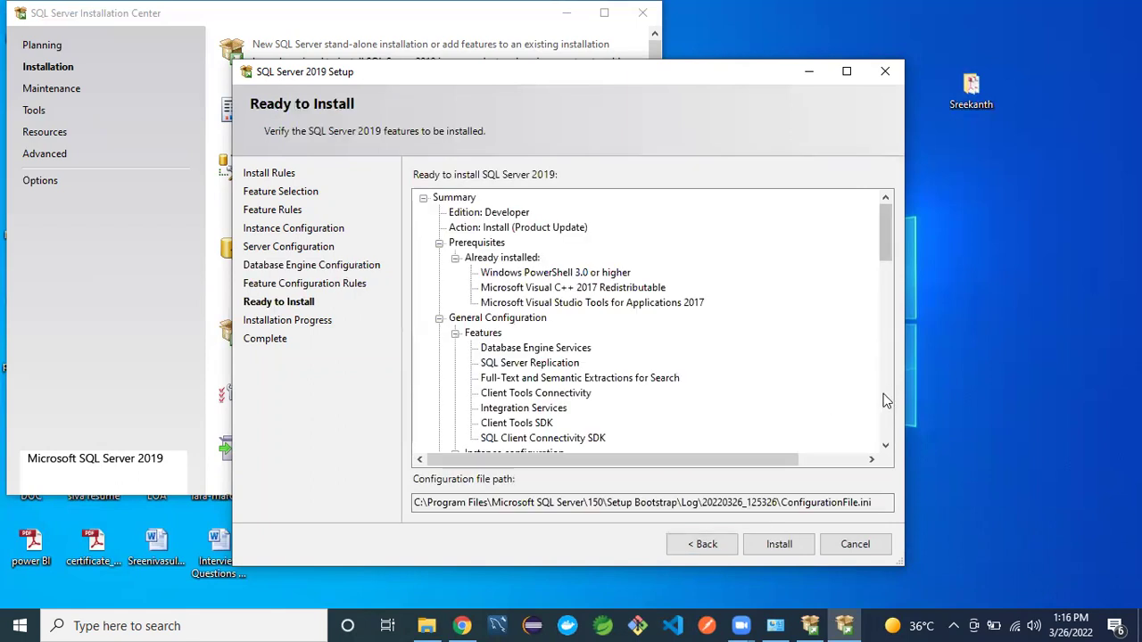
scroll(881, 396, down, 10)
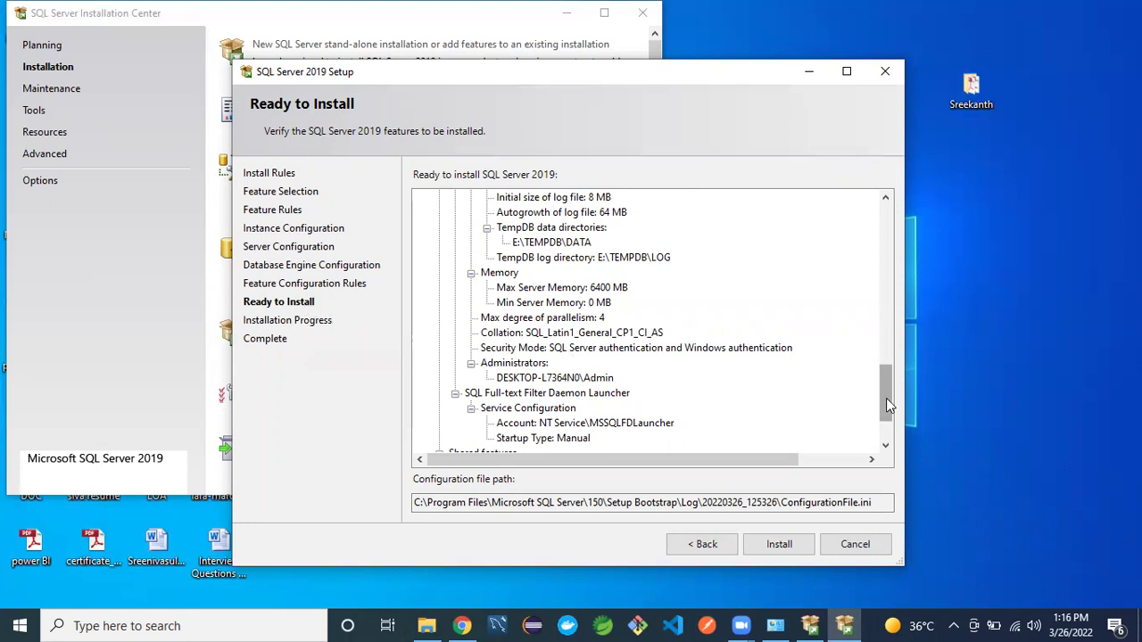
drag(886, 398, 879, 205)
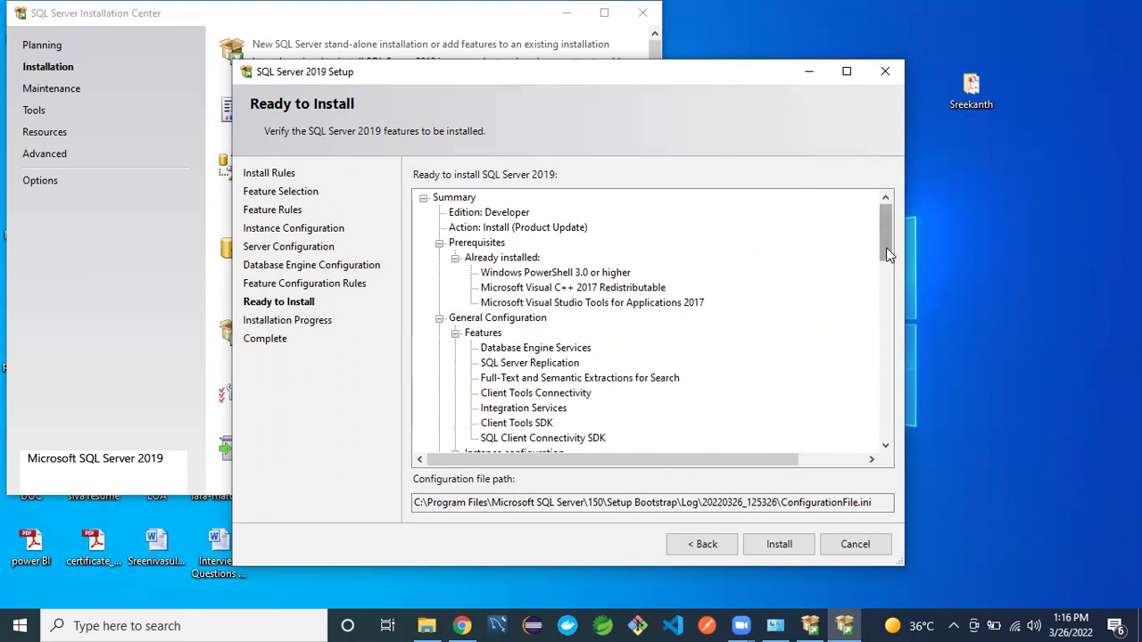
drag(888, 249, 889, 271)
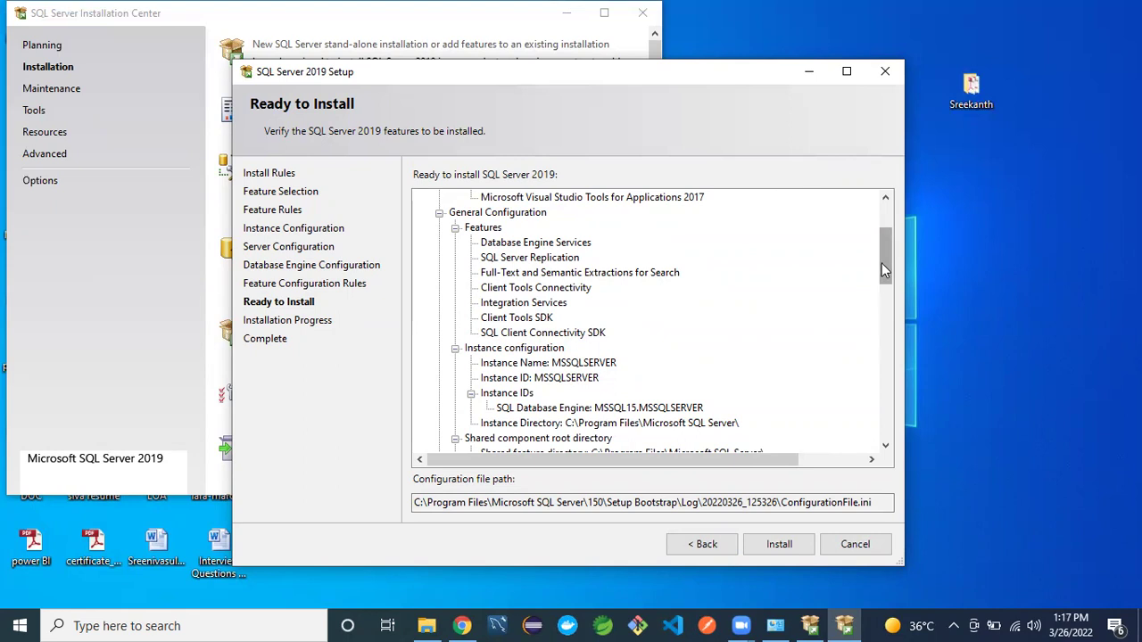
drag(881, 266, 854, 407)
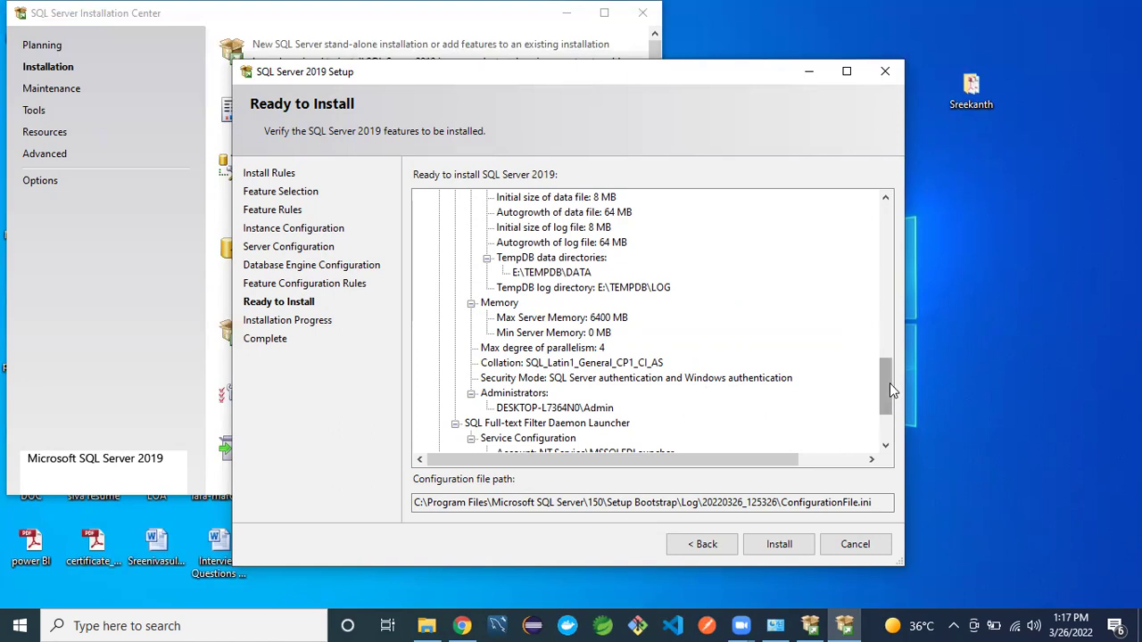
drag(886, 379, 881, 400)
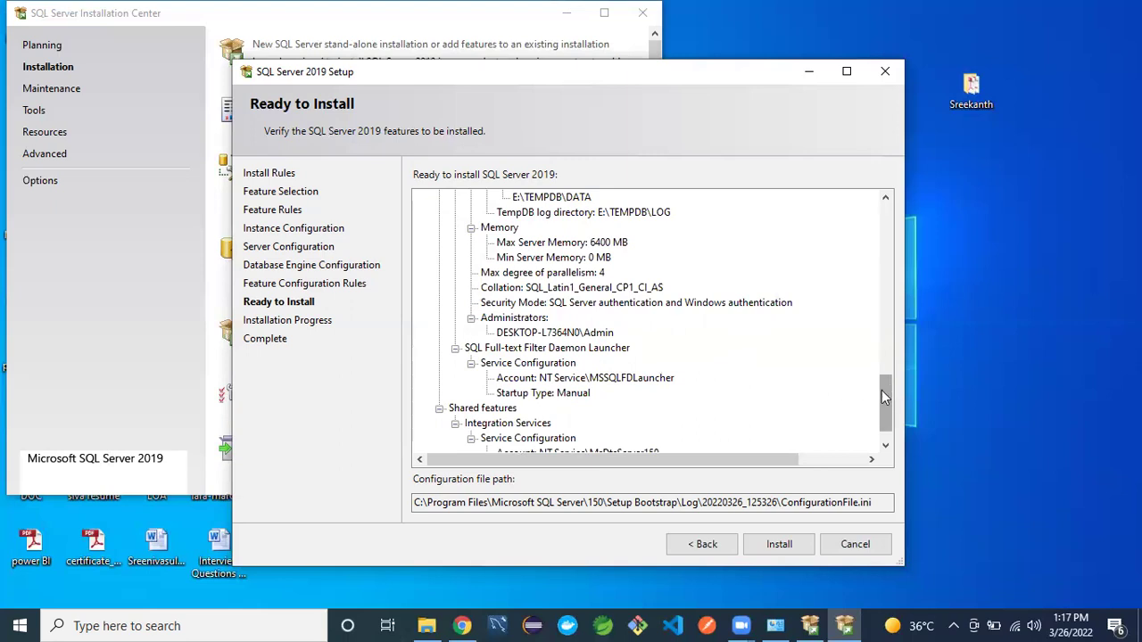
scroll(882, 390, down, 2)
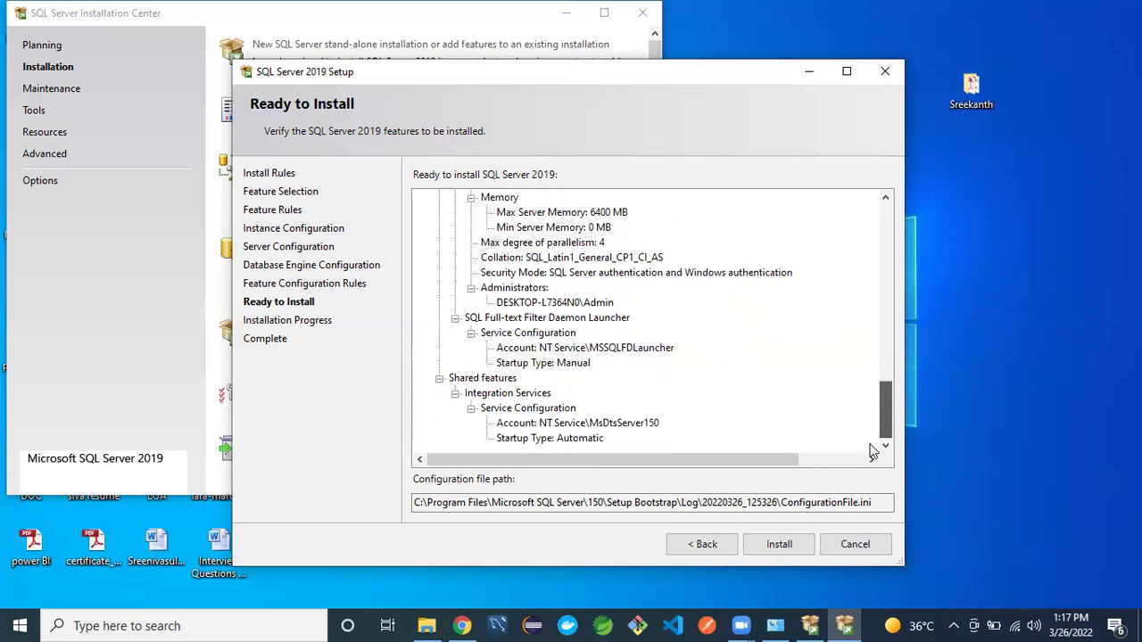
- Install SQL Server, confirm every feature reports Succeeded, and close the setup wizard
click(779, 546)
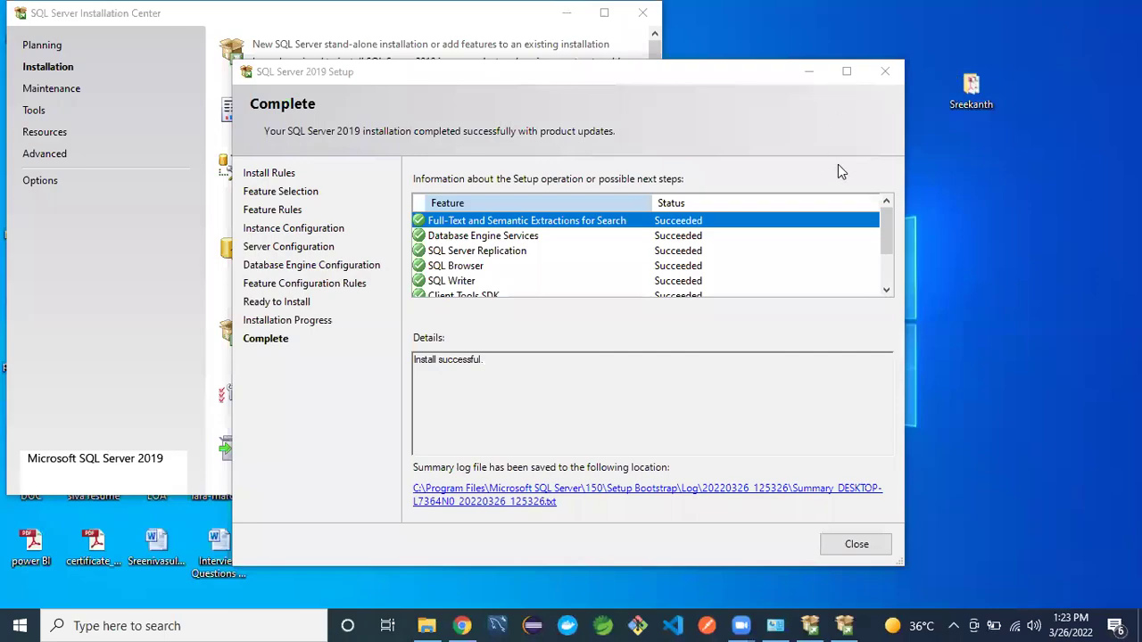
click(890, 234)
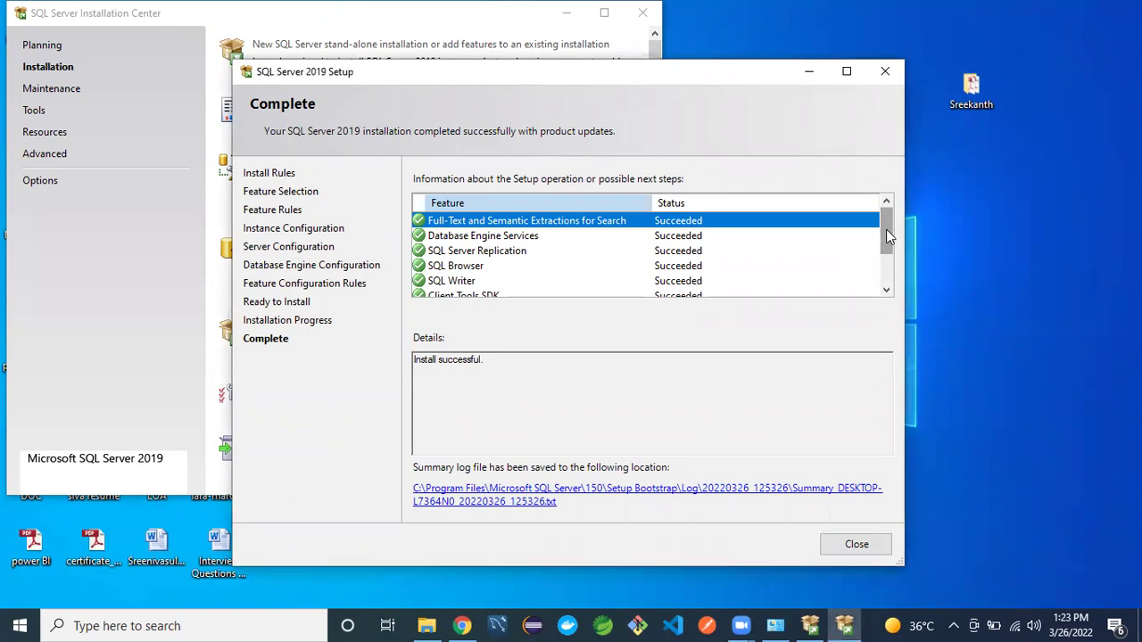
mouse_move(888, 233)
mouse_down()
mouse_move(882, 294)
mouse_move(886, 213)
mouse_move(881, 316)
mouse_move(890, 224)
mouse_up()
drag(497, 359, 414, 359)
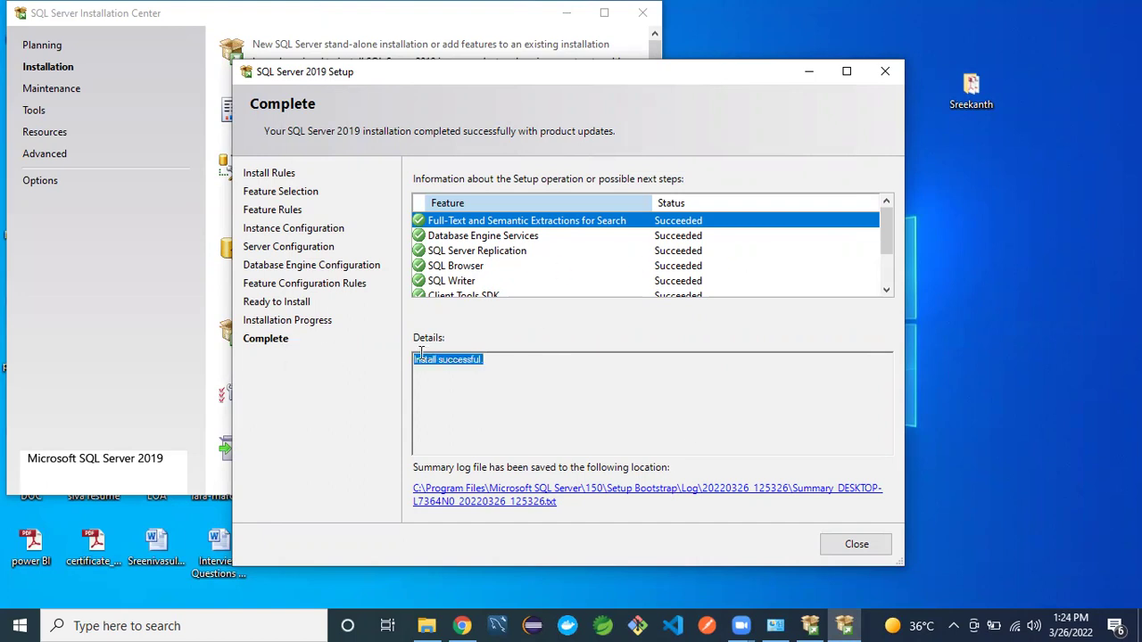
click(855, 546)
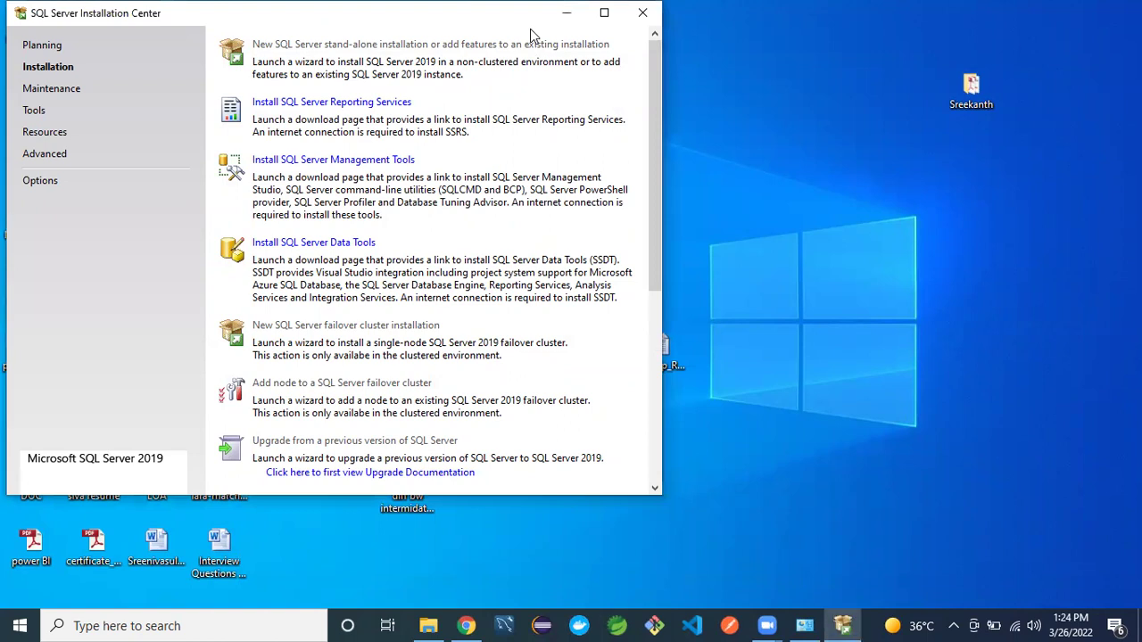
- Close the SQL Server Installation Center window and refresh the desktop
drag(531, 14, 535, 63)
click(645, 61)
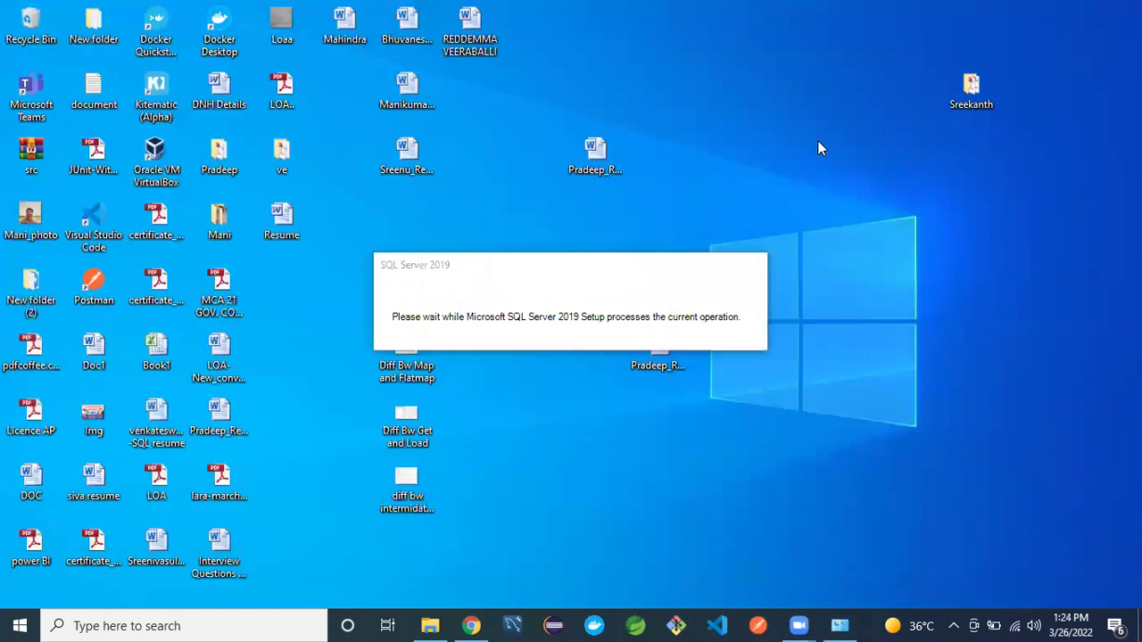
right_click(818, 140)
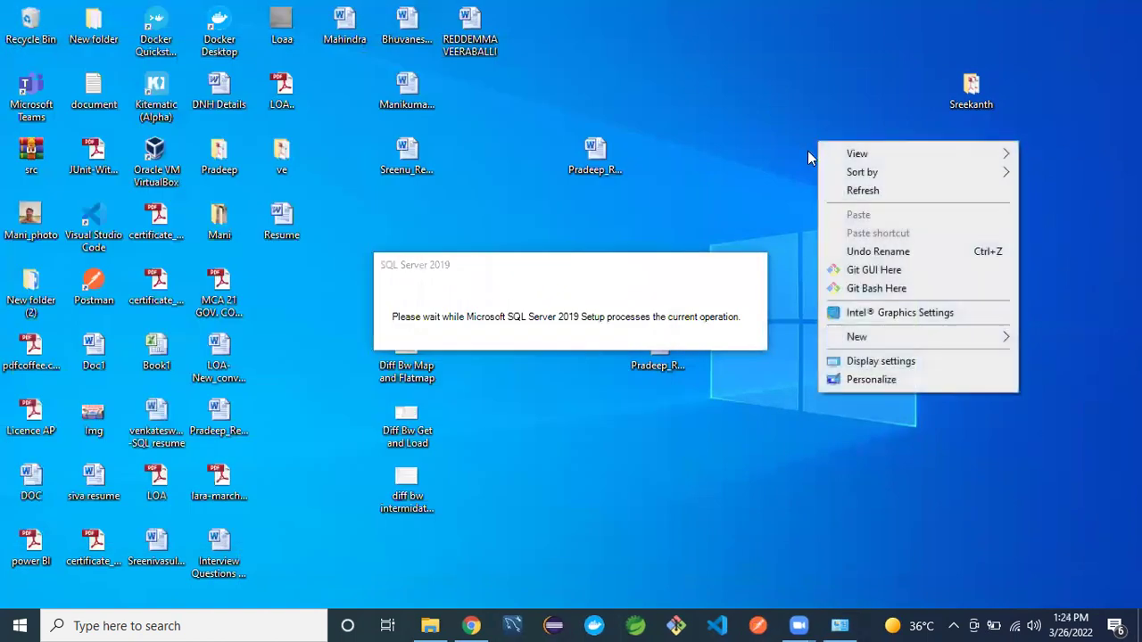
click(855, 193)
- Refresh the desktop several more times, then begin a Windows search
right_click(826, 149)
click(857, 198)
right_click(811, 137)
click(835, 189)
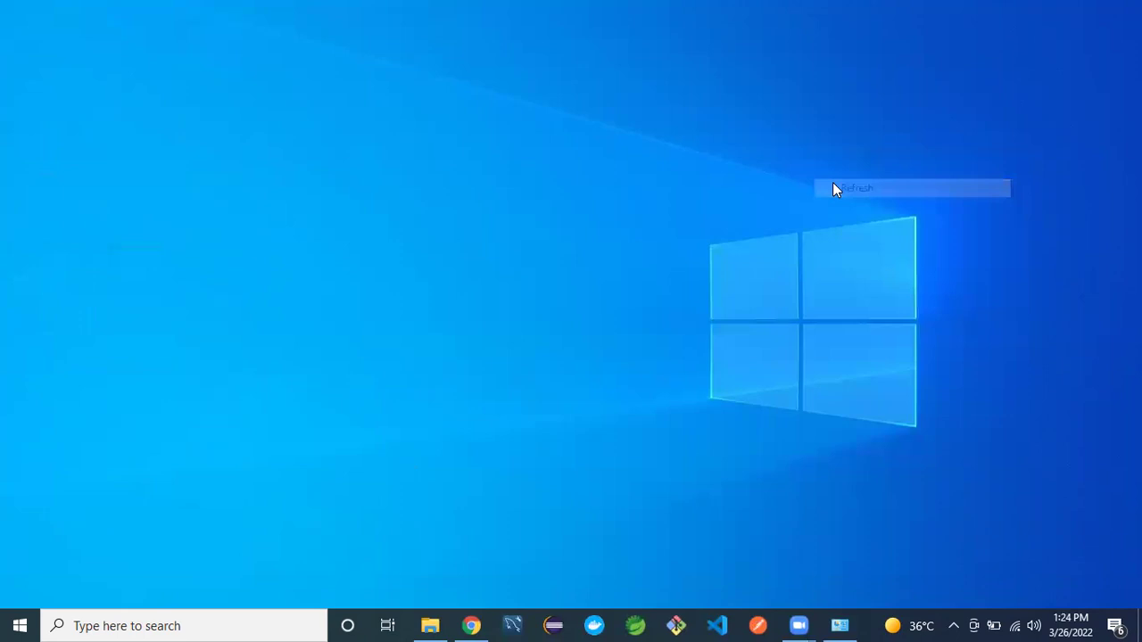
right_click(833, 182)
click(870, 233)
right_click(868, 230)
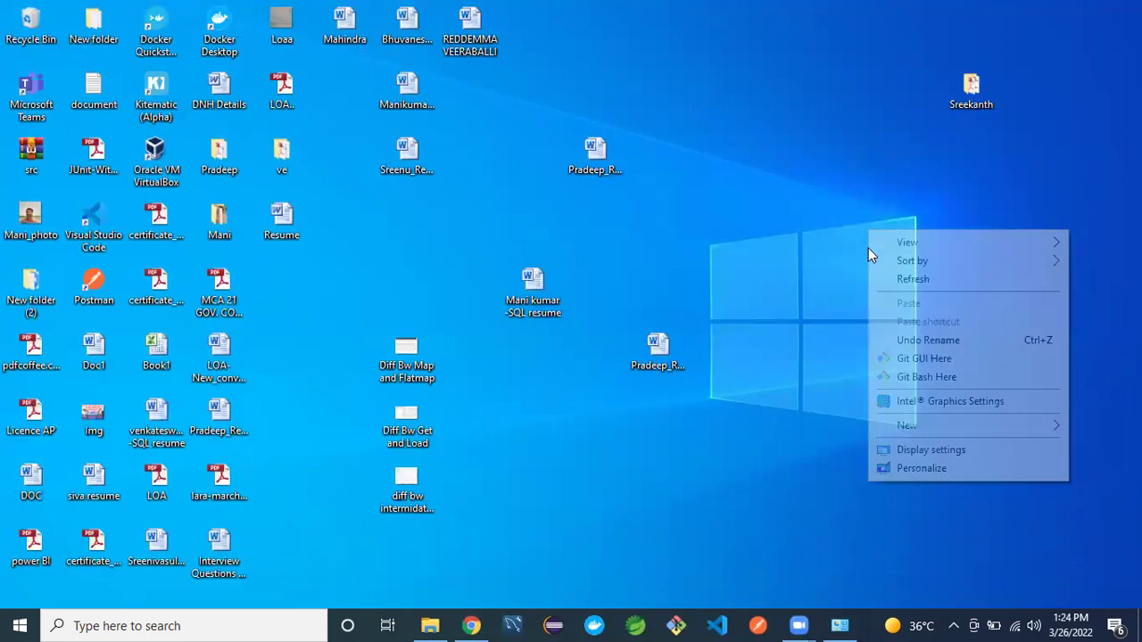
right_click(822, 224)
click(838, 276)
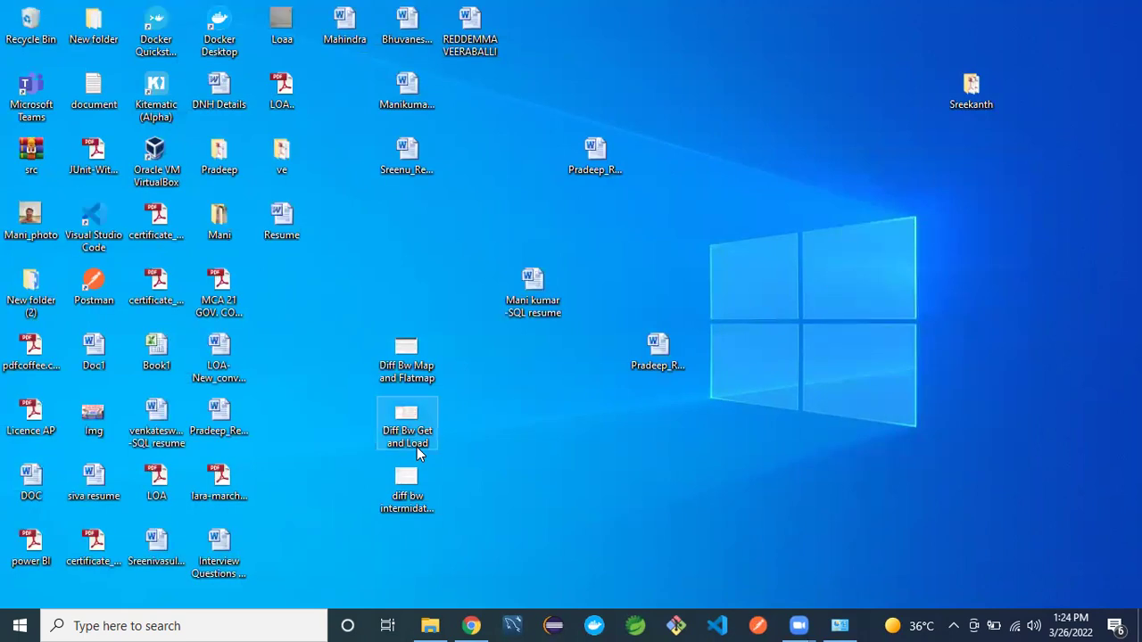
click(210, 616)
- Launch SQL Server 2019 Configuration Manager from a 'CONFIGU' search, then refresh the desktop
text(CONF)
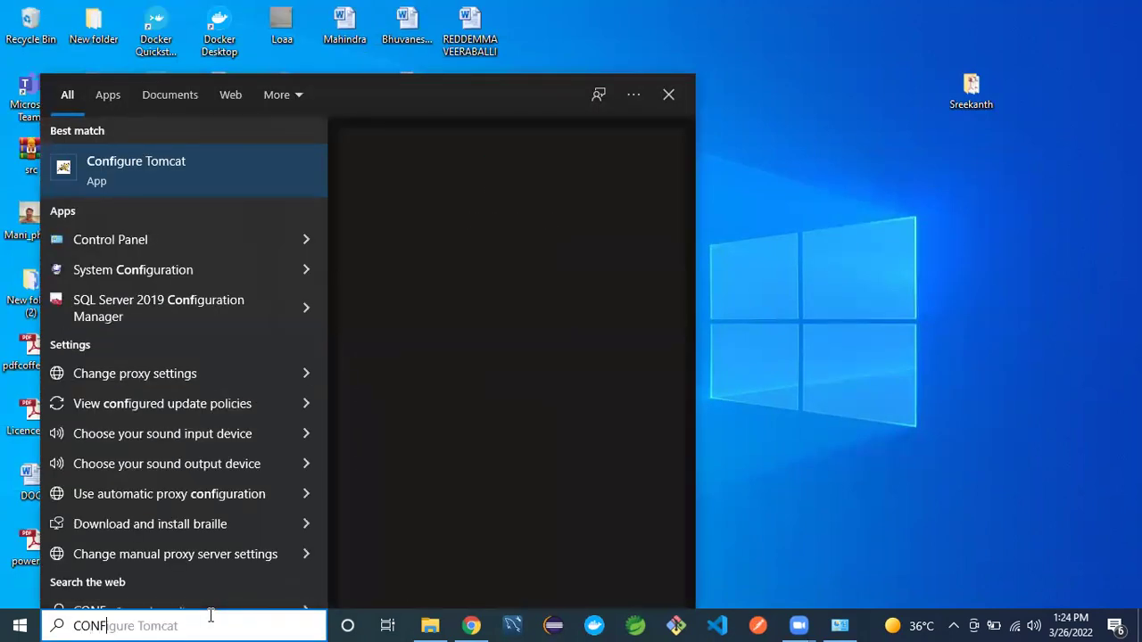
text(I)
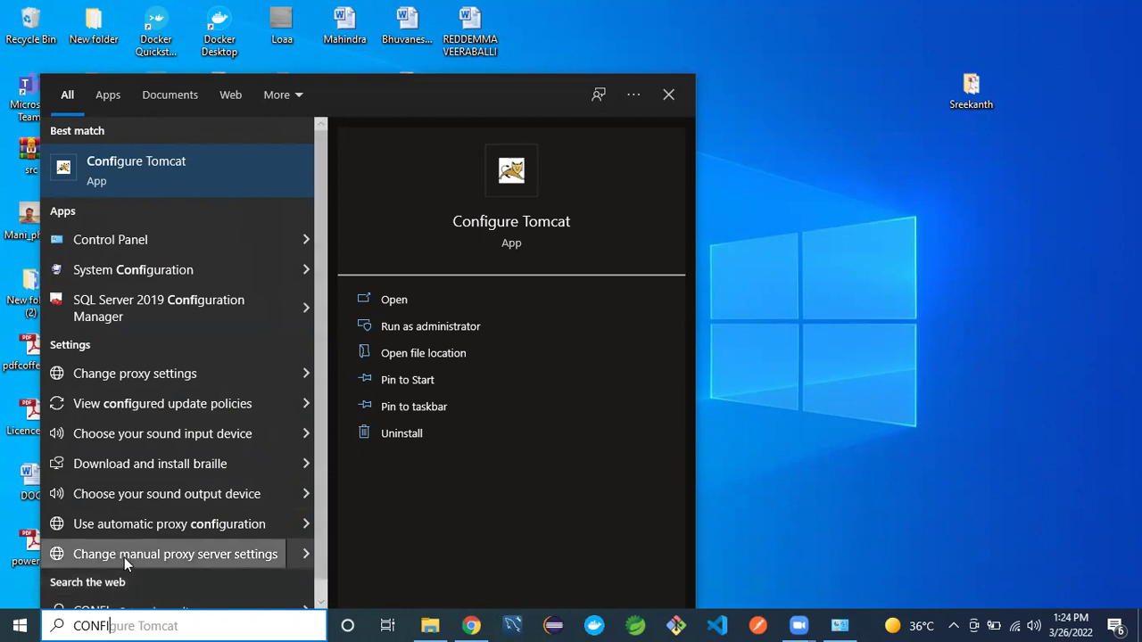
text(GU)
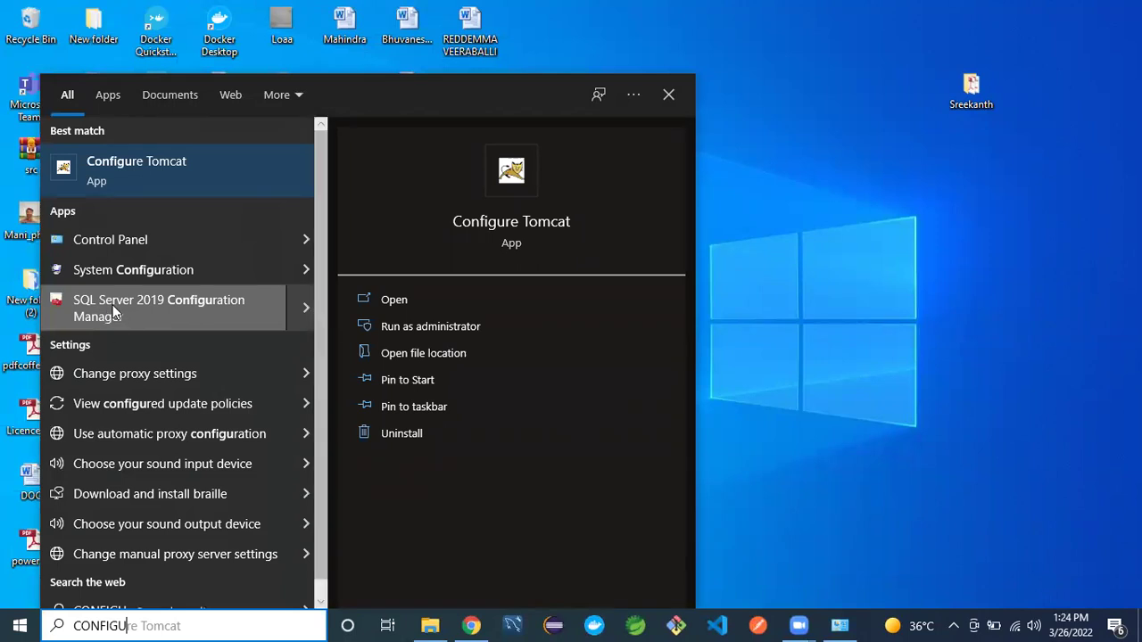
key(Escape)
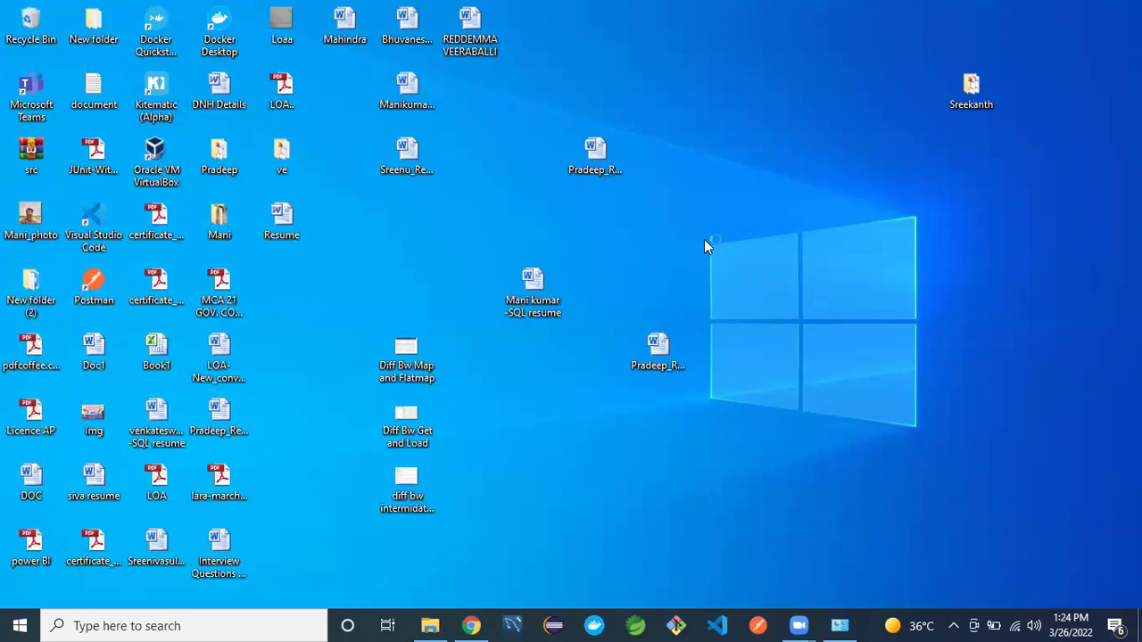
right_click(821, 200)
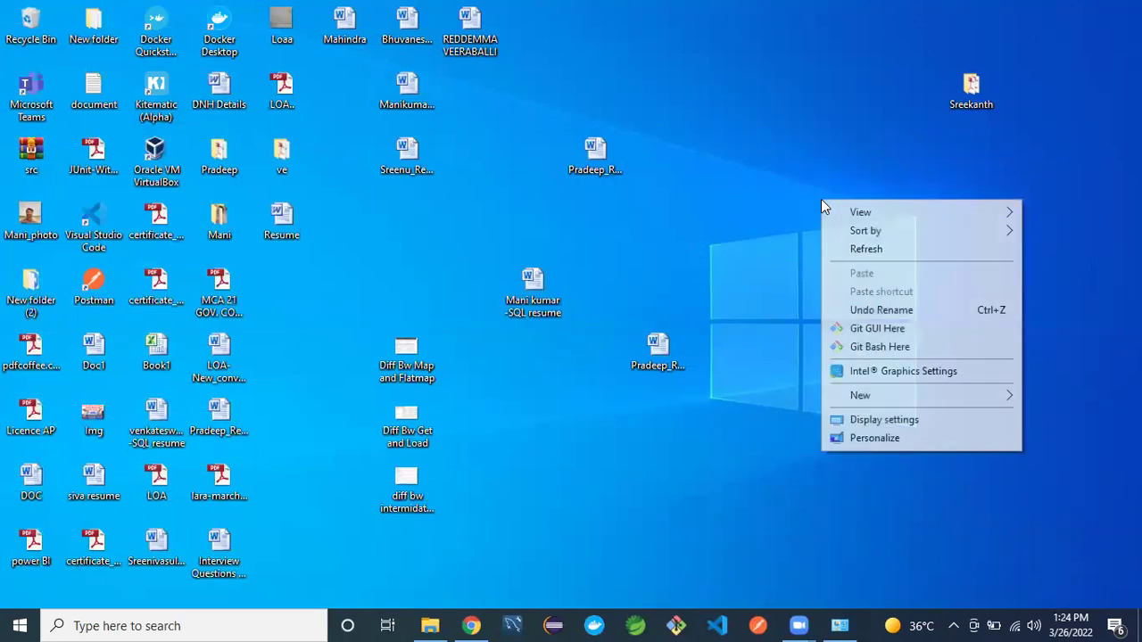
click(865, 250)
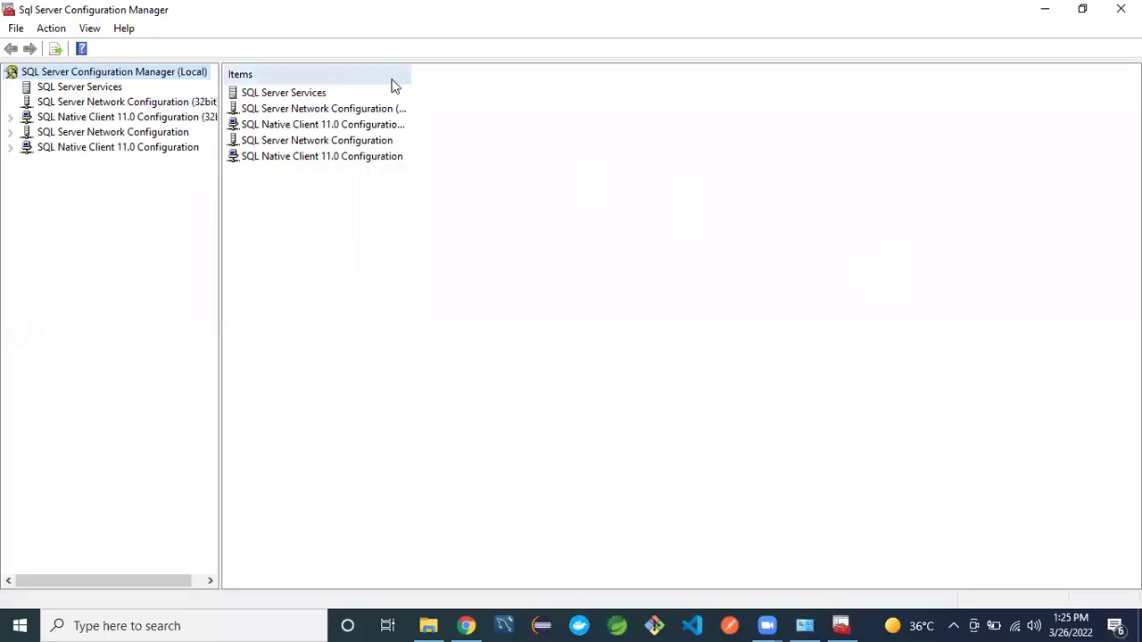
- Widen the Items column and list the SQL Server services, with only Browser stopped
drag(415, 68, 534, 67)
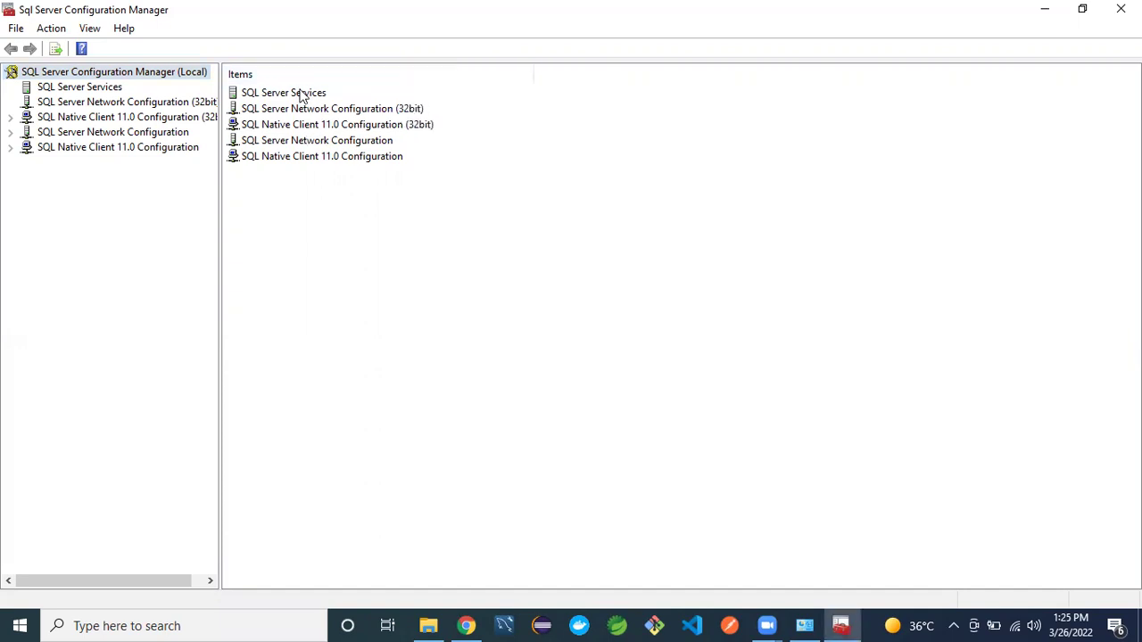
click(301, 94)
click(337, 113)
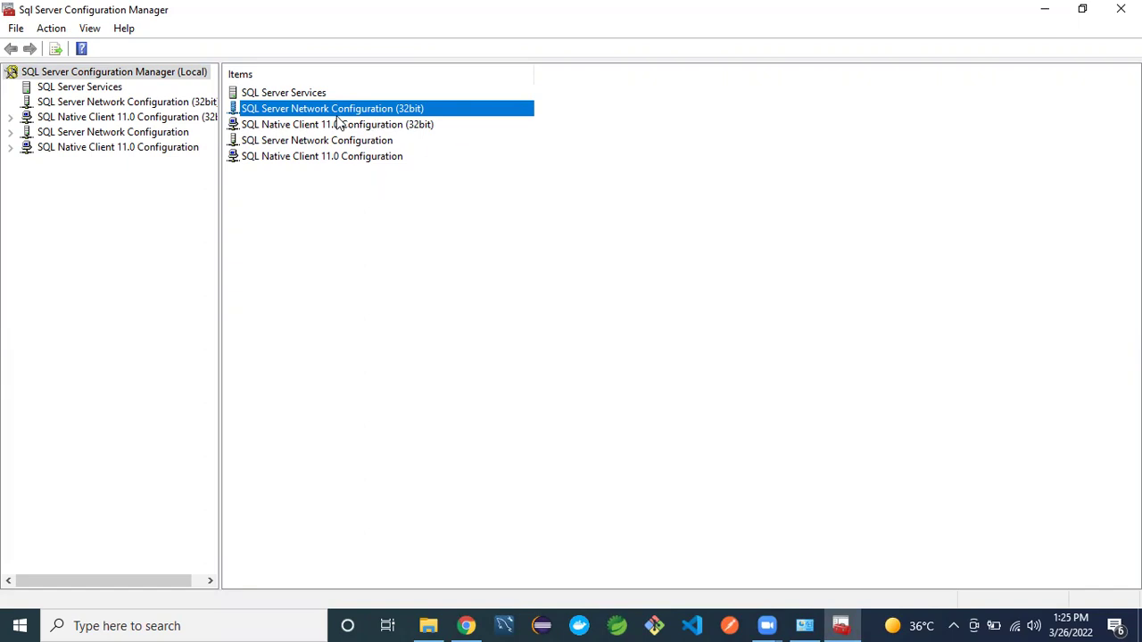
click(116, 89)
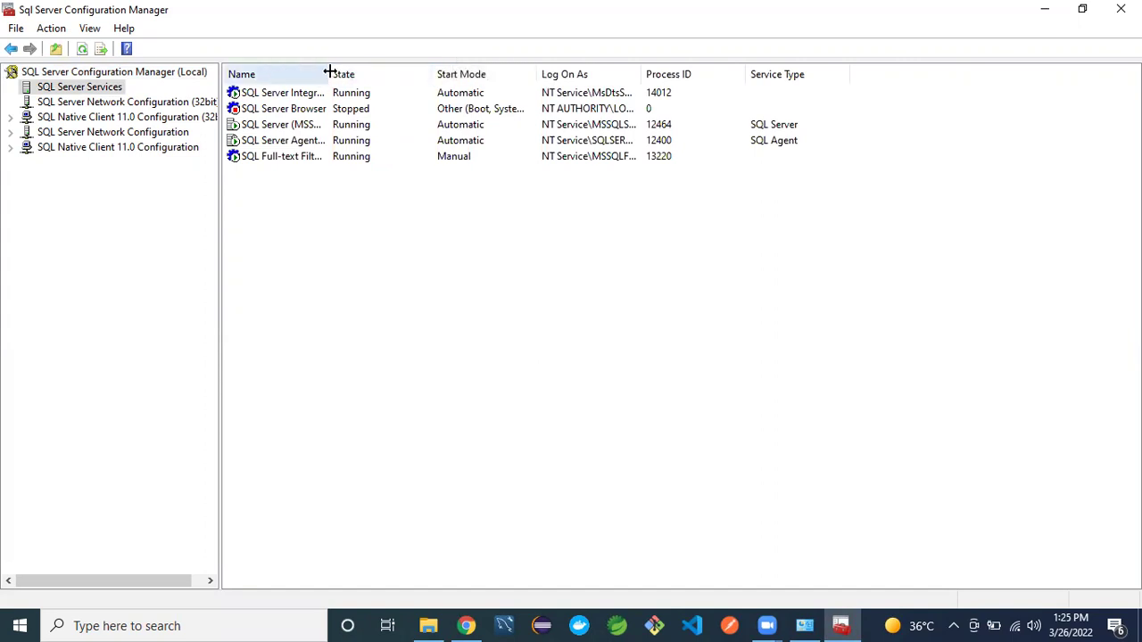
drag(330, 68, 503, 74)
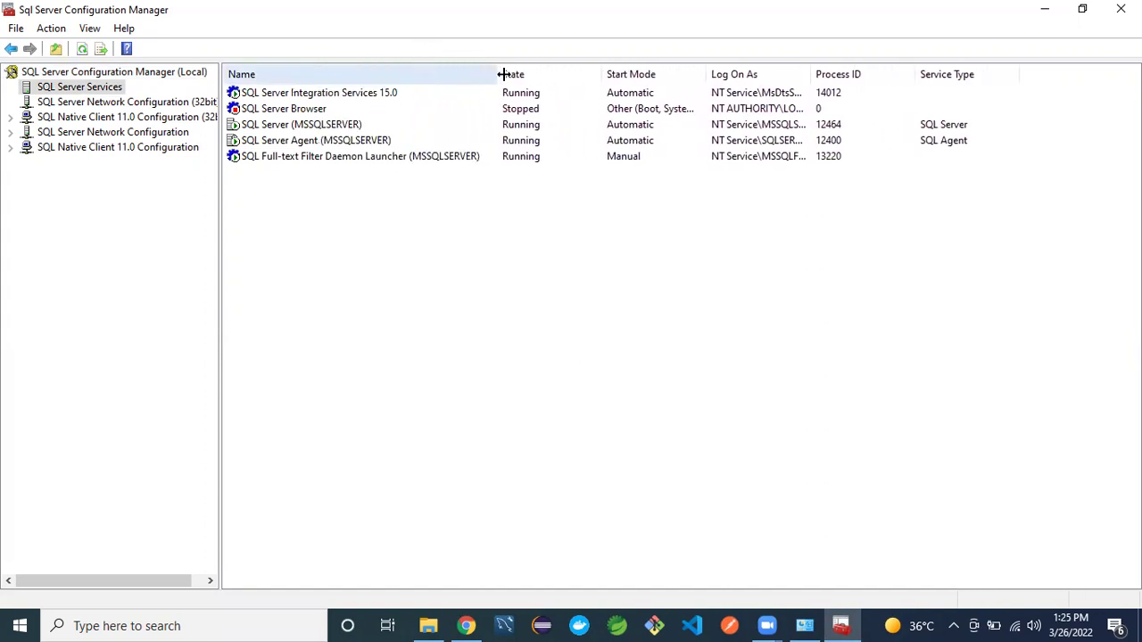
click(348, 100)
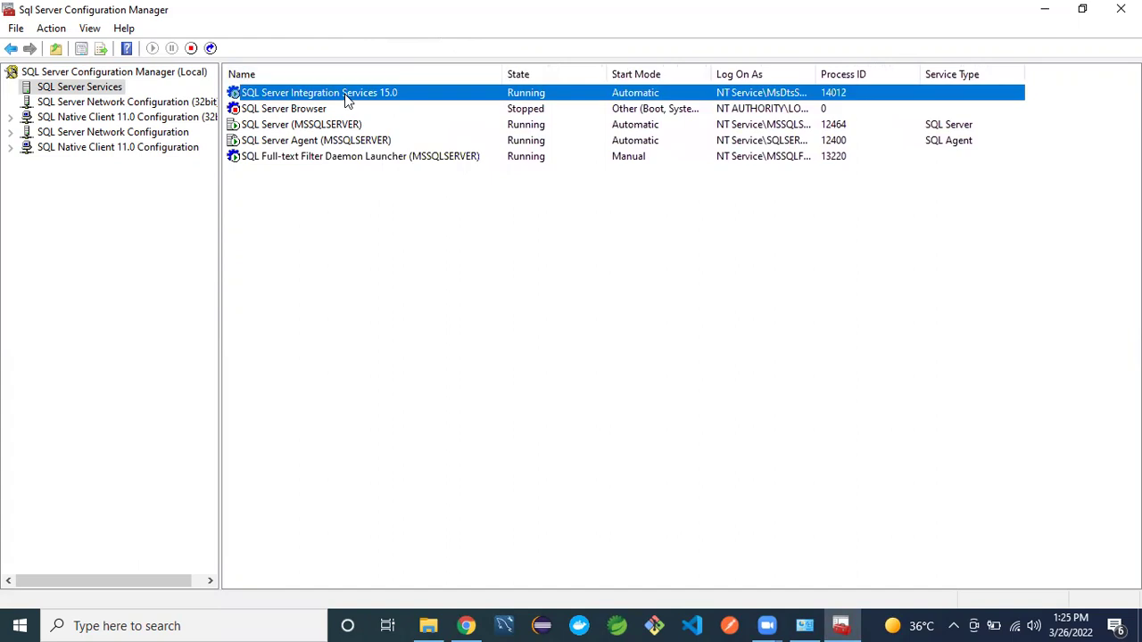
click(327, 156)
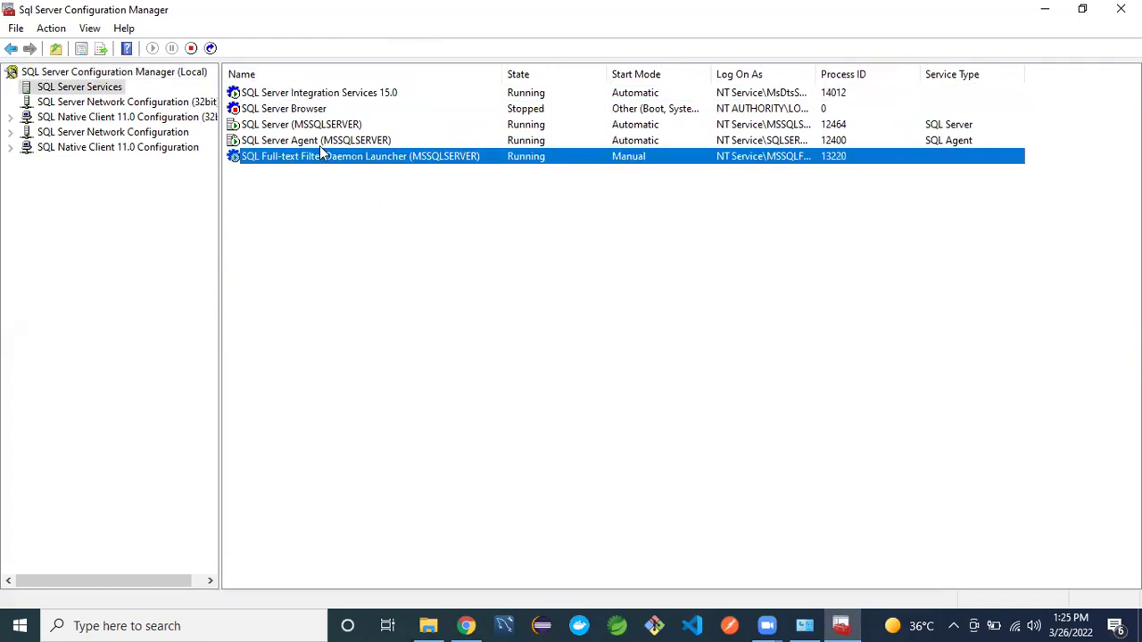
click(314, 142)
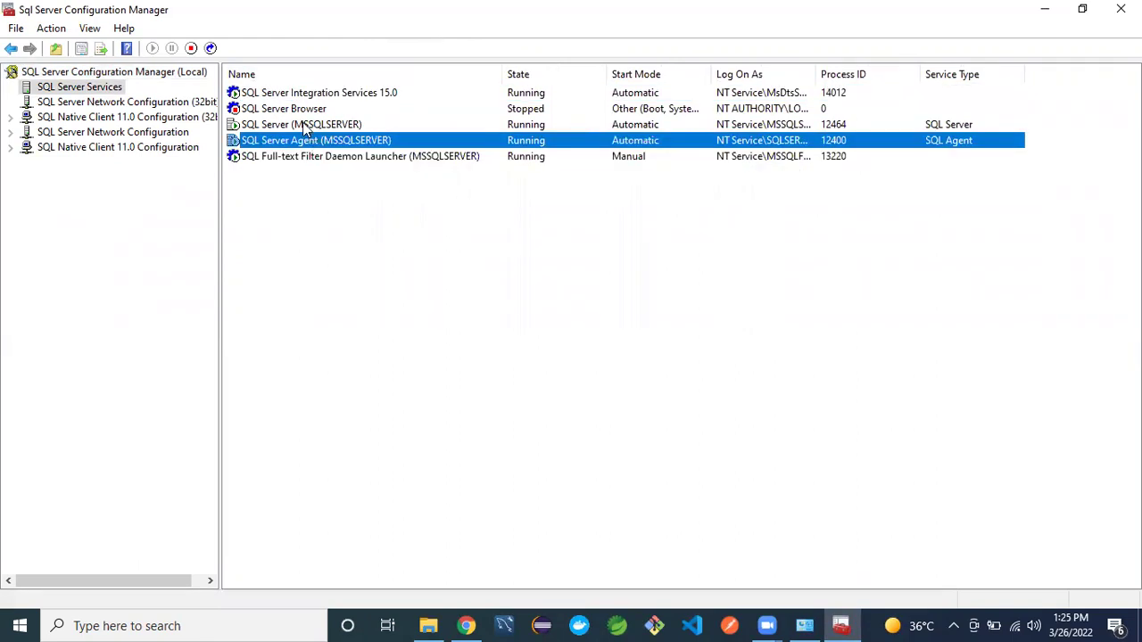
click(303, 125)
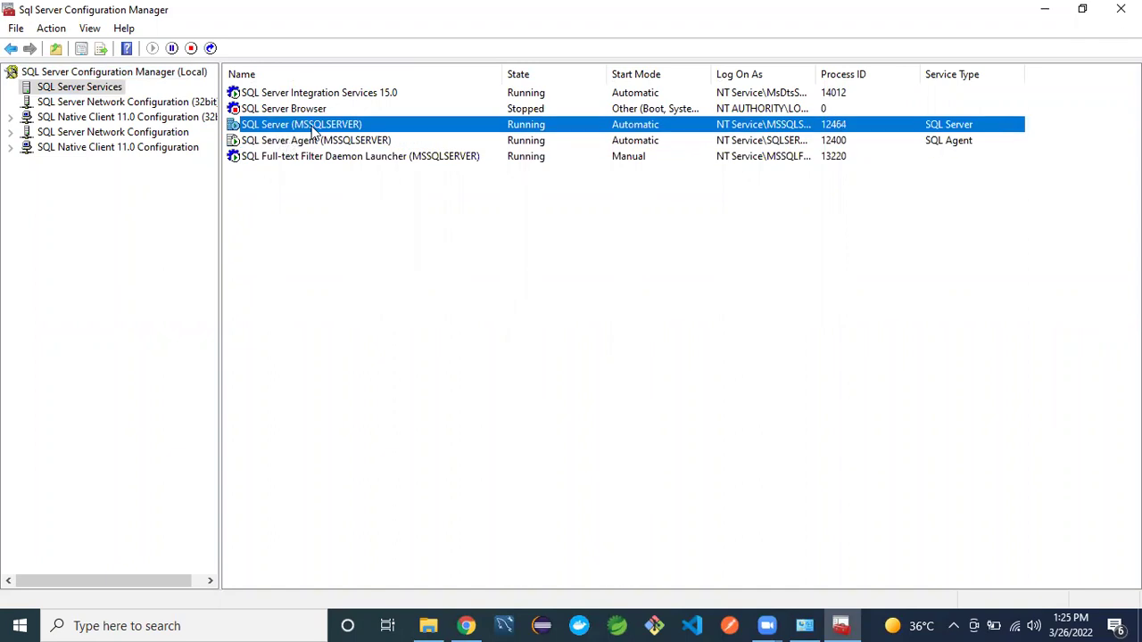
click(318, 108)
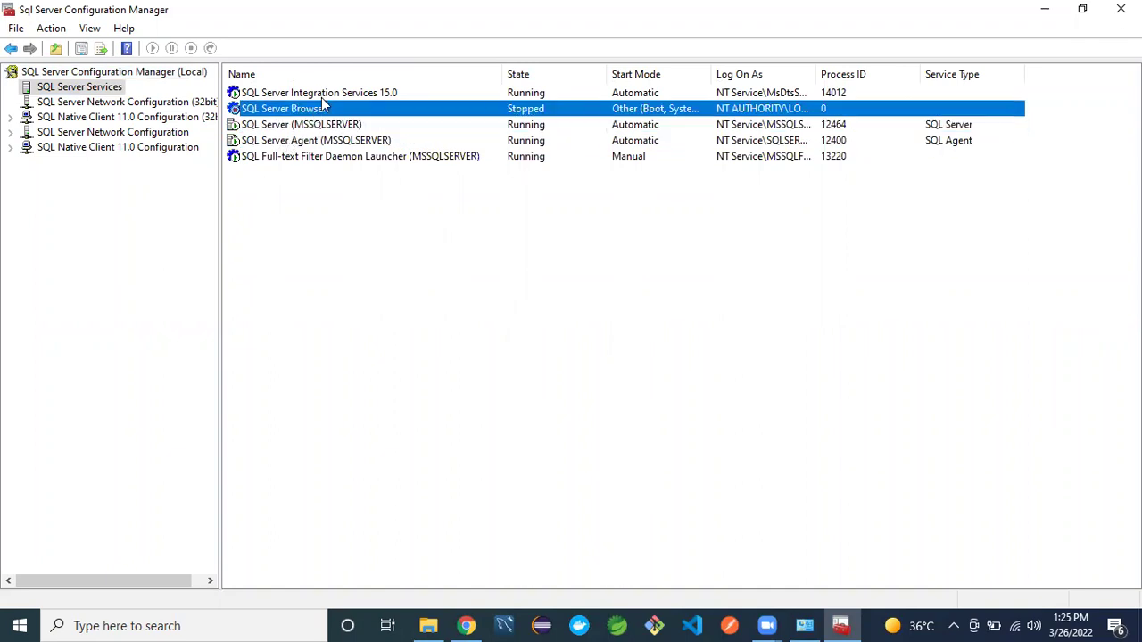
click(323, 189)
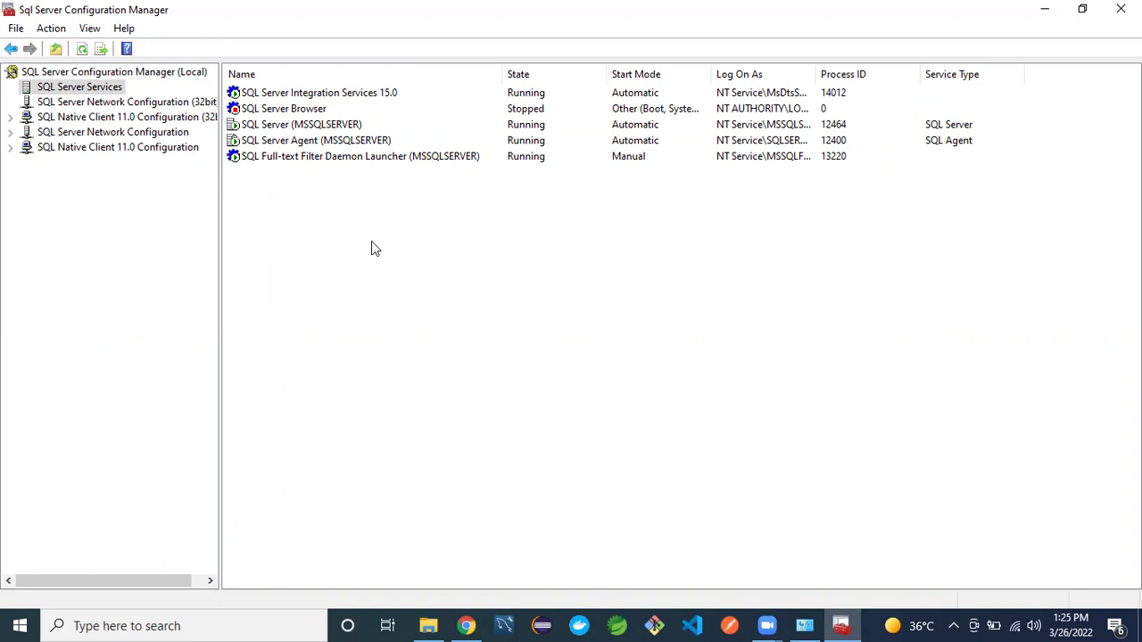
click(646, 143)
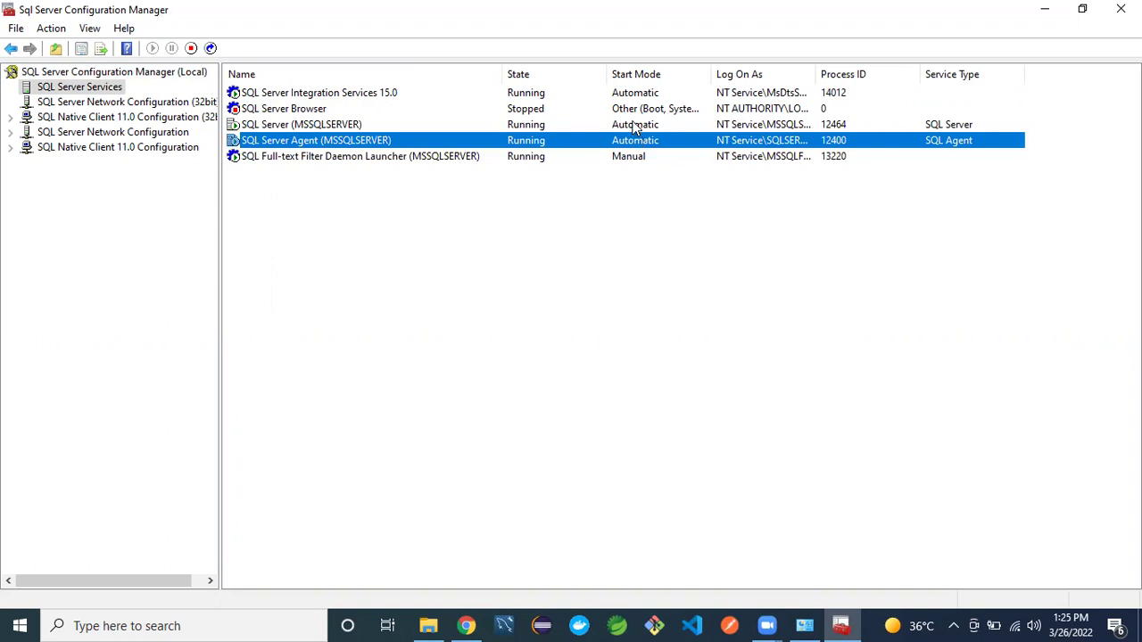
click(635, 128)
click(421, 256)
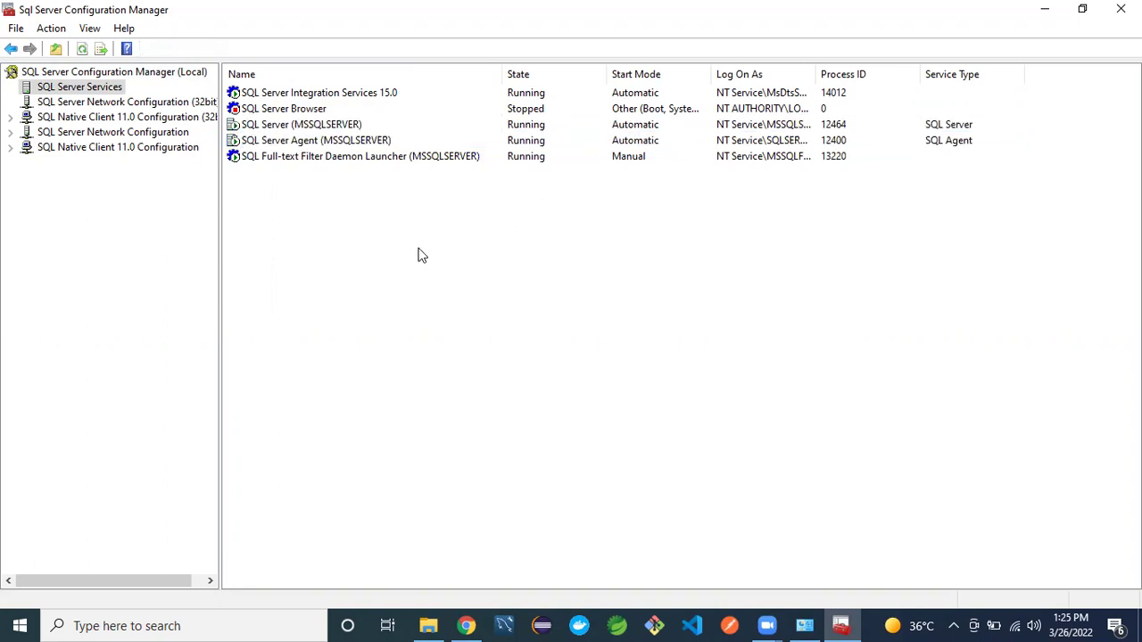
click(639, 96)
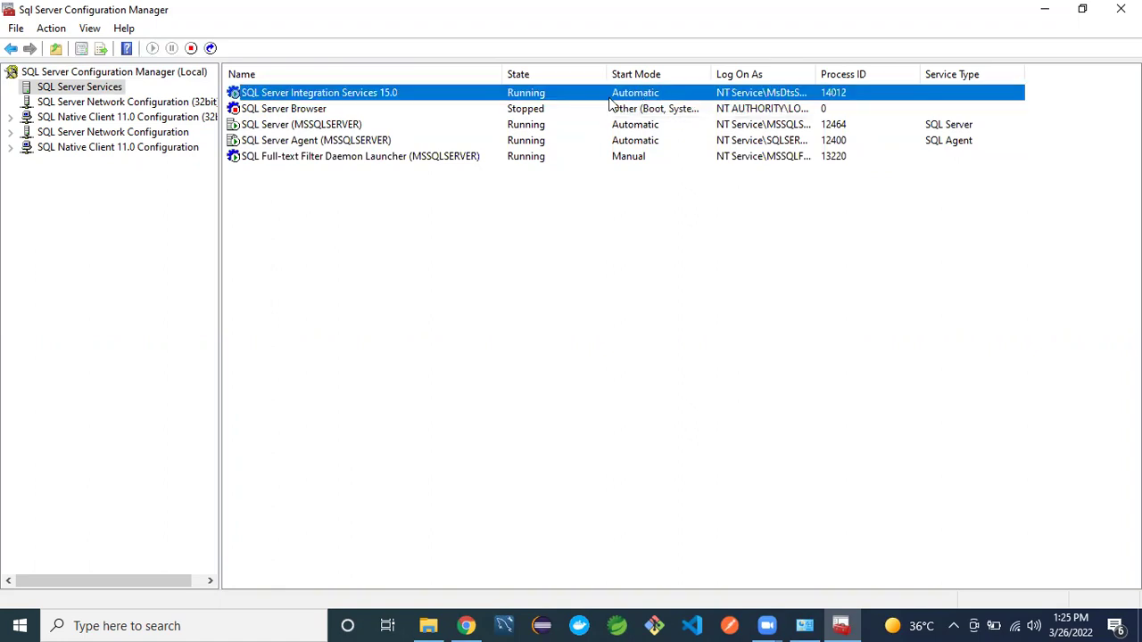
right_click(516, 233)
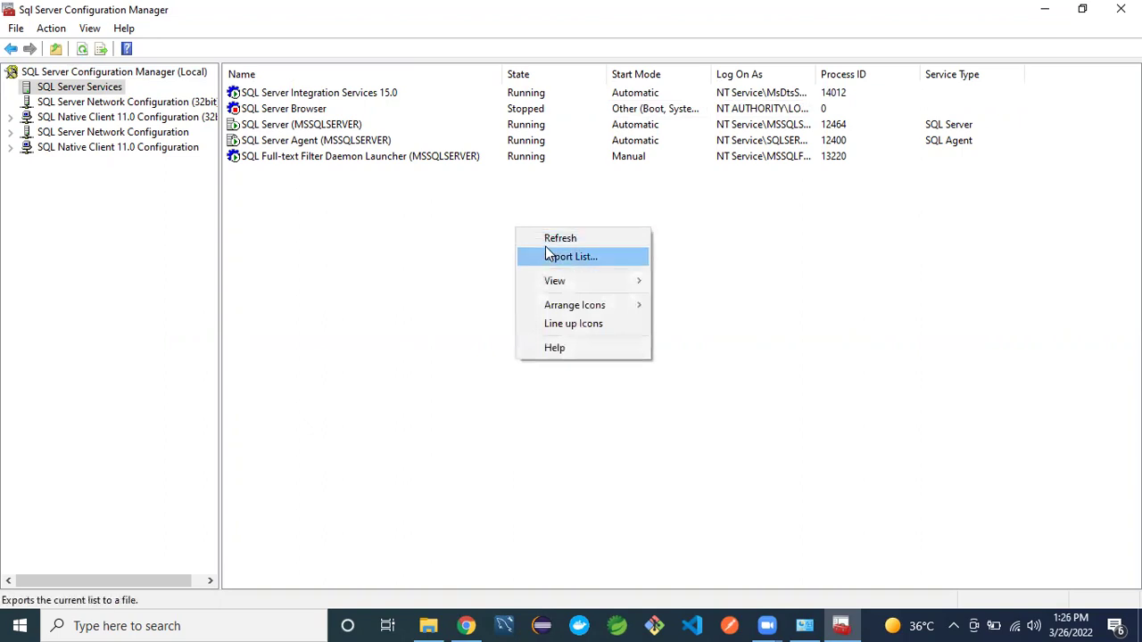
click(546, 240)
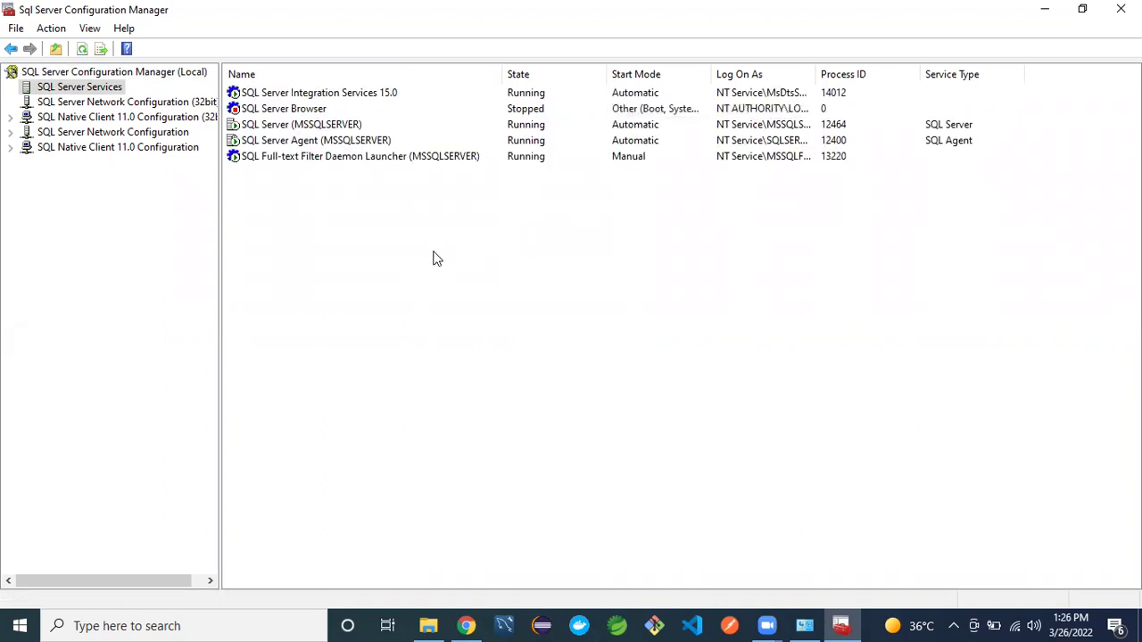
click(1044, 11)
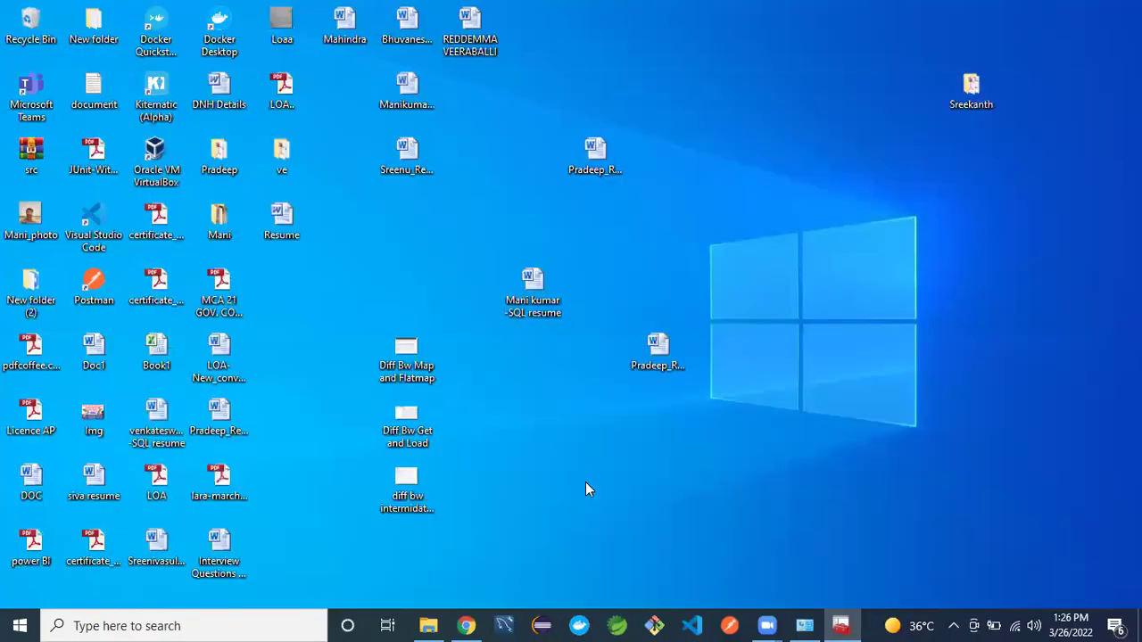
- Confirm D:\DATA and E:\LOG are empty in File Explorer, then minimize it
click(430, 625)
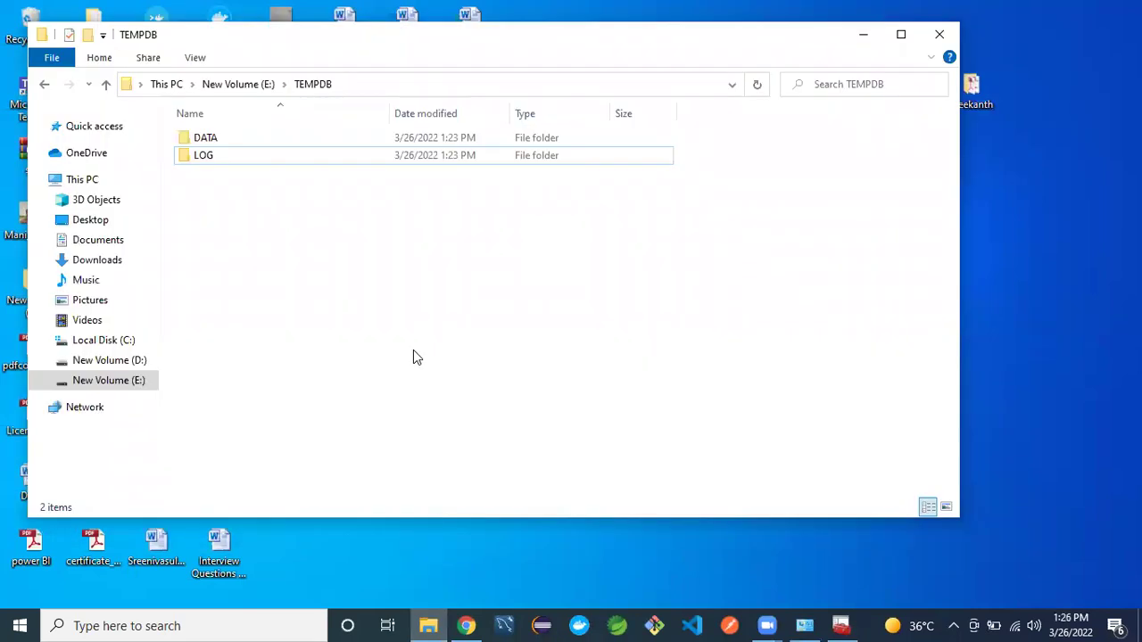
click(116, 361)
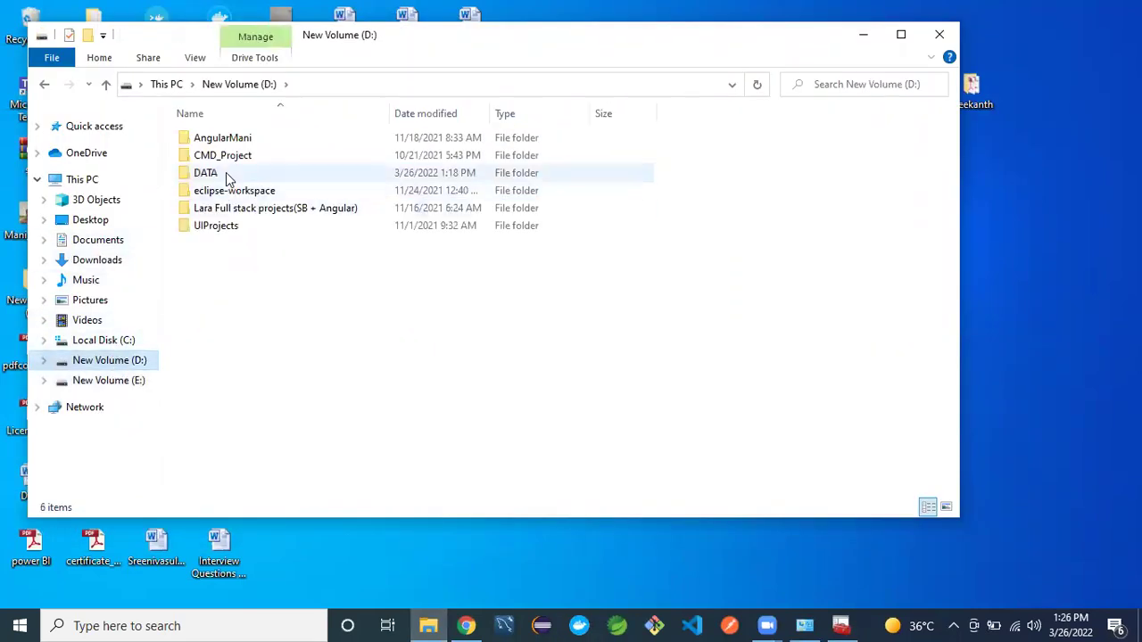
double_click(227, 174)
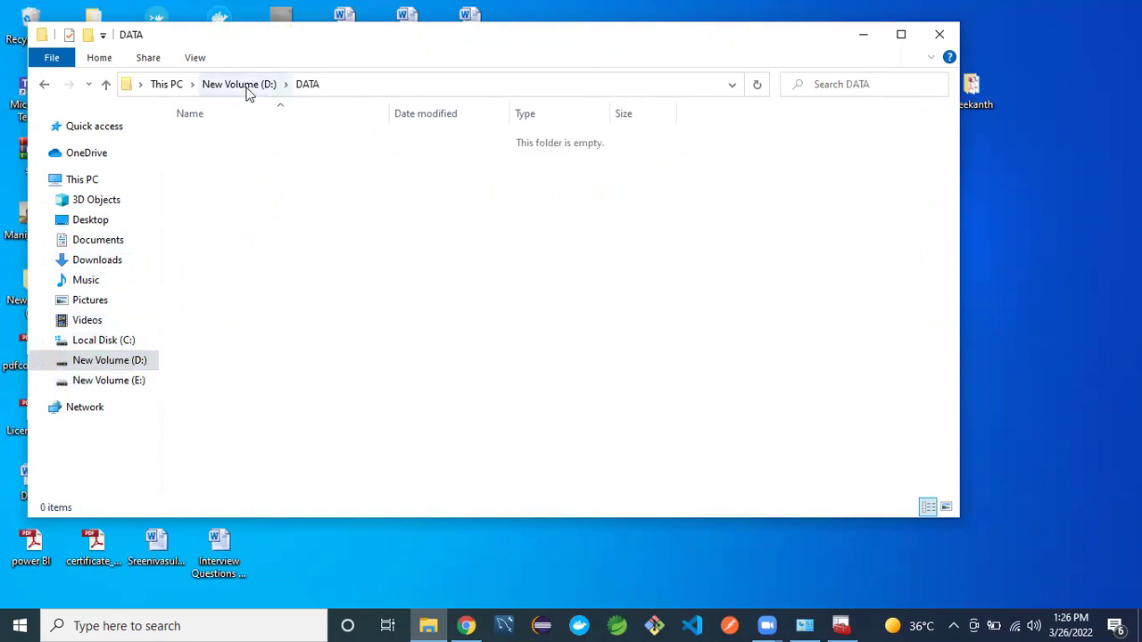
click(125, 361)
click(133, 380)
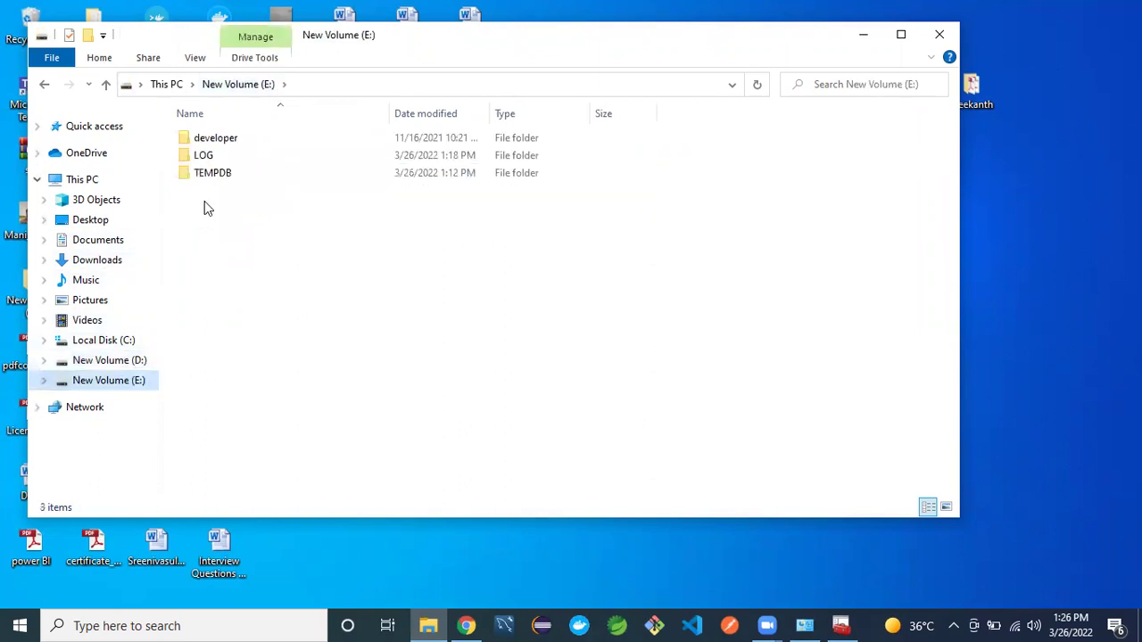
double_click(230, 159)
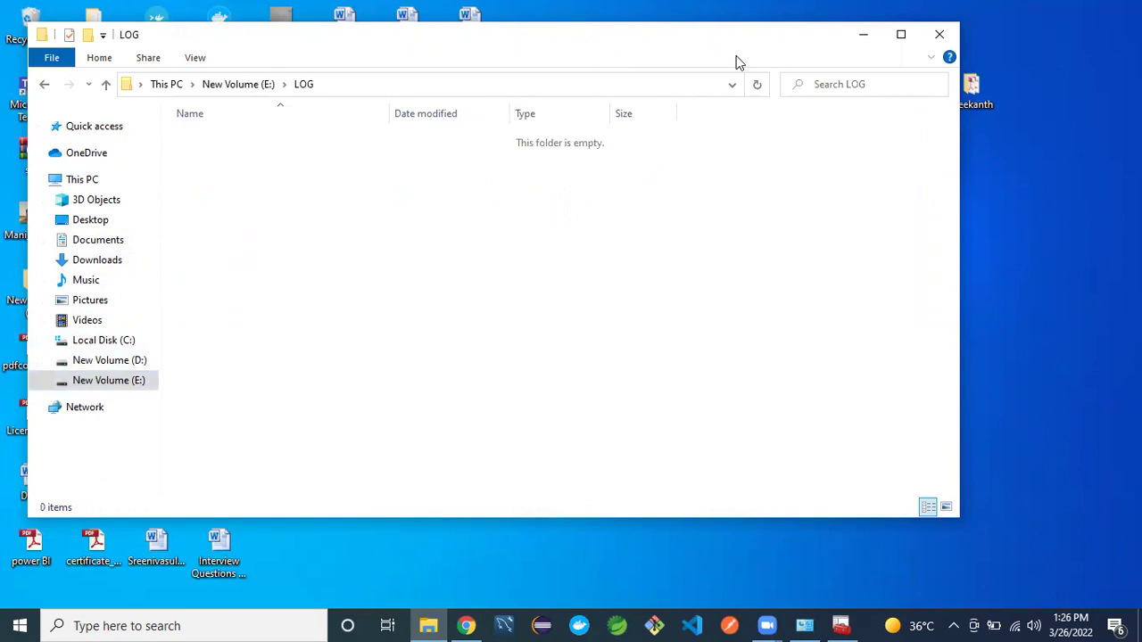
click(862, 36)
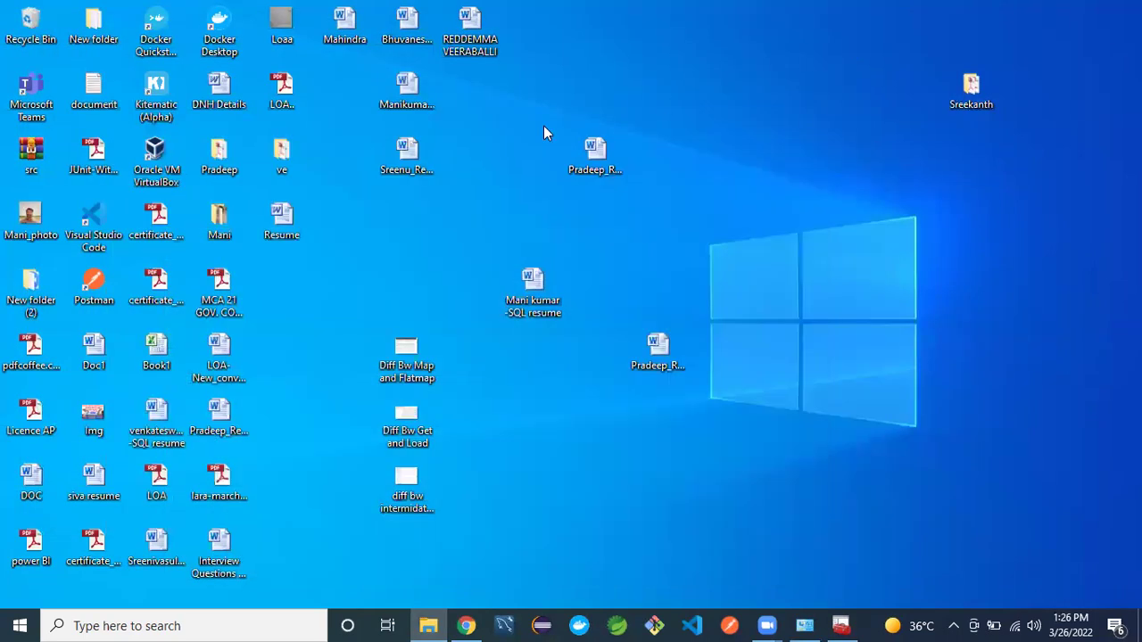
right_click(512, 128)
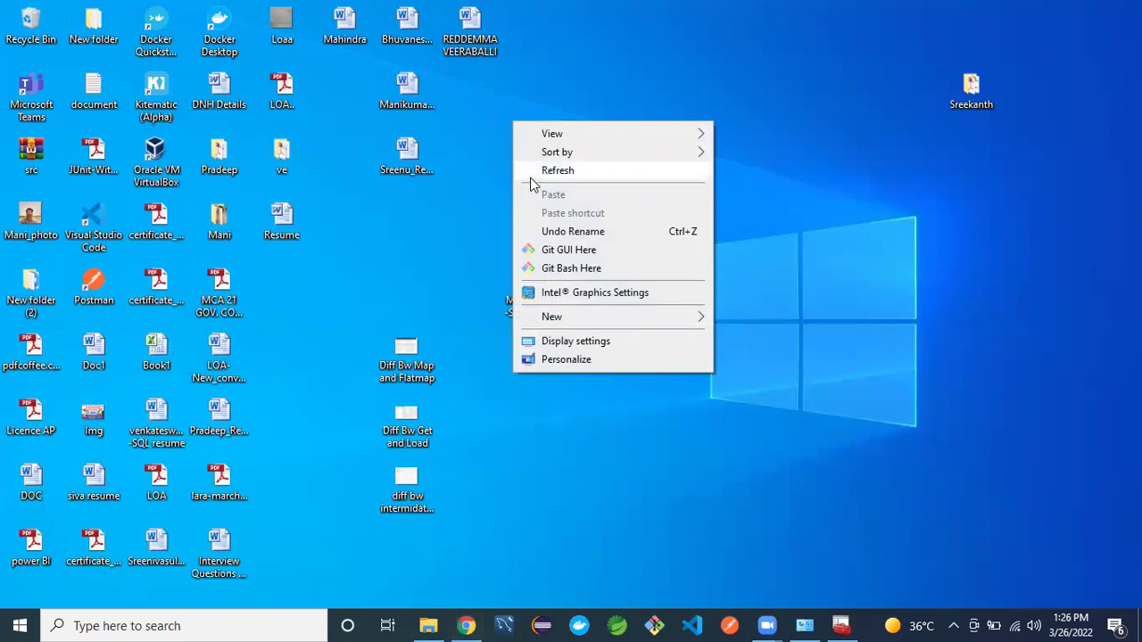
click(558, 170)
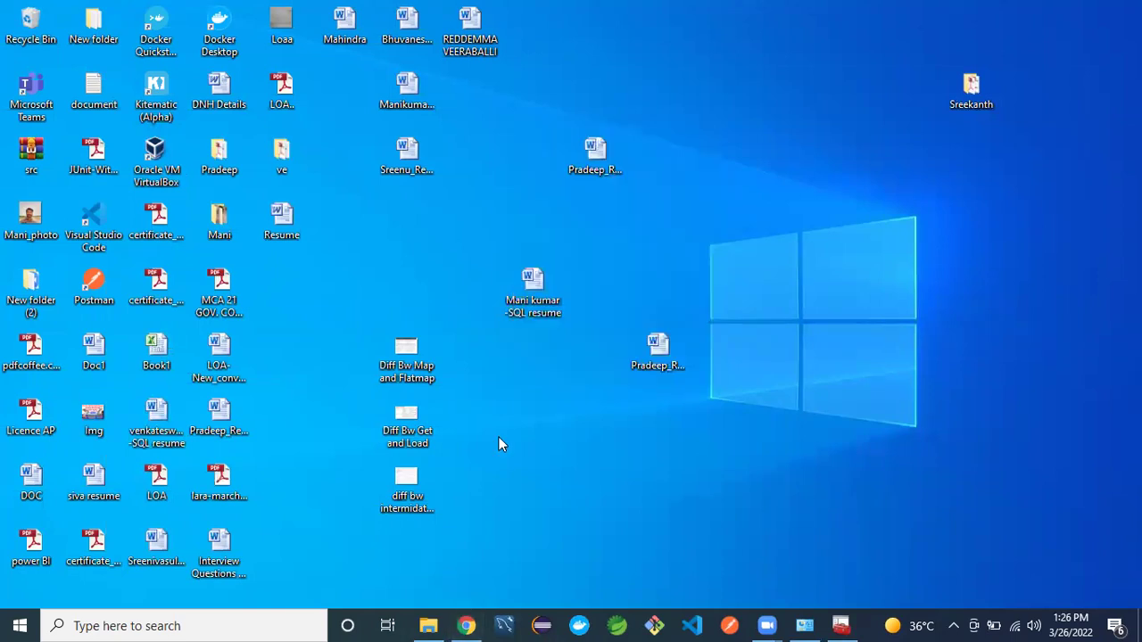
click(468, 625)
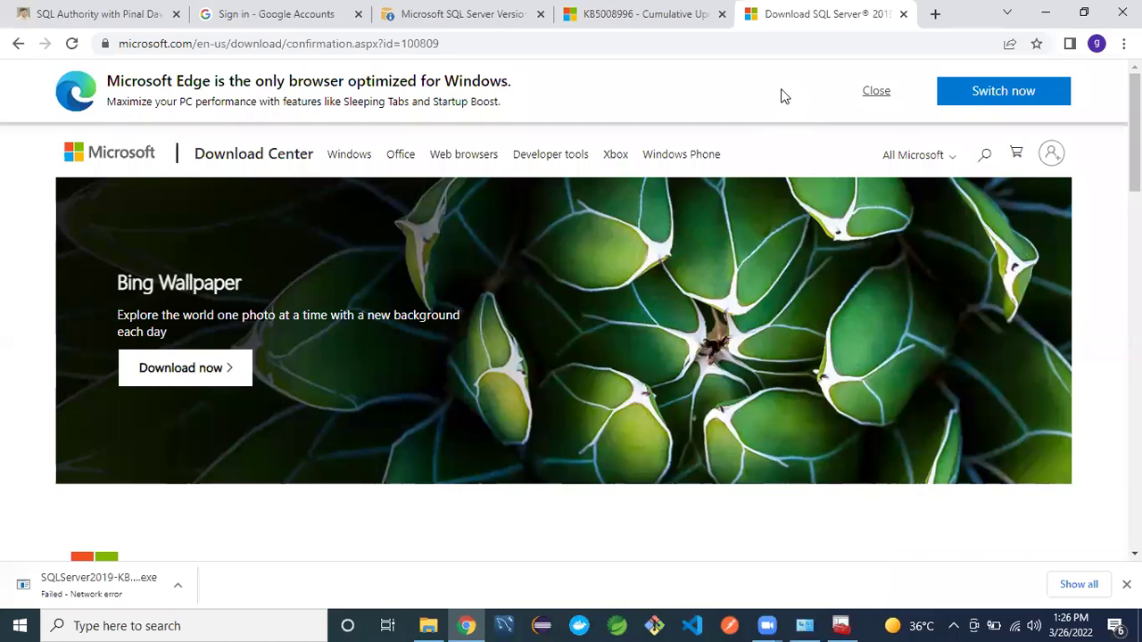
click(1046, 12)
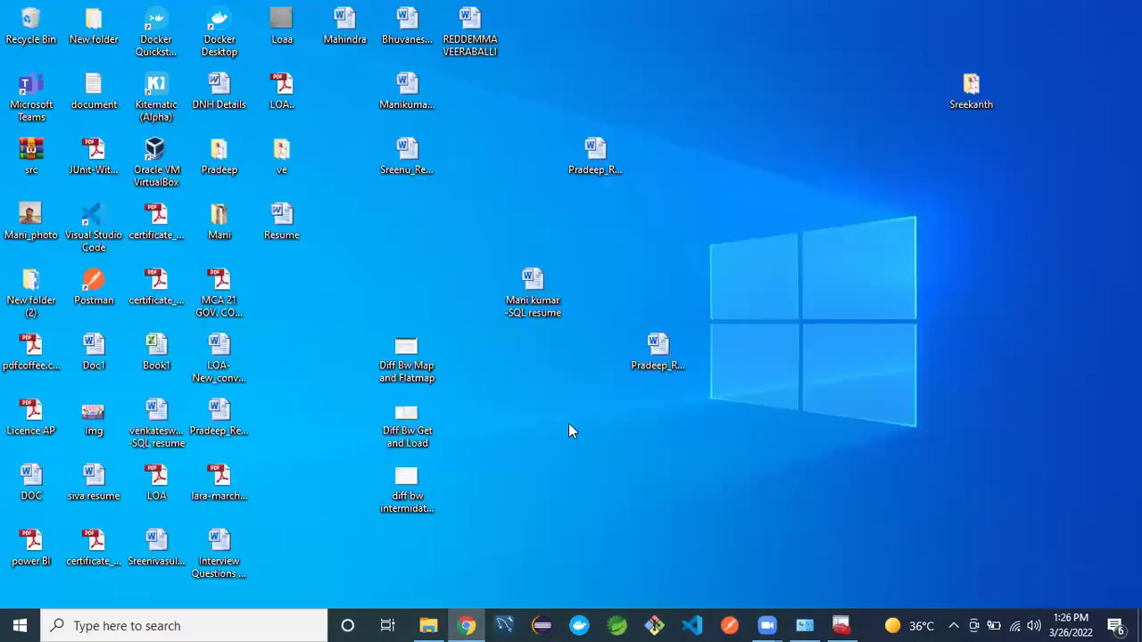
click(208, 625)
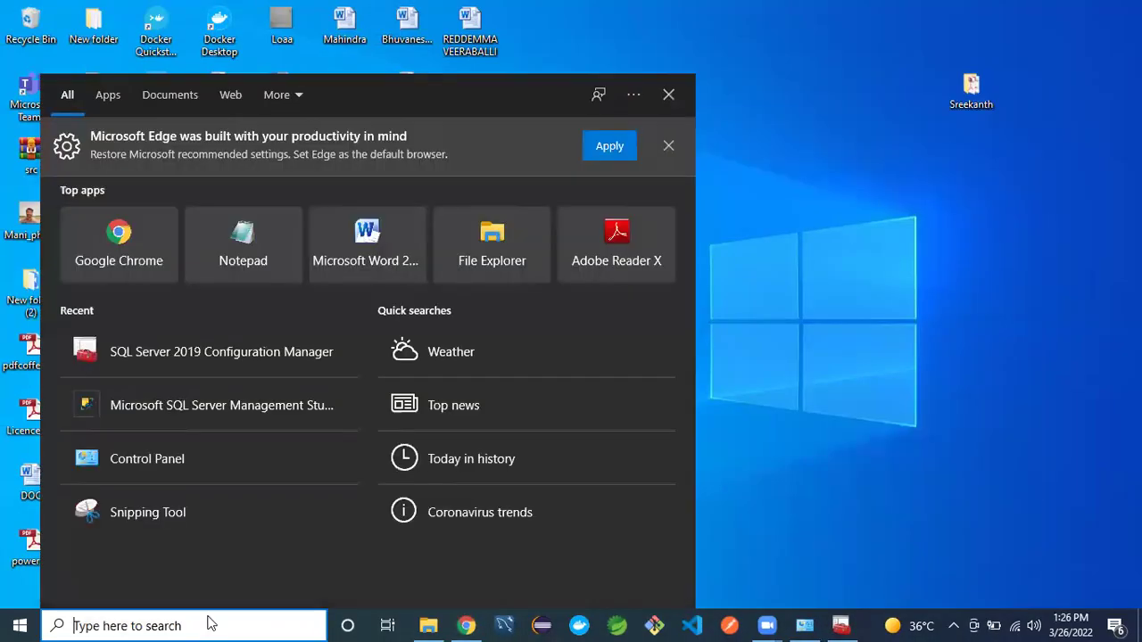
text(SSMS)
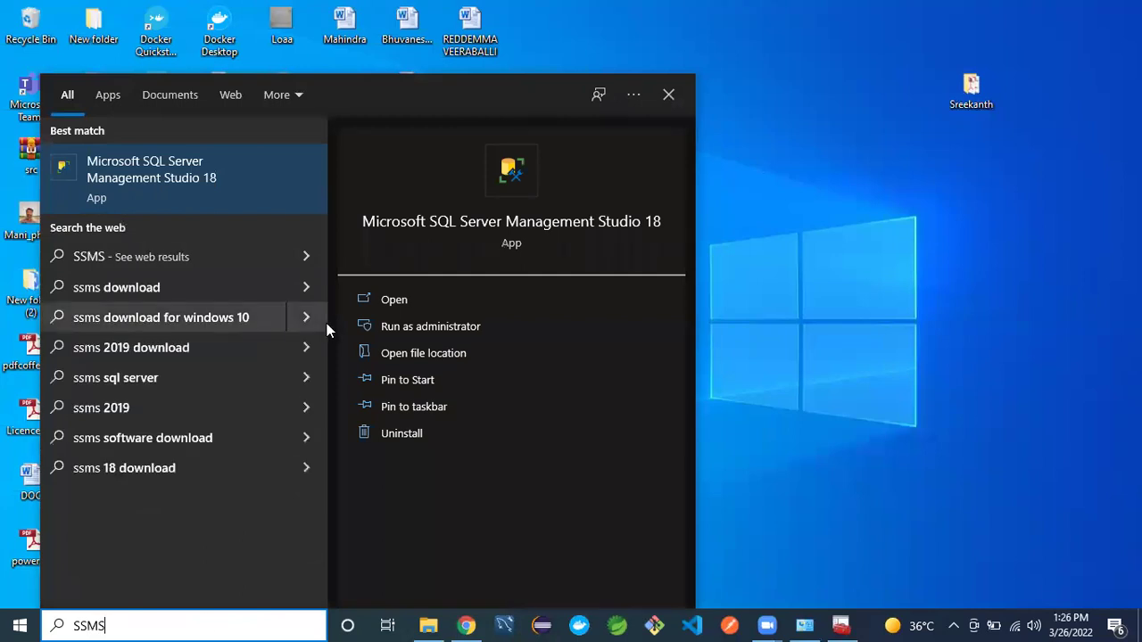
click(497, 232)
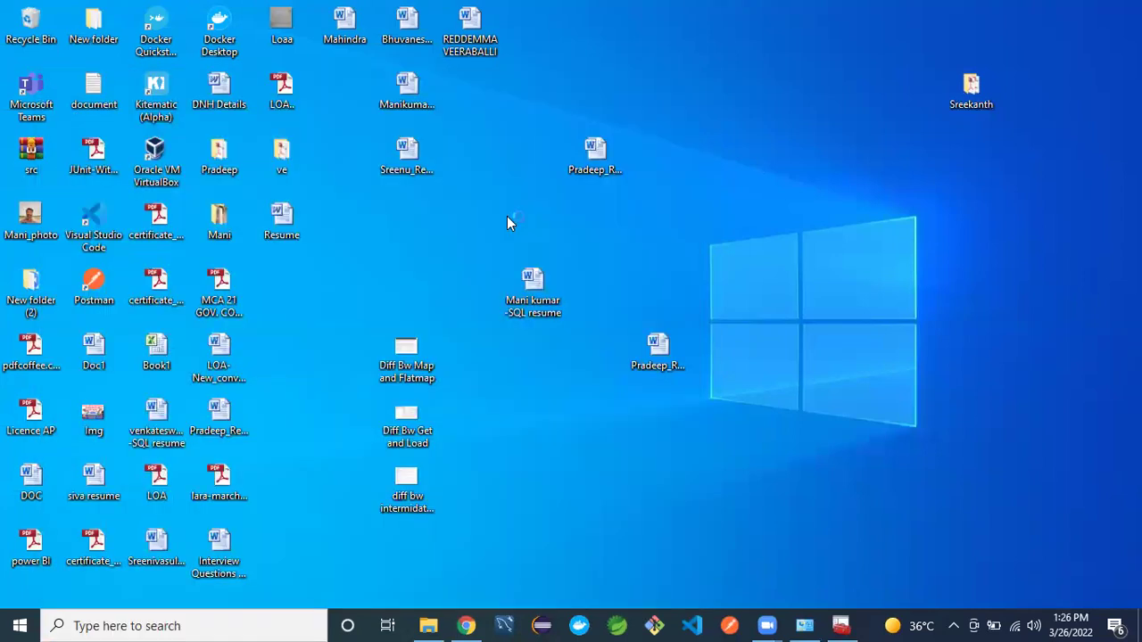
click(427, 626)
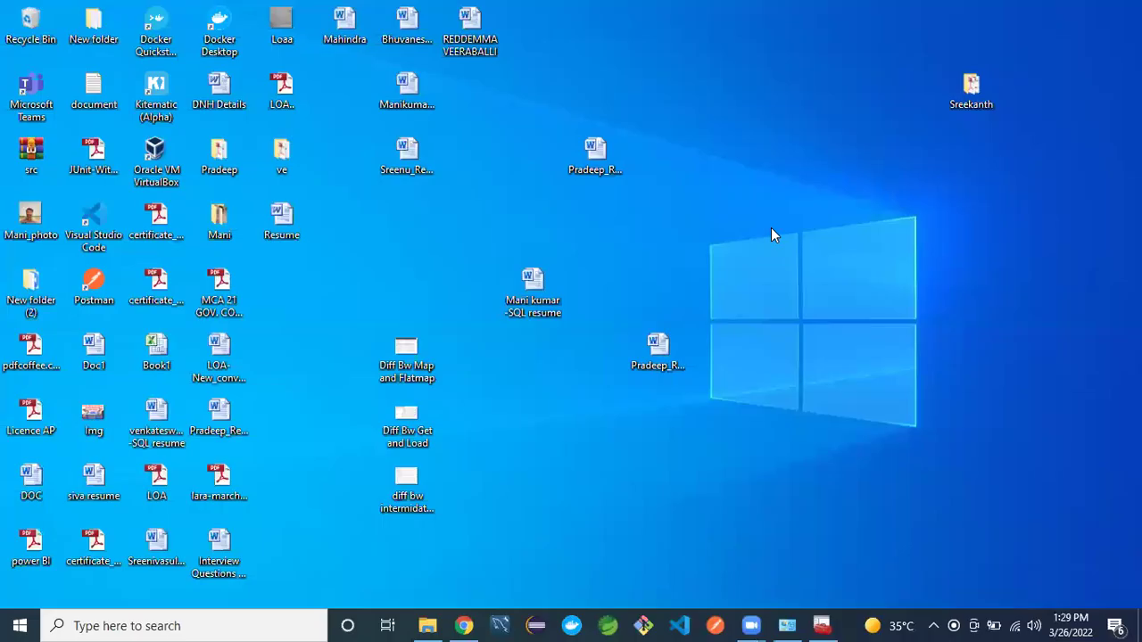
- Browse to the Sql server downloads folder on Local Disk (C:)
click(428, 626)
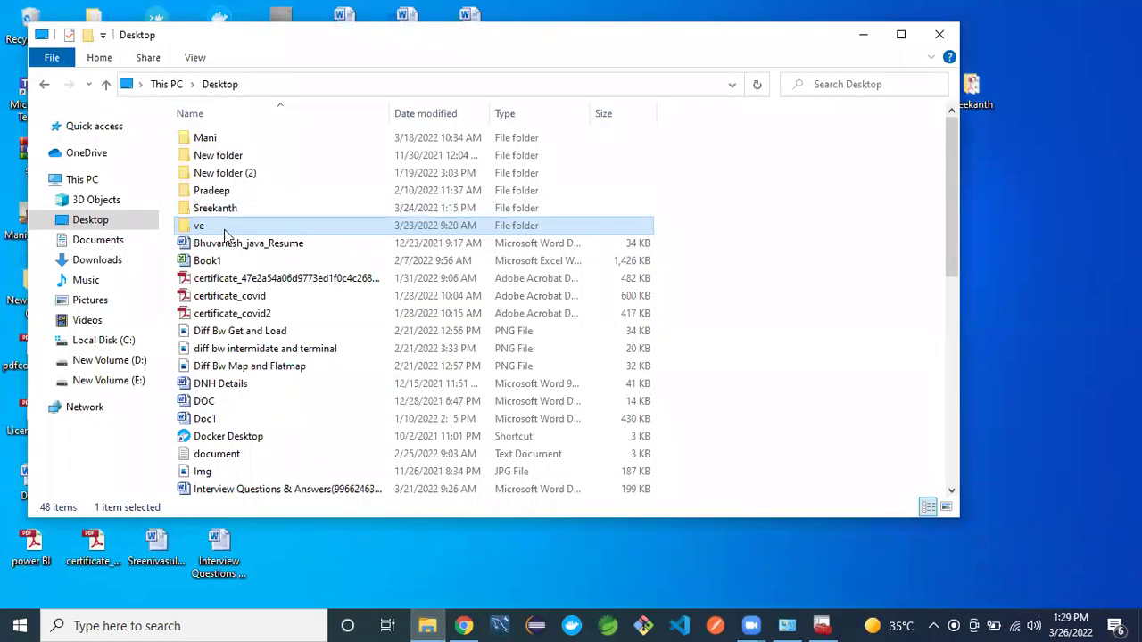
click(116, 225)
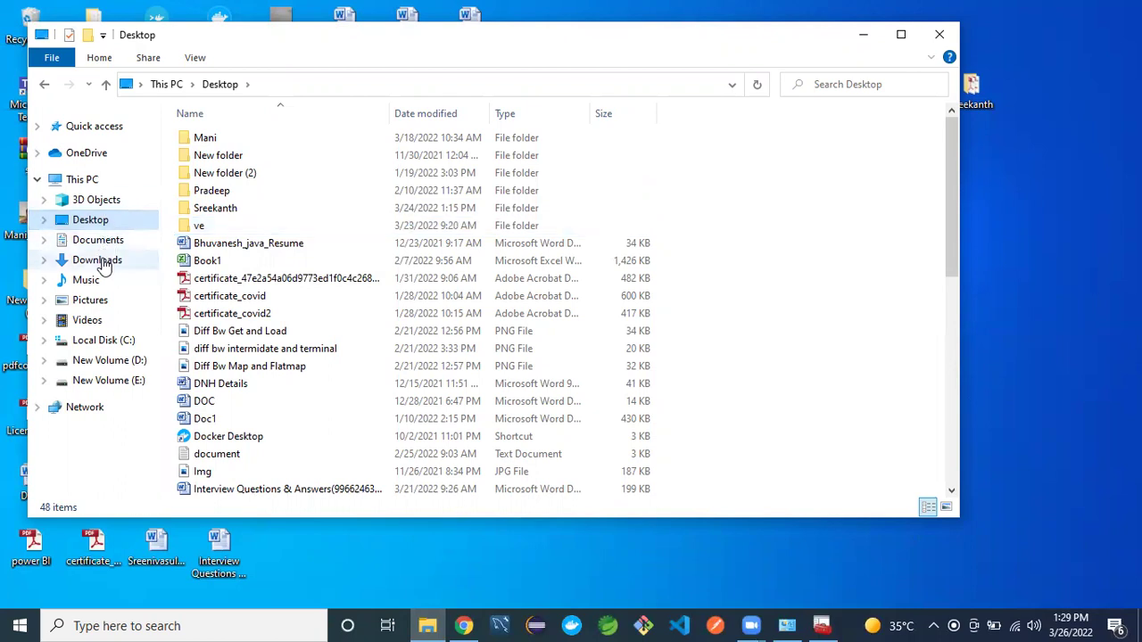
click(102, 263)
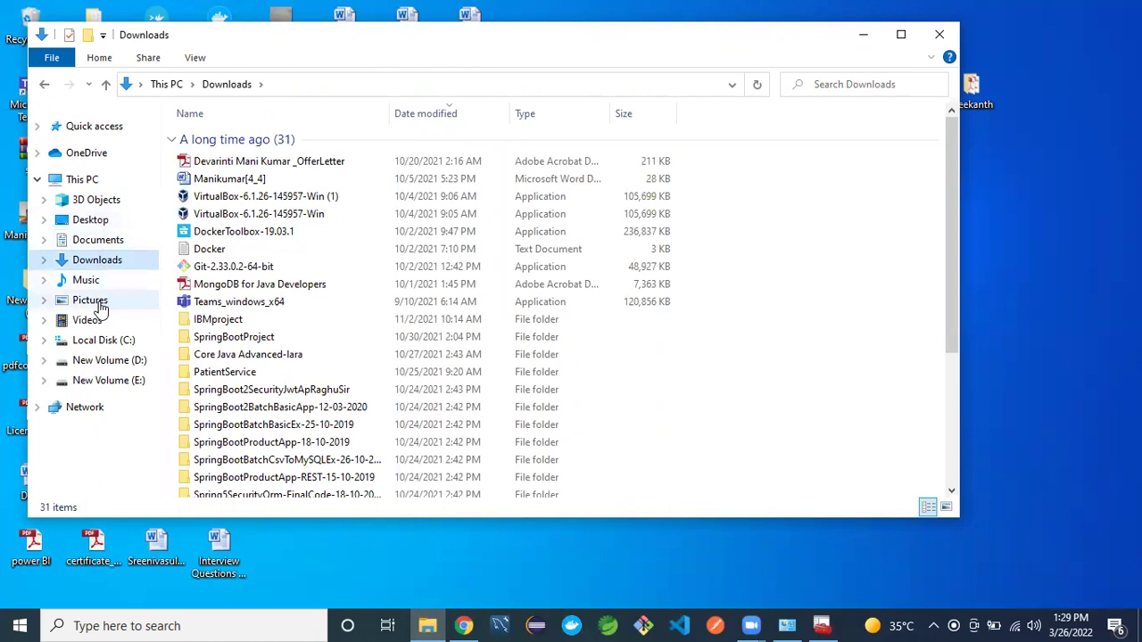
click(98, 342)
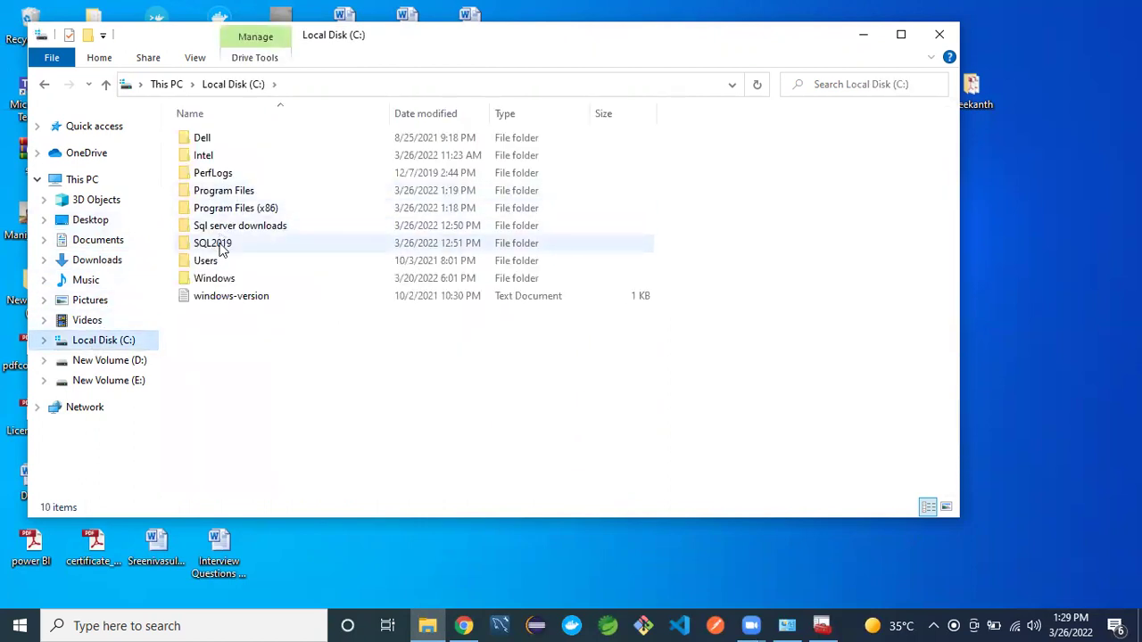
click(222, 250)
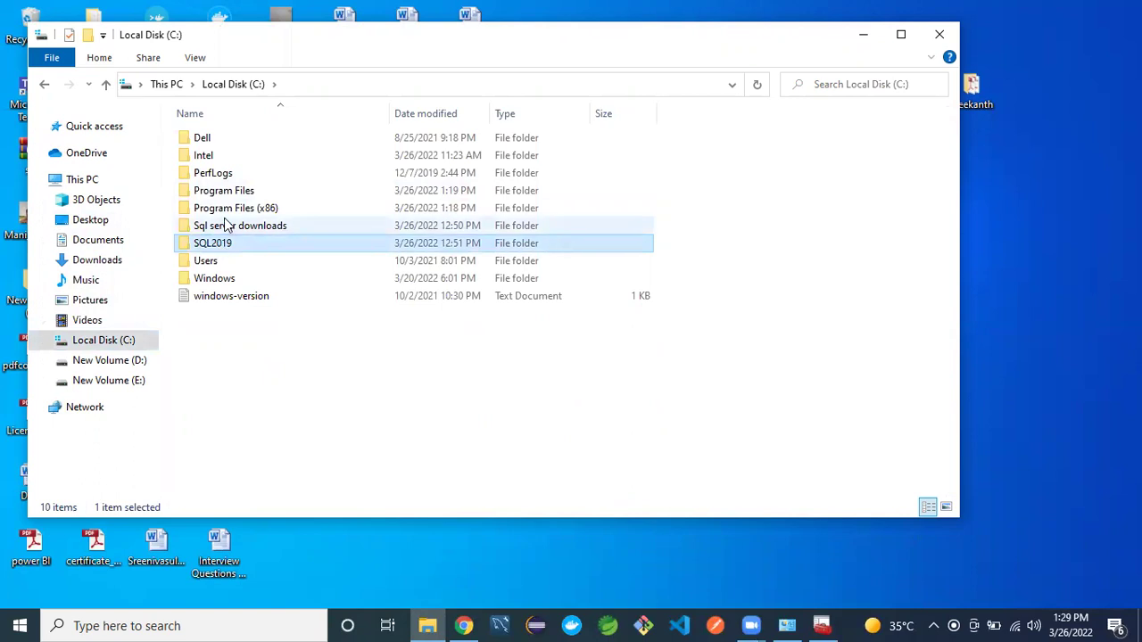
double_click(229, 228)
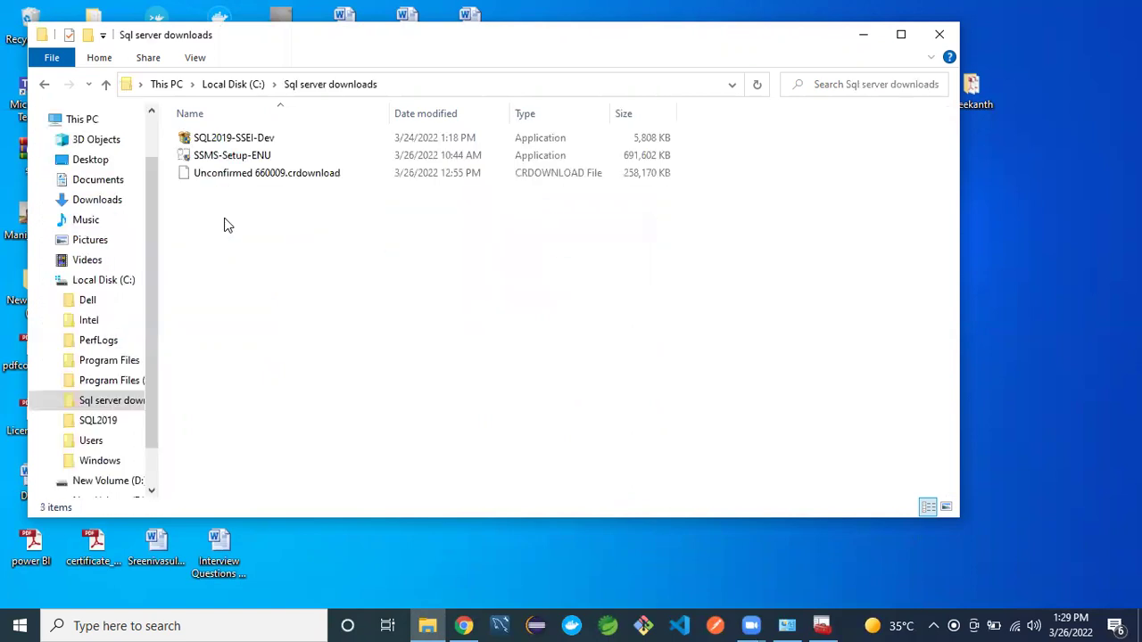
- Select the SSMS-Setup-ENU installer and bring up its context menu
click(251, 164)
double_click(249, 161)
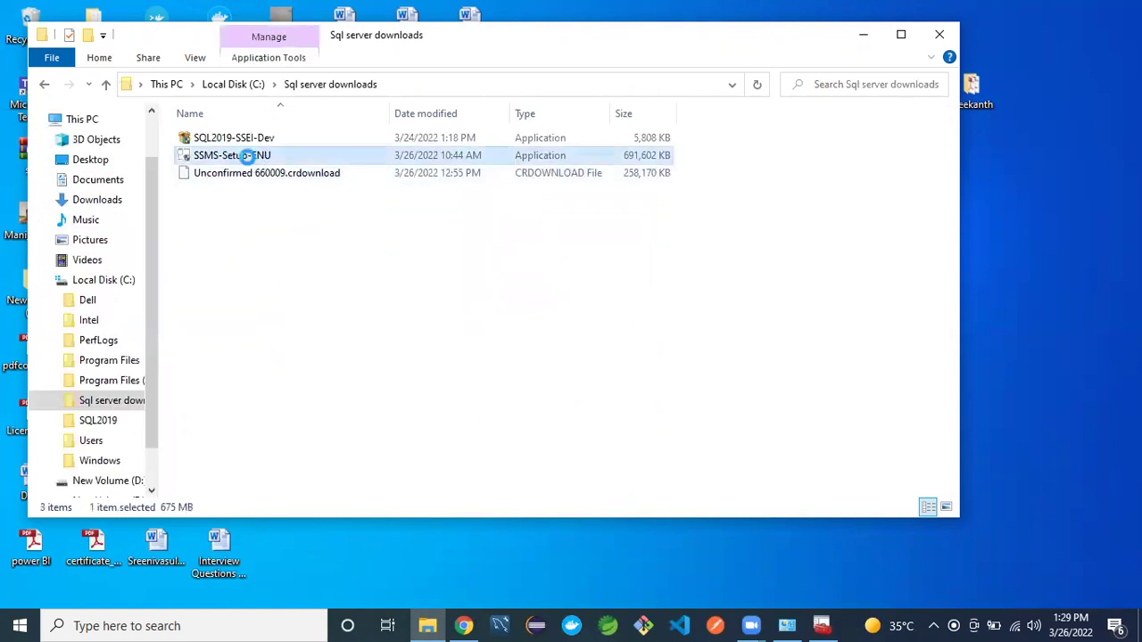
right_click(250, 158)
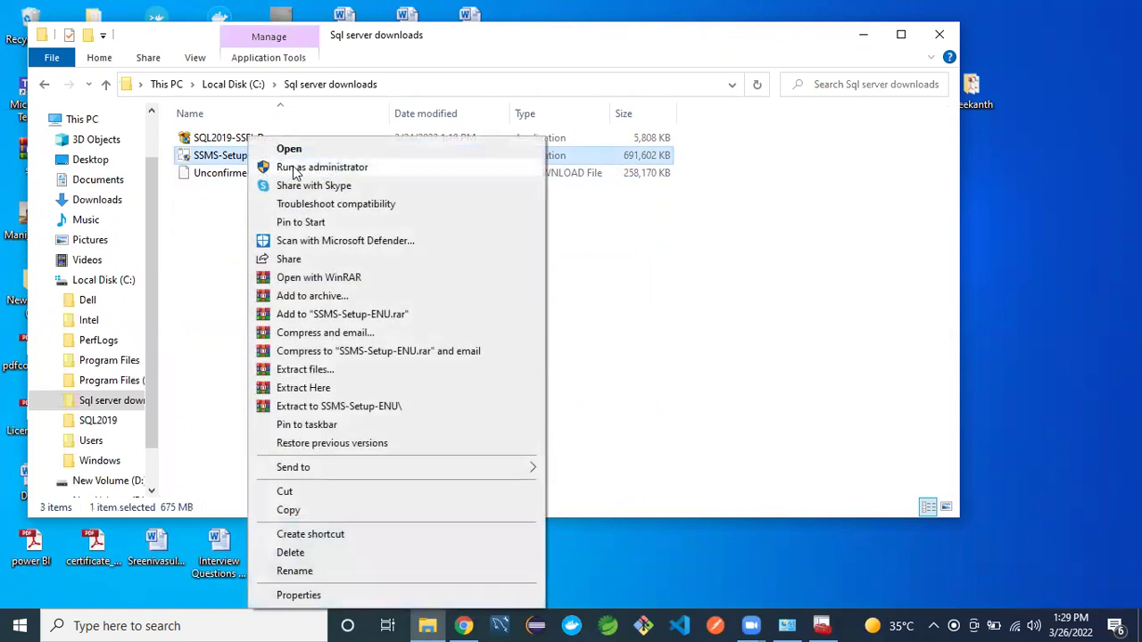
click(226, 227)
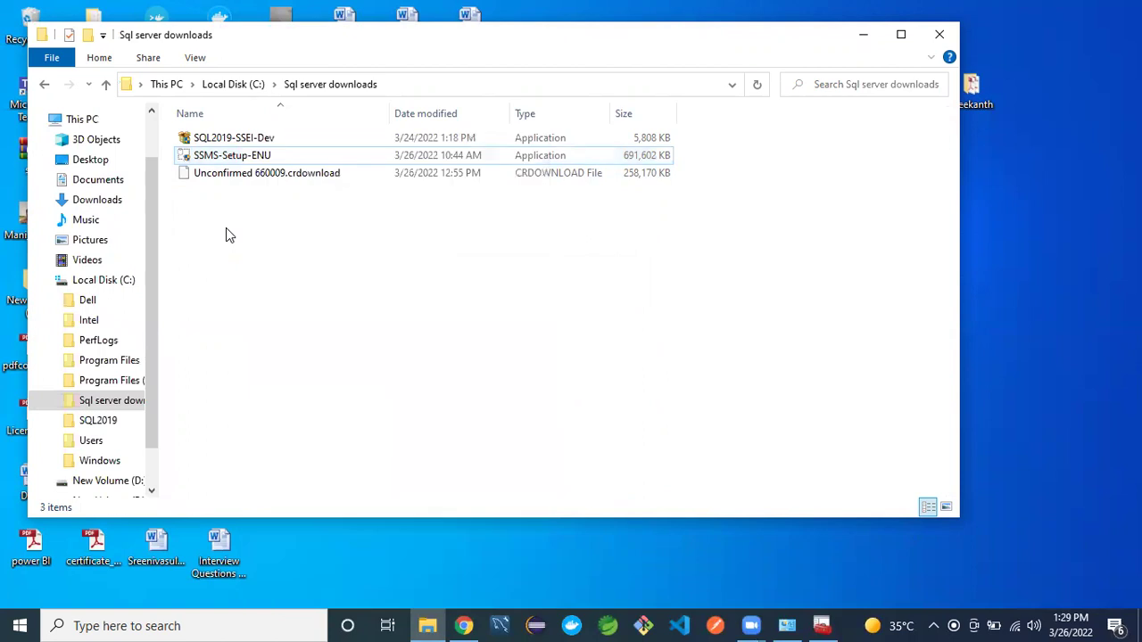
click(251, 143)
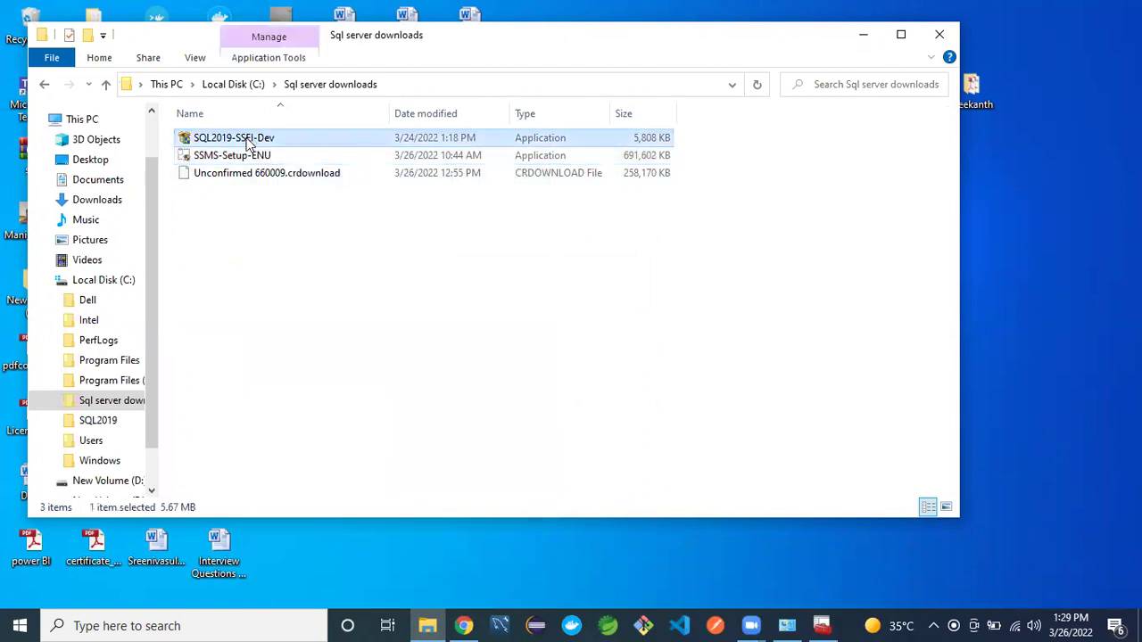
click(249, 158)
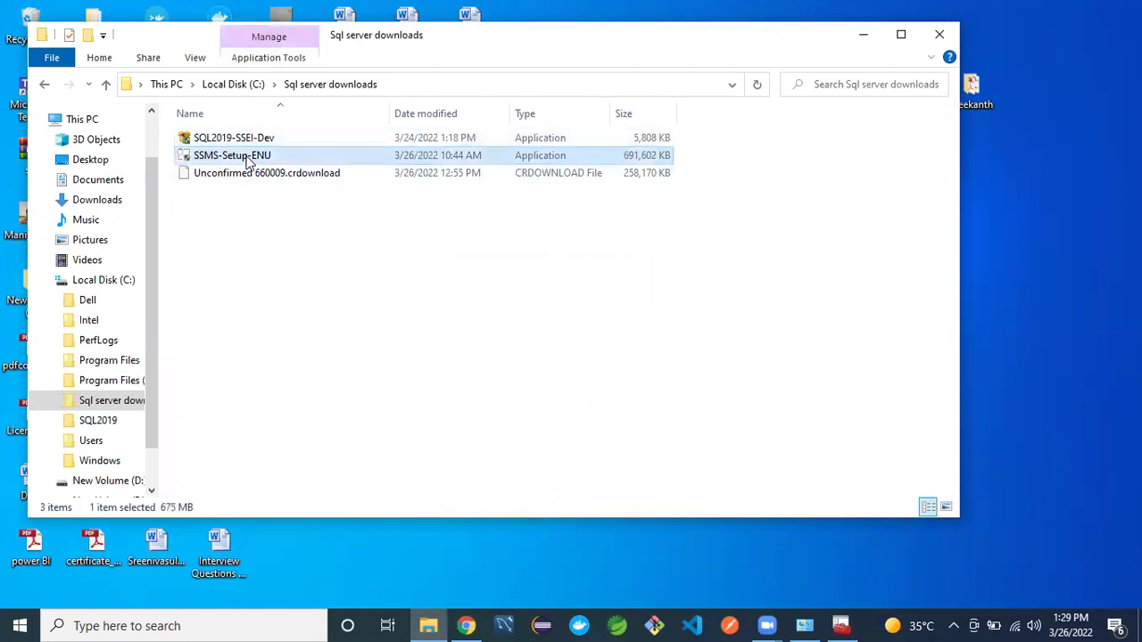
right_click(249, 164)
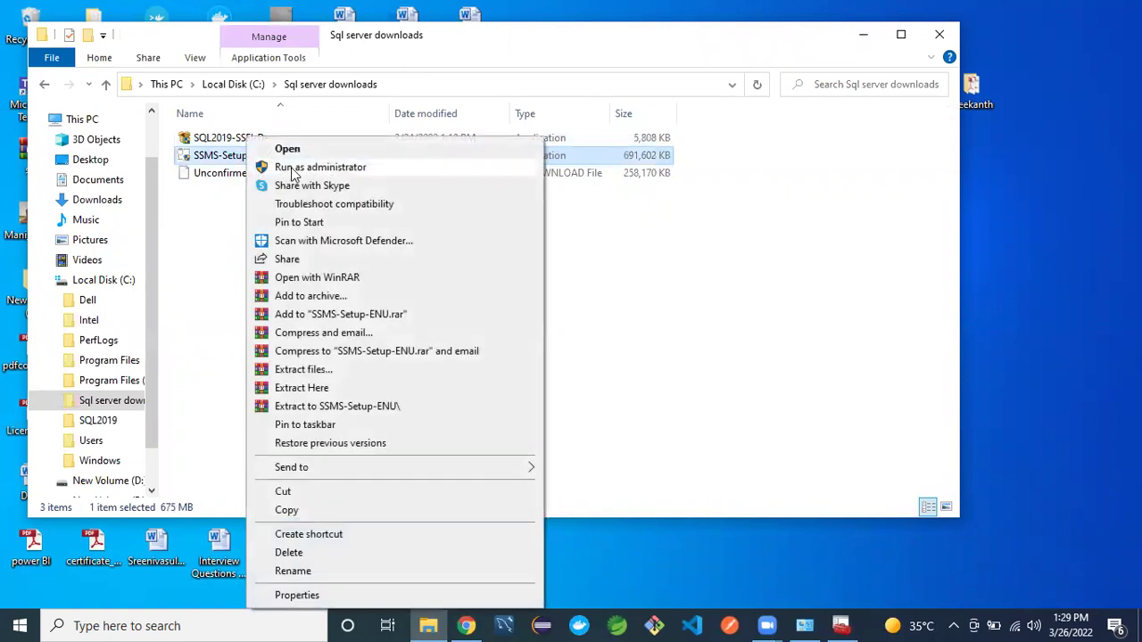
- Run the SSMS-Setup-ENU installer as administrator
click(295, 168)
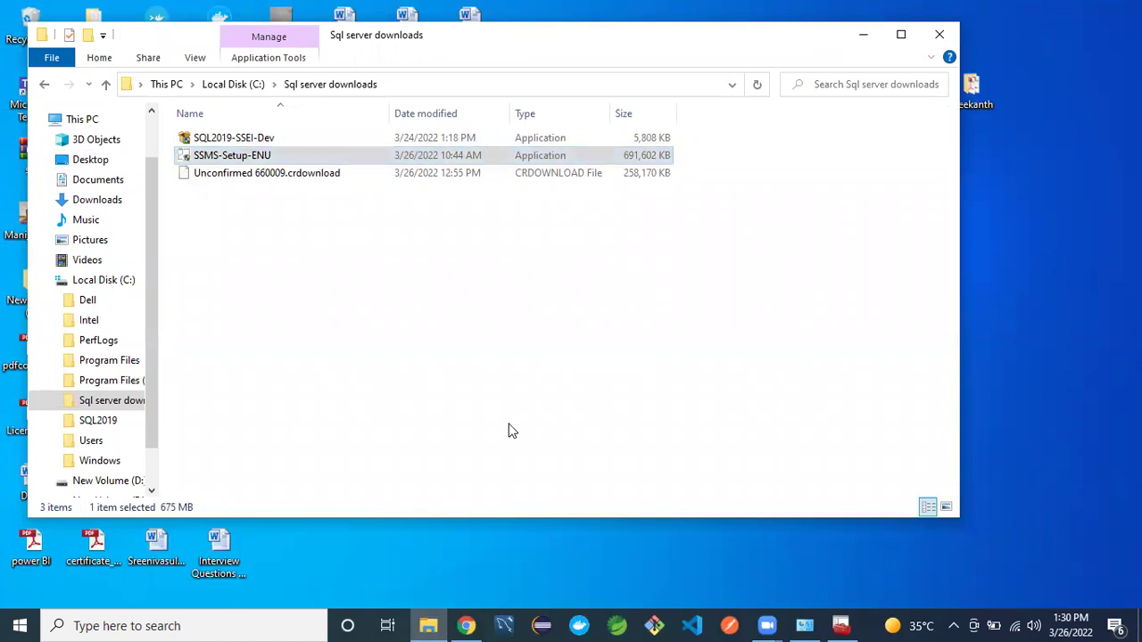
- Minimize Explorer and close the SSMS 18.11.1 setup, which offers only Repair/Uninstall
click(863, 34)
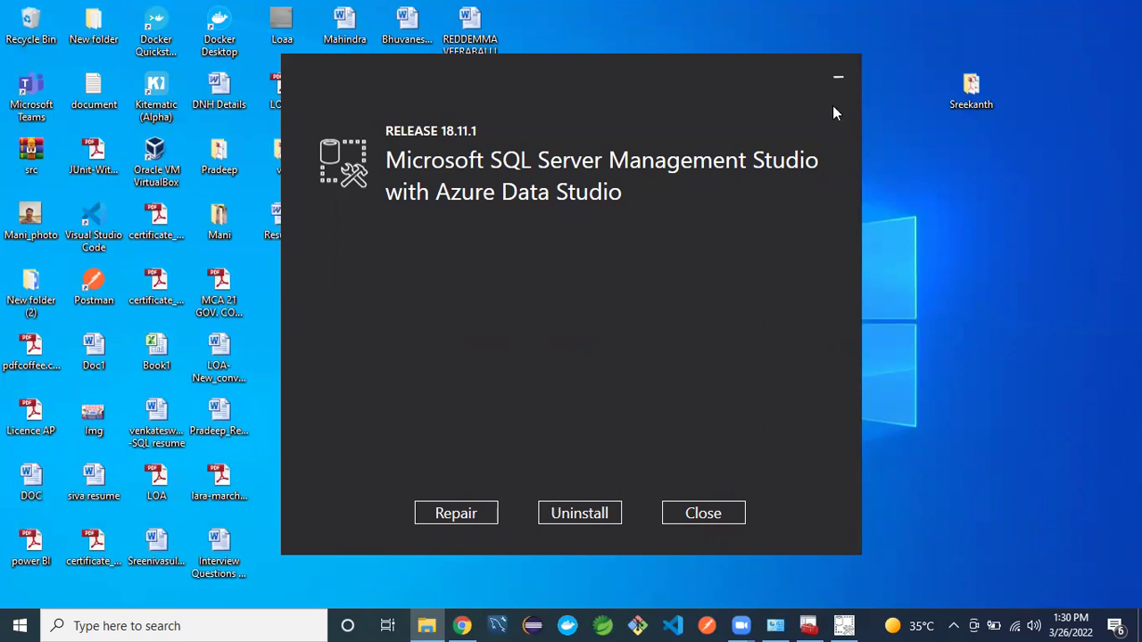
click(691, 514)
- Refresh the desktop and launch SQL Server Management Studio 18 from an 'SSMS' search
right_click(775, 283)
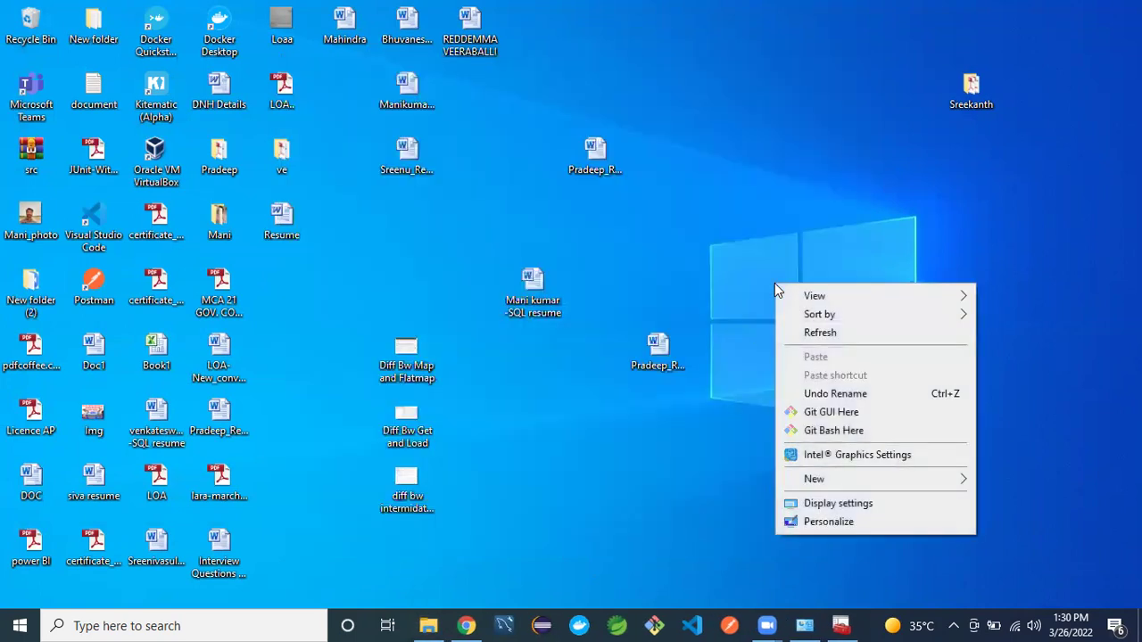
click(794, 330)
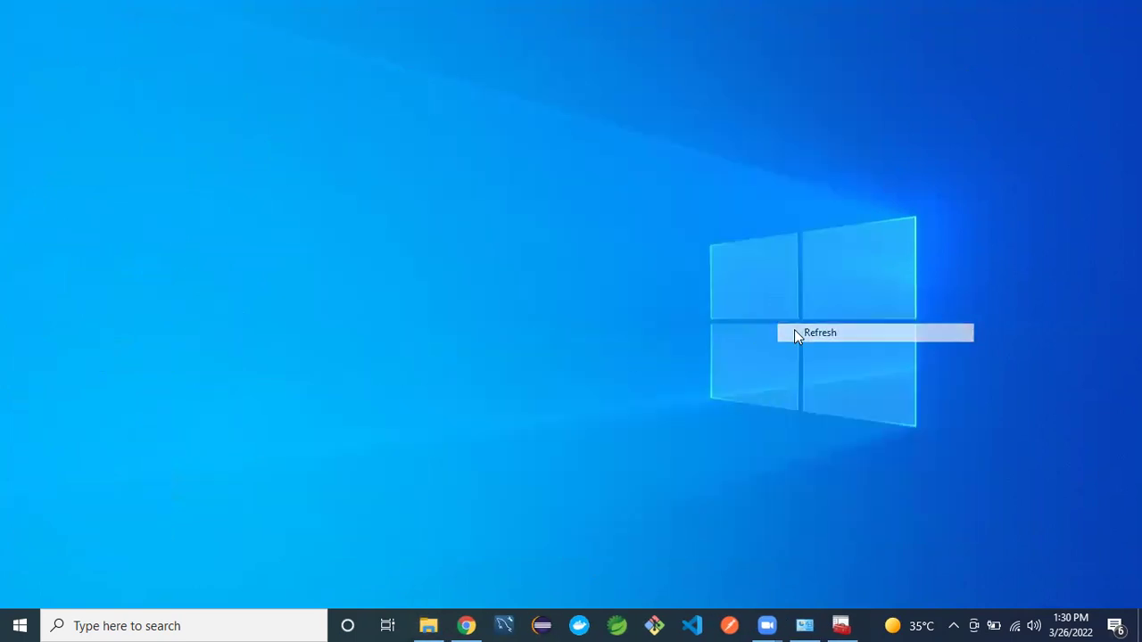
click(171, 624)
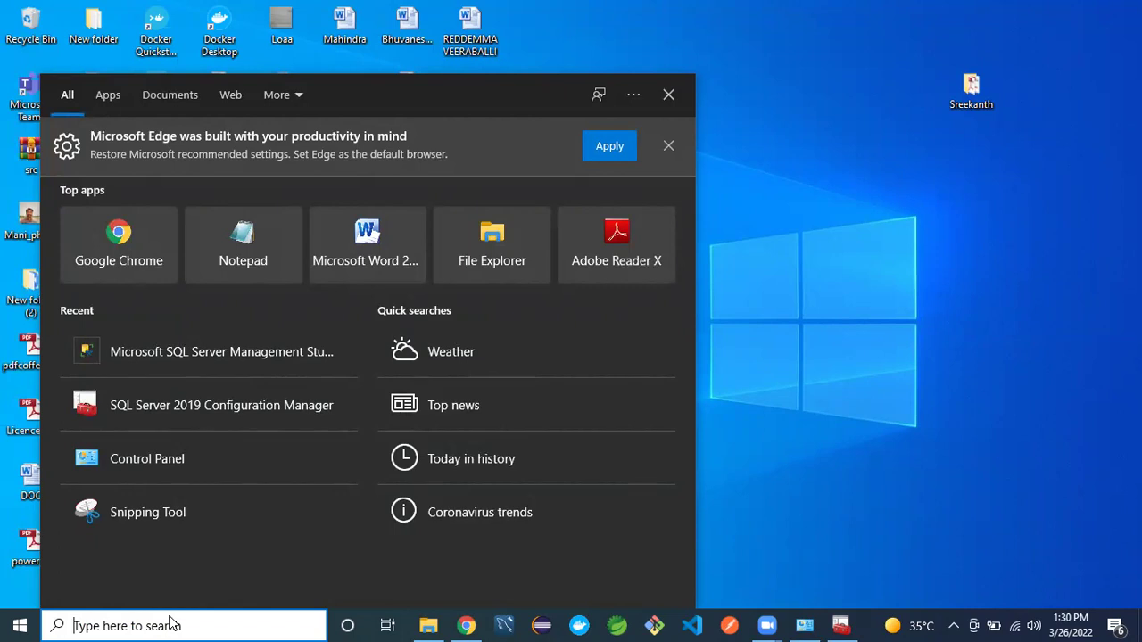
text(SSMS)
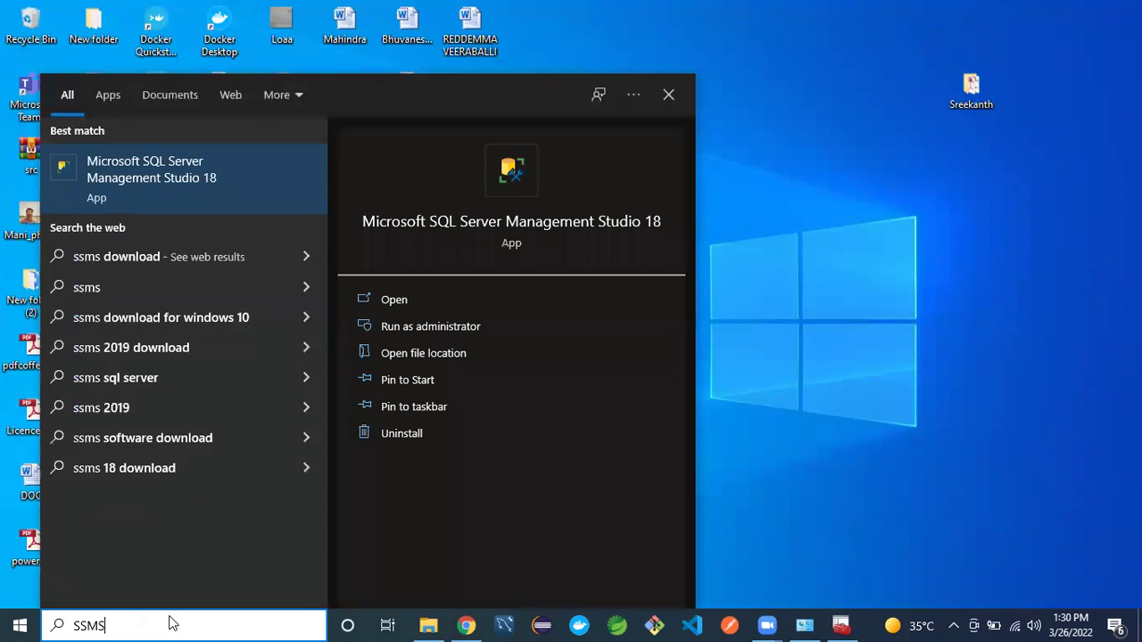
click(395, 221)
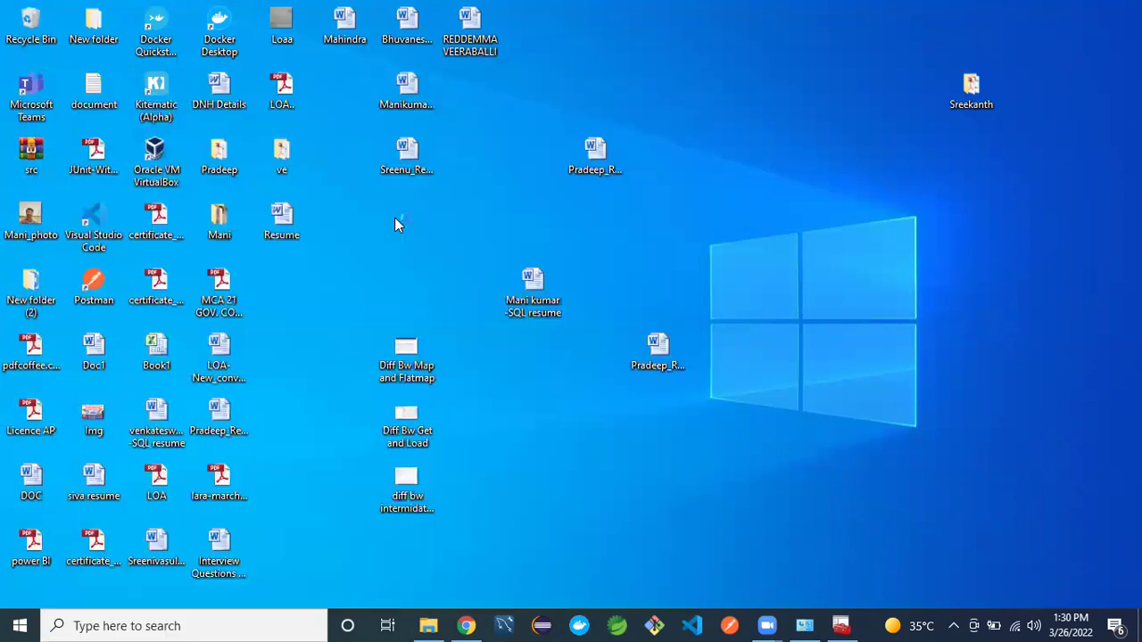
- Restore the Sql server downloads folder window and refresh its listing
mouse_move(428, 625)
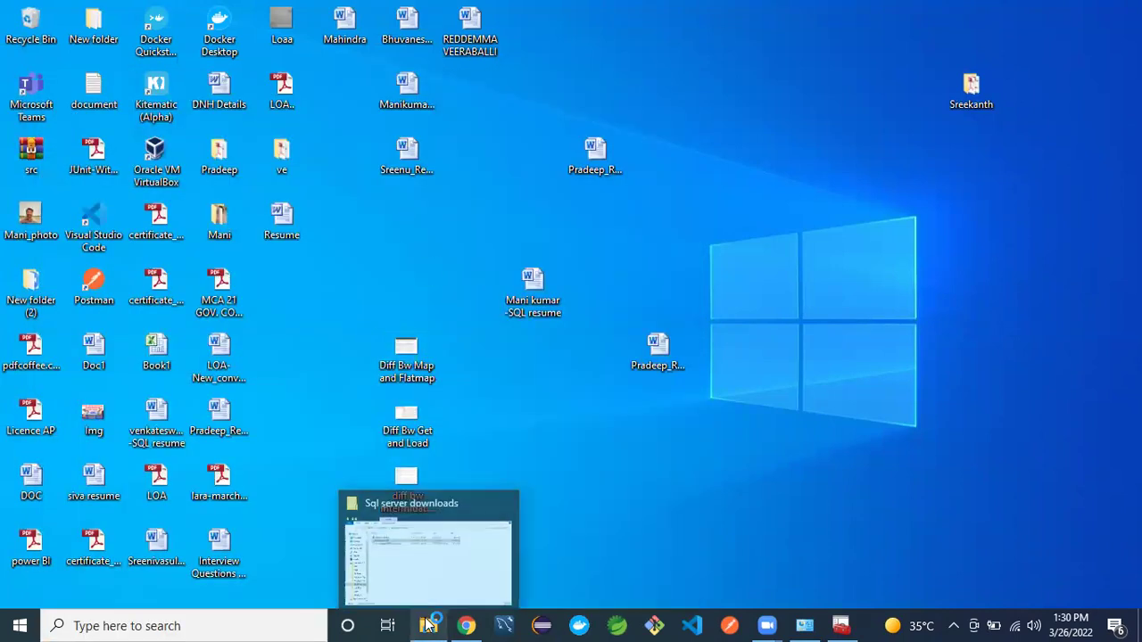
click(430, 566)
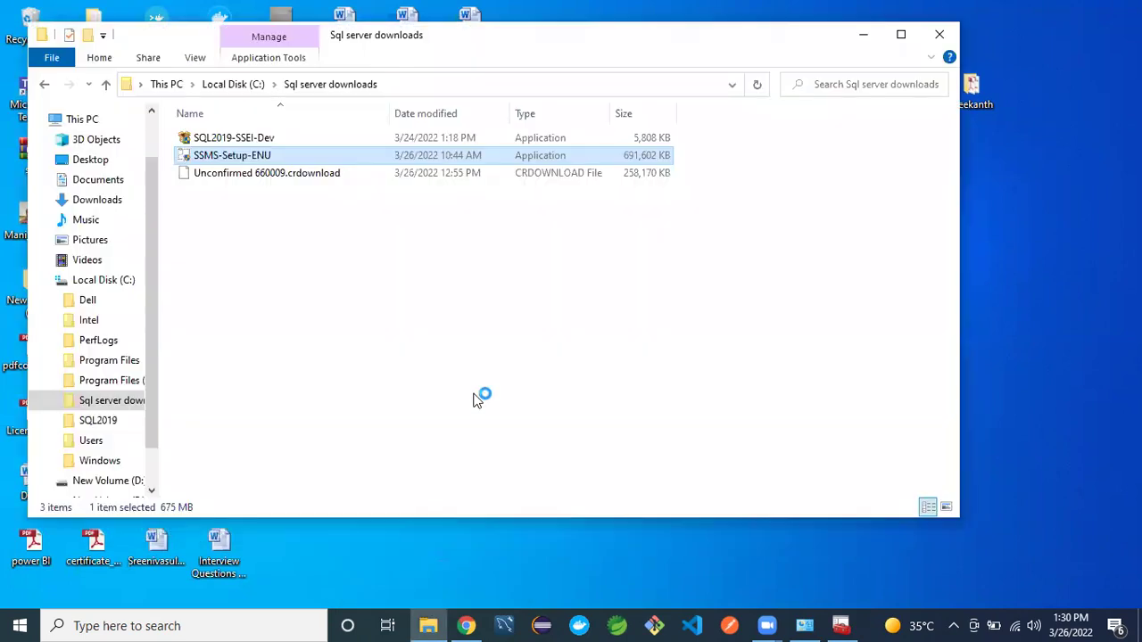
right_click(366, 287)
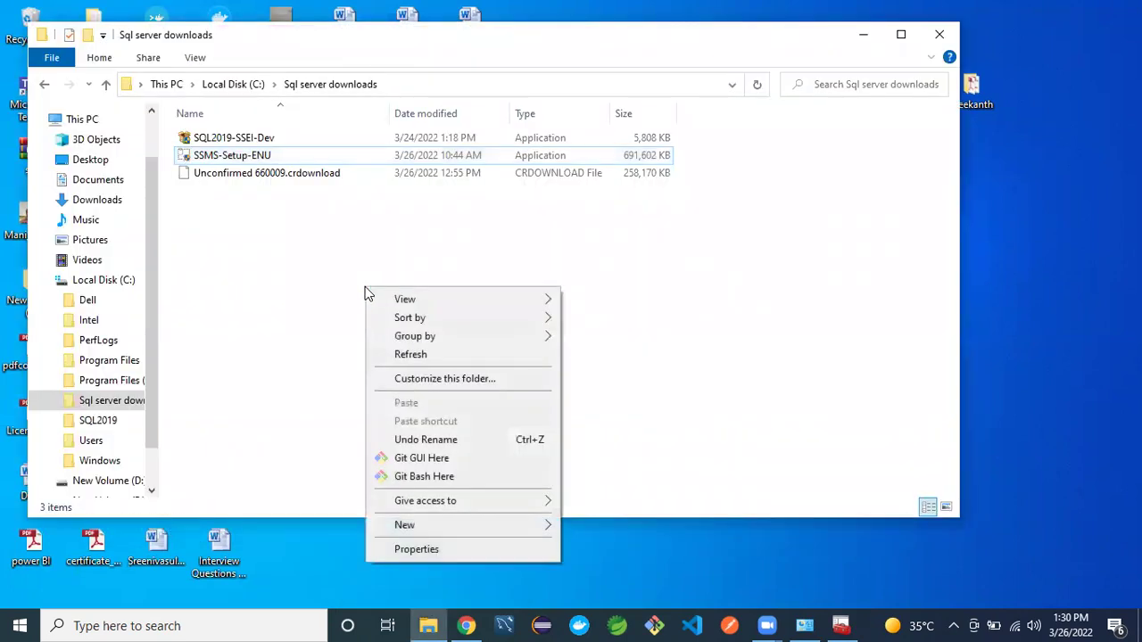
click(402, 355)
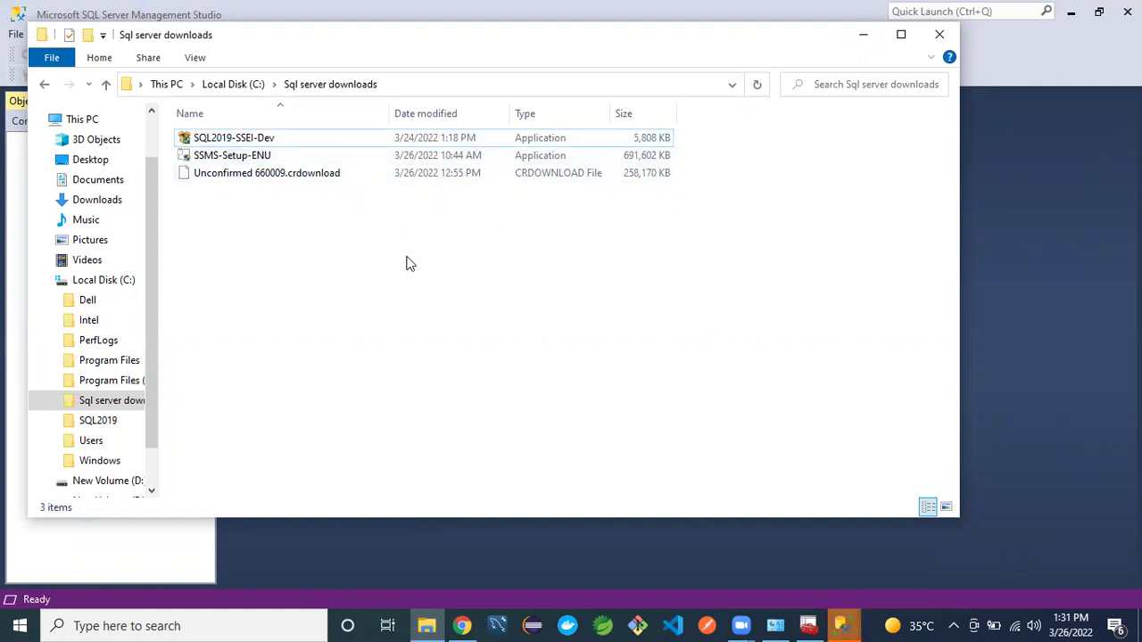
- Connect SSMS to DESKTOP-L7364N0 with Windows Authentication and expand Databases
click(863, 37)
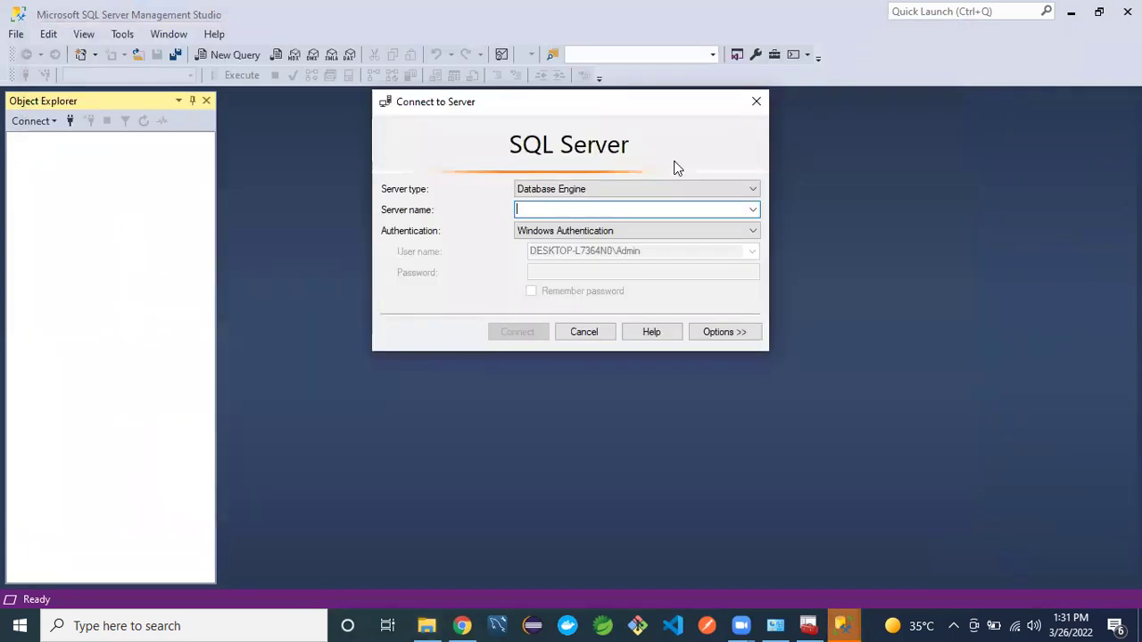
click(754, 211)
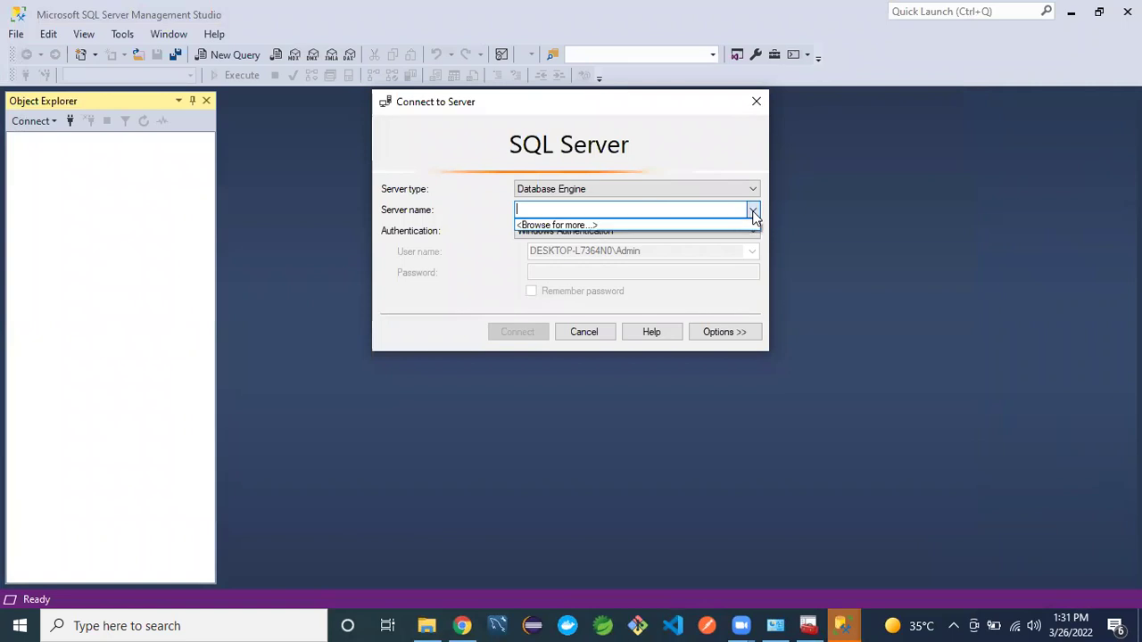
click(657, 228)
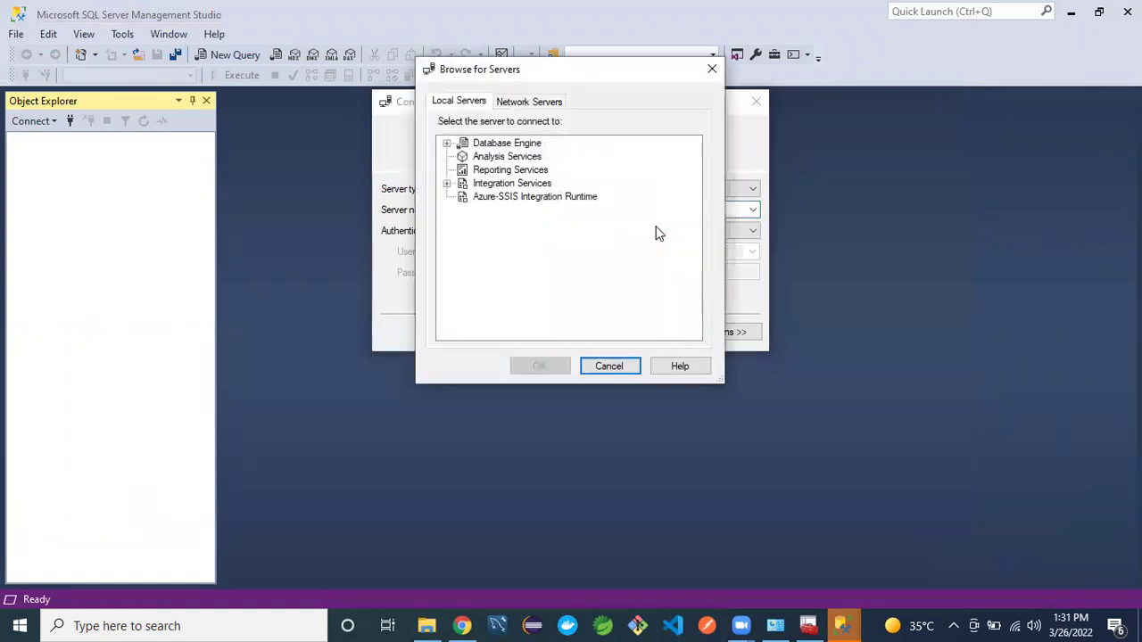
click(448, 142)
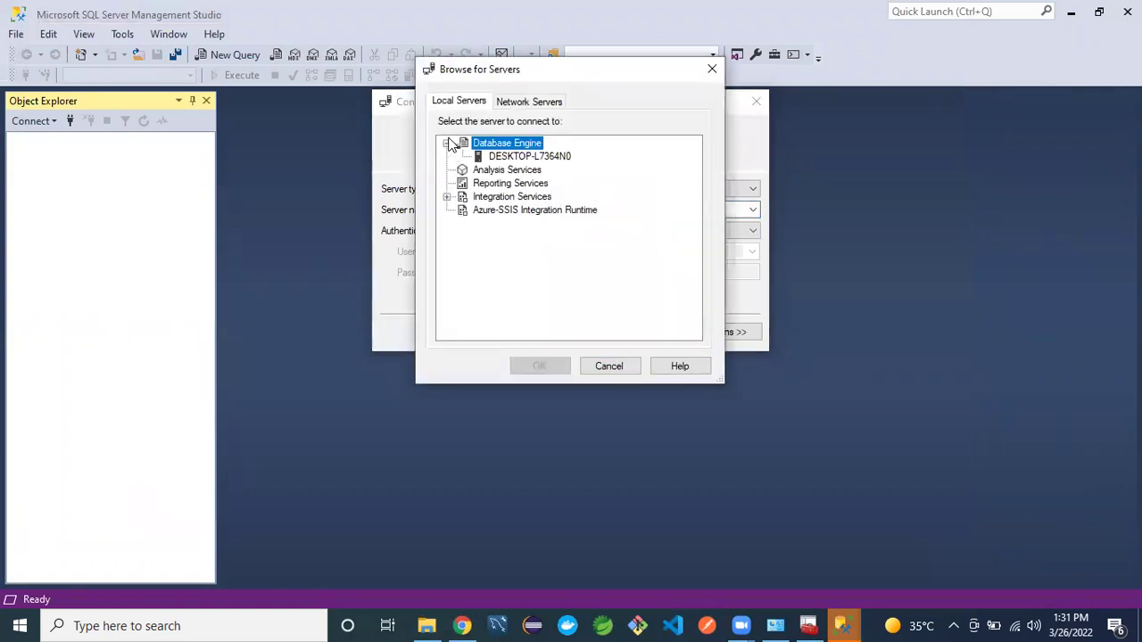
click(524, 158)
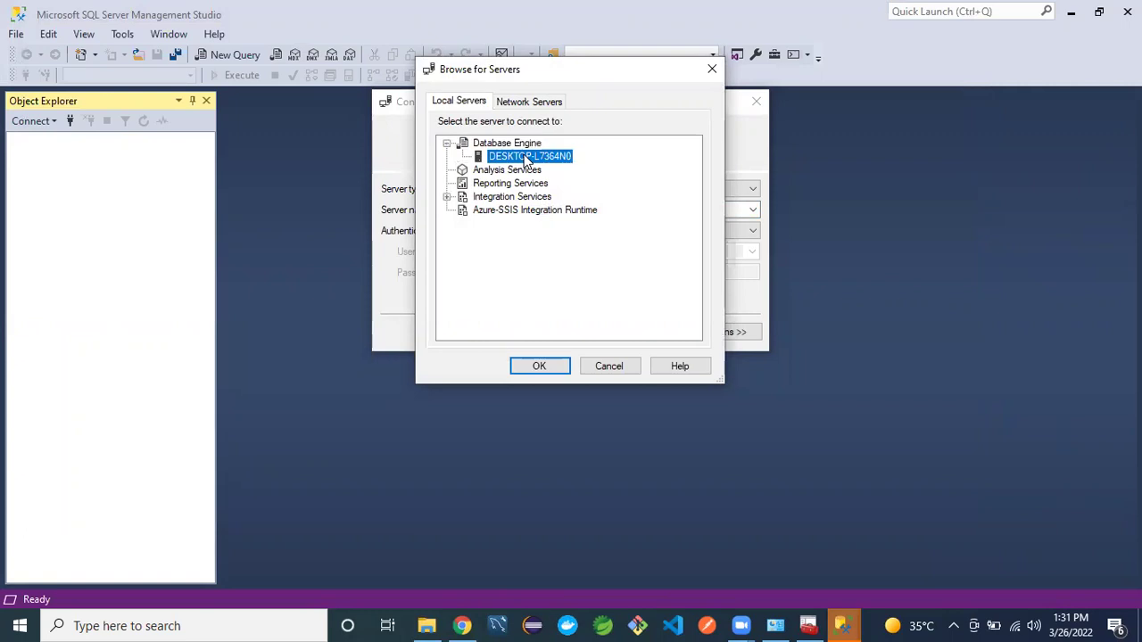
click(540, 366)
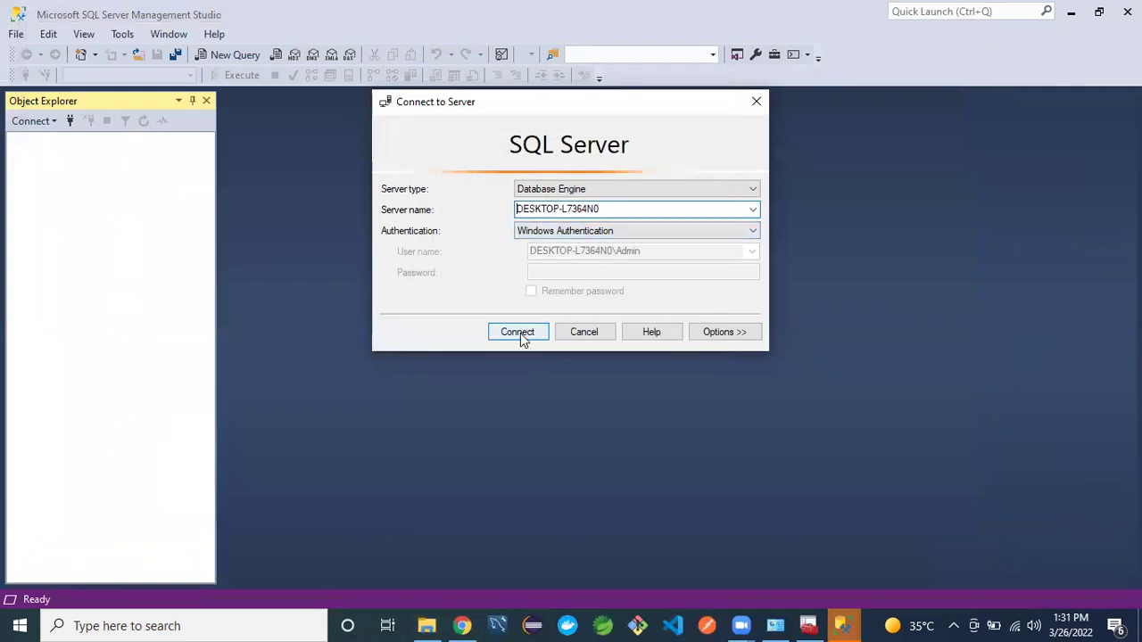
click(521, 333)
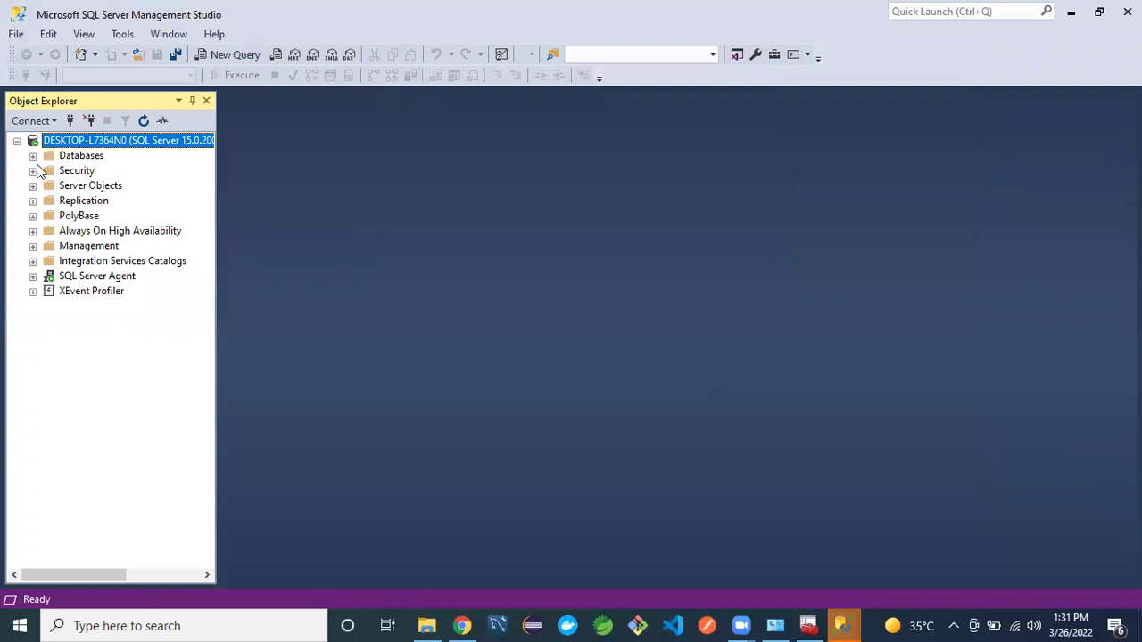
click(33, 156)
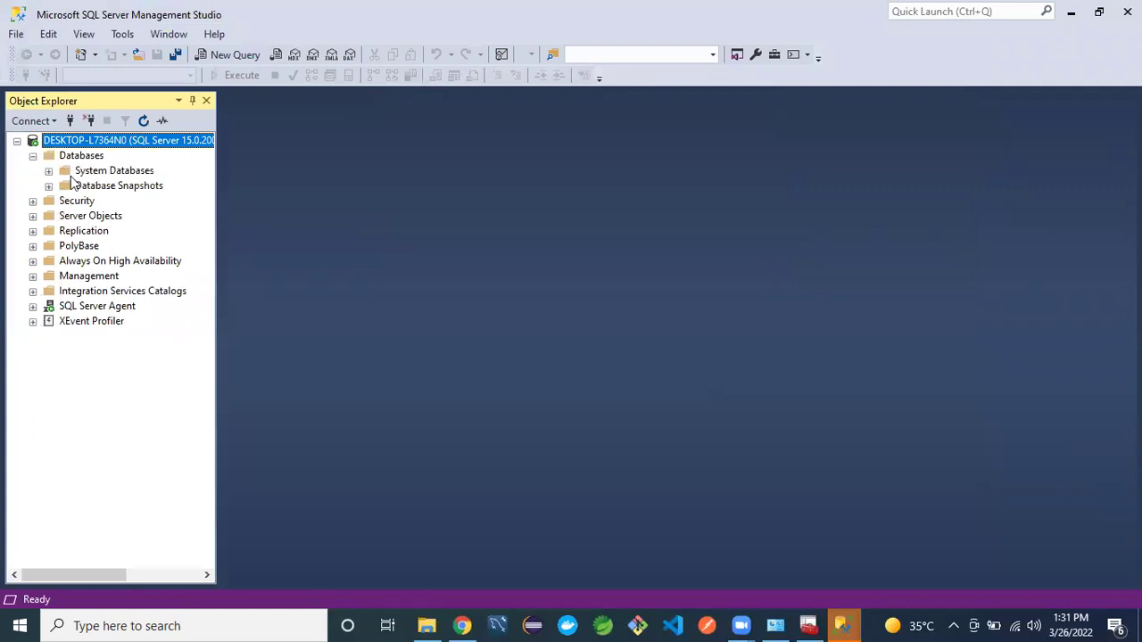
- Expand System Databases to reveal master, model, msdb and tempdb
click(49, 172)
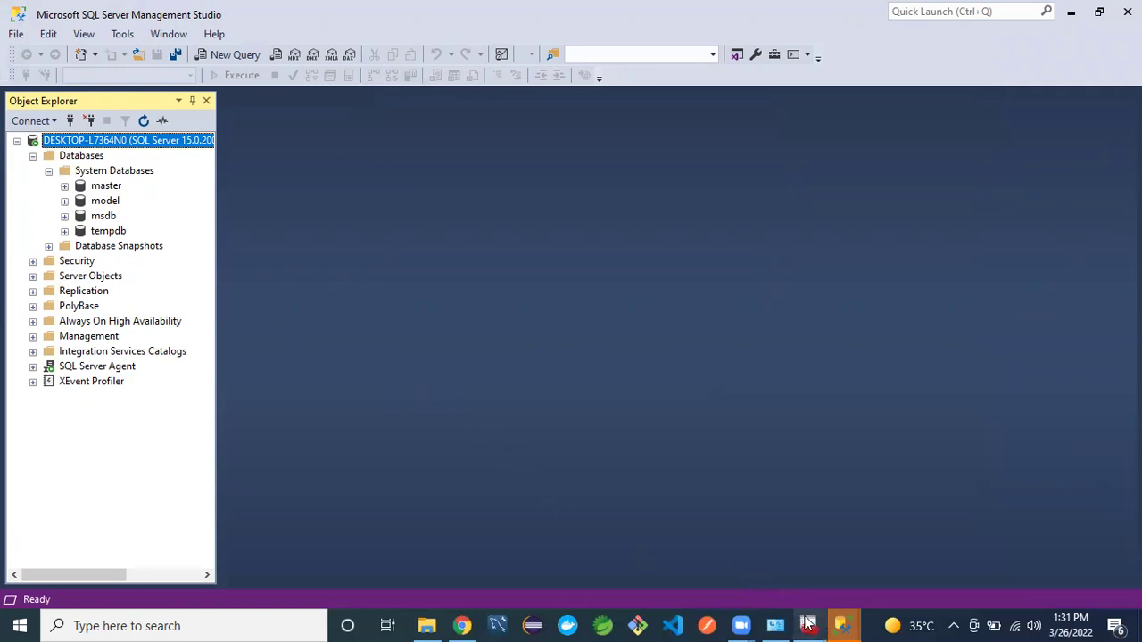
mouse_move(808, 625)
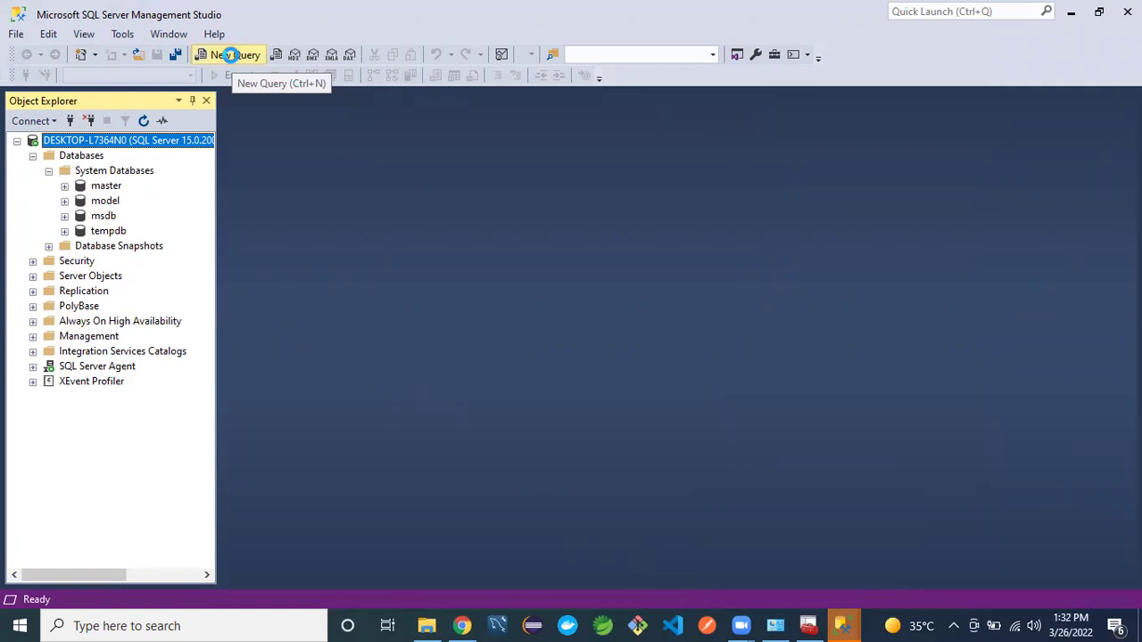
click(231, 55)
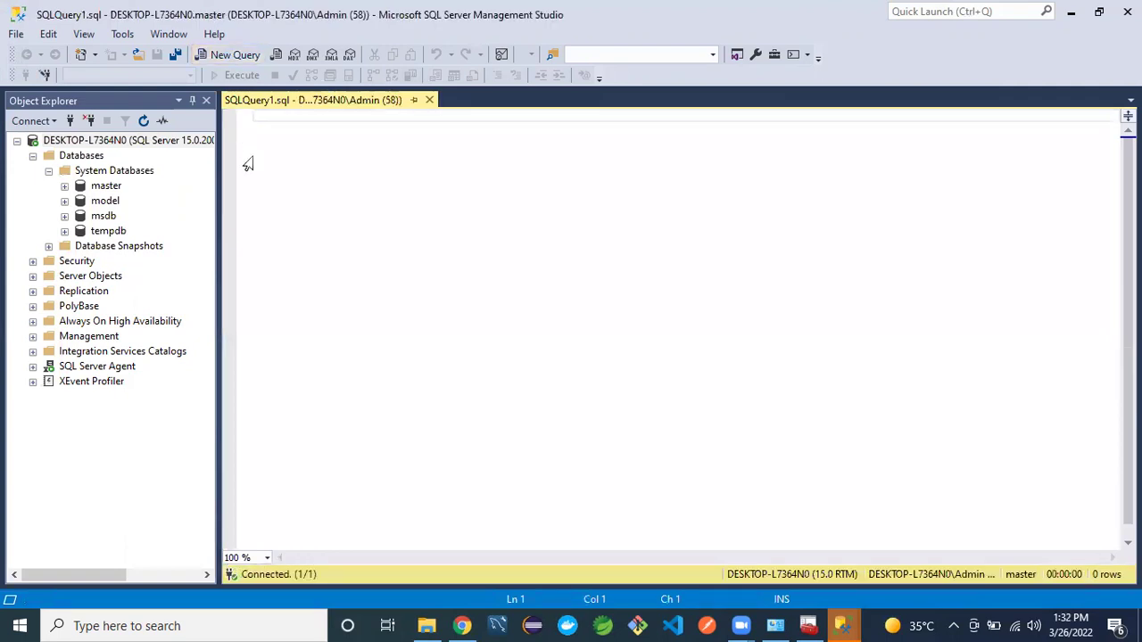
text(SELECT @@VERSION)
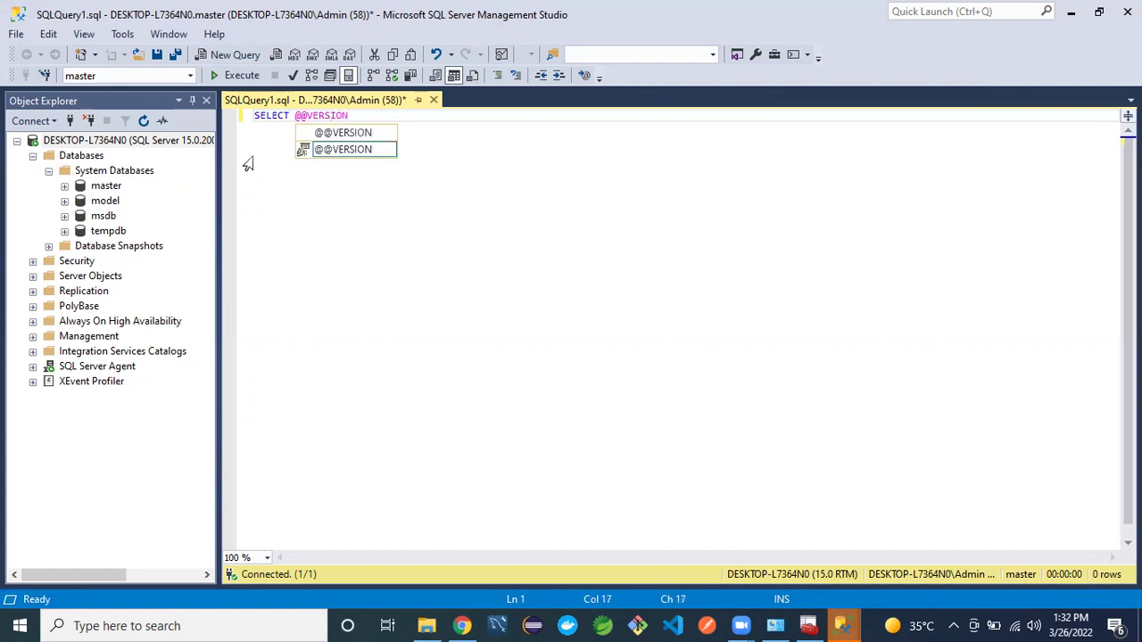
double_click(339, 149)
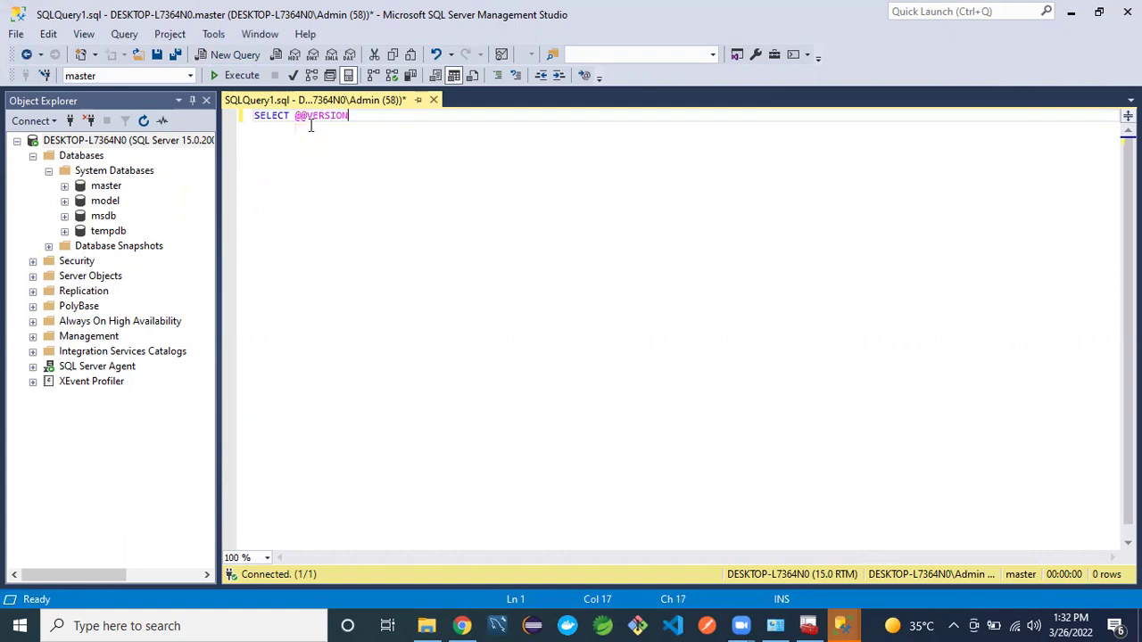
click(239, 76)
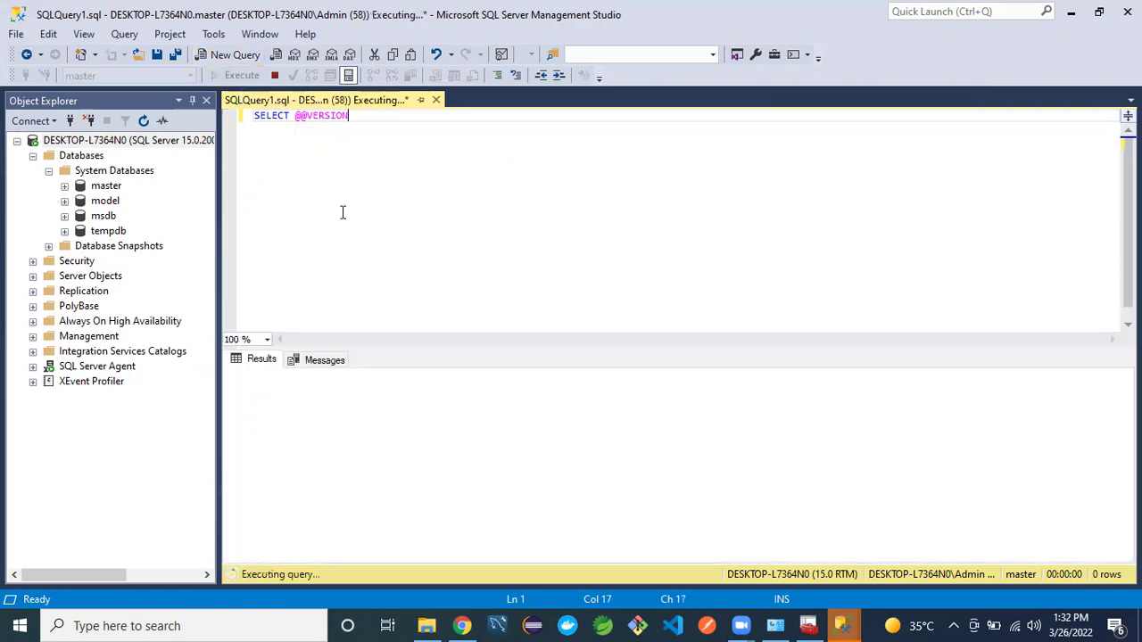
- Autofit the result column to show the full 15.0.2000.5 Developer string, then return to Configuration Manager
click(482, 371)
drag(482, 371, 871, 500)
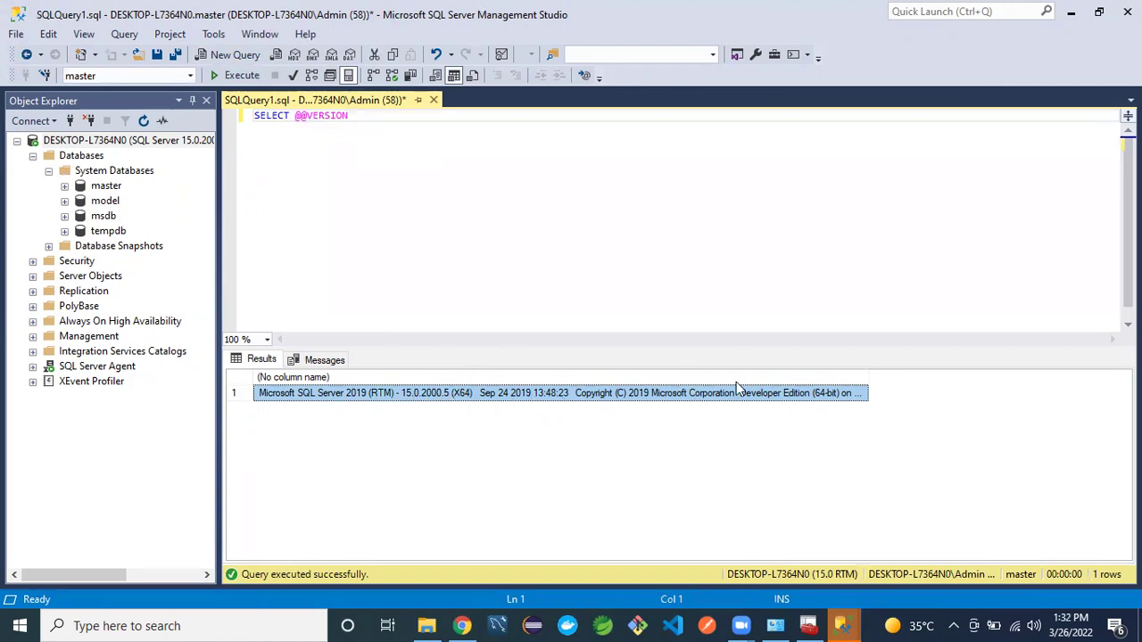
double_click(870, 371)
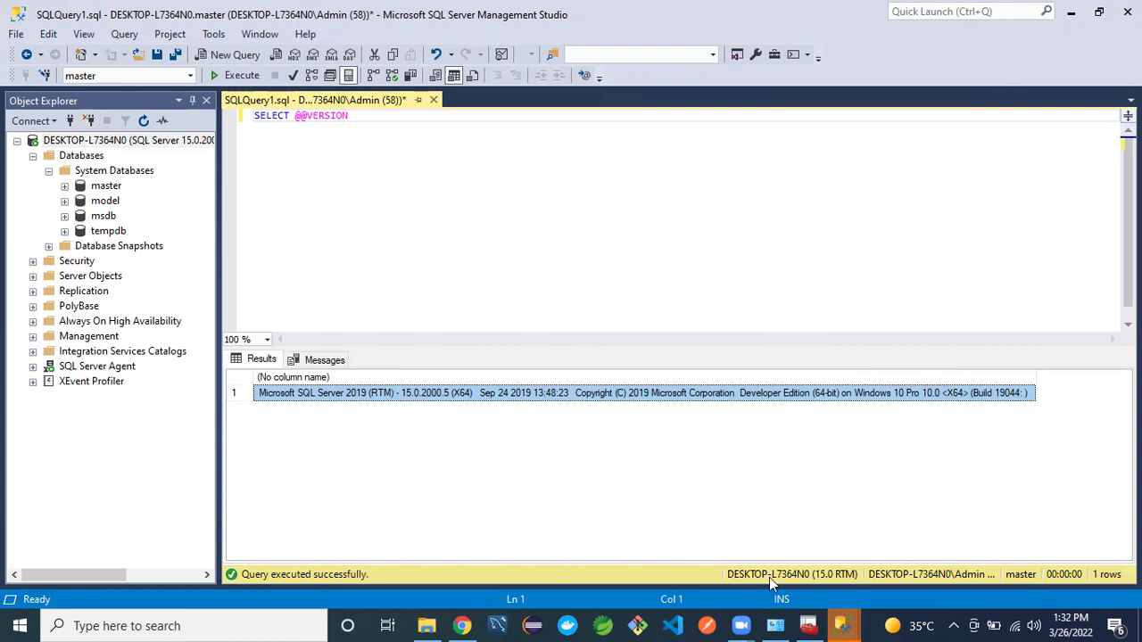
click(809, 625)
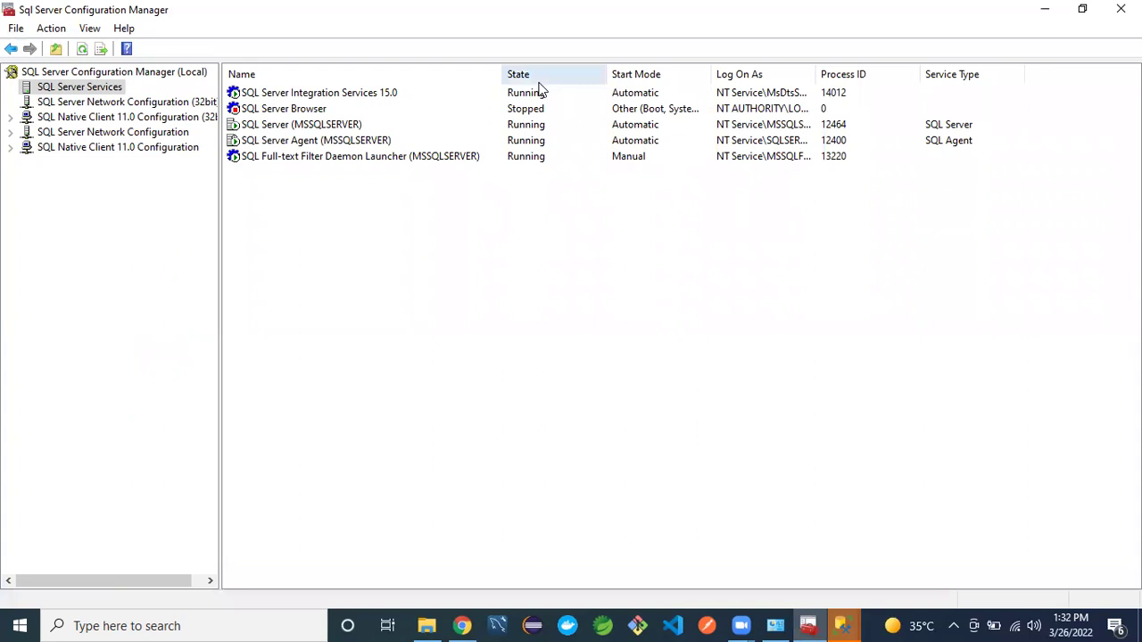
- Confirm the SQL Server and SQL Server Agent services are Running, then return to Management Studio
click(527, 128)
click(641, 141)
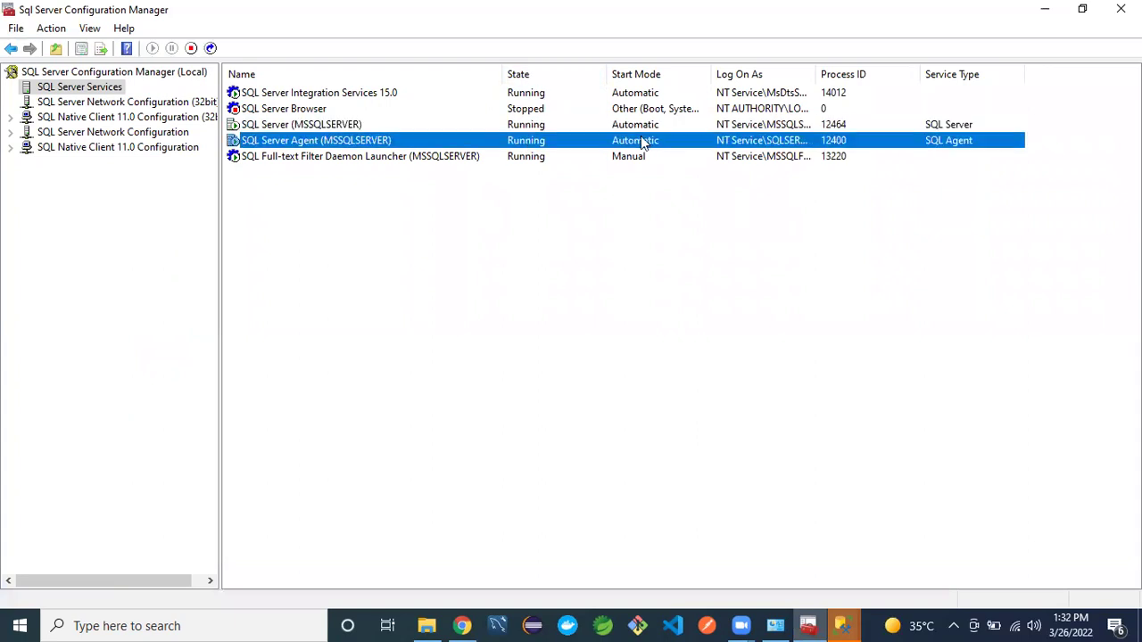
click(892, 41)
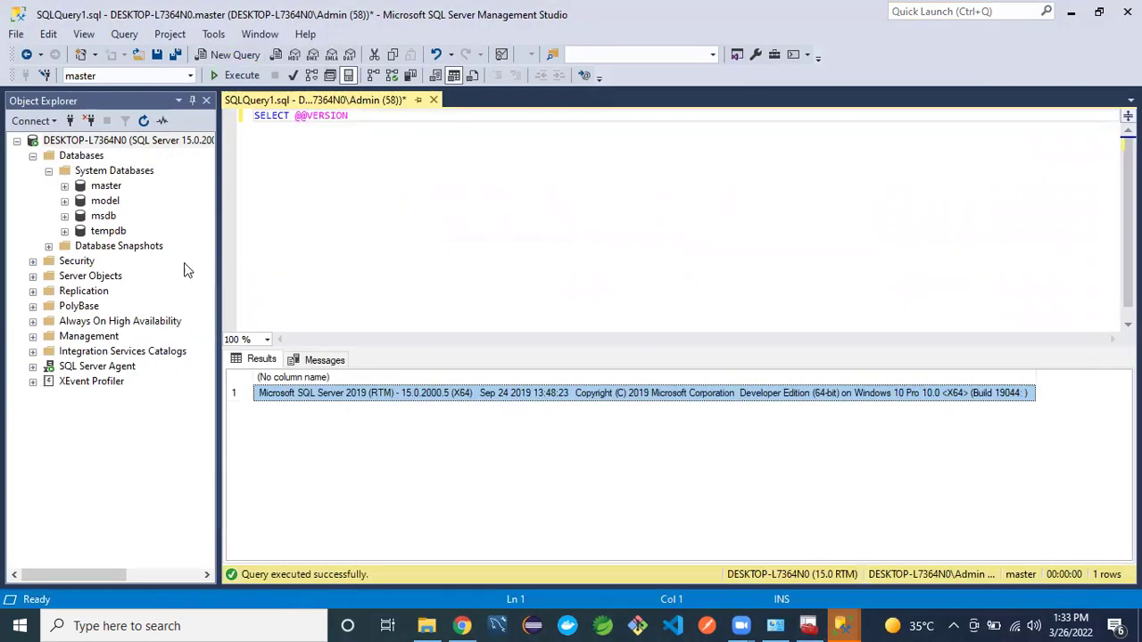
- Expand Security > Logins in Object Explorer to show the sa login, then start a new connection
click(32, 261)
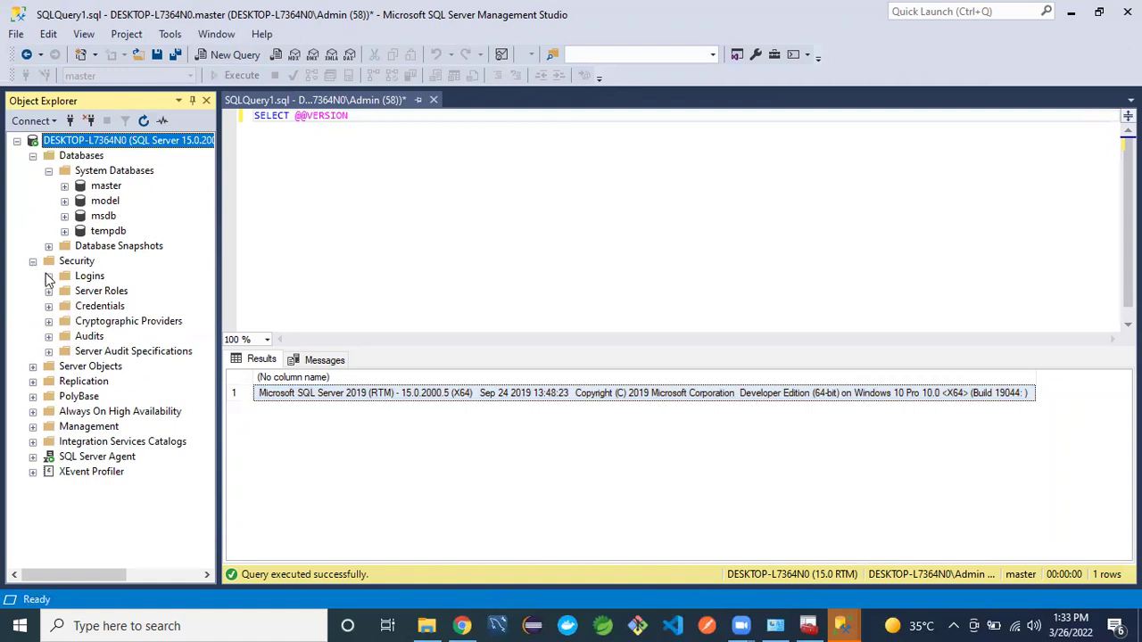
click(50, 277)
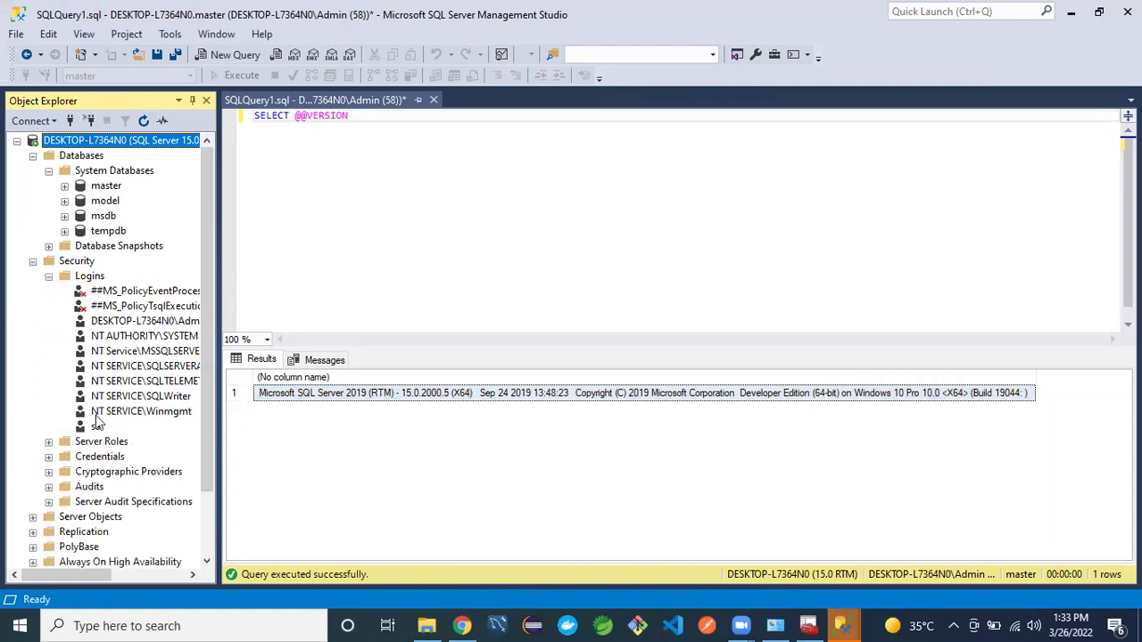
click(96, 427)
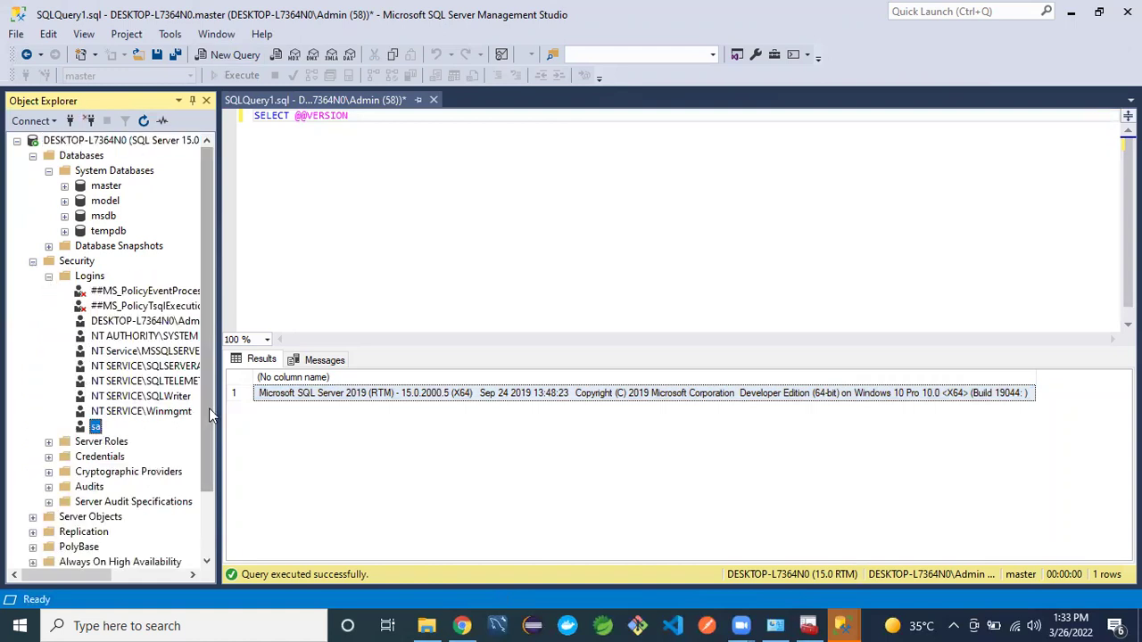
mouse_move(210, 407)
mouse_down()
mouse_move(222, 432)
mouse_move(214, 391)
mouse_up()
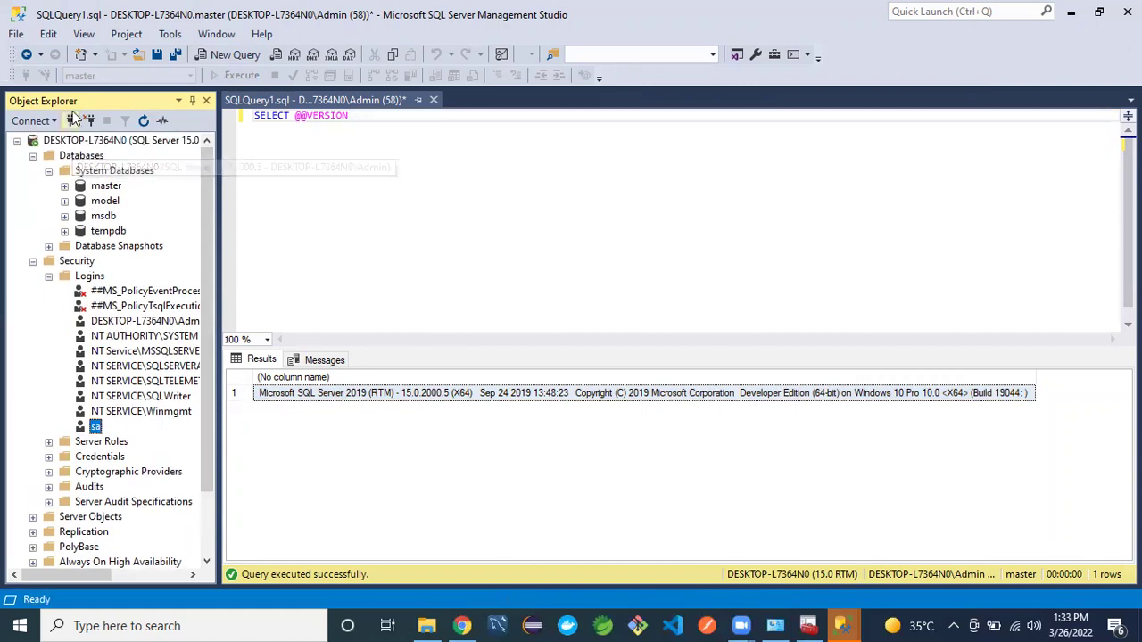
click(70, 120)
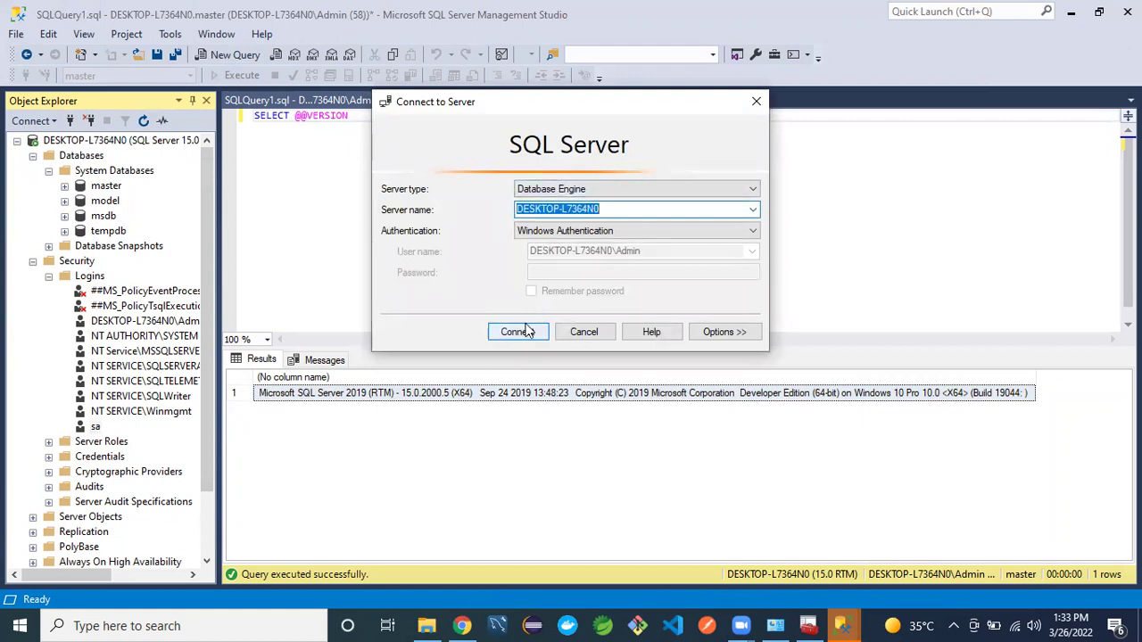
- Connect to the local server with SQL Server Authentication as login sa, entering the sa password
click(676, 232)
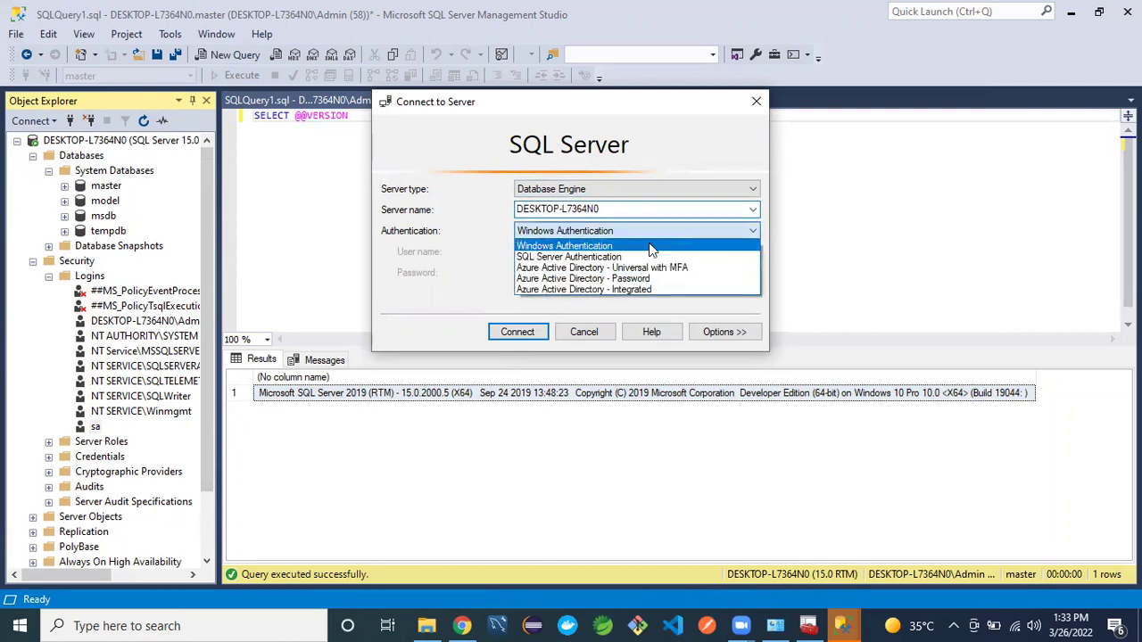
click(605, 258)
click(571, 252)
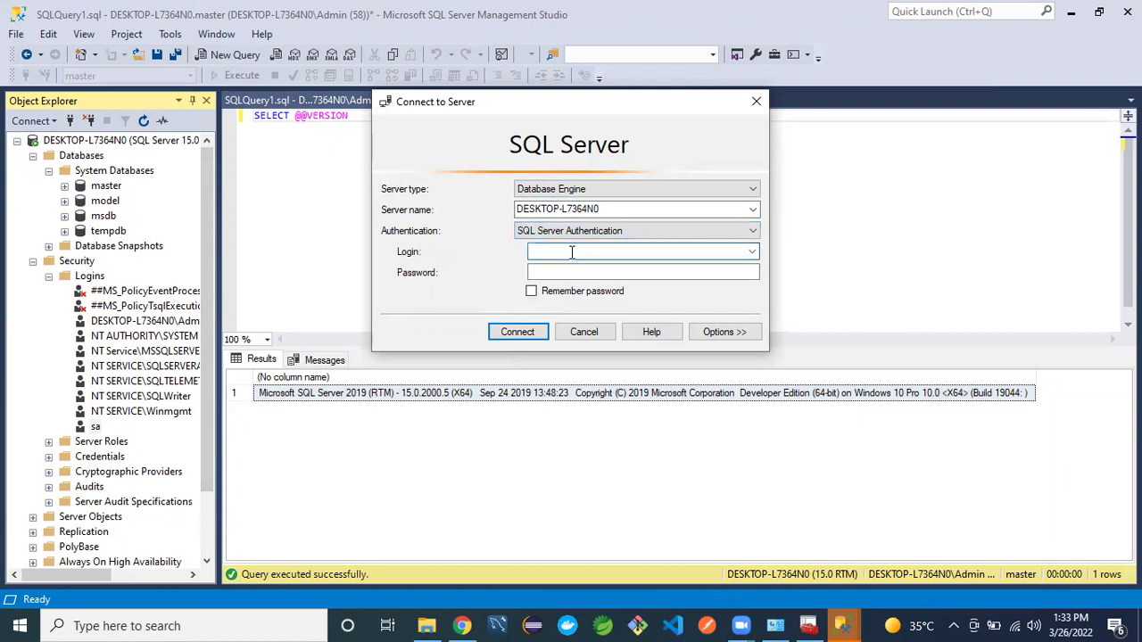
text(SA)
click(584, 270)
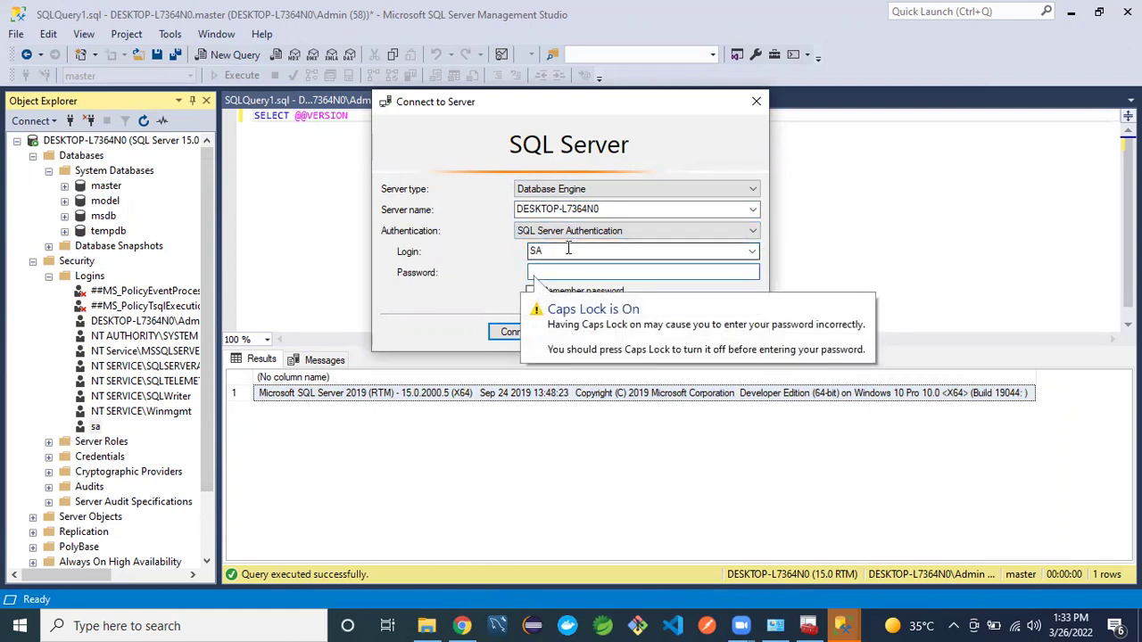
double_click(568, 250)
key(BackSpace)
text(sa)
click(562, 273)
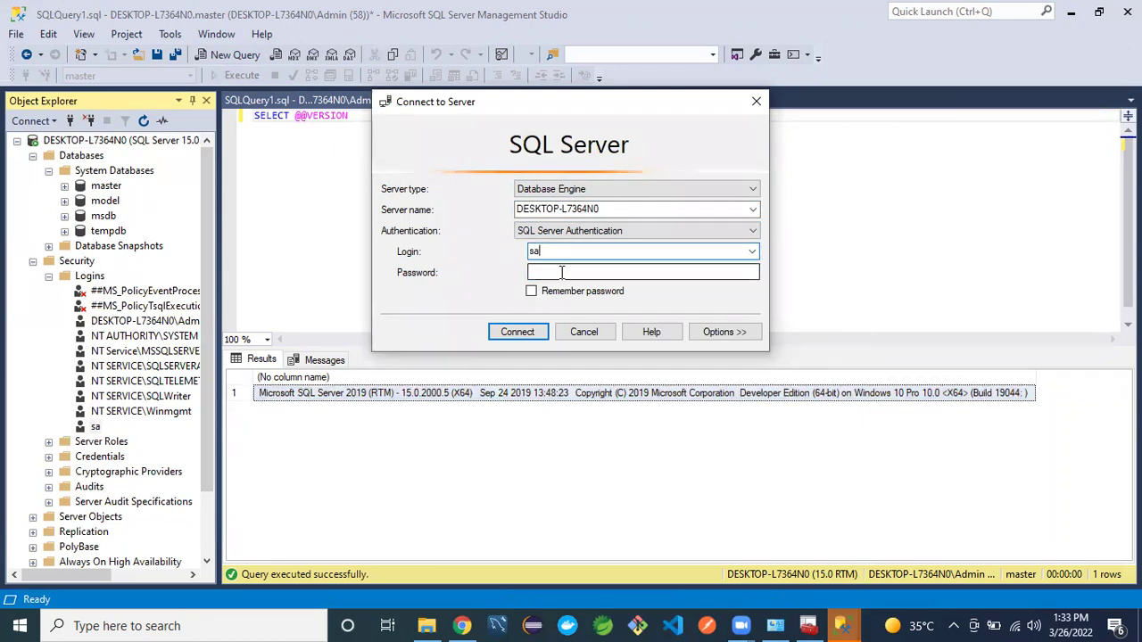
text(****)
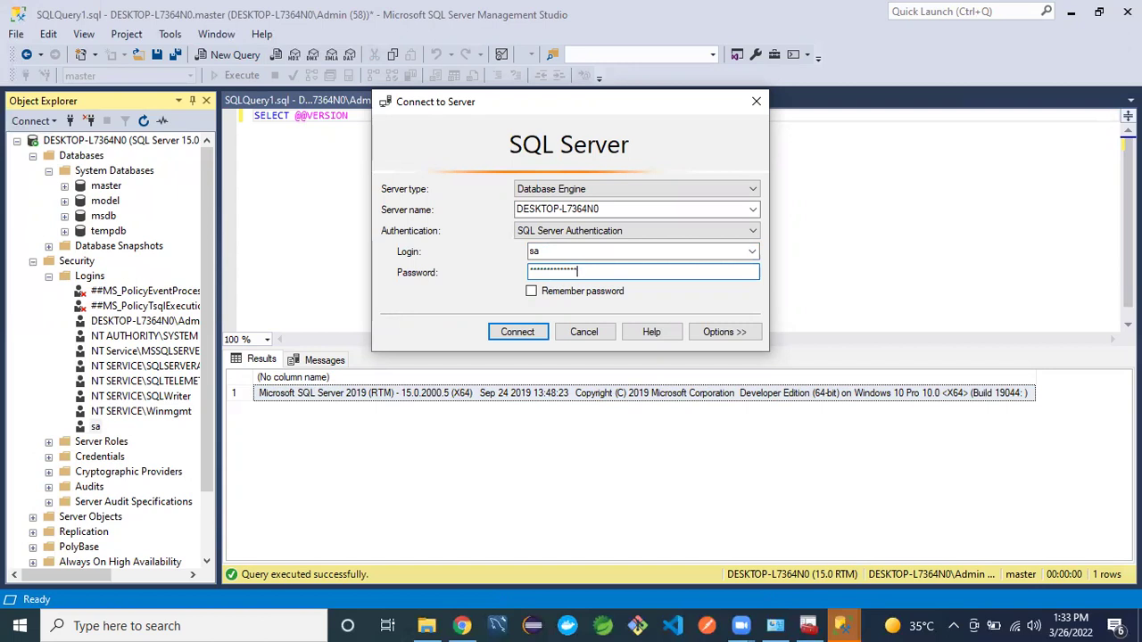
click(514, 332)
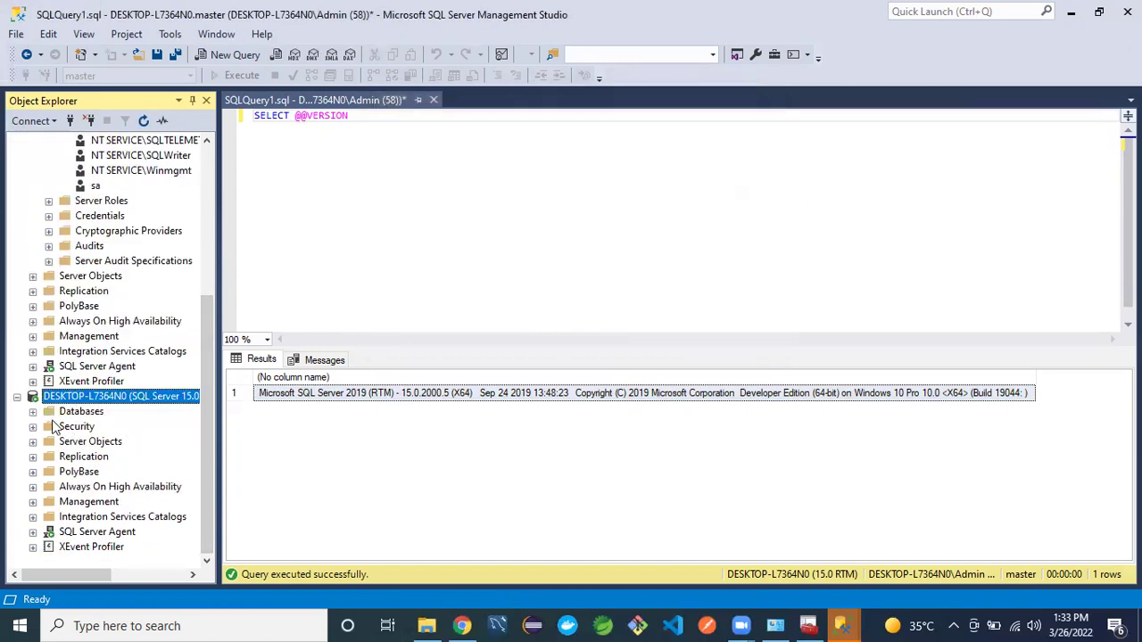
- Collapse the Databases folders and the first server connection in Object Explorer
click(33, 412)
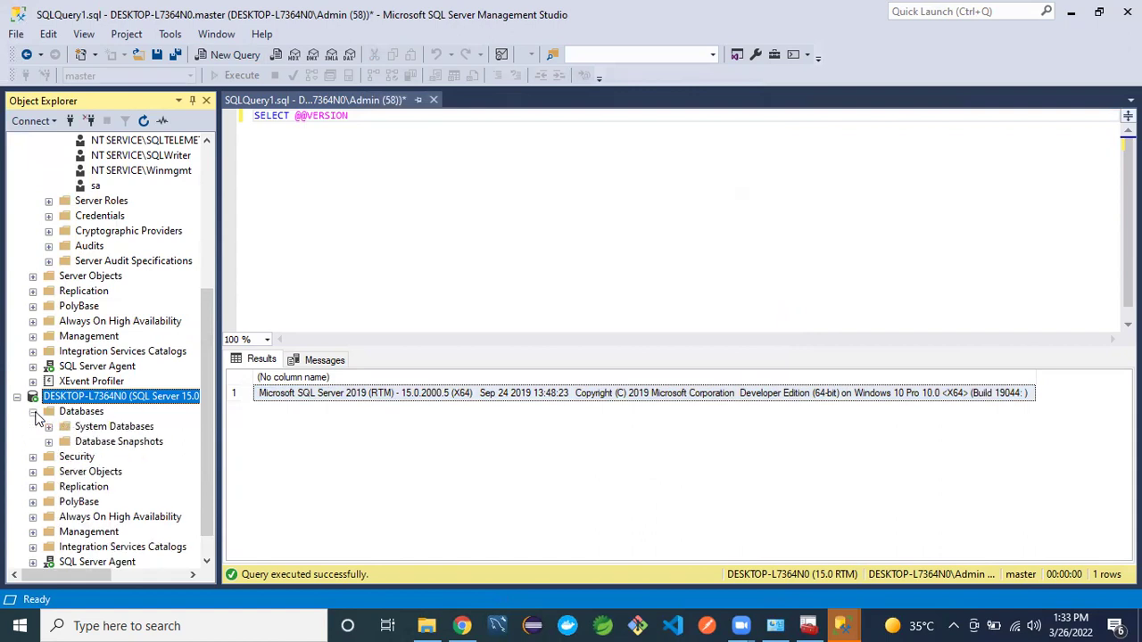
click(33, 411)
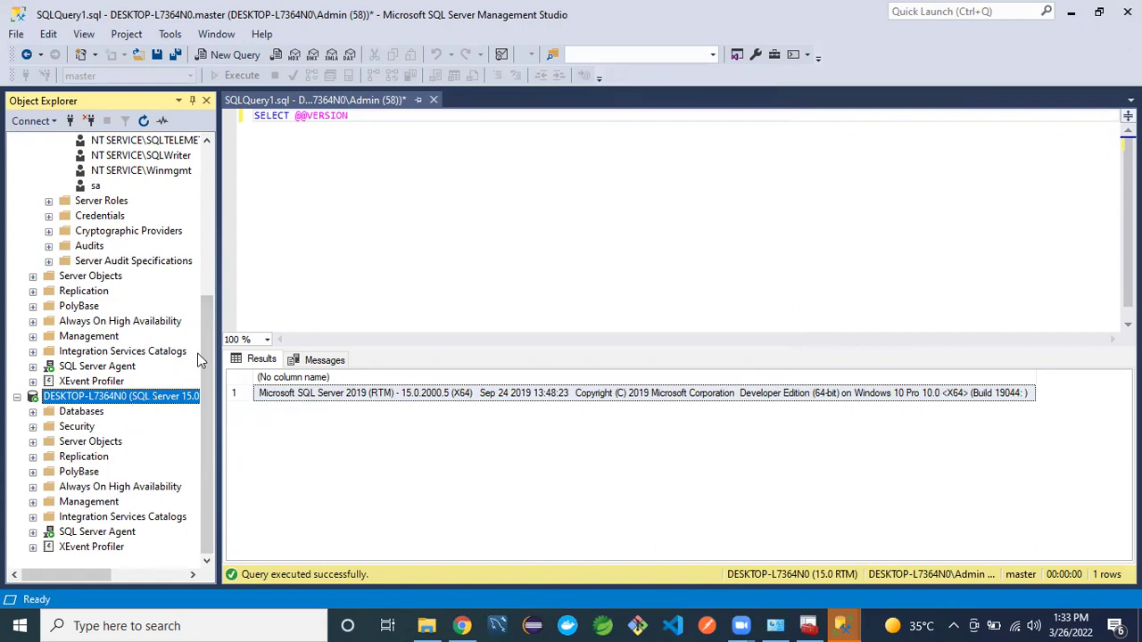
scroll(209, 344, up, 4)
scroll(192, 178, up, 1)
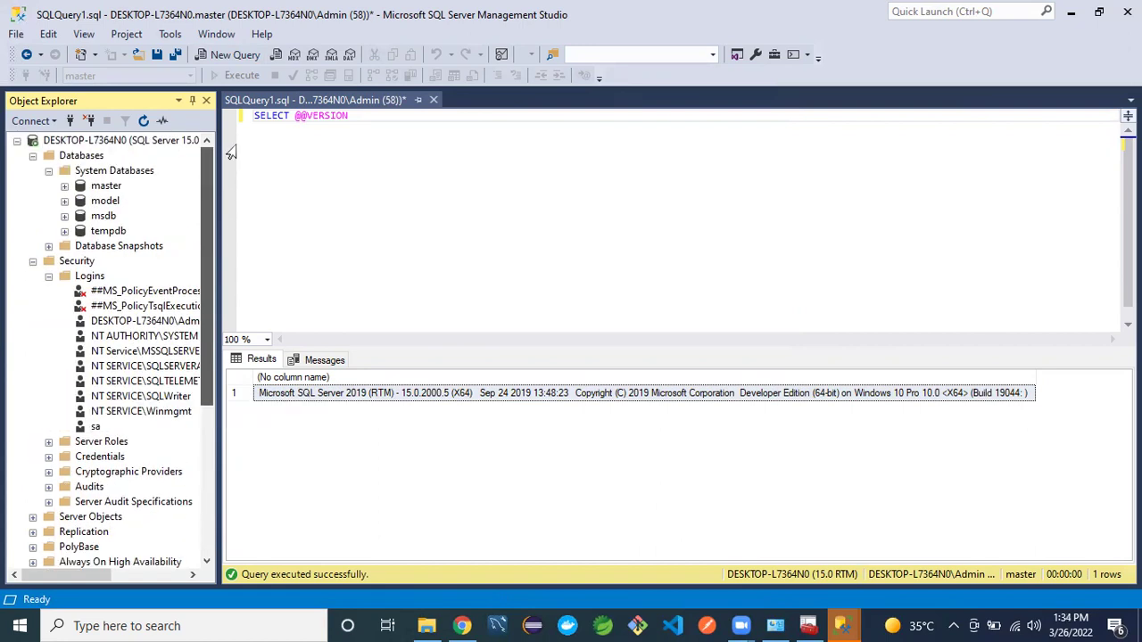
click(32, 159)
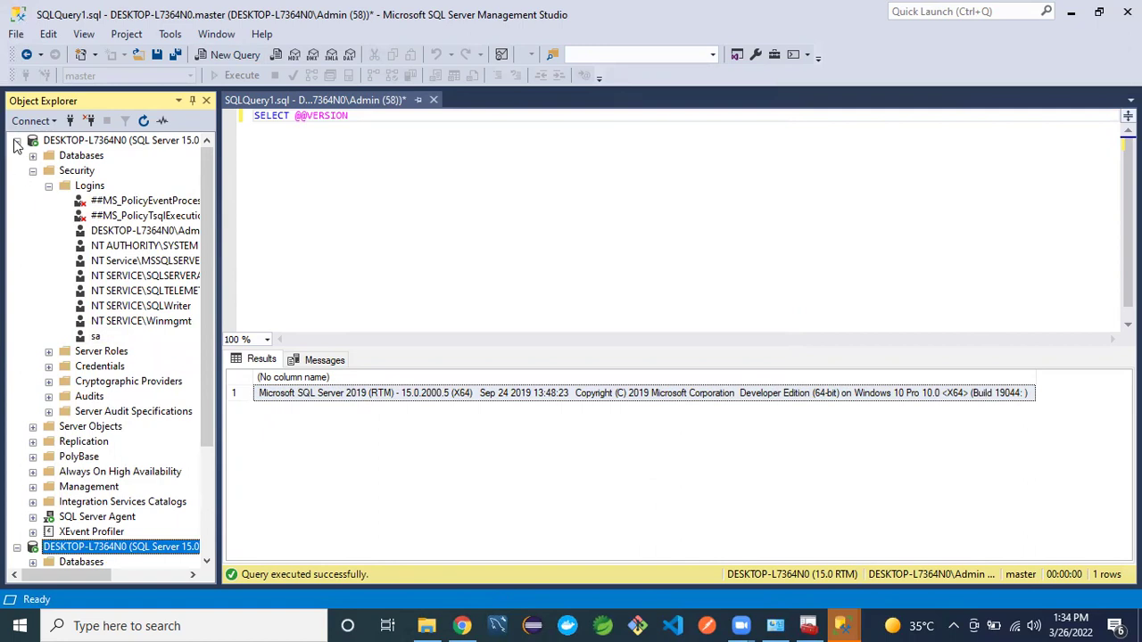
click(16, 140)
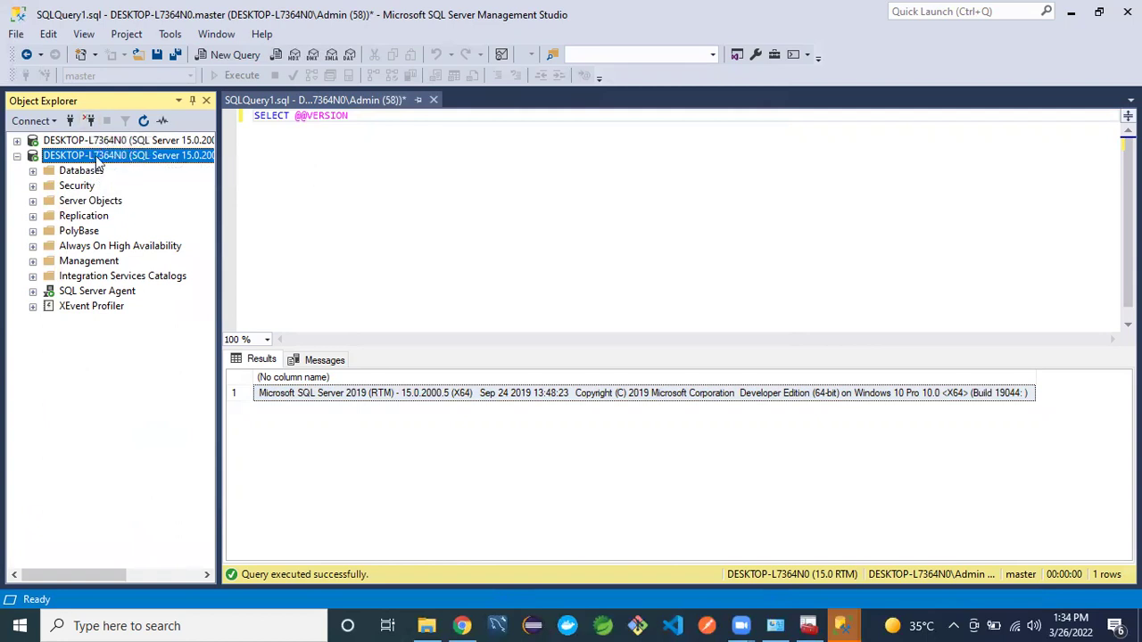
- Disconnect the sa connection and re-expand the remaining server connection, returning to the query editor
click(90, 123)
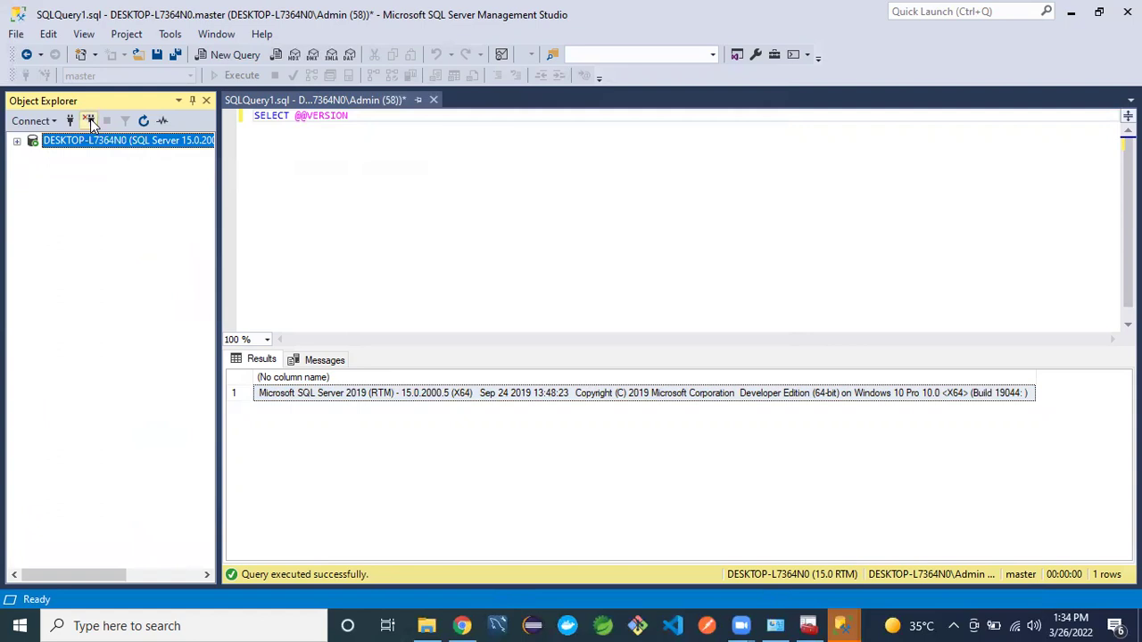
click(17, 141)
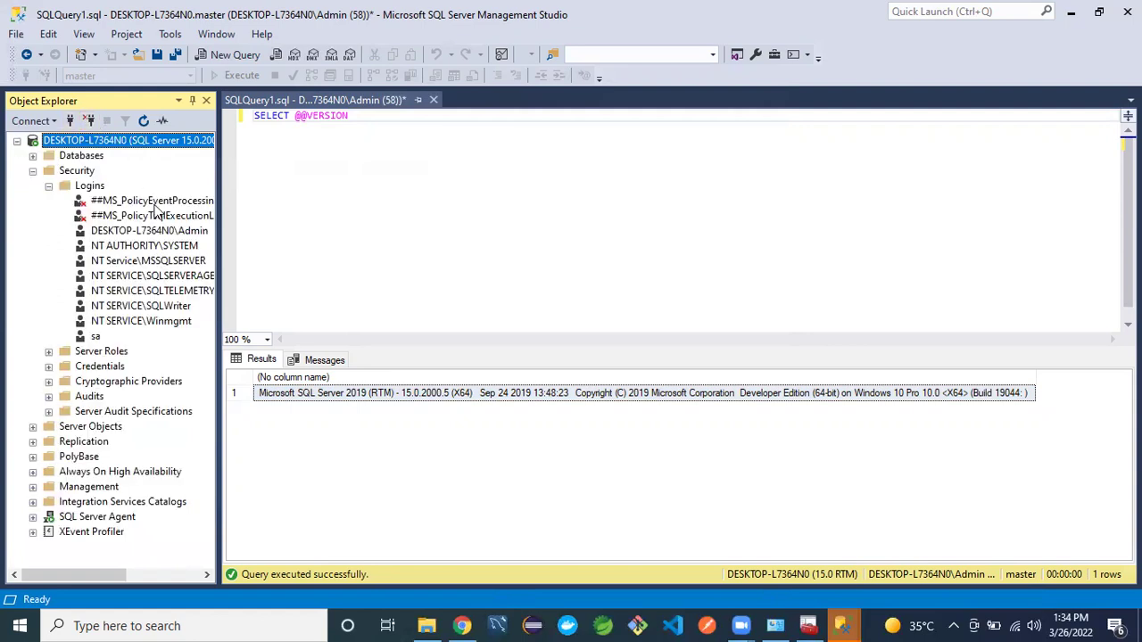
click(303, 176)
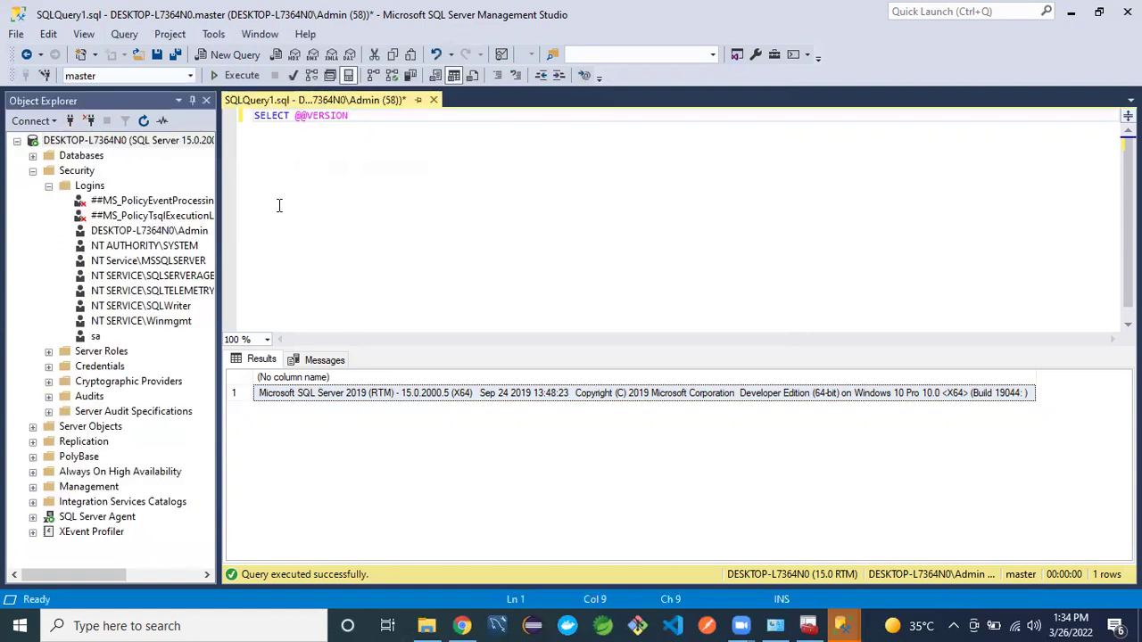